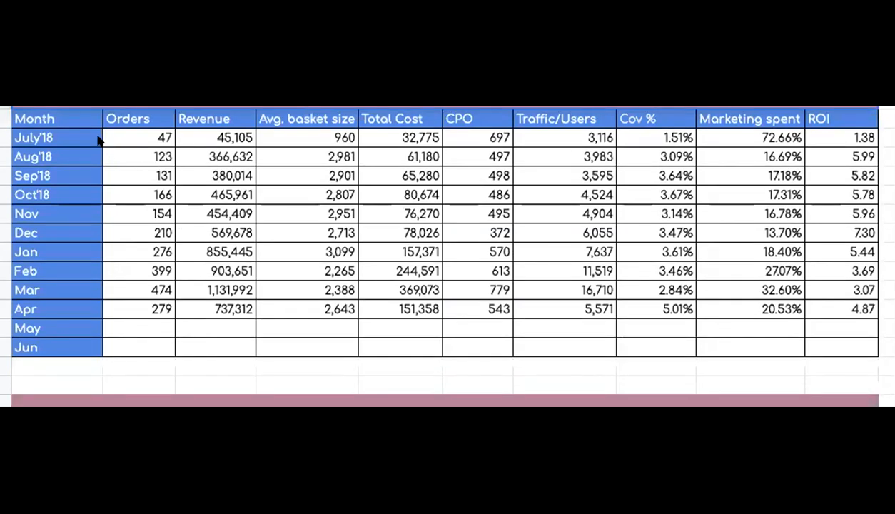
- Examine July'18's orders, revenue, average basket size and total cost, comparing revenue with cost
{"action": "left_click", "coordinate": [89, 140]}
{"action": "key", "text": "Right"}
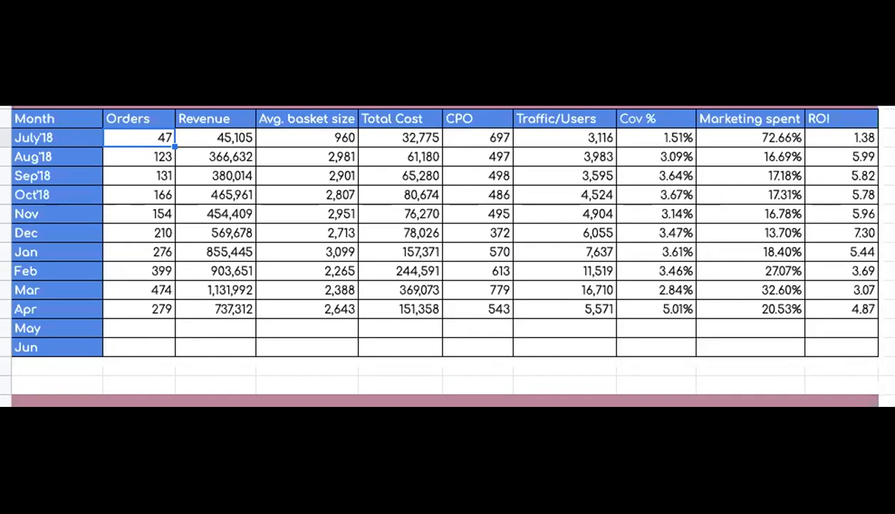
{"action": "left_click", "coordinate": [215, 138]}
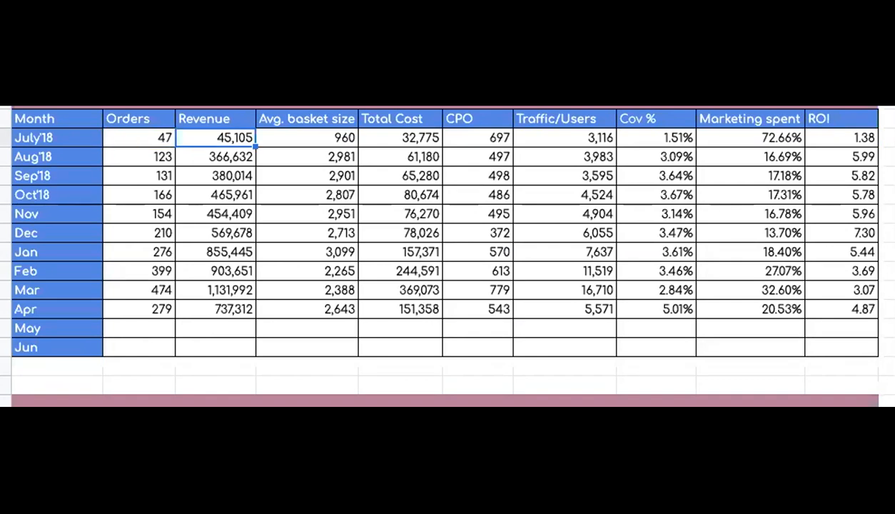
{"action": "left_click", "coordinate": [306, 138]}
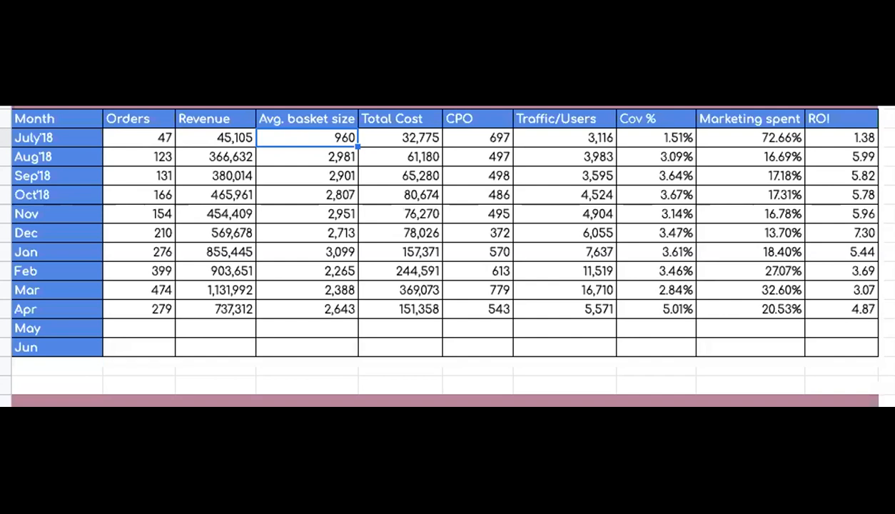
{"action": "left_click", "coordinate": [400, 138]}
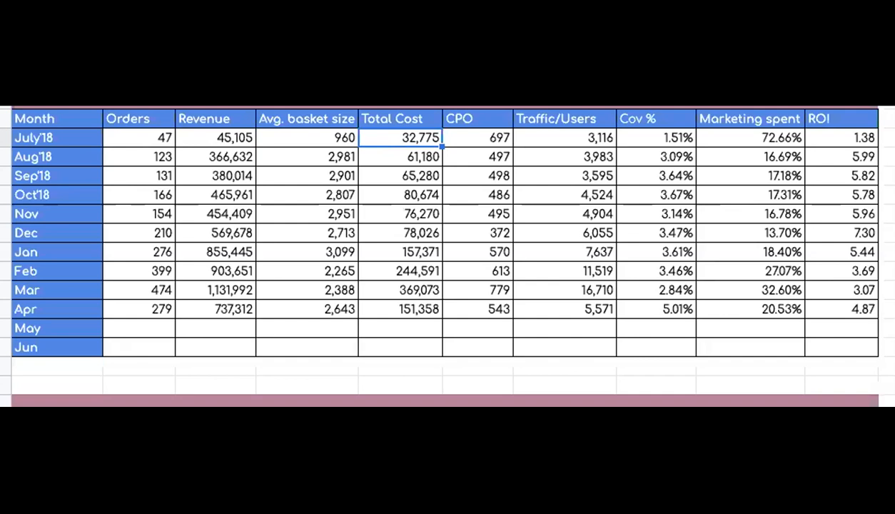
{"action": "left_click", "coordinate": [215, 138]}
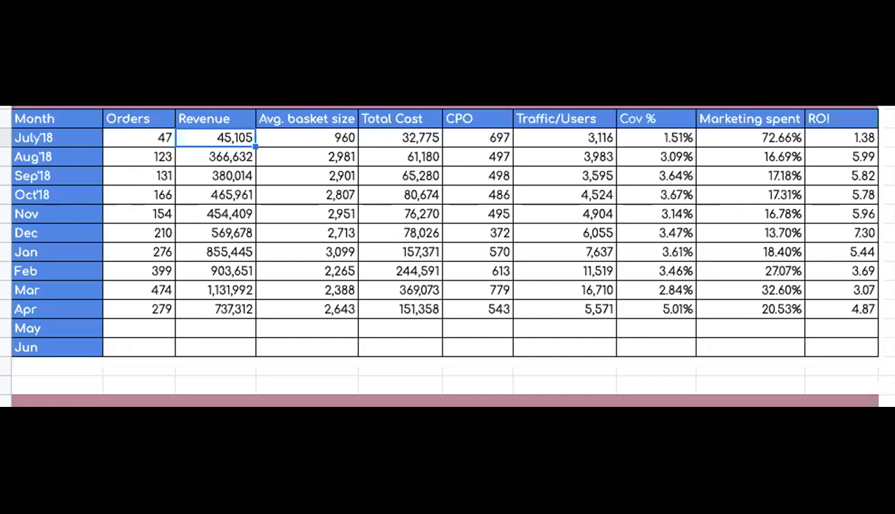
{"action": "left_click", "coordinate": [400, 137]}
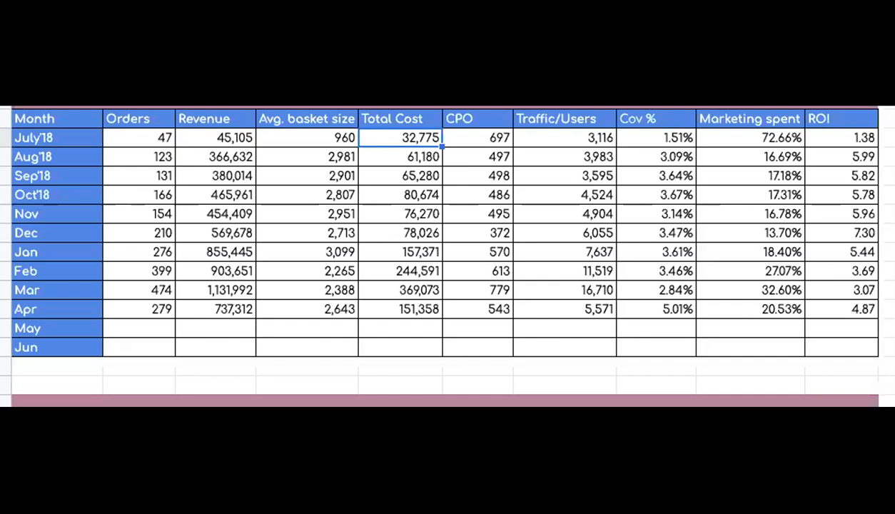
- Compare total cost, revenue, average basket size and orders for Aug'18 and Sep'18
{"action": "left_click", "coordinate": [400, 156]}
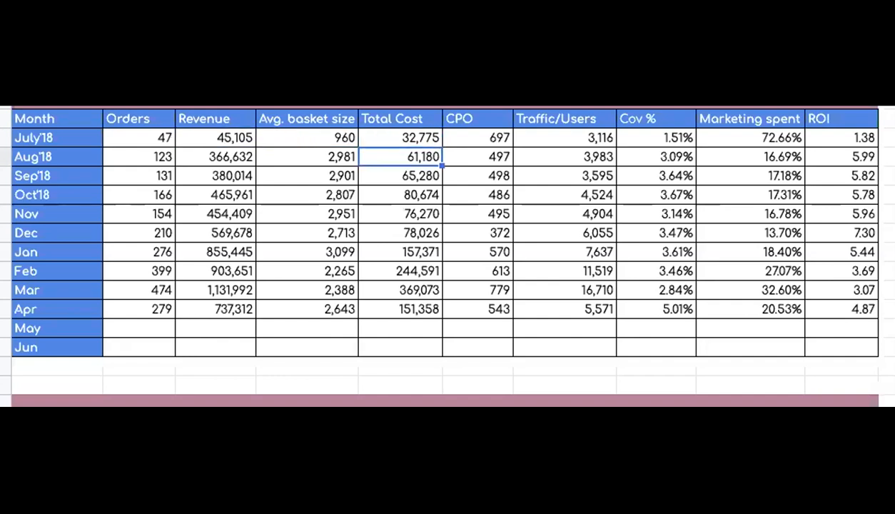
{"action": "left_click", "coordinate": [216, 156]}
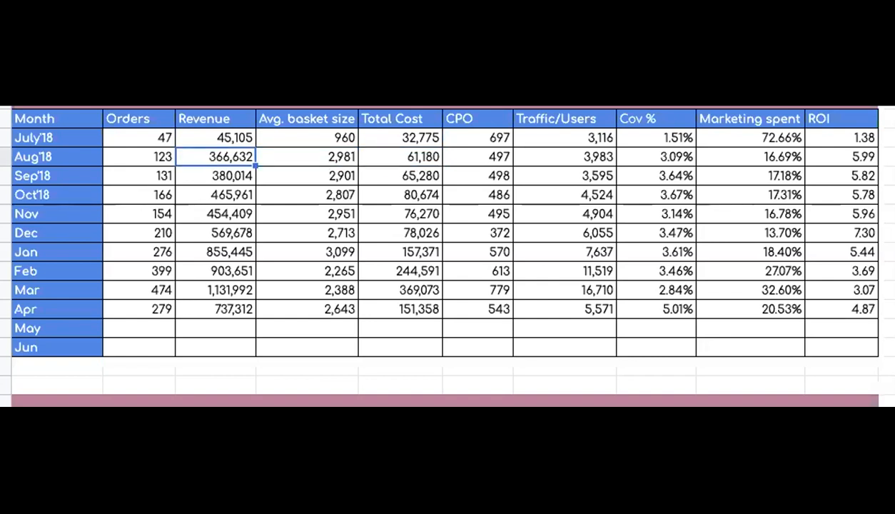
{"action": "left_click", "coordinate": [307, 157]}
{"action": "left_click", "coordinate": [400, 176]}
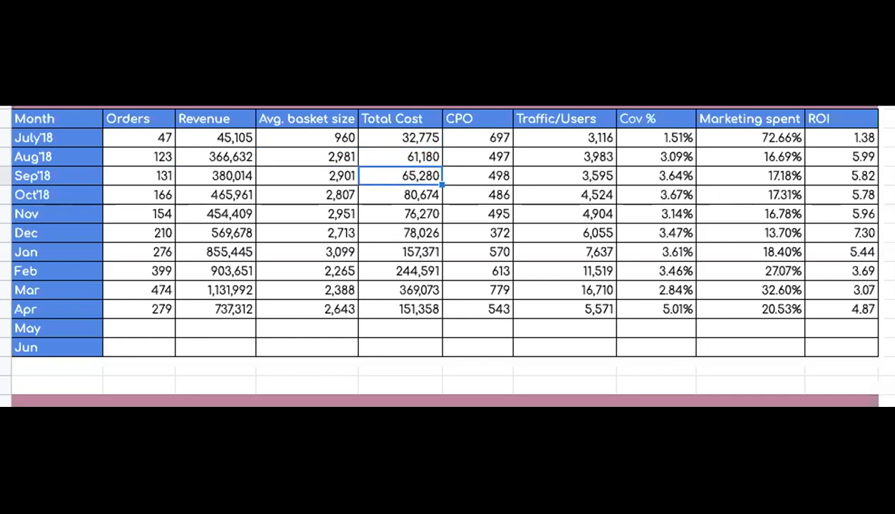
{"action": "left_click", "coordinate": [306, 176]}
{"action": "left_click", "coordinate": [214, 175]}
{"action": "left_click", "coordinate": [139, 175]}
{"action": "left_click", "coordinate": [215, 175]}
{"action": "left_click", "coordinate": [400, 175]}
- Compare total cost, revenue and average basket size month by month from Oct'18 through January
{"action": "left_click", "coordinate": [400, 194]}
{"action": "left_click", "coordinate": [307, 195]}
{"action": "left_click", "coordinate": [215, 194]}
{"action": "left_click", "coordinate": [306, 194]}
{"action": "left_click", "coordinate": [400, 194]}
{"action": "left_click", "coordinate": [399, 213]}
{"action": "left_click", "coordinate": [214, 213]}
{"action": "left_click", "coordinate": [306, 214]}
{"action": "left_click", "coordinate": [399, 214]}
{"action": "left_click", "coordinate": [399, 233]}
{"action": "left_click", "coordinate": [307, 233]}
{"action": "left_click", "coordinate": [400, 233]}
{"action": "left_click", "coordinate": [400, 252]}
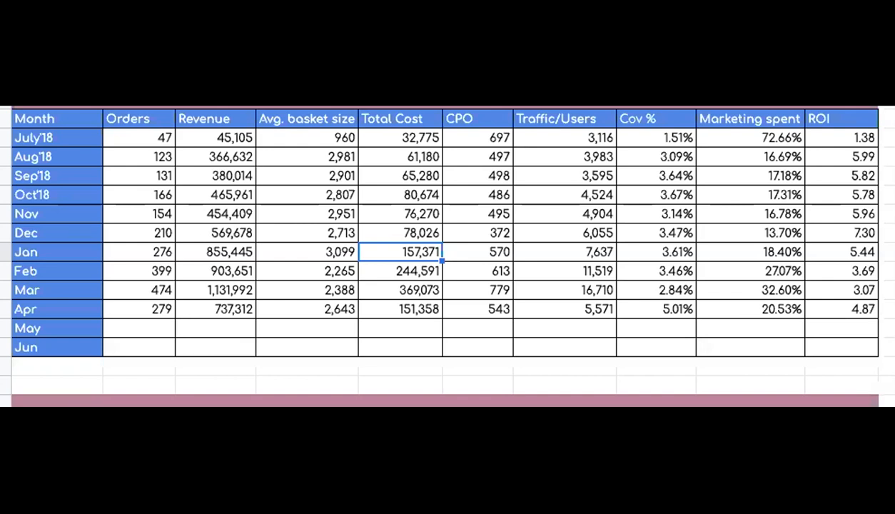
- Check the total cost figures from February to April and April's revenue
{"action": "key", "text": "Down"}
{"action": "key", "text": "Down"}
{"action": "key", "text": "Down"}
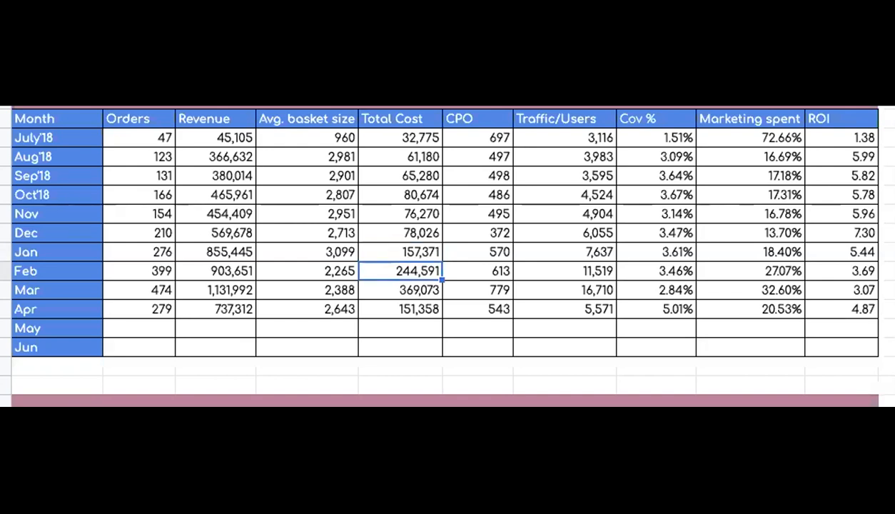
{"action": "key", "text": "Left"}
{"action": "key", "text": "Left"}
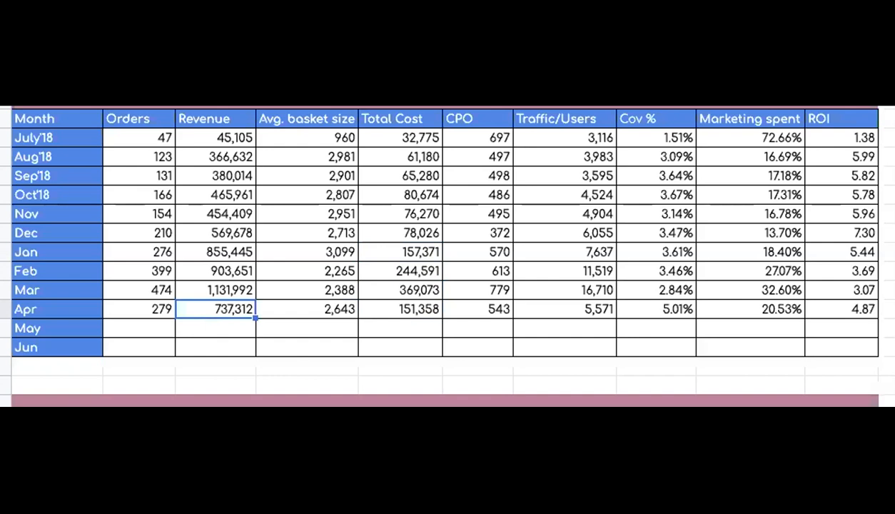
- Highlight the Marketing spent percentages from April upwards through the preceding months
{"action": "key", "text": "Right"}
{"action": "key", "text": "Right"}
{"action": "key", "text": "Right"}
{"action": "key", "text": "Right"}
{"action": "key", "text": "Right"}
{"action": "key", "text": "Right"}
{"action": "key", "text": "shift+Up"}
{"action": "key", "text": "shift+Up"}
{"action": "key", "text": "shift+Up"}
{"action": "key", "text": "shift+Up"}
{"action": "key", "text": "shift+Up"}
{"action": "key", "text": "shift+Up"}
{"action": "key", "text": "shift+Up"}
{"action": "key", "text": "shift+Up"}
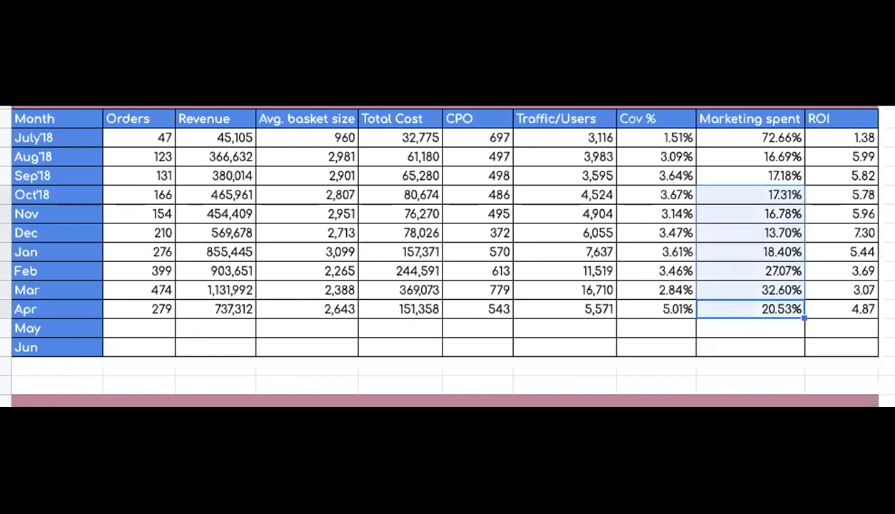
- Go through the Marketing spent percentages from July'18 down to April and check April's ROI
{"action": "key", "text": "Up"}
{"action": "key", "text": "Up"}
{"action": "key", "text": "Up"}
{"action": "key", "text": "Up"}
{"action": "key", "text": "Up"}
{"action": "key", "text": "Up"}
{"action": "key", "text": "Up"}
{"action": "key", "text": "Up"}
{"action": "key", "text": "Up"}
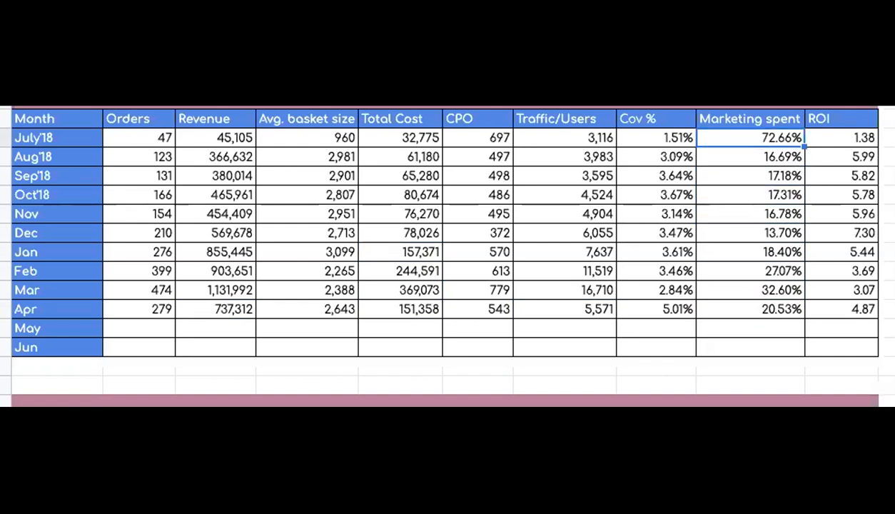
{"action": "key", "text": "Down"}
{"action": "key", "text": "Down"}
{"action": "key", "text": "Down"}
{"action": "key", "text": "Down"}
{"action": "key", "text": "Down"}
{"action": "key", "text": "Down"}
{"action": "key", "text": "Down"}
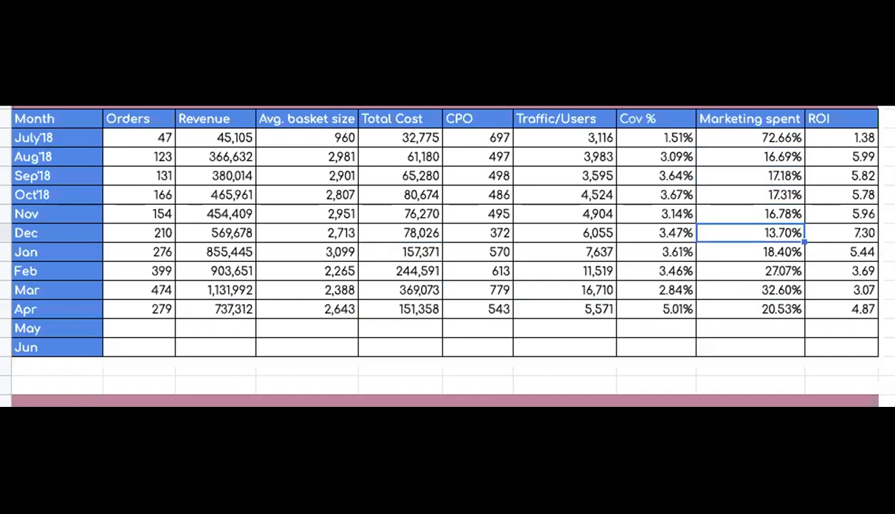
{"action": "key", "text": "Down"}
{"action": "key", "text": "Down"}
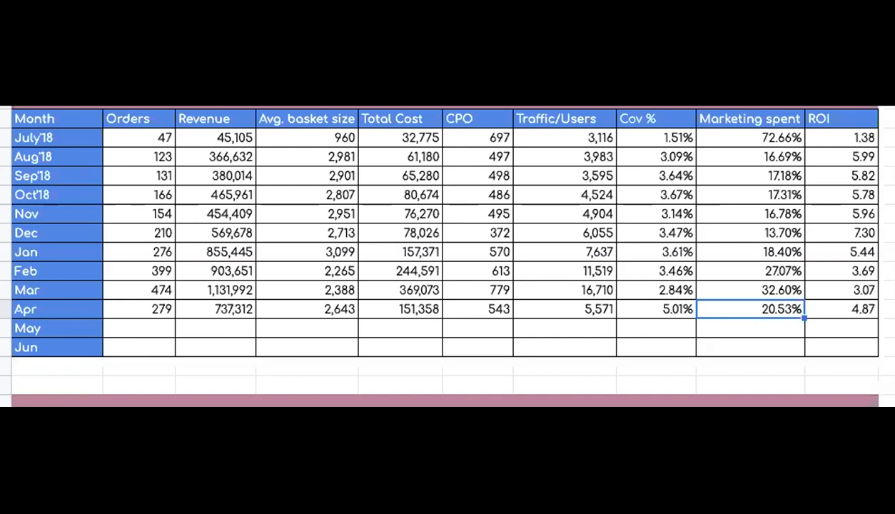
{"action": "left_click", "coordinate": [841, 309]}
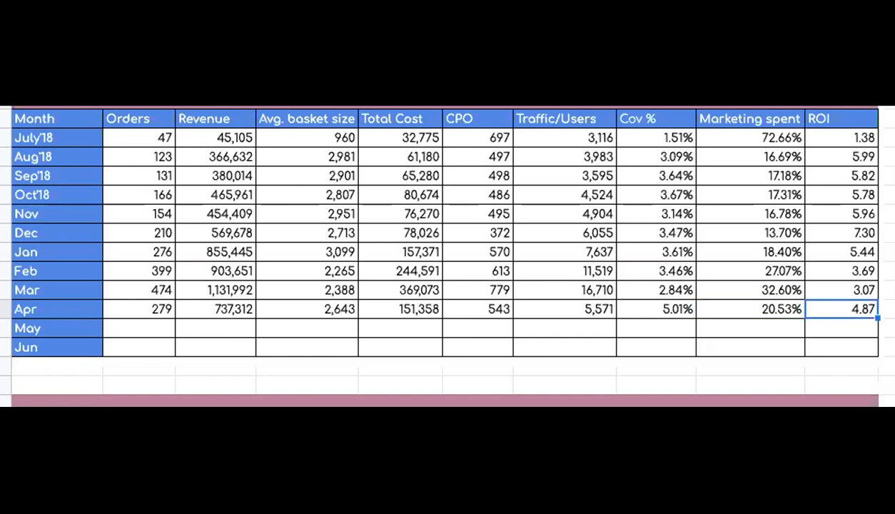
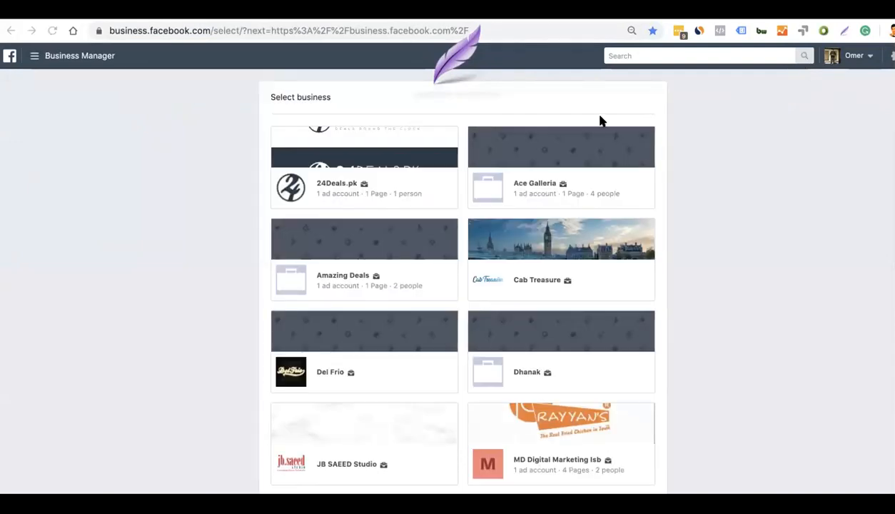
- In Facebook Business Manager, browse the list of businesses and open Ace Galleria
{"action": "scroll", "coordinate": [691, 239], "scroll_direction": "down", "scroll_amount": 3}
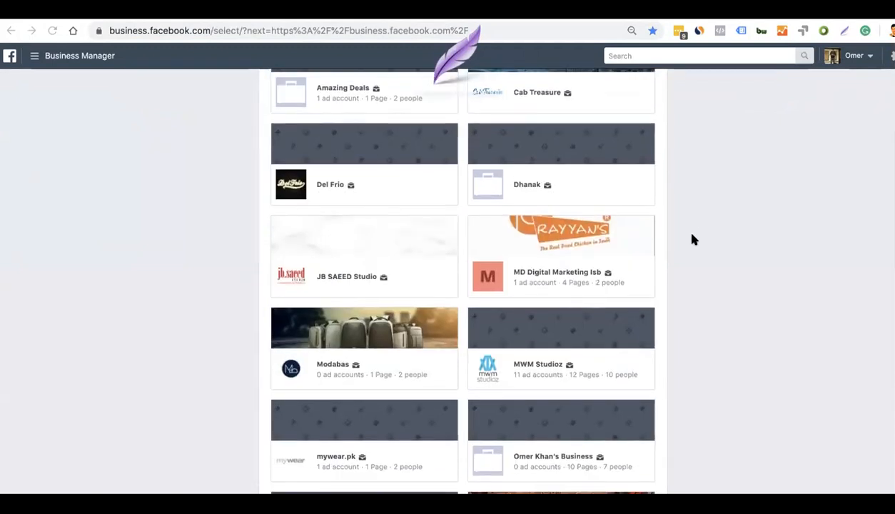
{"action": "scroll", "coordinate": [691, 240], "scroll_direction": "down", "scroll_amount": 5}
{"action": "scroll", "coordinate": [691, 239], "scroll_direction": "down", "scroll_amount": 2}
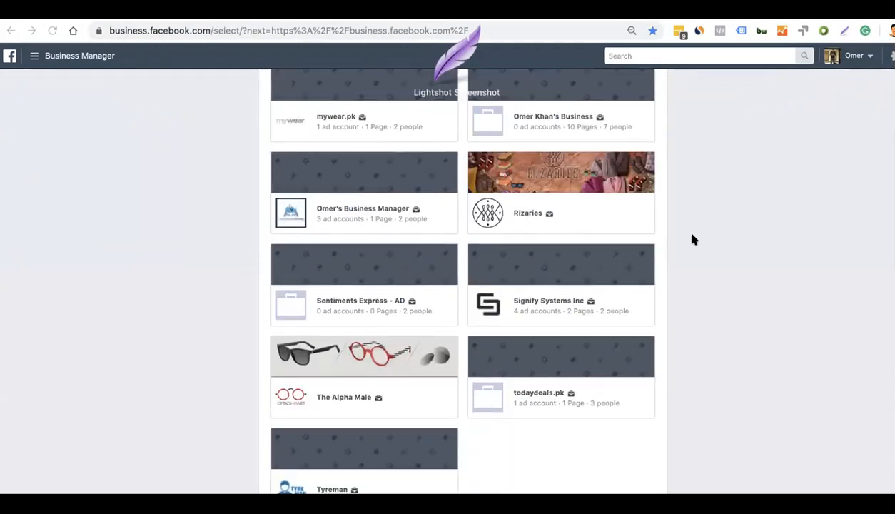
{"action": "scroll", "coordinate": [691, 239], "scroll_direction": "up", "scroll_amount": 2}
{"action": "scroll", "coordinate": [691, 239], "scroll_direction": "up", "scroll_amount": 10}
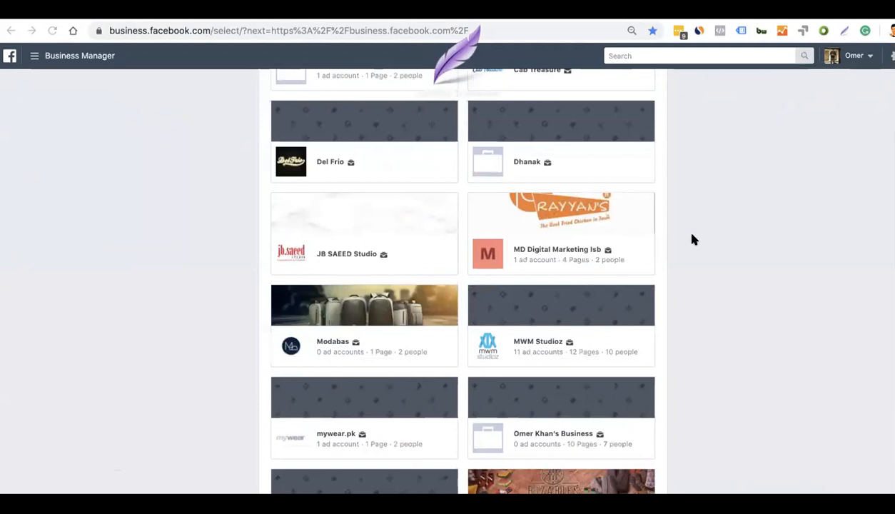
{"action": "left_click", "coordinate": [565, 158]}
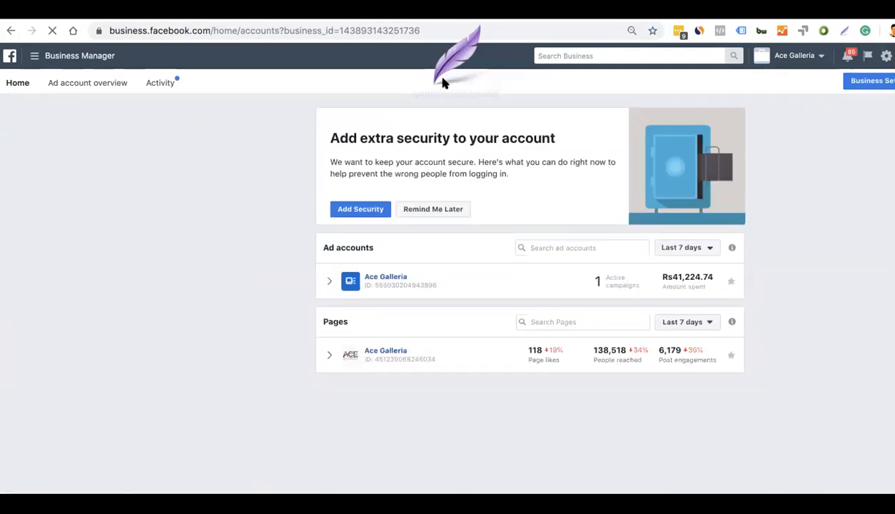
- Go to Ace Galleria's Ads Manager and from there open the Pixels page of Events Manager
{"action": "left_click", "coordinate": [35, 56]}
{"action": "left_click", "coordinate": [32, 117]}
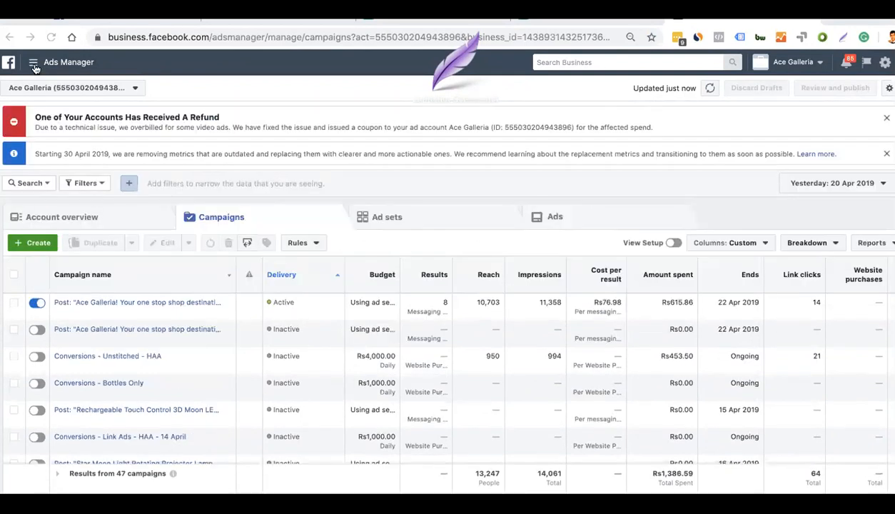
{"action": "left_click", "coordinate": [34, 64]}
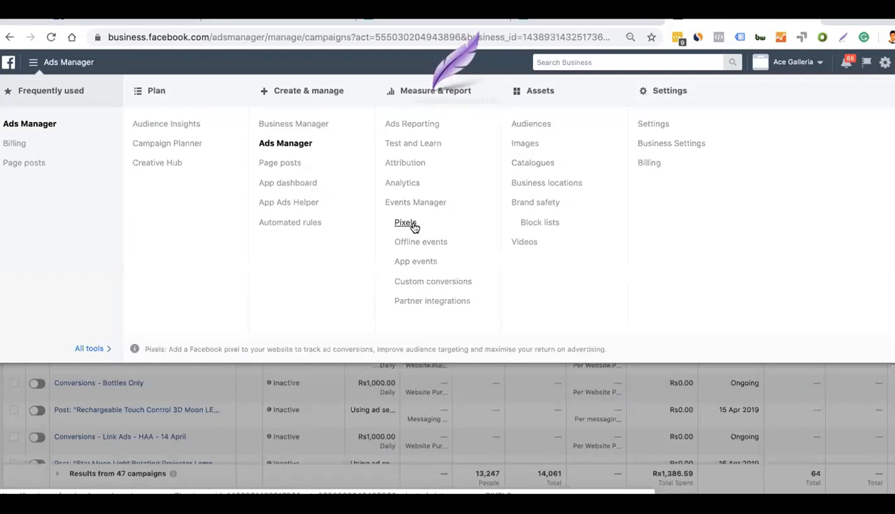
{"action": "left_click", "coordinate": [412, 225]}
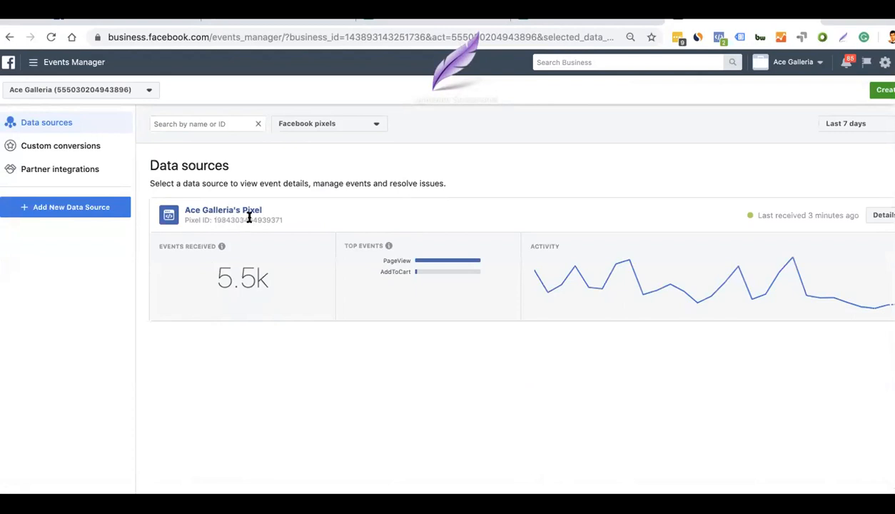
{"action": "double_click", "coordinate": [220, 277]}
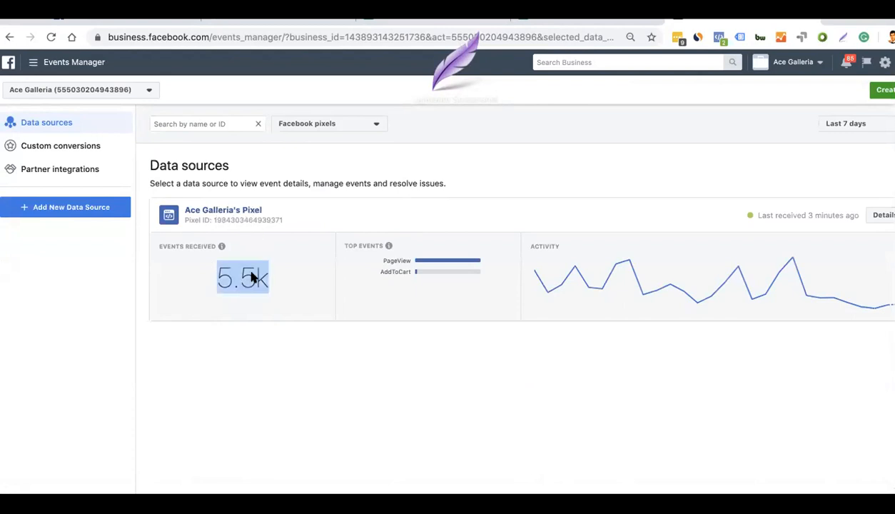
{"action": "left_click", "coordinate": [849, 124]}
{"action": "left_click", "coordinate": [588, 182]}
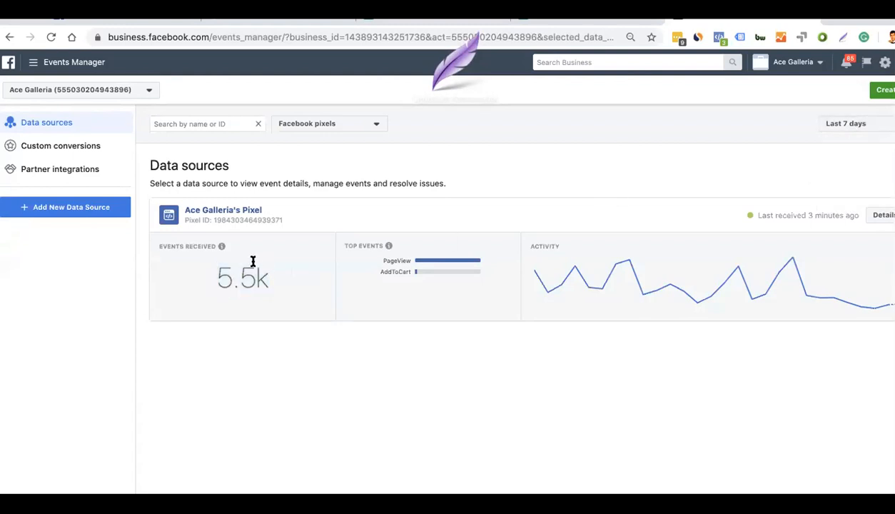
{"action": "double_click", "coordinate": [241, 279]}
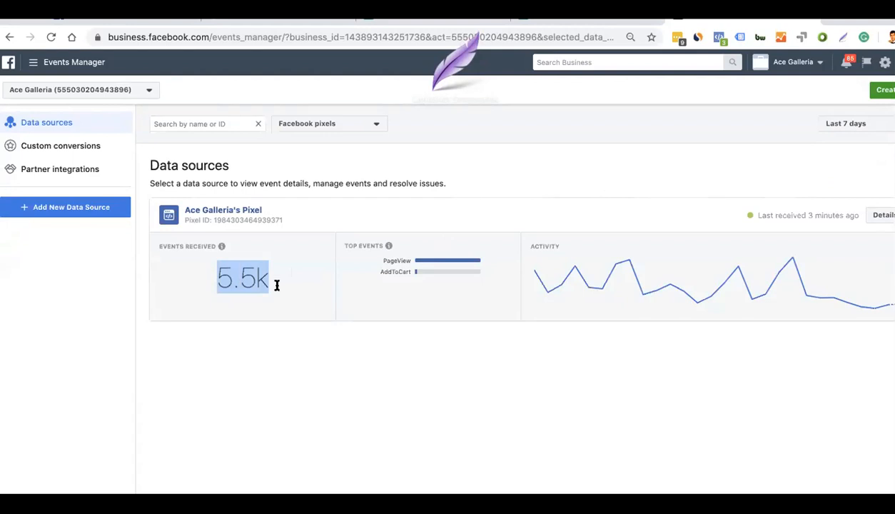
{"action": "left_click", "coordinate": [431, 264]}
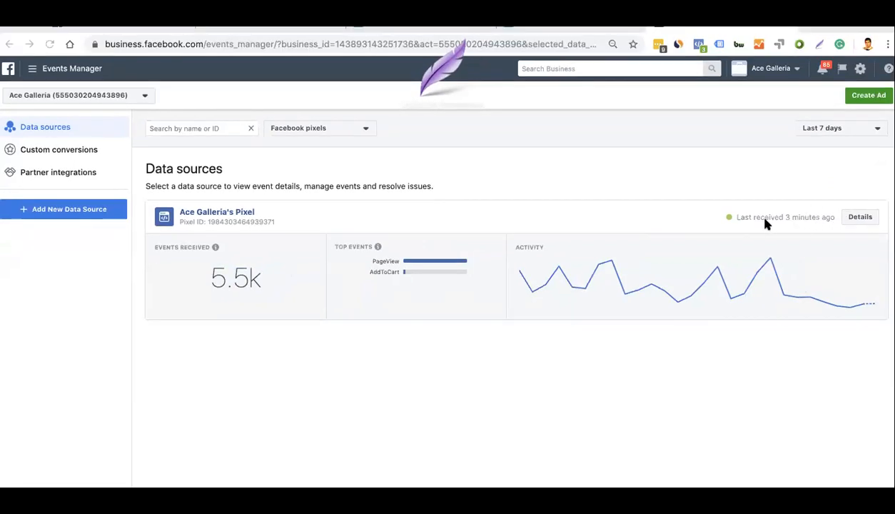
{"action": "left_click", "coordinate": [856, 219]}
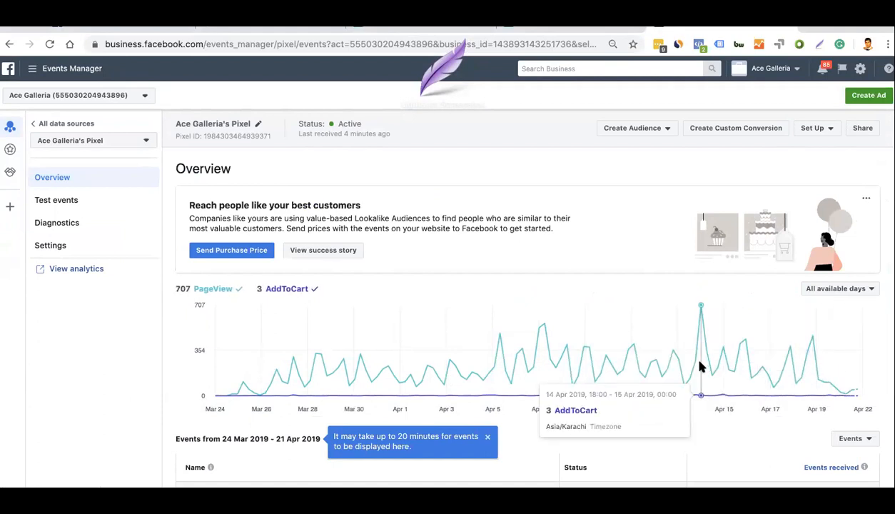
{"action": "scroll", "coordinate": [700, 366], "scroll_direction": "down", "scroll_amount": 2}
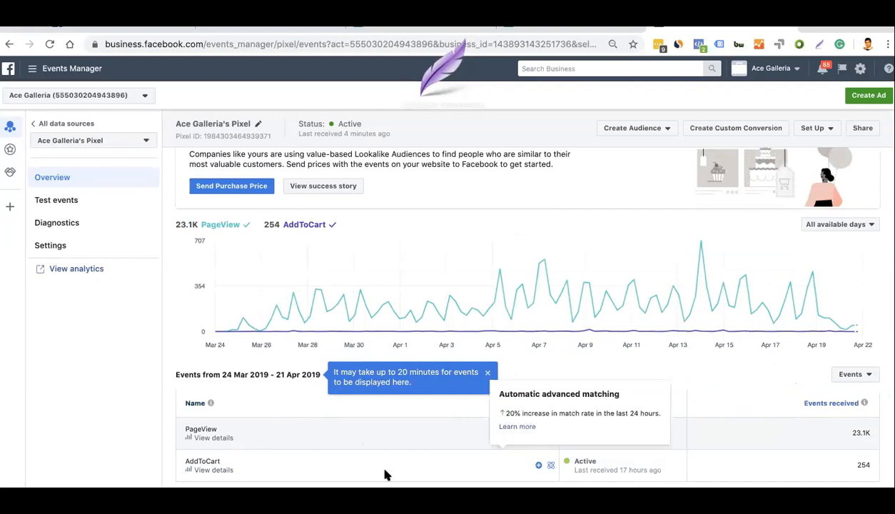
{"action": "double_click", "coordinate": [619, 469]}
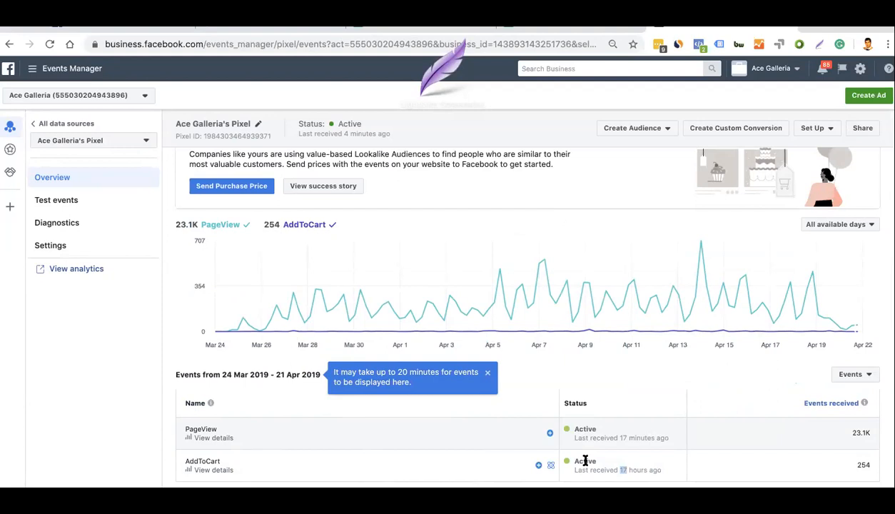
{"action": "left_click", "coordinate": [625, 469]}
{"action": "double_click", "coordinate": [858, 433]}
{"action": "scroll", "coordinate": [825, 355], "scroll_direction": "up", "scroll_amount": 1}
{"action": "scroll", "coordinate": [827, 367], "scroll_direction": "down", "scroll_amount": 1}
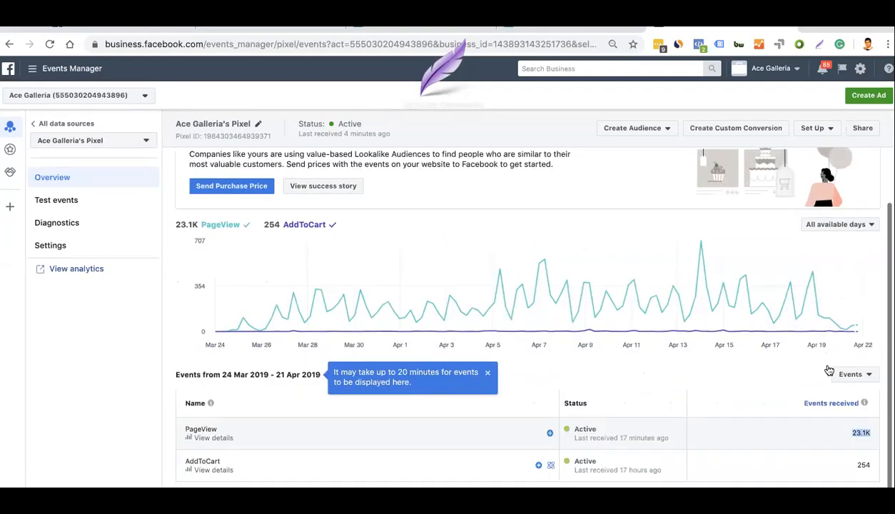
{"action": "left_click", "coordinate": [863, 465]}
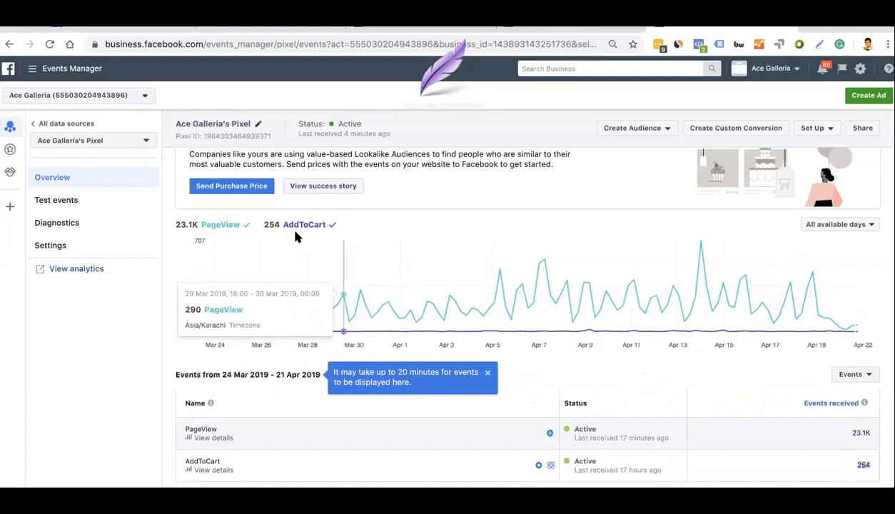
{"action": "left_click", "coordinate": [95, 206]}
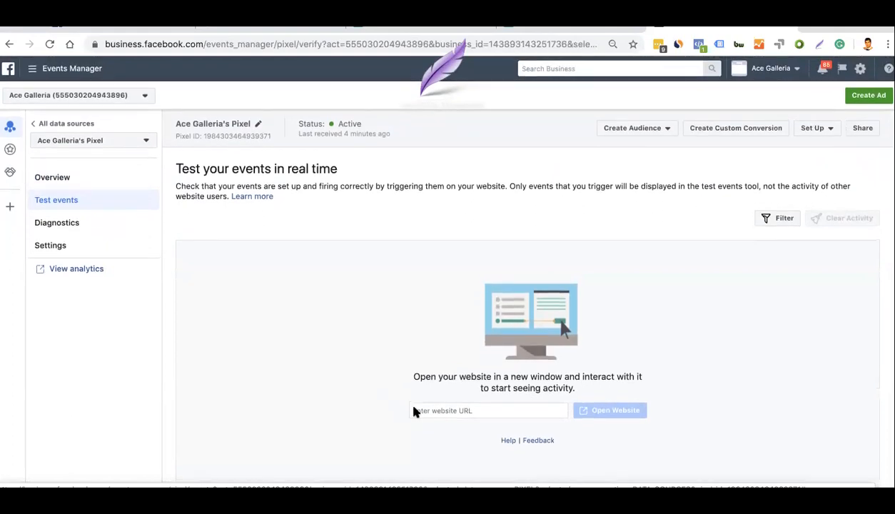
{"action": "left_click", "coordinate": [436, 409]}
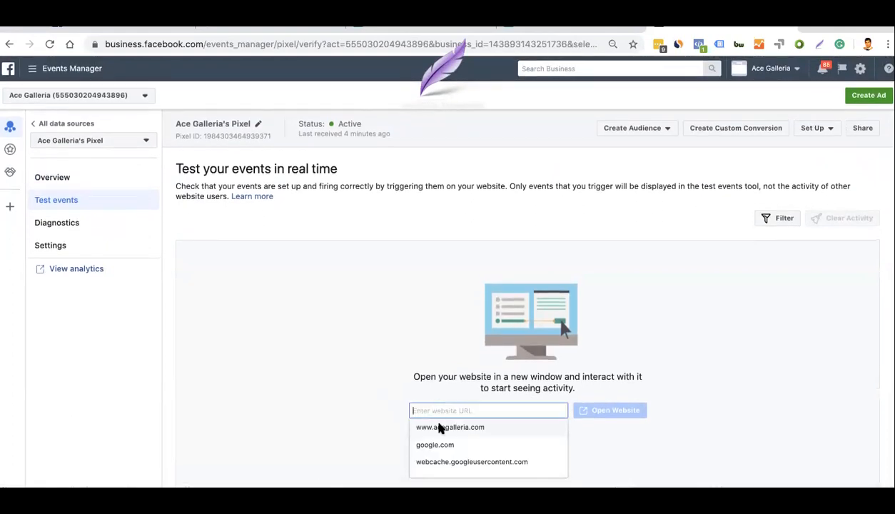
{"action": "left_click", "coordinate": [438, 427]}
{"action": "left_click", "coordinate": [611, 411]}
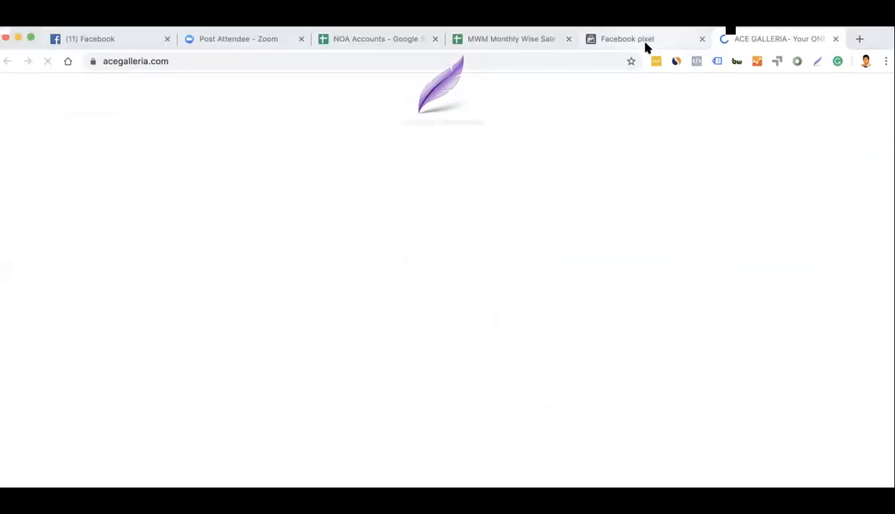
{"action": "left_click", "coordinate": [644, 41]}
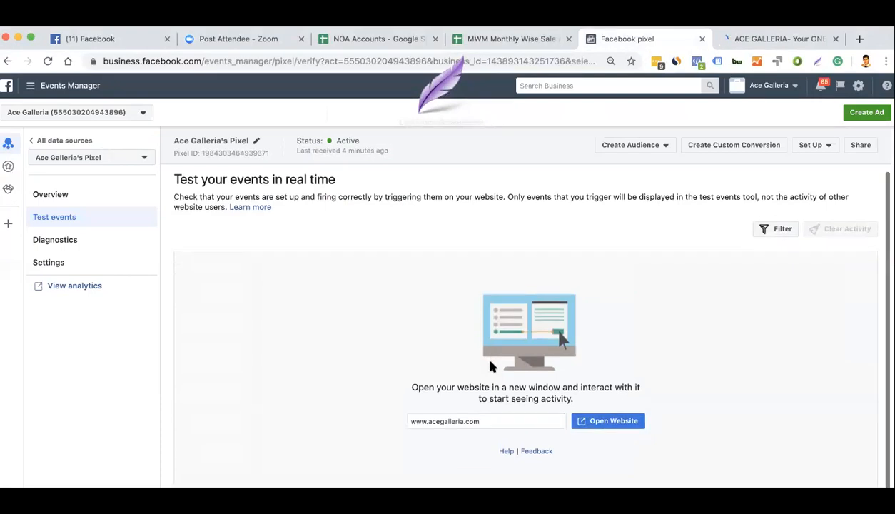
{"action": "left_click", "coordinate": [743, 42]}
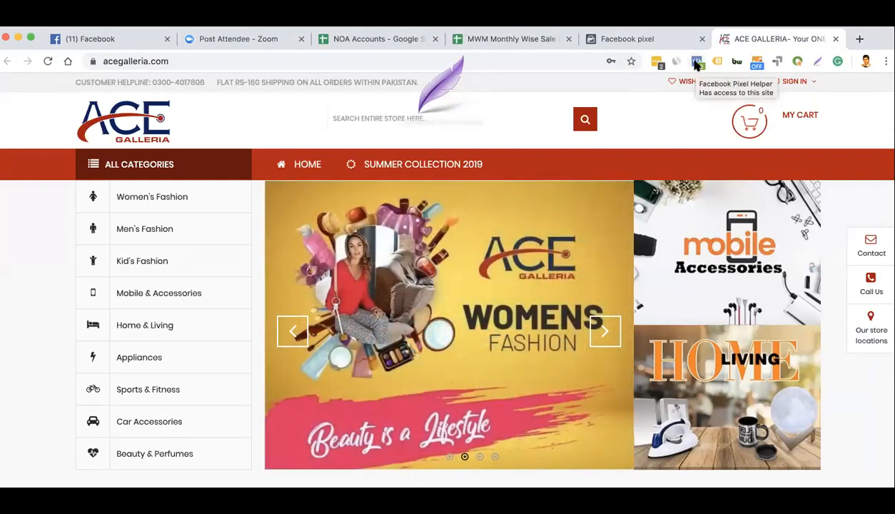
- Examine the PageView event info, called URL and automatically detected microdata for the Ace Galleria website in Facebook Pixel Helper
{"action": "left_click", "coordinate": [696, 63]}
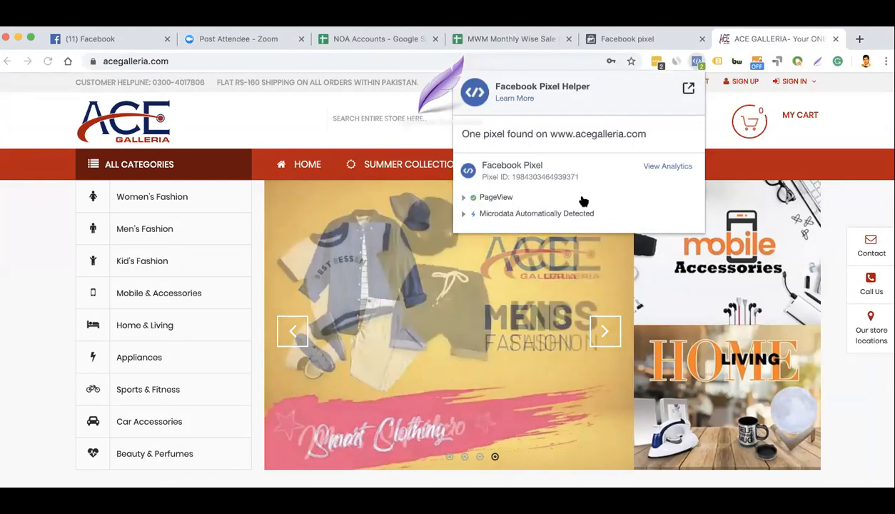
{"action": "left_click", "coordinate": [490, 201]}
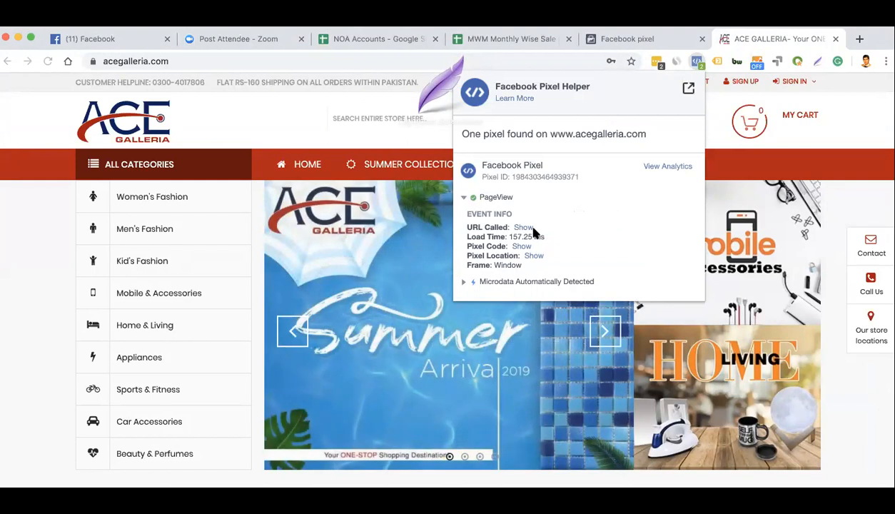
{"action": "left_click", "coordinate": [523, 228]}
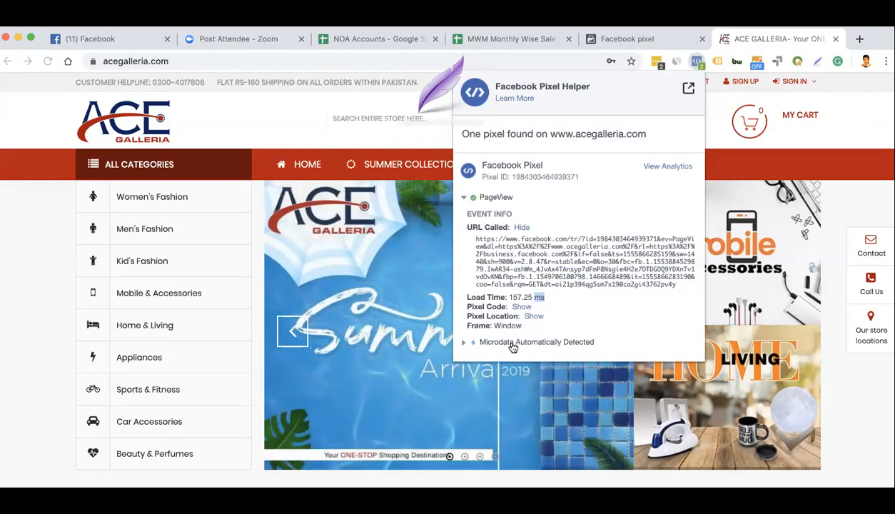
{"action": "left_click", "coordinate": [526, 342]}
{"action": "scroll", "coordinate": [535, 343], "scroll_direction": "down", "scroll_amount": 1}
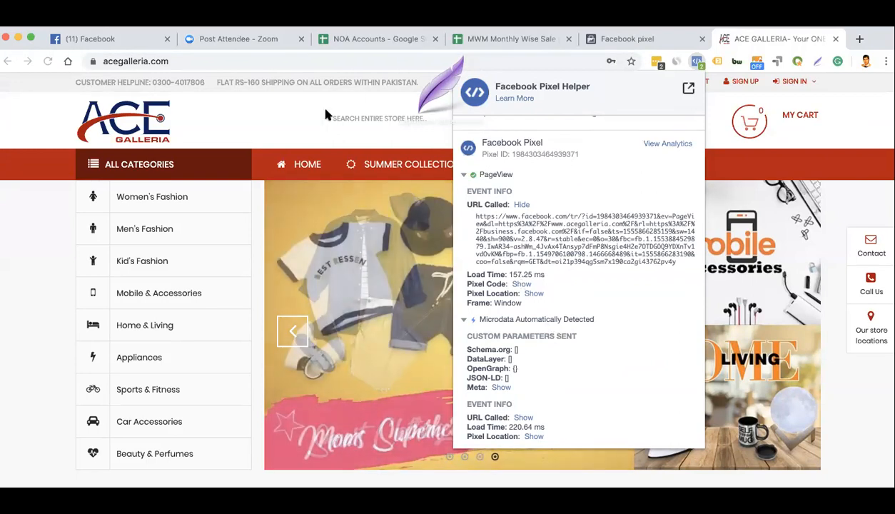
{"action": "left_click", "coordinate": [321, 108]}
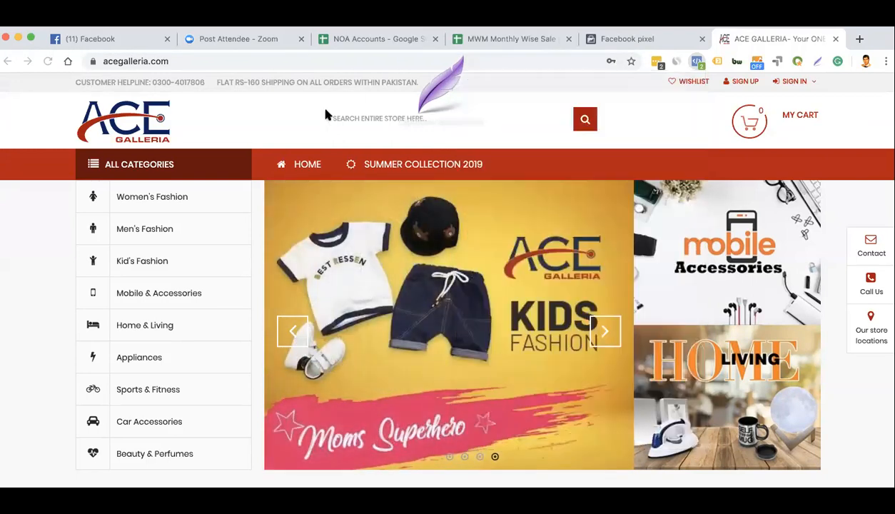
{"action": "left_click", "coordinate": [598, 44]}
{"action": "left_click", "coordinate": [97, 267]}
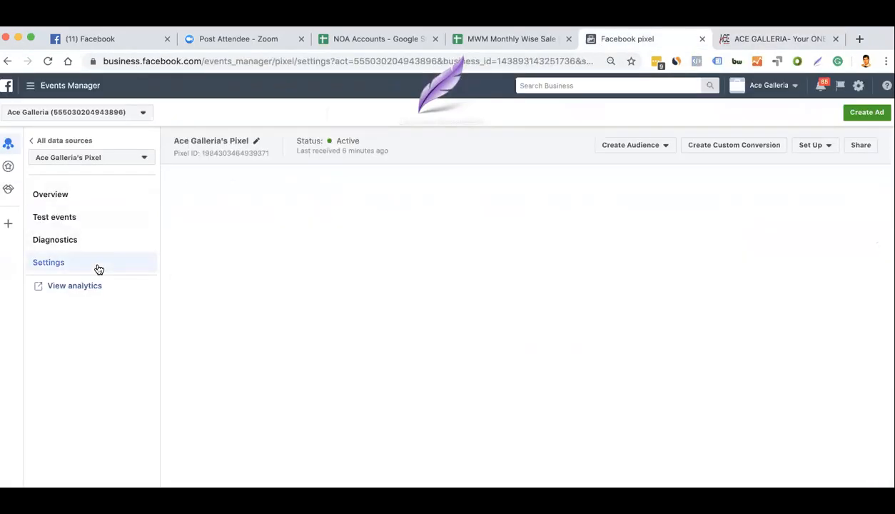
{"action": "scroll", "coordinate": [480, 352], "scroll_direction": "down", "scroll_amount": 3}
{"action": "scroll", "coordinate": [480, 352], "scroll_direction": "up", "scroll_amount": 3}
{"action": "scroll", "coordinate": [481, 356], "scroll_direction": "down", "scroll_amount": 10}
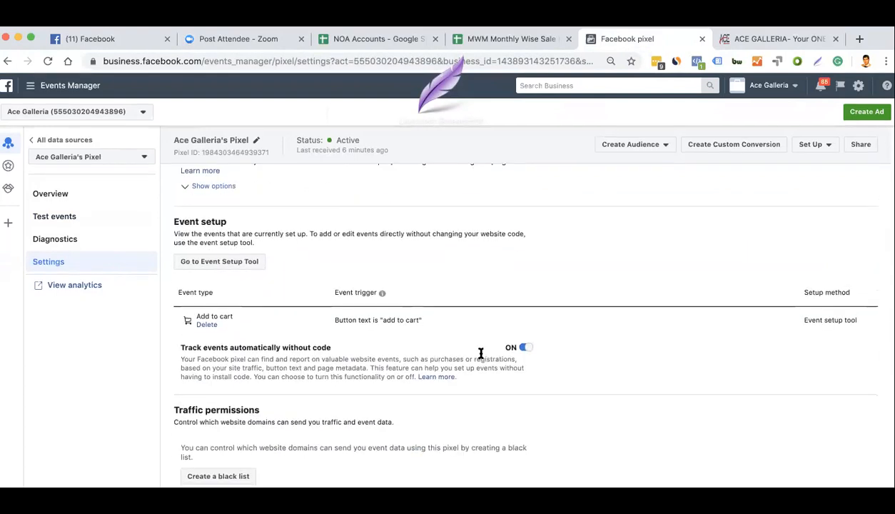
{"action": "scroll", "coordinate": [480, 355], "scroll_direction": "up", "scroll_amount": 10}
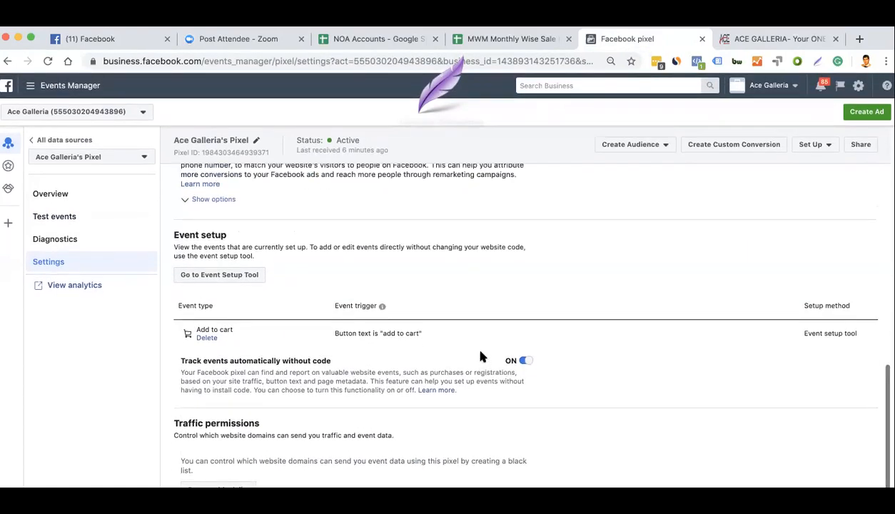
- Switch Events Manager to the 24deals ad account and open its Pixels page
{"action": "left_click", "coordinate": [87, 111]}
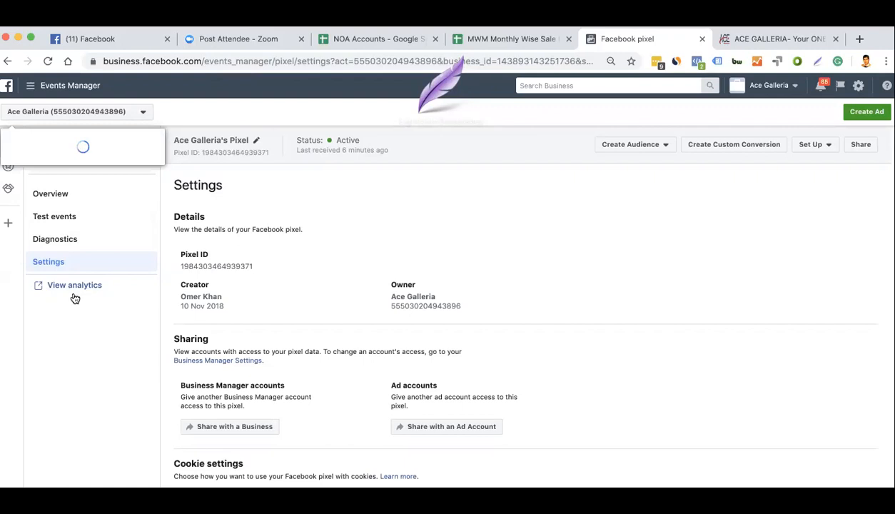
{"action": "scroll", "coordinate": [75, 298], "scroll_direction": "down", "scroll_amount": 10}
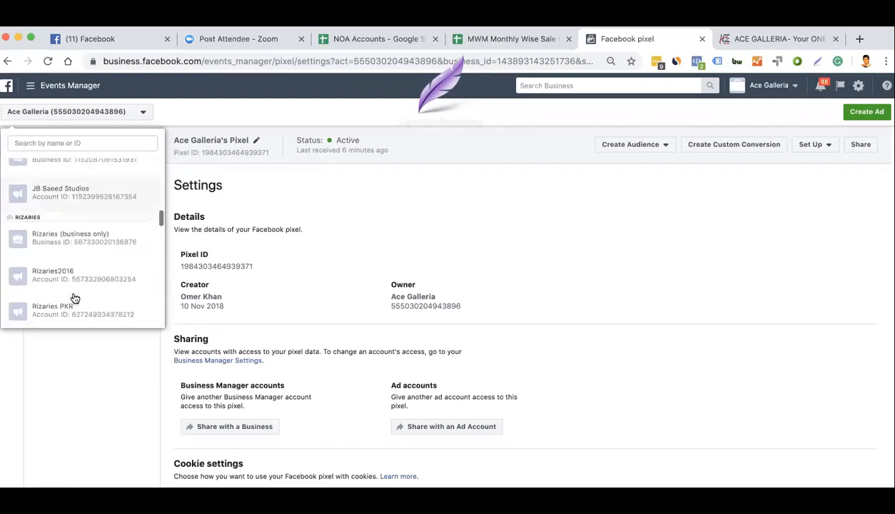
{"action": "scroll", "coordinate": [75, 298], "scroll_direction": "down", "scroll_amount": 8}
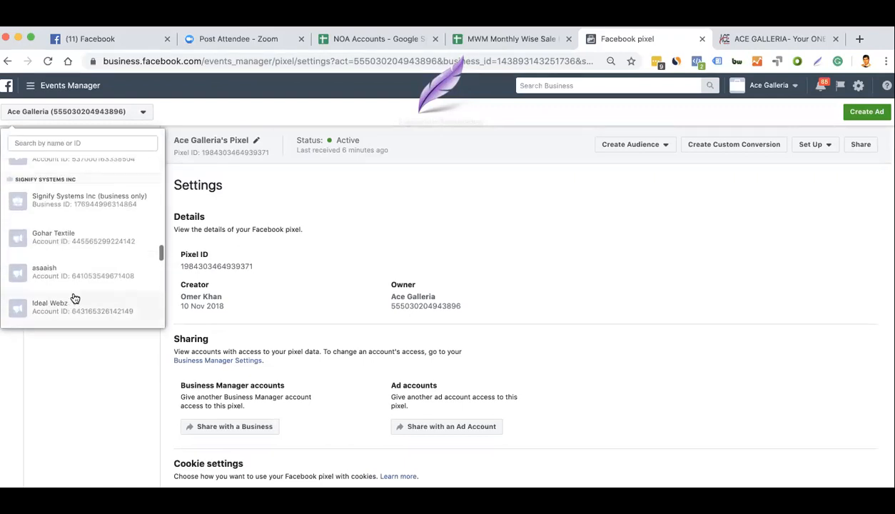
{"action": "scroll", "coordinate": [75, 298], "scroll_direction": "down", "scroll_amount": 8}
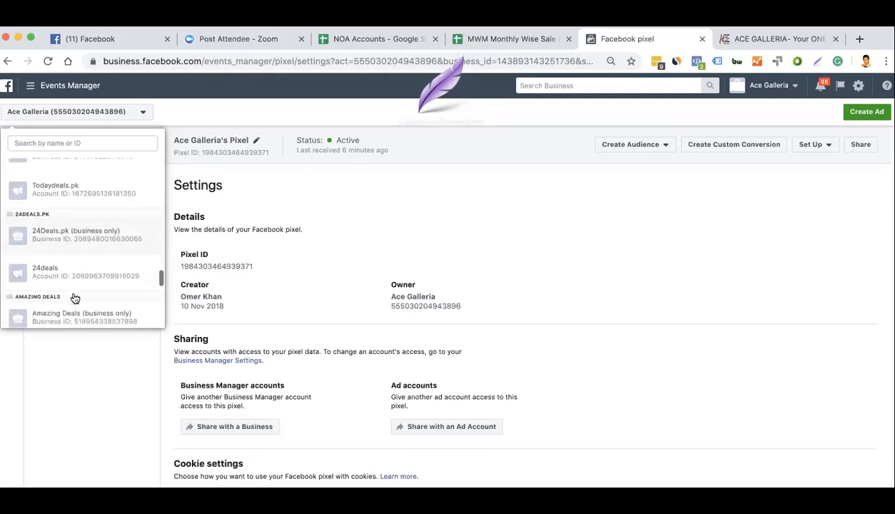
{"action": "scroll", "coordinate": [75, 298], "scroll_direction": "down", "scroll_amount": 1}
{"action": "scroll", "coordinate": [75, 299], "scroll_direction": "up", "scroll_amount": 3}
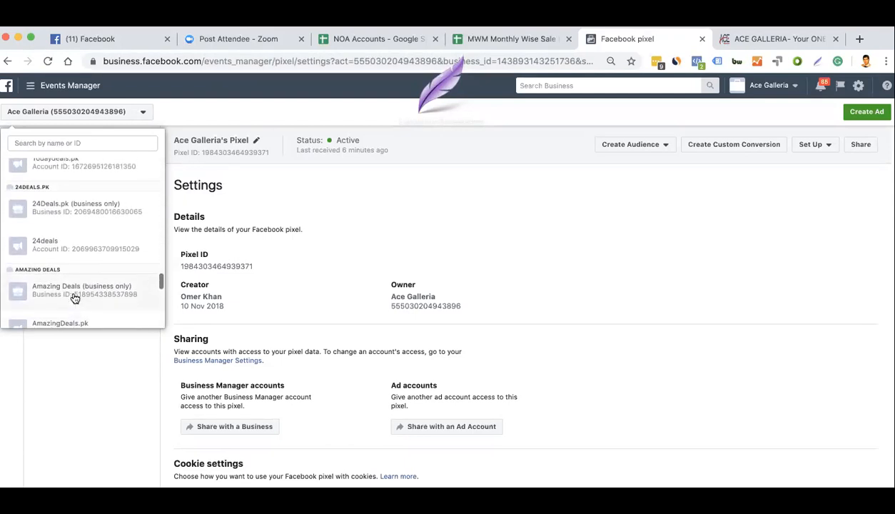
{"action": "scroll", "coordinate": [75, 298], "scroll_direction": "down", "scroll_amount": 3}
{"action": "scroll", "coordinate": [75, 296], "scroll_direction": "up", "scroll_amount": 3}
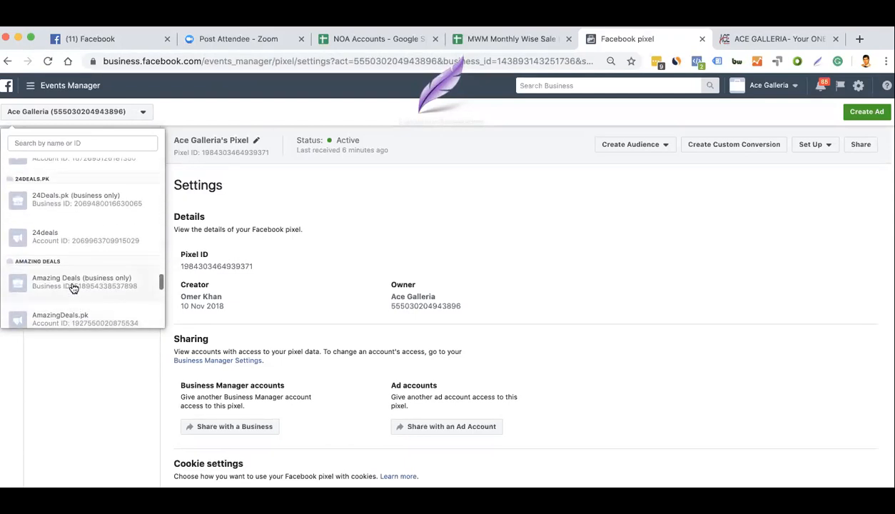
{"action": "left_click", "coordinate": [84, 241]}
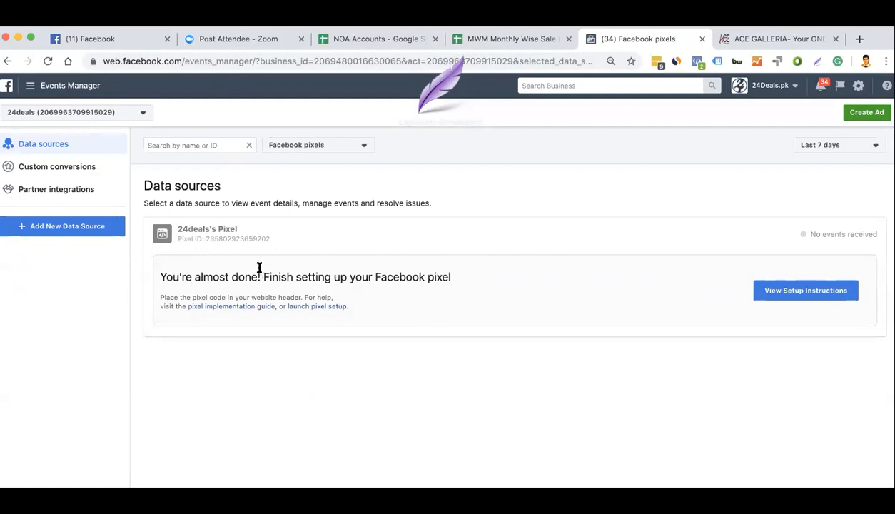
{"action": "left_click", "coordinate": [30, 85]}
{"action": "left_click", "coordinate": [392, 243]}
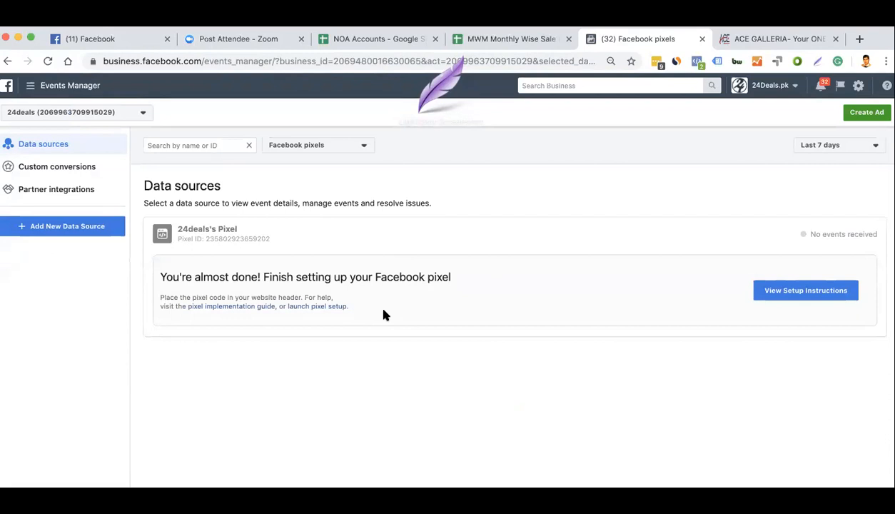
- Open the setup instructions for 24deals's Pixel and choose to manually install the pixel code
{"action": "left_click", "coordinate": [786, 298]}
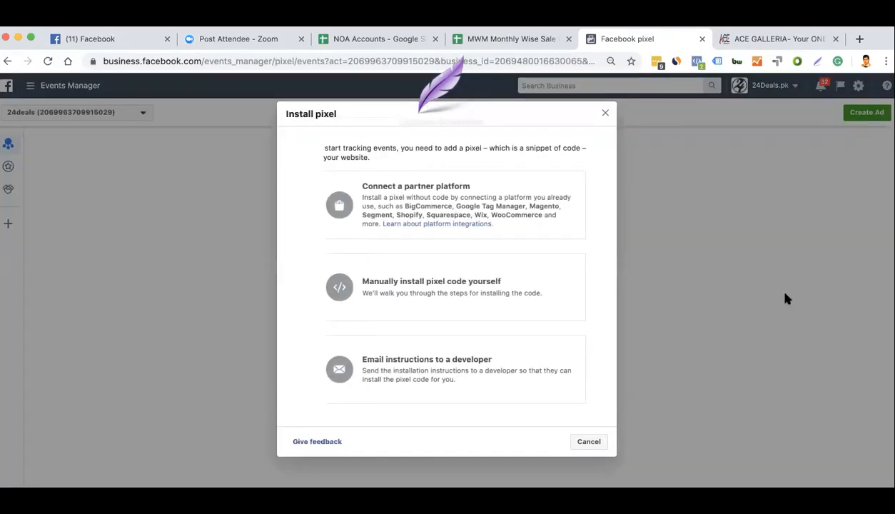
{"action": "double_click", "coordinate": [306, 116]}
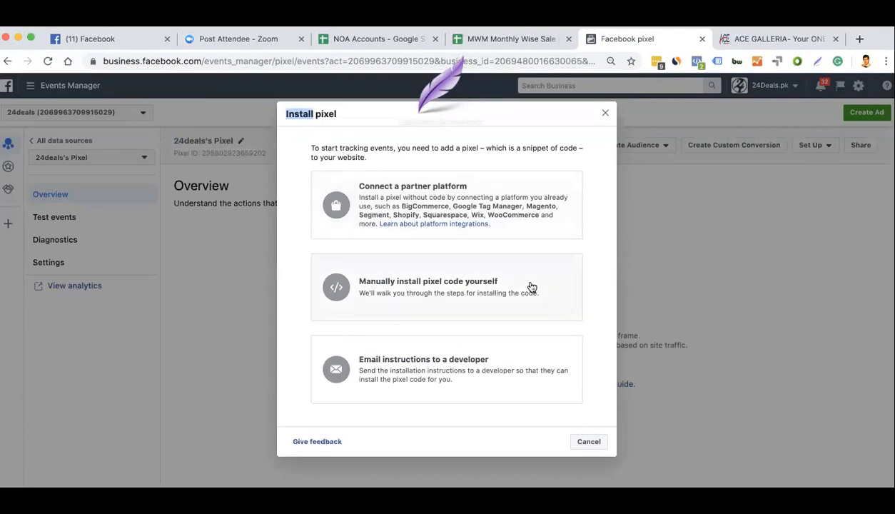
{"action": "left_click", "coordinate": [532, 286]}
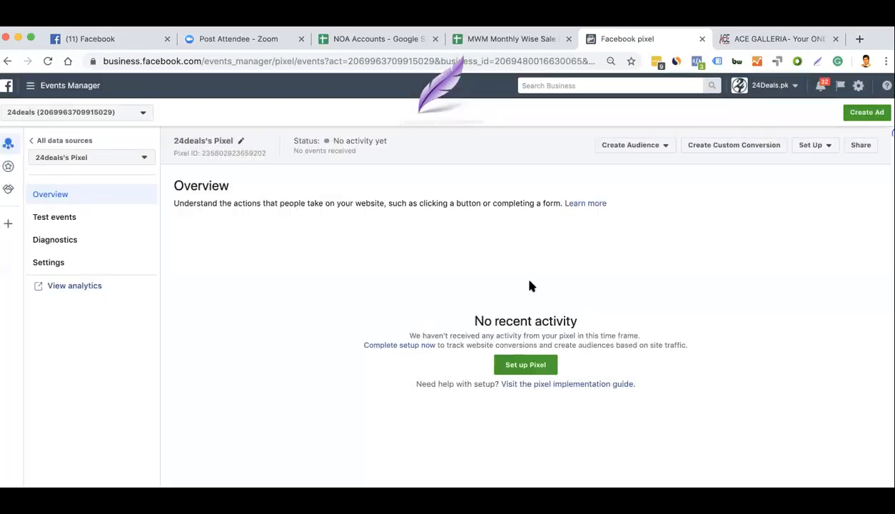
- Review where the code belongs in the website header and copy the entire 24deals pixel code to the clipboard
{"action": "scroll", "coordinate": [411, 278], "scroll_direction": "down", "scroll_amount": 5}
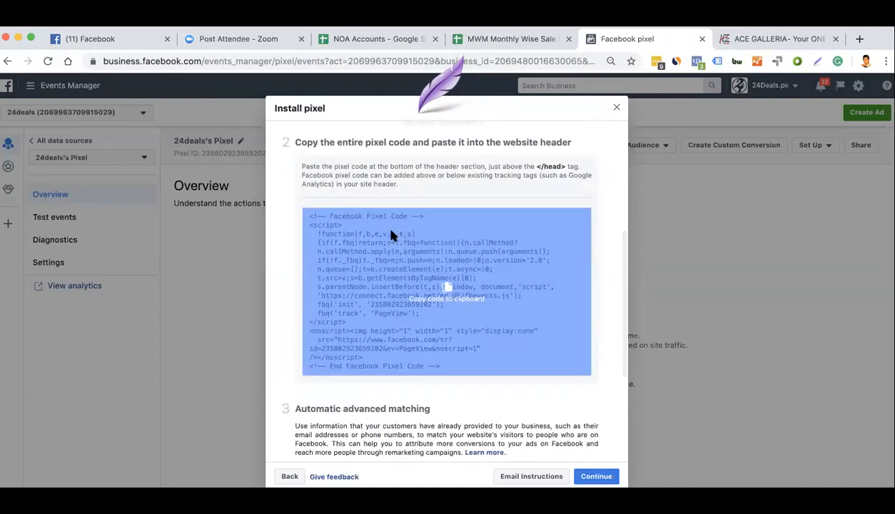
{"action": "scroll", "coordinate": [381, 221], "scroll_direction": "up", "scroll_amount": 5}
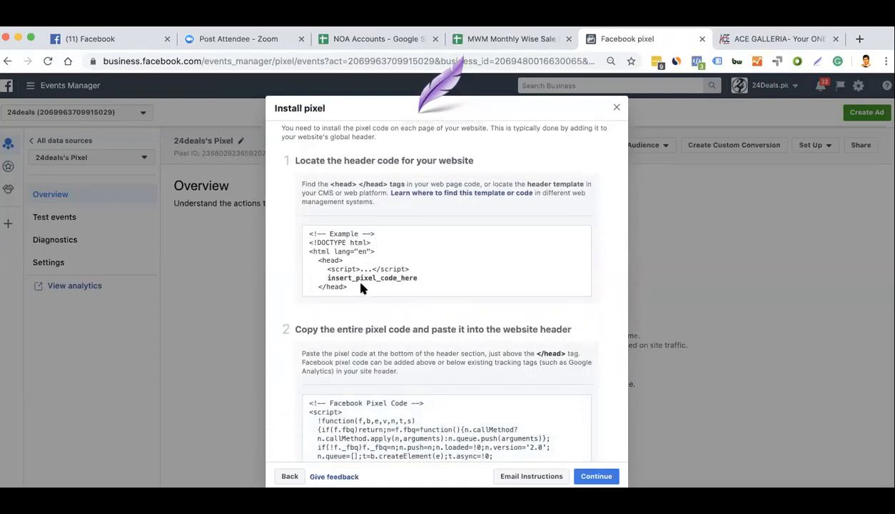
{"action": "scroll", "coordinate": [360, 286], "scroll_direction": "down", "scroll_amount": 4}
{"action": "scroll", "coordinate": [385, 300], "scroll_direction": "down", "scroll_amount": 2}
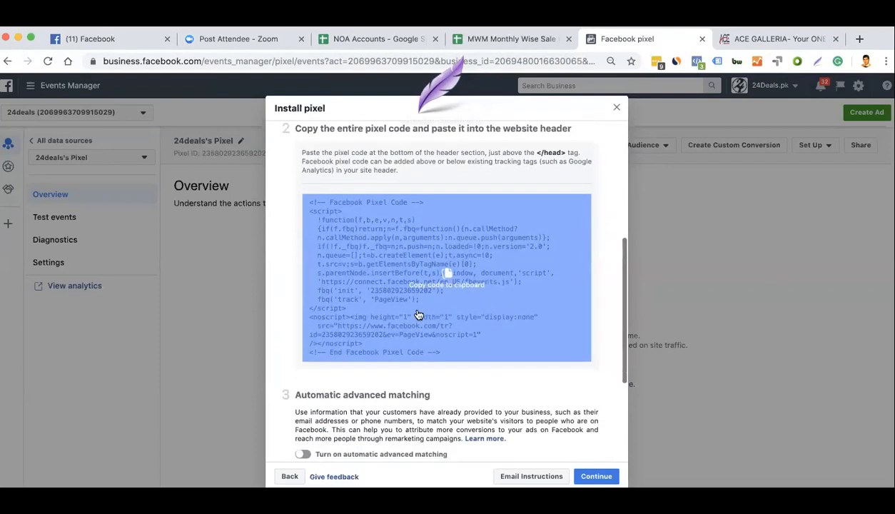
{"action": "left_click", "coordinate": [450, 281]}
- Review the remaining manual installation steps and highlight the instruction to paste the pixel code just above the </head> tag
{"action": "scroll", "coordinate": [451, 278], "scroll_direction": "down", "scroll_amount": 6}
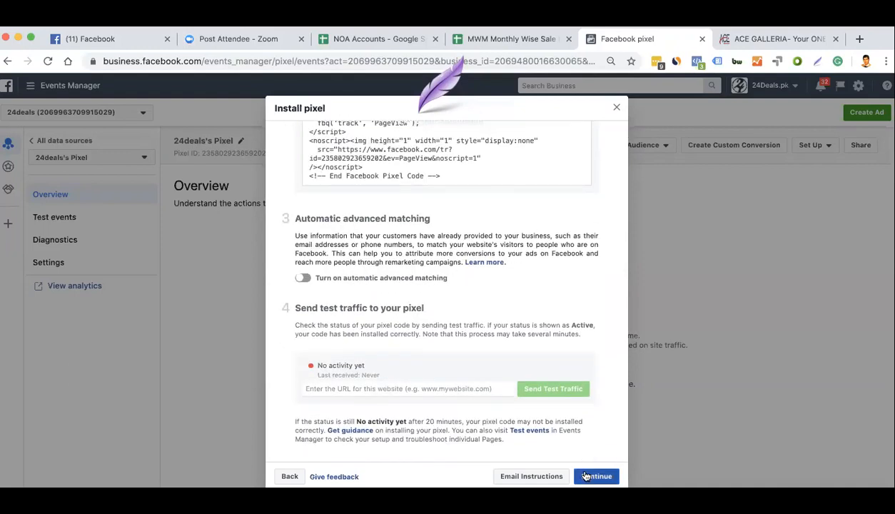
{"action": "scroll", "coordinate": [528, 330], "scroll_direction": "up", "scroll_amount": 7}
{"action": "scroll", "coordinate": [320, 294], "scroll_direction": "up", "scroll_amount": 2}
{"action": "left_click_drag", "start_coordinate": [301, 289], "coordinate": [352, 292]}
{"action": "left_click", "coordinate": [351, 291]}
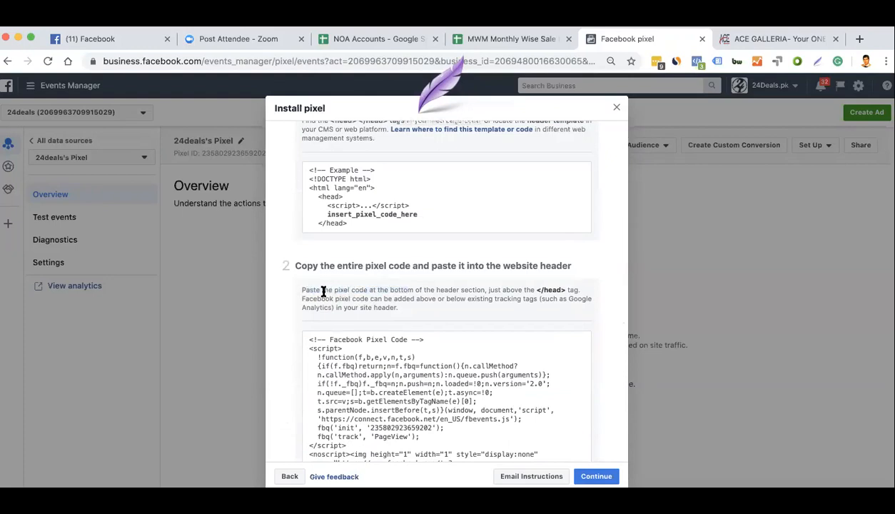
{"action": "left_click_drag", "start_coordinate": [315, 289], "coordinate": [519, 288]}
{"action": "left_click_drag", "start_coordinate": [529, 288], "coordinate": [577, 290]}
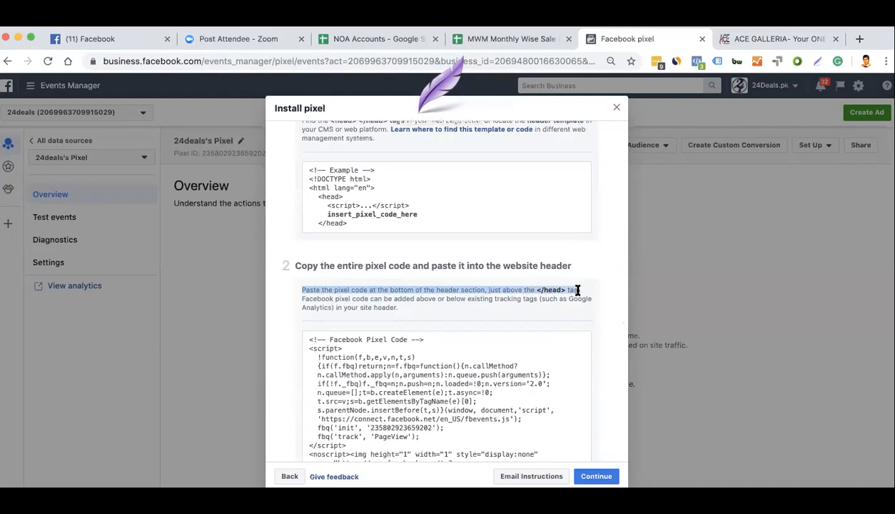
{"action": "scroll", "coordinate": [577, 290], "scroll_direction": "down", "scroll_amount": 3}
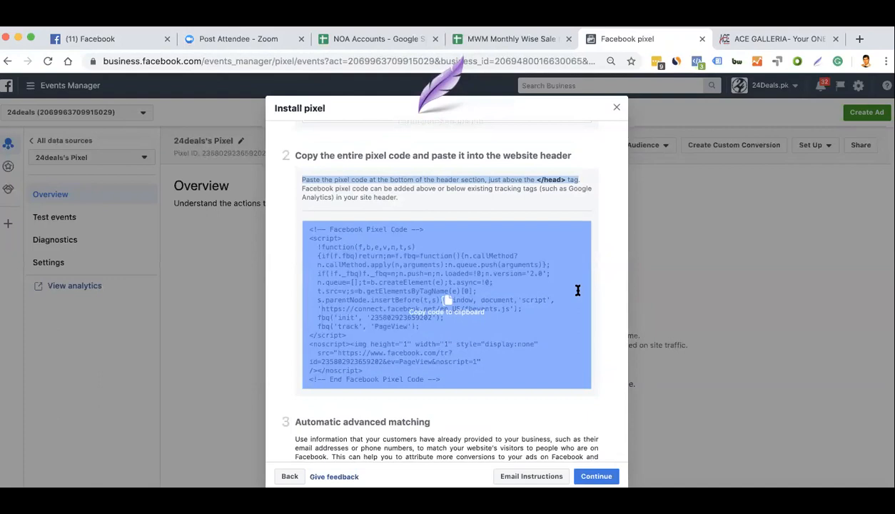
{"action": "scroll", "coordinate": [579, 293], "scroll_direction": "down", "scroll_amount": 5}
{"action": "scroll", "coordinate": [579, 295], "scroll_direction": "up", "scroll_amount": 10}
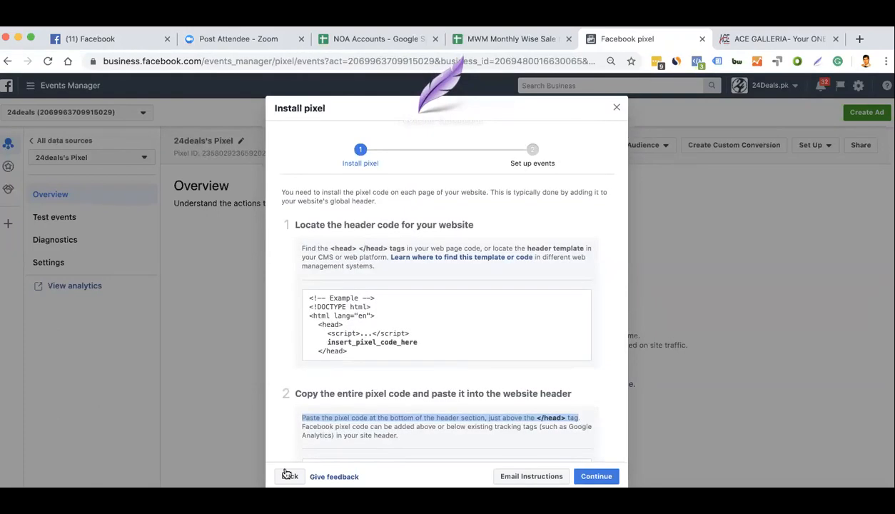
- Return to the installation methods, open the option to email instructions to a developer, and review the email's contents
{"action": "left_click", "coordinate": [287, 476]}
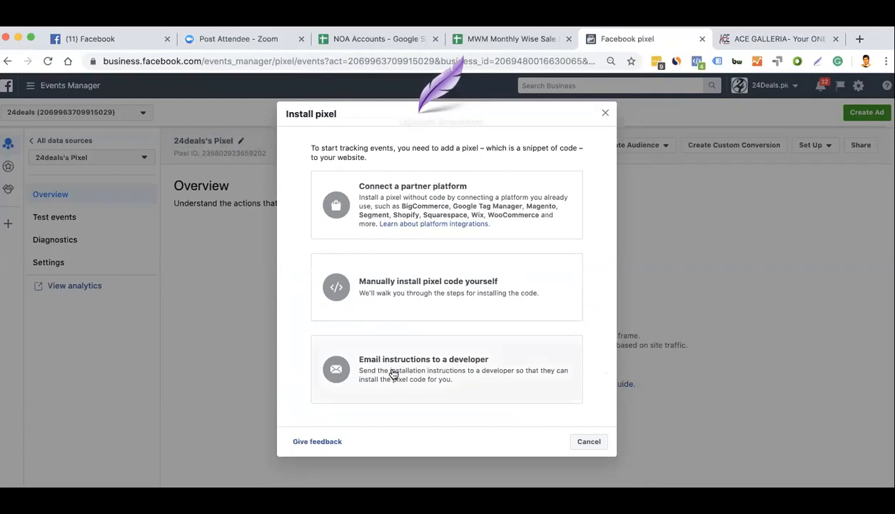
{"action": "key", "text": "Escape"}
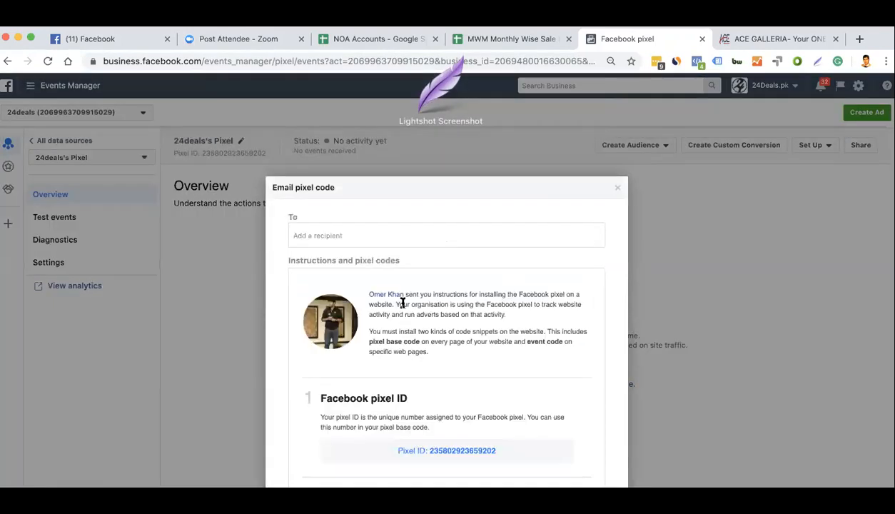
{"action": "scroll", "coordinate": [403, 303], "scroll_direction": "down", "scroll_amount": 10}
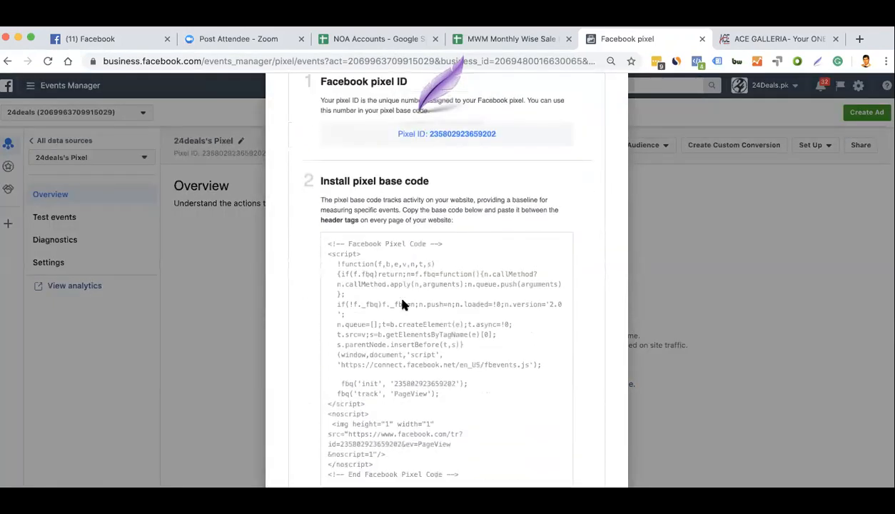
{"action": "scroll", "coordinate": [332, 289], "scroll_direction": "down", "scroll_amount": 5}
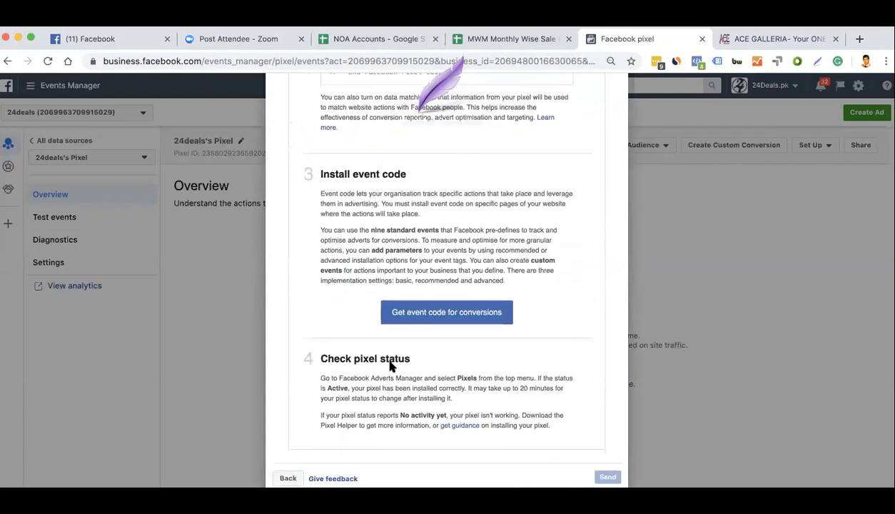
- Select the recipient field of the developer email, look over its instructions again and return to the installation methods
{"action": "scroll", "coordinate": [391, 366], "scroll_direction": "up", "scroll_amount": 15}
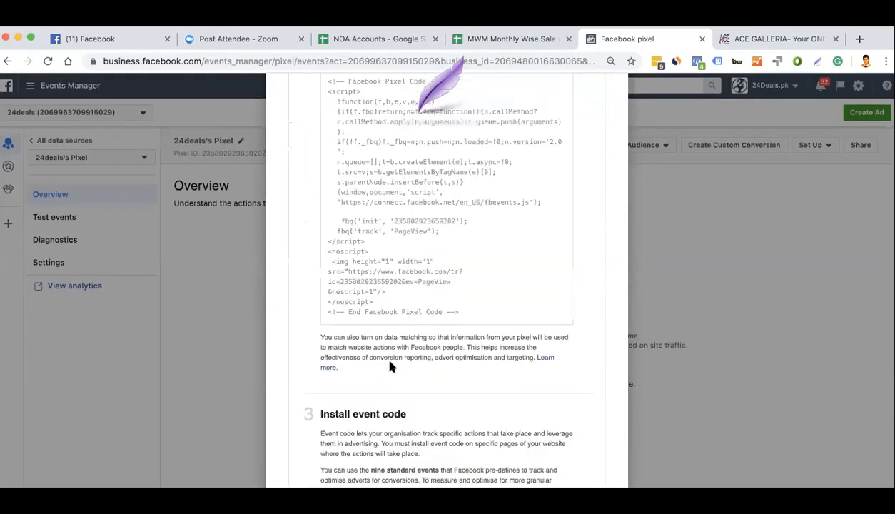
{"action": "left_click", "coordinate": [360, 144]}
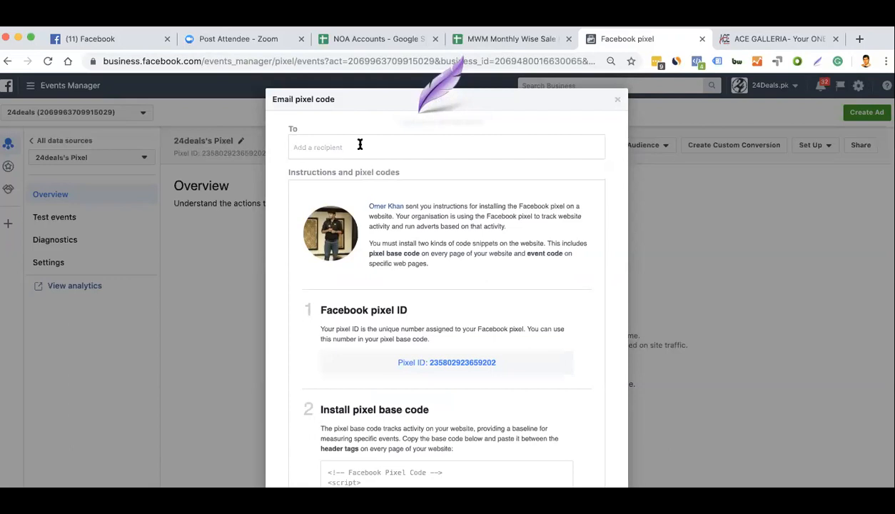
{"action": "scroll", "coordinate": [360, 144], "scroll_direction": "down", "scroll_amount": 15}
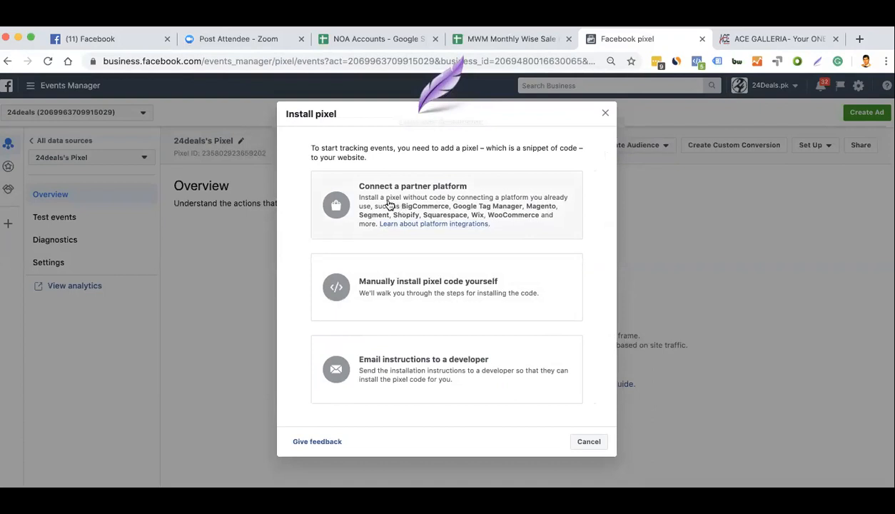
- Open the option to connect a partner platform, browse the supported partners and choose WordPress
{"action": "left_click", "coordinate": [481, 205]}
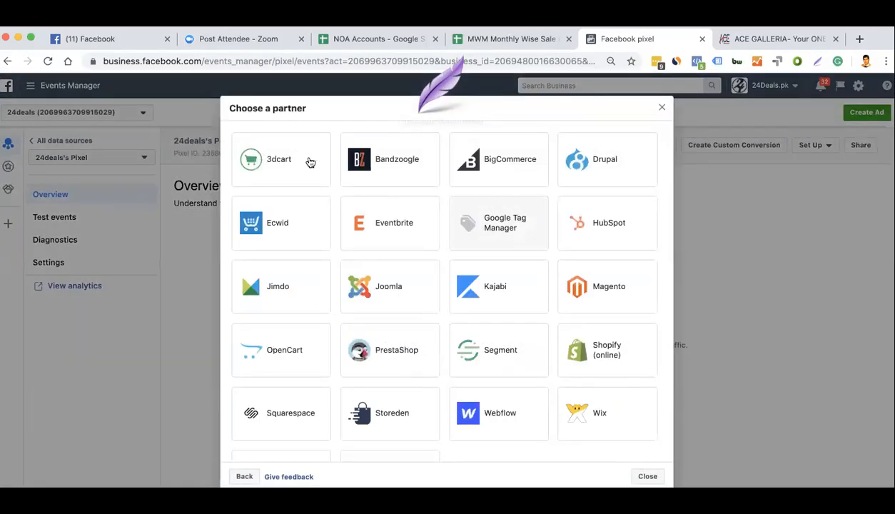
{"action": "scroll", "coordinate": [414, 403], "scroll_direction": "down", "scroll_amount": 3}
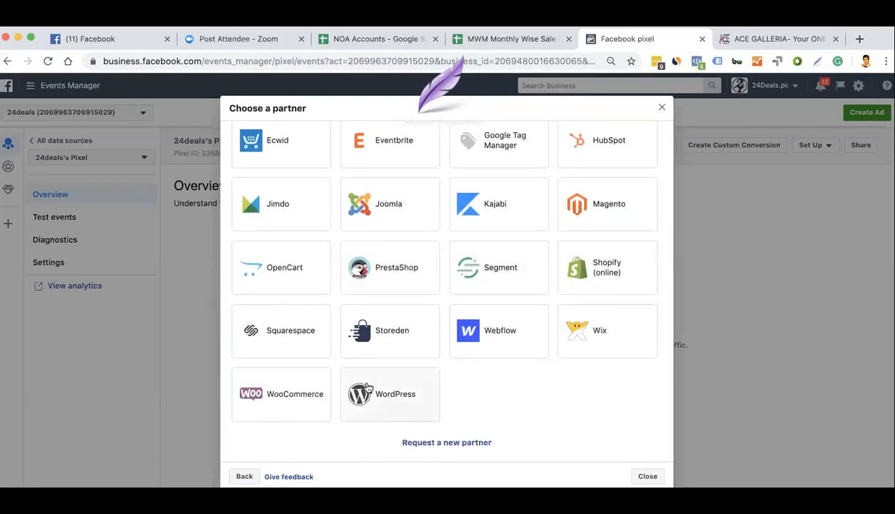
{"action": "scroll", "coordinate": [407, 338], "scroll_direction": "up", "scroll_amount": 3}
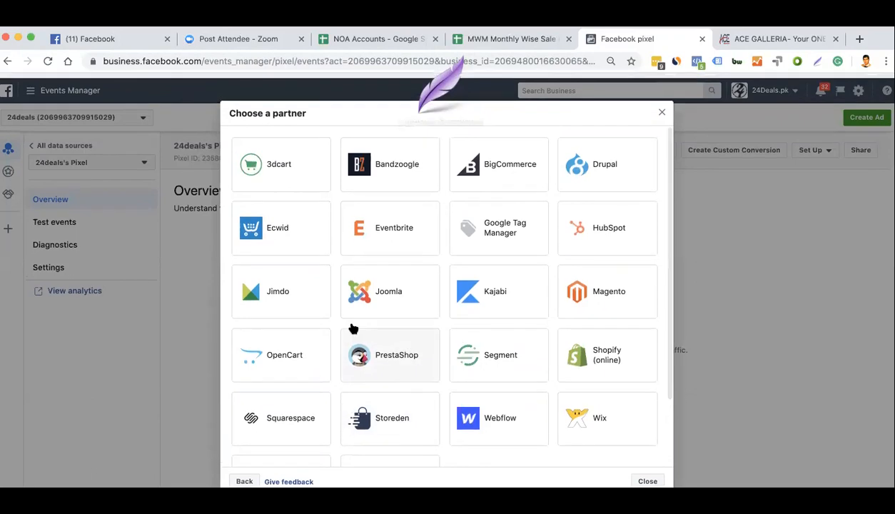
{"action": "scroll", "coordinate": [297, 260], "scroll_direction": "down", "scroll_amount": 3}
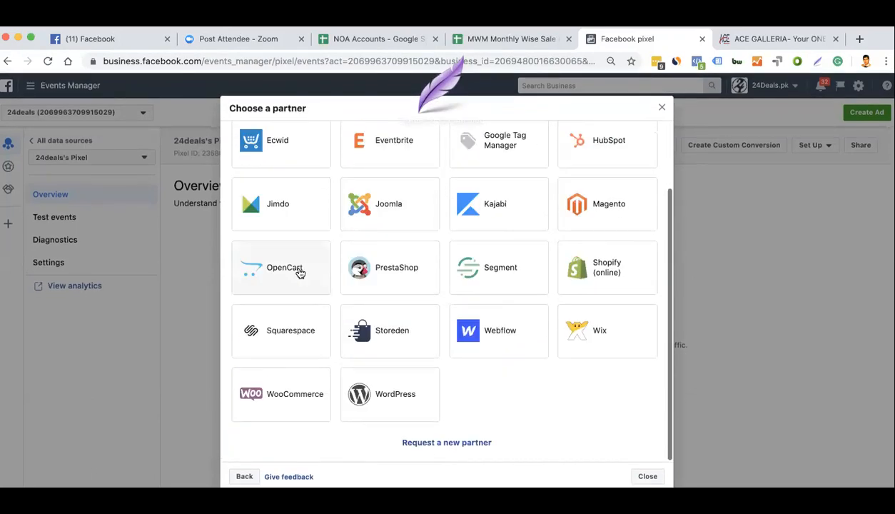
{"action": "left_click", "coordinate": [363, 381]}
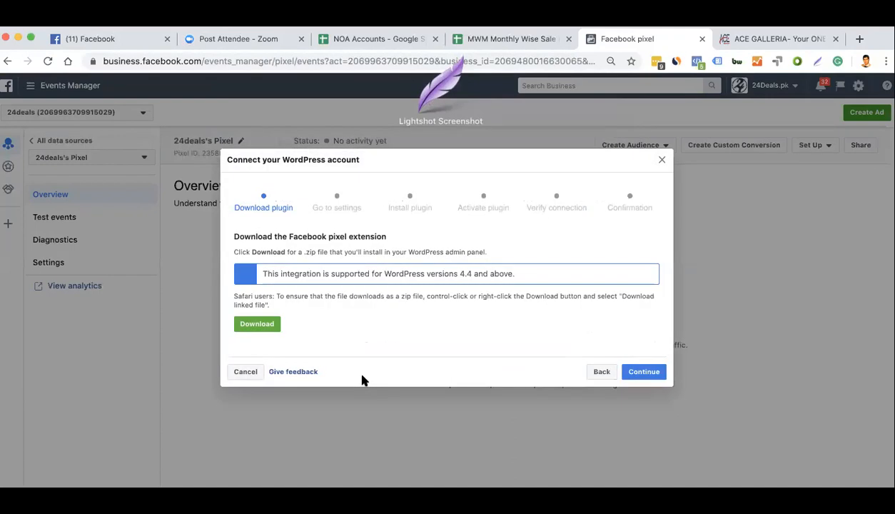
- Download the Facebook pixel extension for WordPress and inspect the zip file in the Downloads folder
{"action": "left_click", "coordinate": [272, 325]}
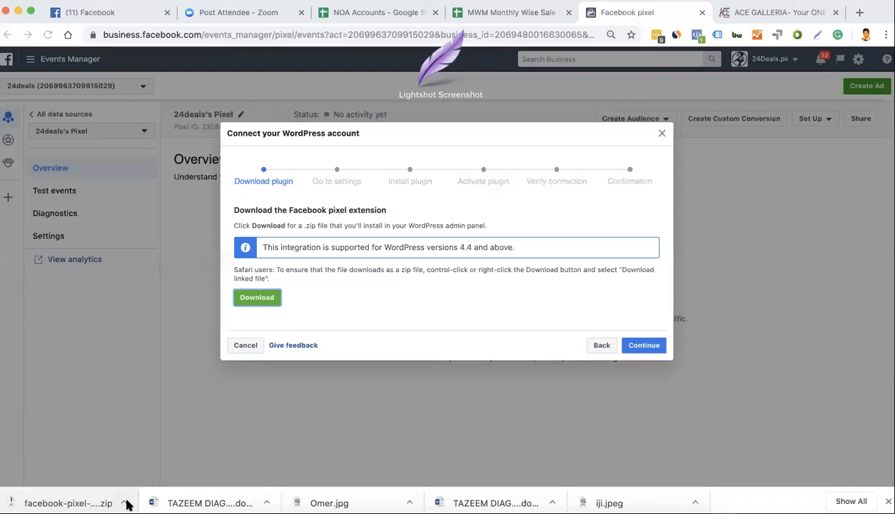
{"action": "left_click", "coordinate": [128, 504]}
{"action": "left_click", "coordinate": [143, 475]}
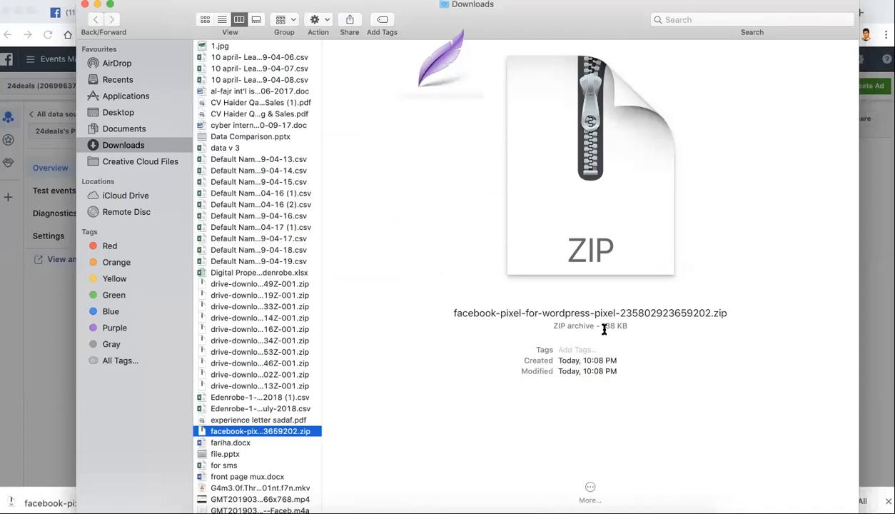
{"action": "left_click_drag", "start_coordinate": [606, 326], "coordinate": [628, 326]}
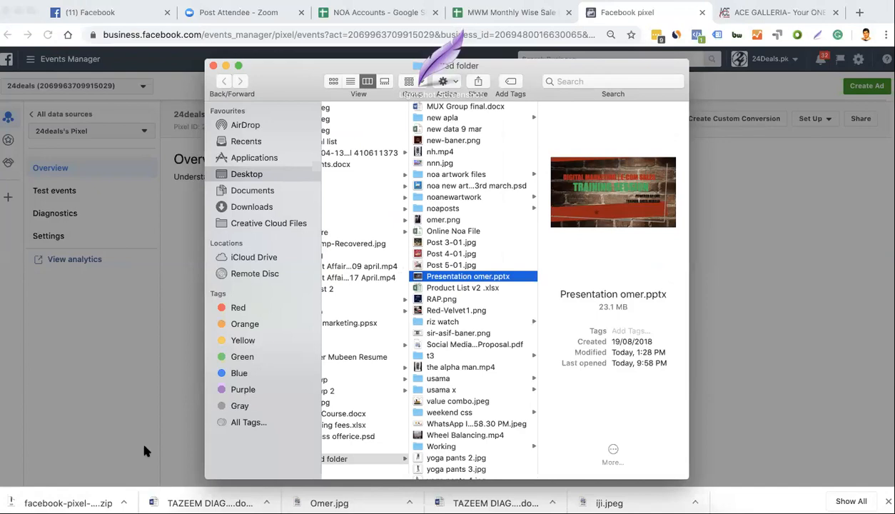
{"action": "key", "text": "super+w"}
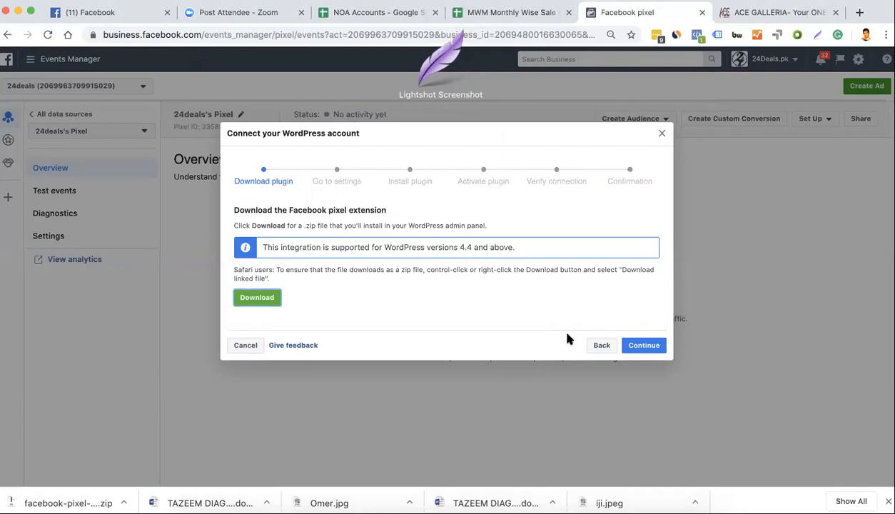
- Advance the WordPress setup to Go to settings and highlight the instruction for adding a new plugin
{"action": "left_click", "coordinate": [638, 347]}
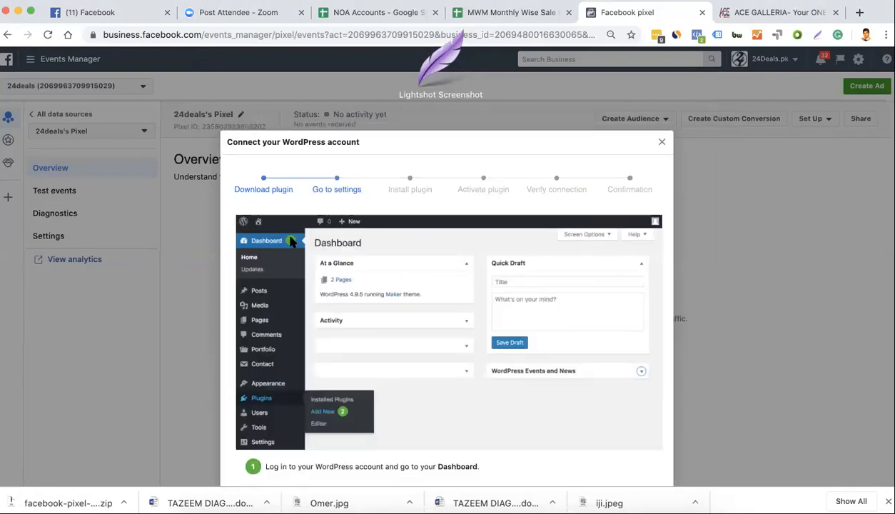
{"action": "scroll", "coordinate": [376, 266], "scroll_direction": "down", "scroll_amount": 3}
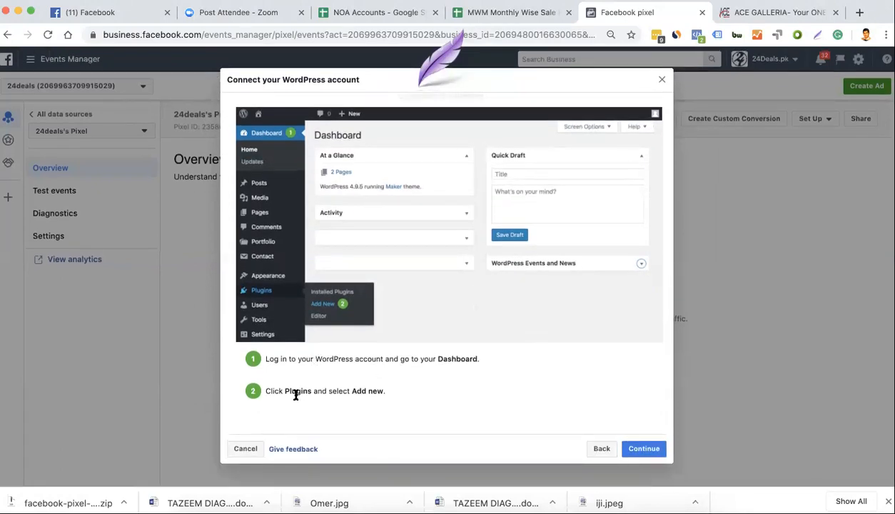
{"action": "left_click_drag", "start_coordinate": [297, 392], "coordinate": [403, 404]}
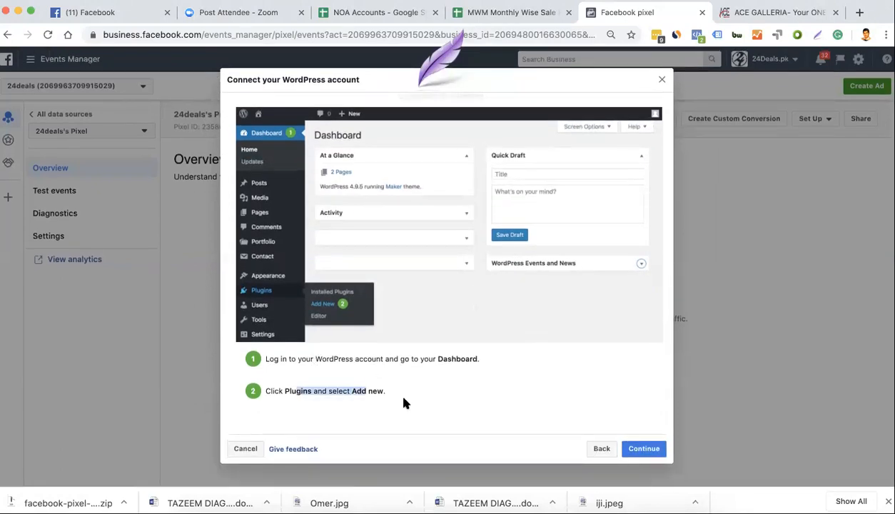
- Advance to the Install plugin stage and review the instructions for uploading and installing the zip file
{"action": "left_click", "coordinate": [630, 447]}
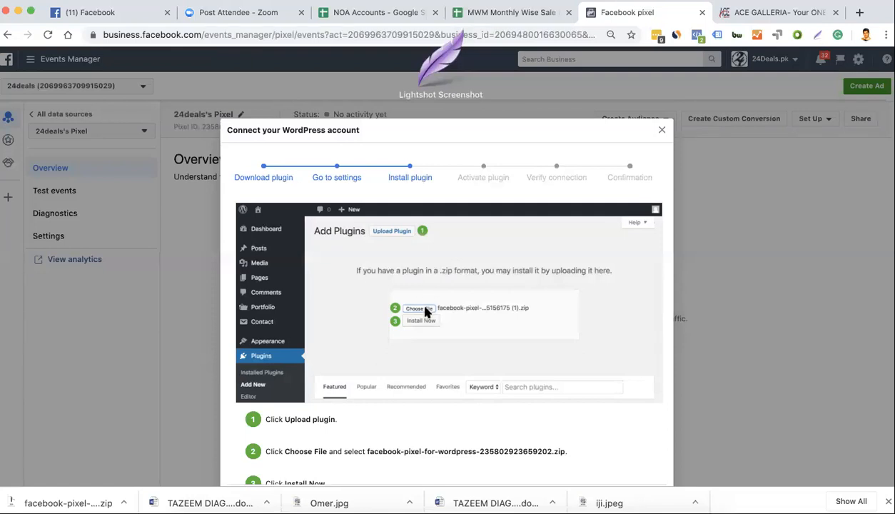
{"action": "scroll", "coordinate": [478, 322], "scroll_direction": "down", "scroll_amount": 2}
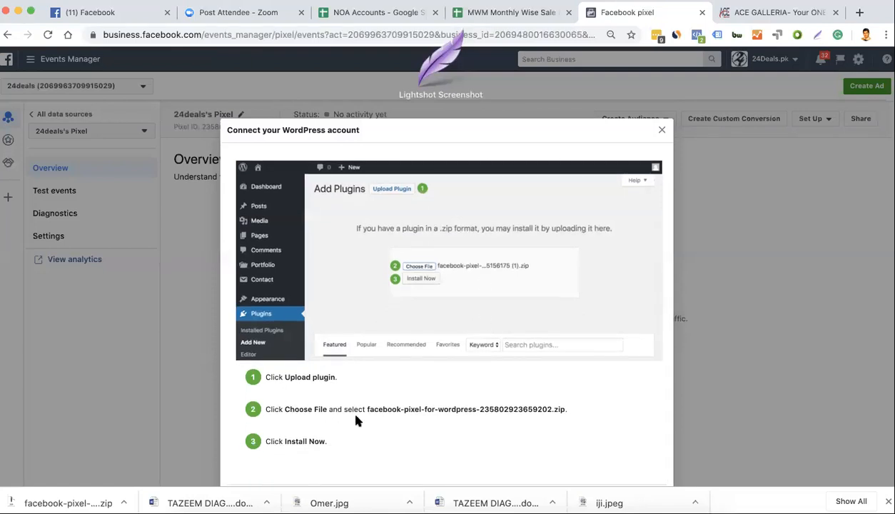
{"action": "scroll", "coordinate": [506, 406], "scroll_direction": "down", "scroll_amount": 2}
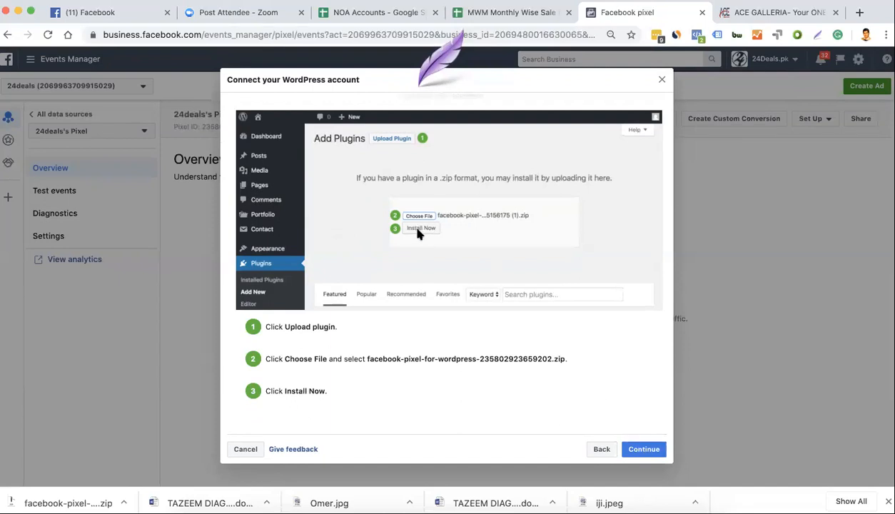
- Review the Activate plugin and Verify connection stages, select the website URL field and cancel the WordPress setup
{"action": "left_click", "coordinate": [632, 449]}
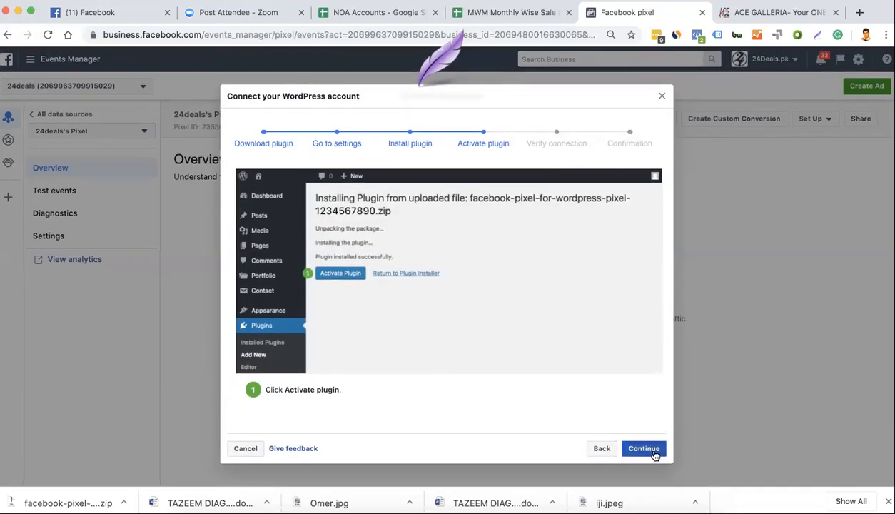
{"action": "left_click", "coordinate": [644, 448]}
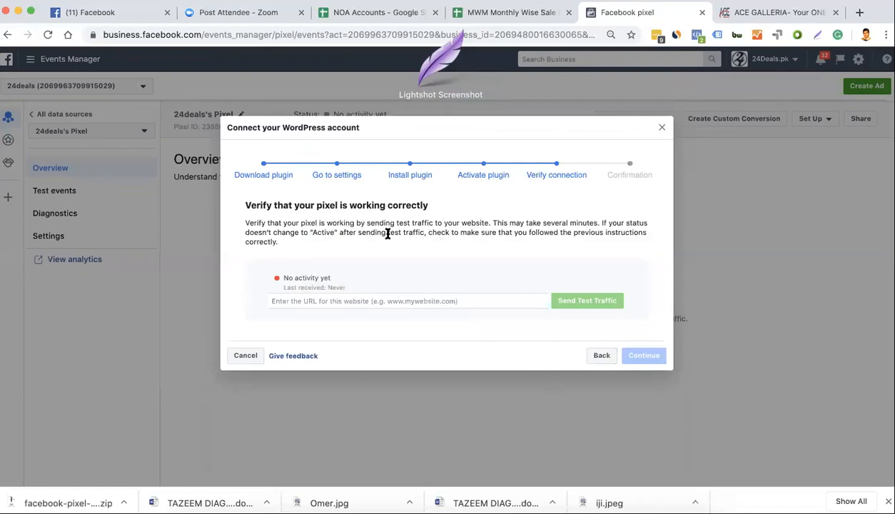
{"action": "left_click", "coordinate": [307, 300]}
{"action": "left_click", "coordinate": [247, 355]}
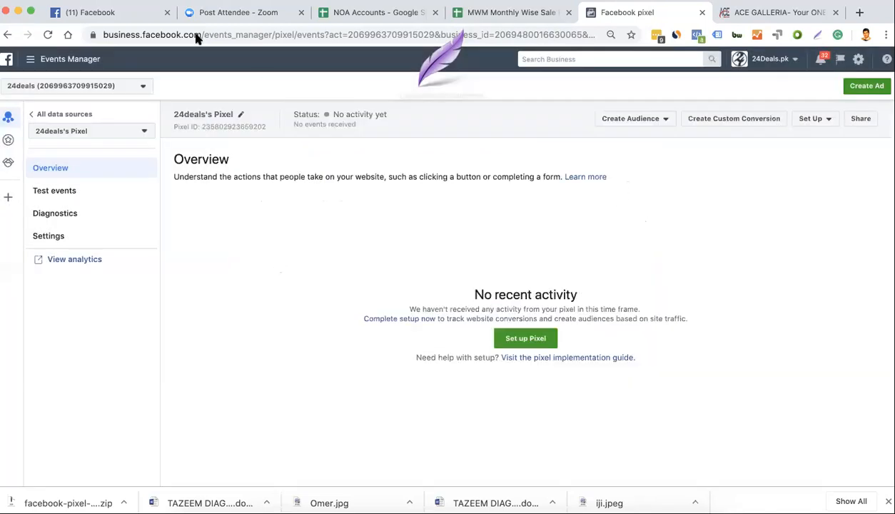
- Open Ads Manager for the 24deals ad account and start creating a new campaign
{"action": "left_click", "coordinate": [30, 58]}
{"action": "left_click", "coordinate": [29, 119]}
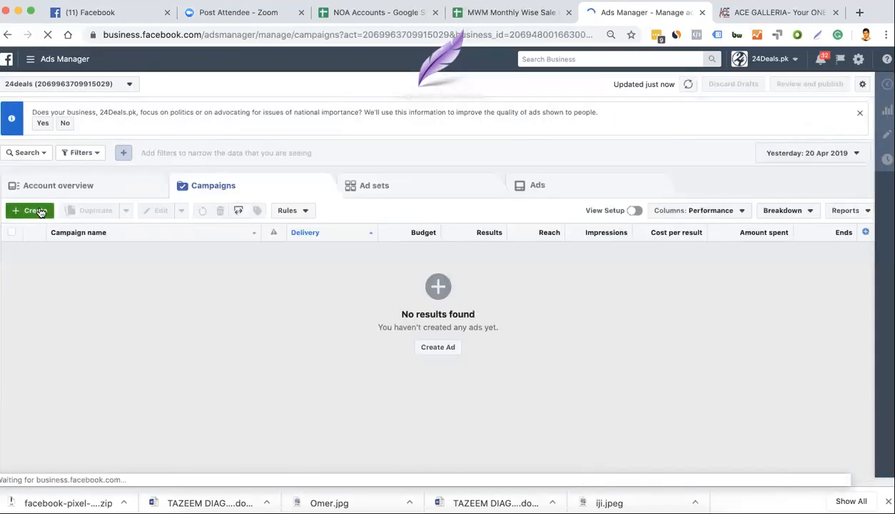
{"action": "left_click", "coordinate": [35, 210]}
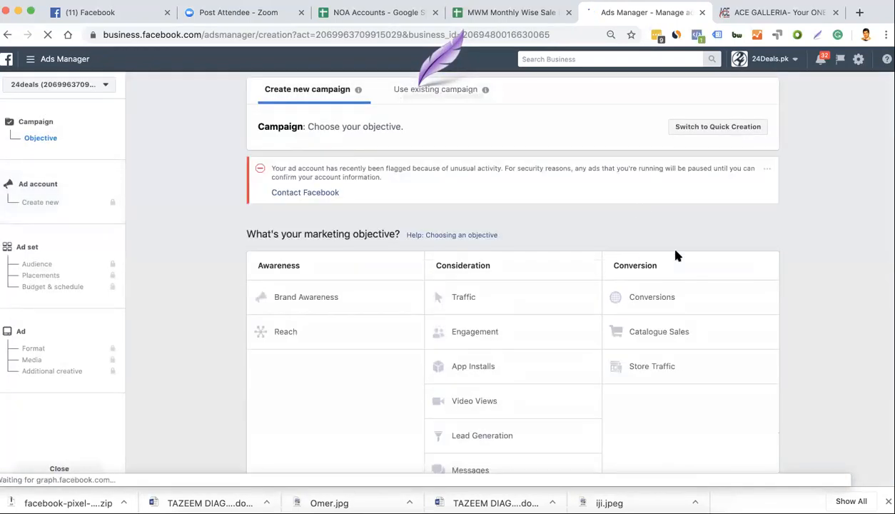
- Highlight the Conversion category and choose Conversions as the marketing objective for the 24deals campaign
{"action": "double_click", "coordinate": [633, 254]}
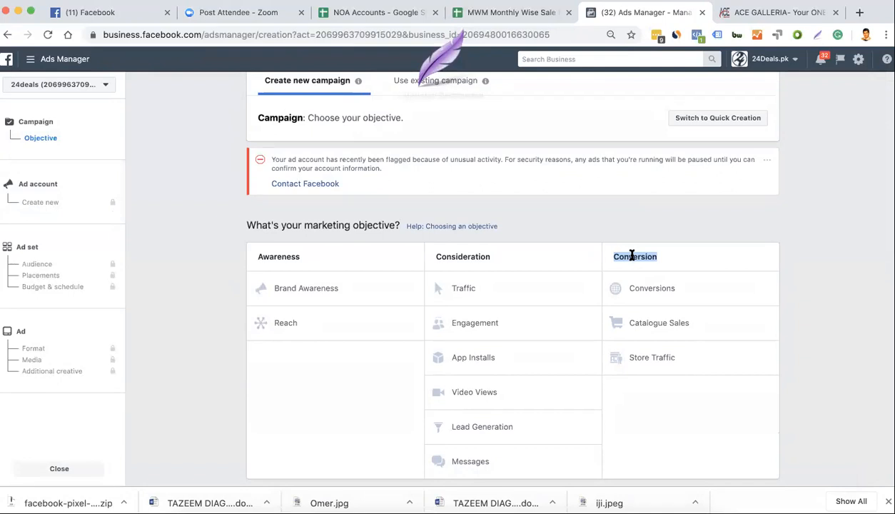
{"action": "scroll", "coordinate": [660, 325], "scroll_direction": "down", "scroll_amount": 1}
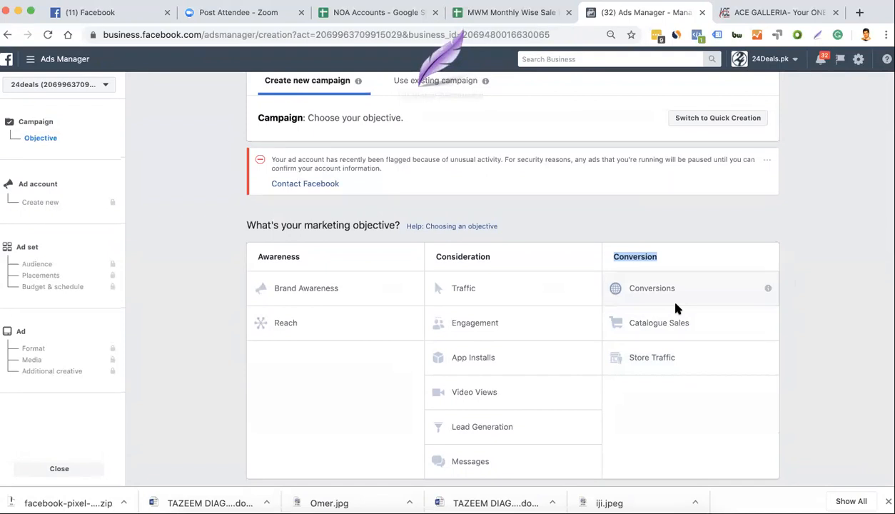
{"action": "left_click", "coordinate": [700, 290]}
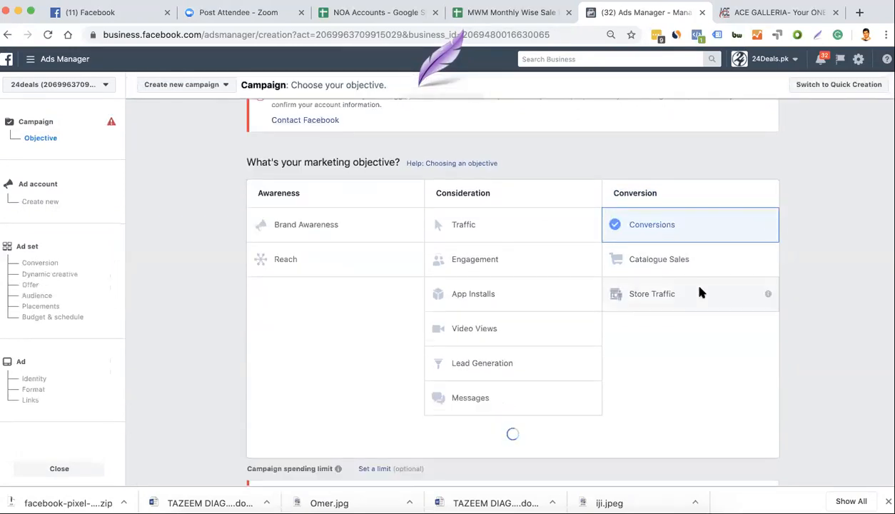
{"action": "scroll", "coordinate": [577, 402], "scroll_direction": "down", "scroll_amount": 4}
{"action": "scroll", "coordinate": [575, 401], "scroll_direction": "up", "scroll_amount": 5}
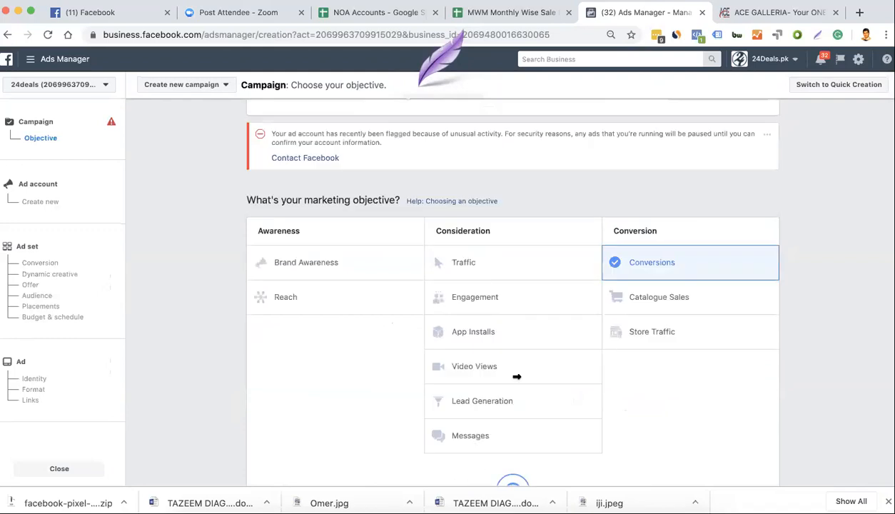
- Switch to the Ace Galleria ad account and leave the page, discarding the unsaved 24deals campaign changes
{"action": "left_click", "coordinate": [41, 84]}
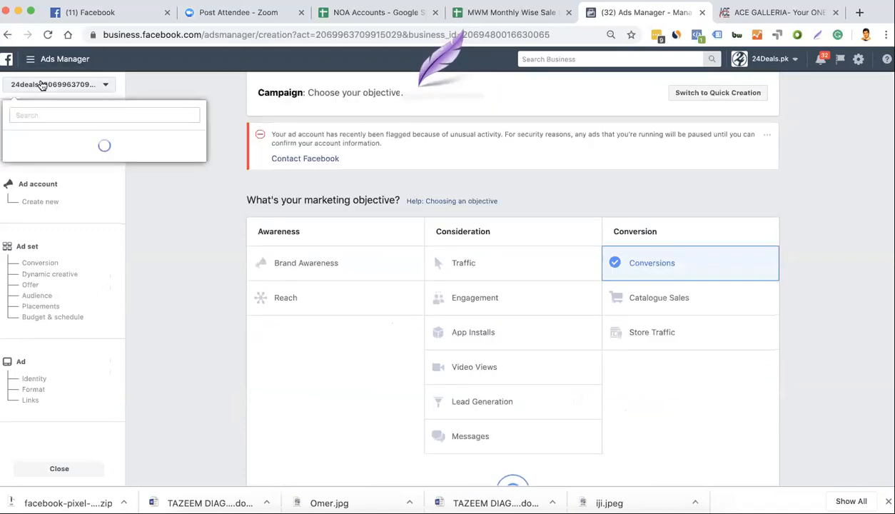
{"action": "scroll", "coordinate": [79, 168], "scroll_direction": "down", "scroll_amount": 3}
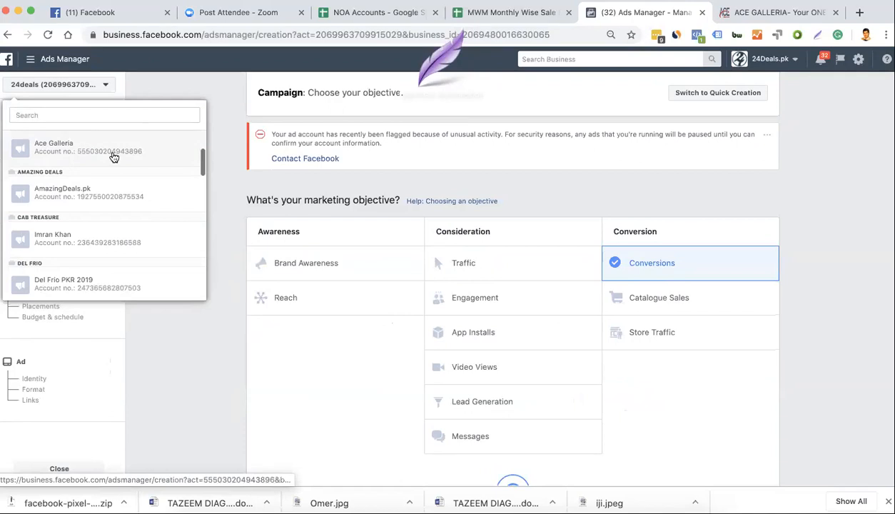
{"action": "left_click", "coordinate": [114, 156]}
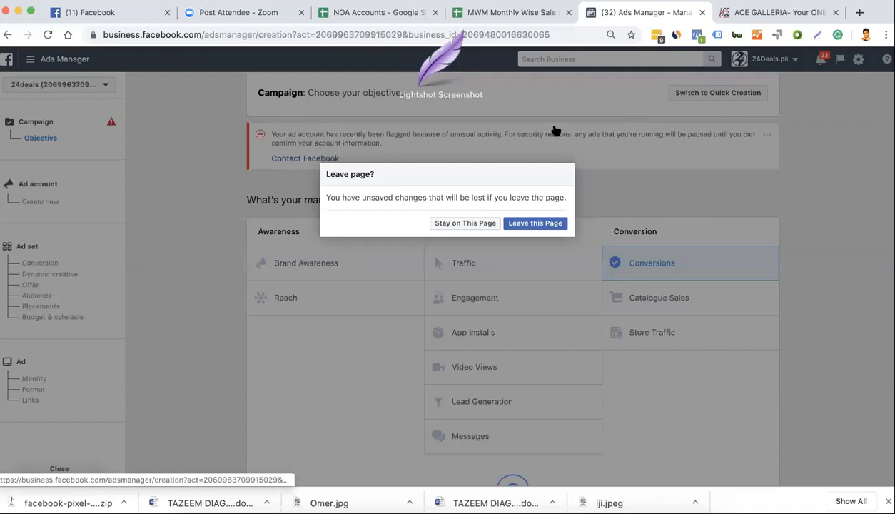
{"action": "key", "text": "Return"}
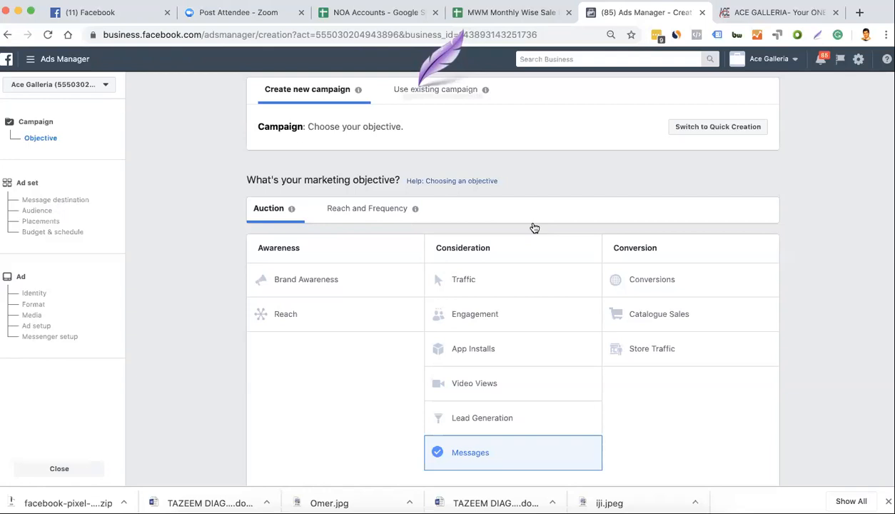
- Choose the Conversions objective for the new Ace Galleria campaign and continue to the ad set setup
{"action": "scroll", "coordinate": [535, 227], "scroll_direction": "down", "scroll_amount": 2}
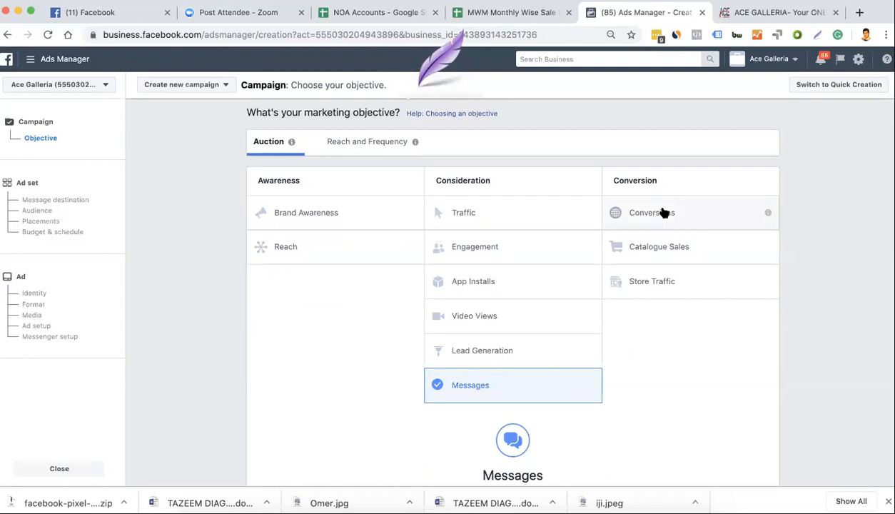
{"action": "left_click", "coordinate": [662, 211]}
{"action": "scroll", "coordinate": [663, 210], "scroll_direction": "down", "scroll_amount": 6}
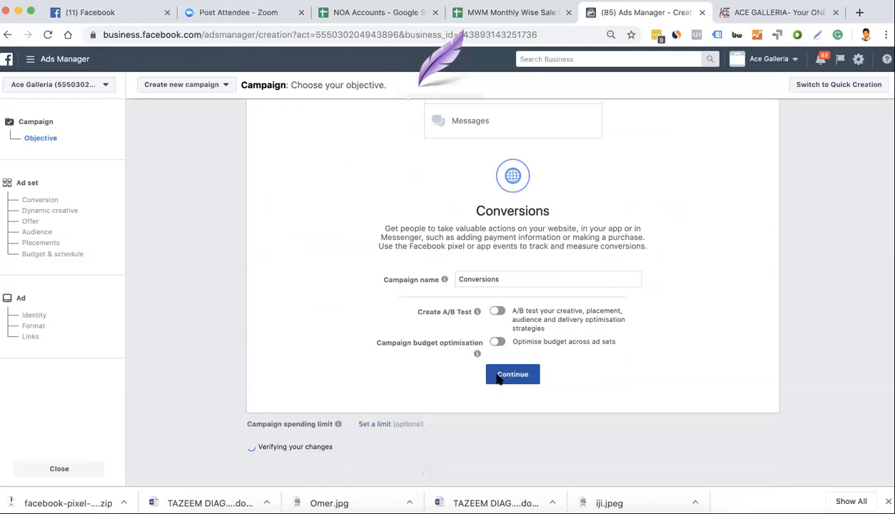
{"action": "left_click", "coordinate": [499, 379]}
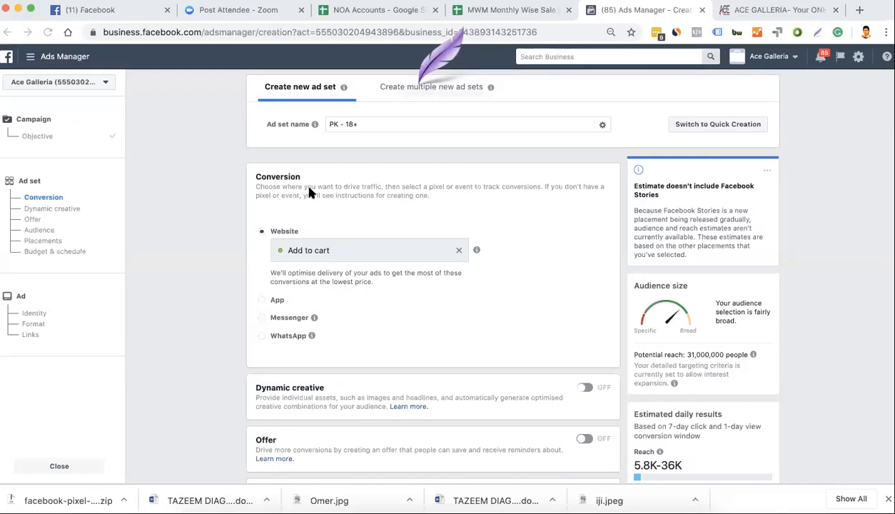
- Highlight the ad set's Conversion description about selecting a pixel or event to track conversions
{"action": "left_click_drag", "start_coordinate": [305, 187], "coordinate": [610, 202]}
{"action": "left_click_drag", "start_coordinate": [384, 209], "coordinate": [411, 196]}
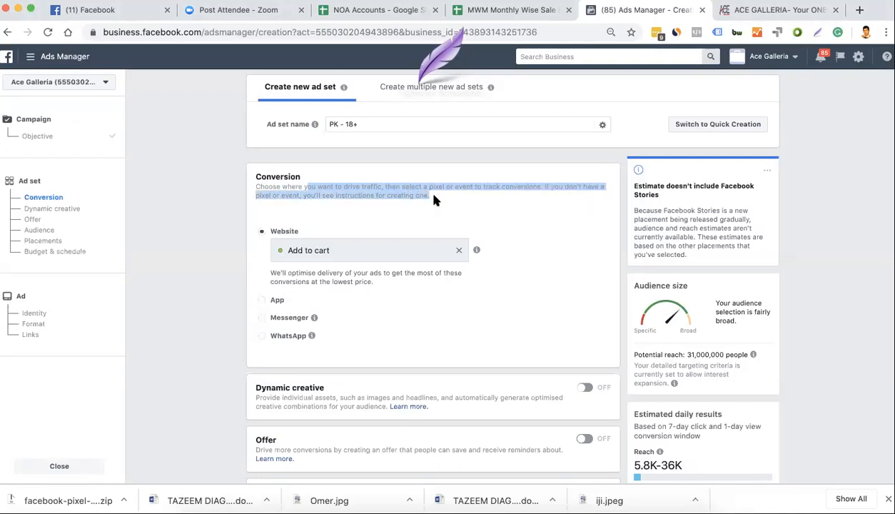
- Highlight the Conversion description's phrase about choosing where to drive traffic and the Add to cart event name
{"action": "left_click", "coordinate": [433, 199]}
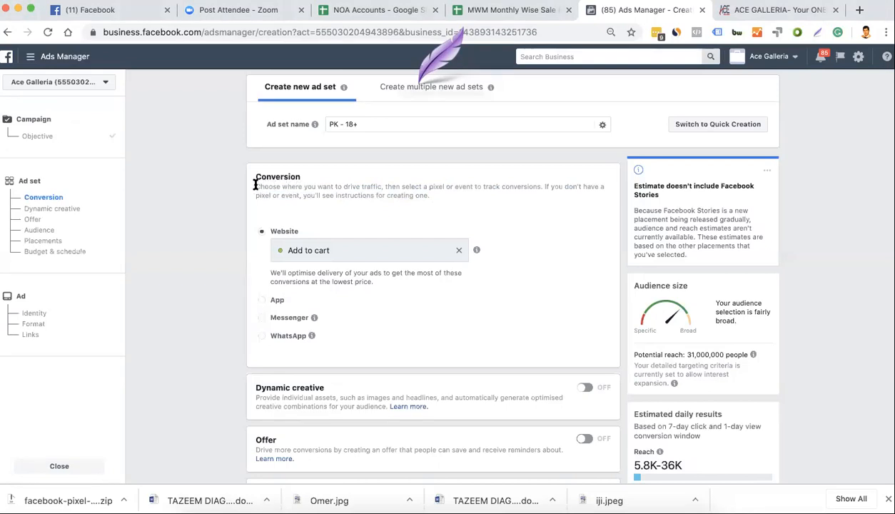
{"action": "left_click_drag", "start_coordinate": [255, 184], "coordinate": [384, 187]}
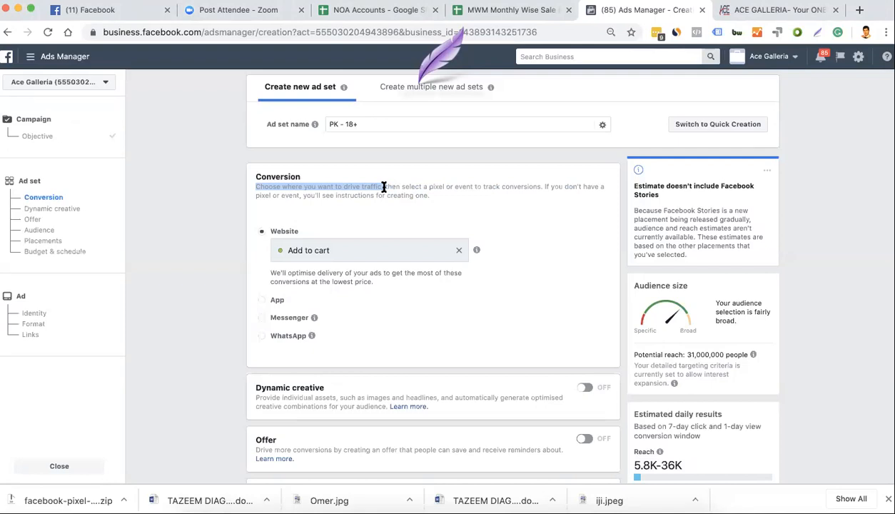
{"action": "left_click_drag", "start_coordinate": [384, 187], "coordinate": [386, 187]}
{"action": "triple_click", "coordinate": [392, 251]}
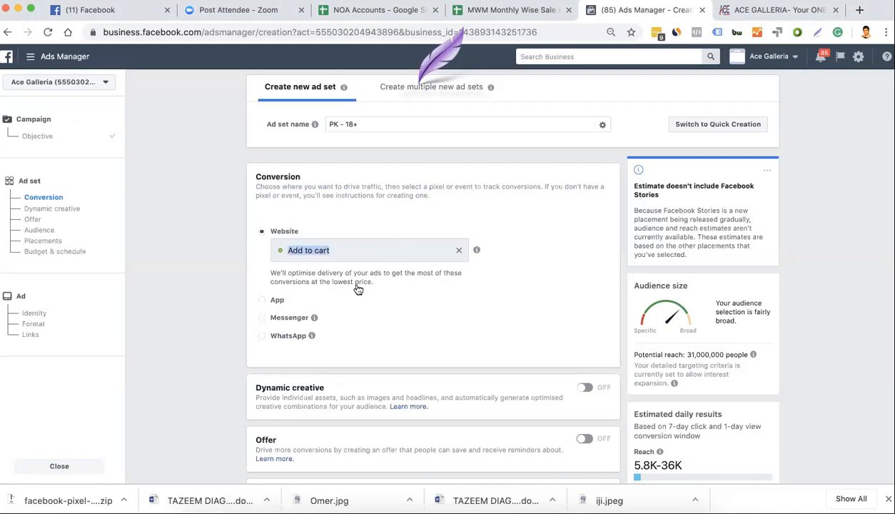
- Switch the conversion location to App and back to Website, and select Website - Checkout Page as the conversion event
{"action": "left_click", "coordinate": [277, 299]}
{"action": "left_click", "coordinate": [281, 235]}
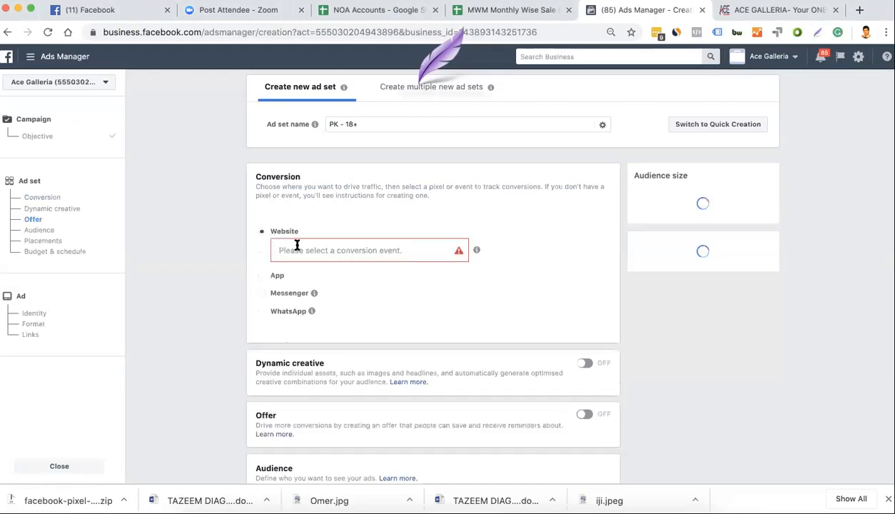
{"action": "left_click", "coordinate": [295, 249]}
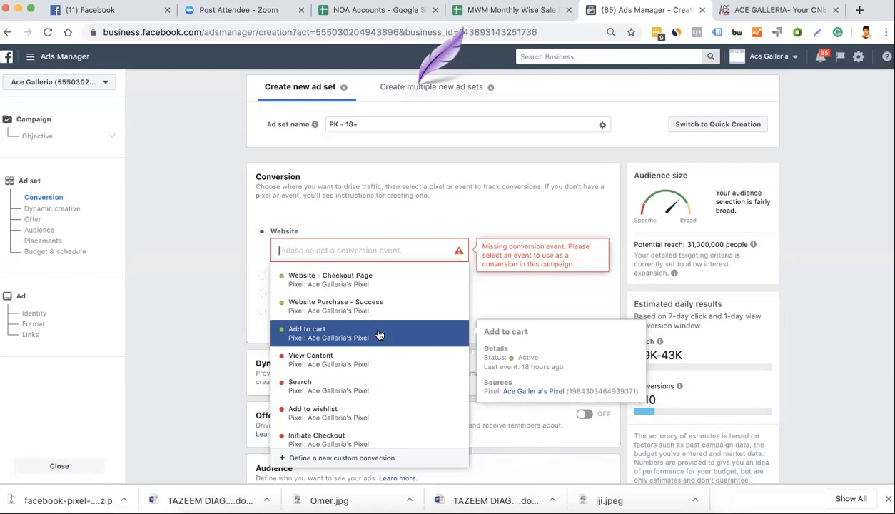
{"action": "left_click", "coordinate": [374, 287]}
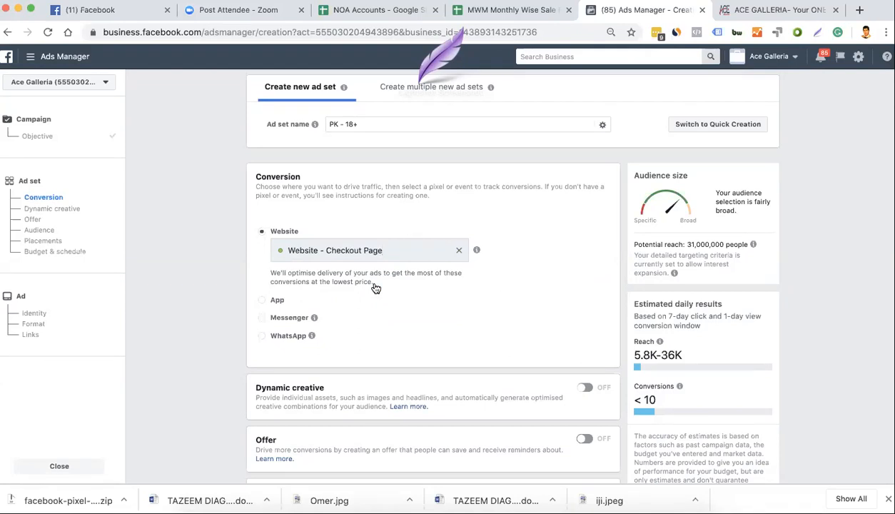
- Try the App conversion location, and the Messenger location with Website - Checkout Page as its event
{"action": "left_click", "coordinate": [276, 303]}
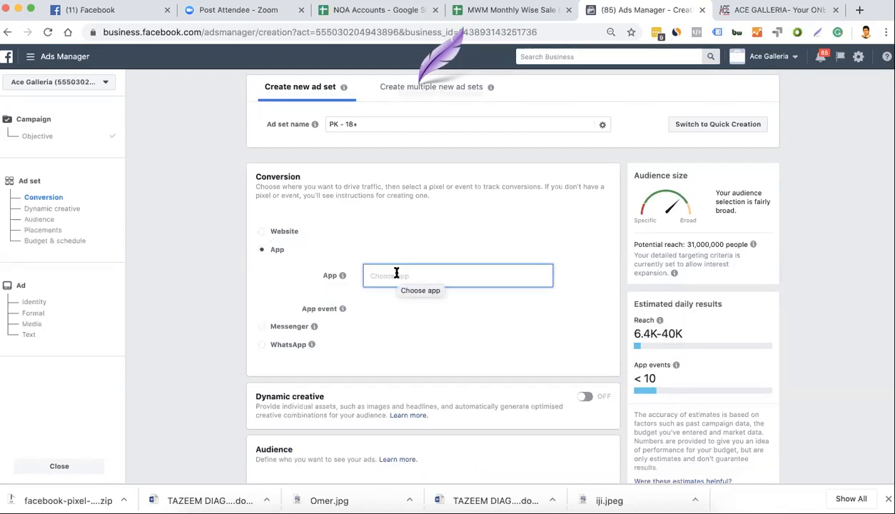
{"action": "left_click", "coordinate": [277, 330]}
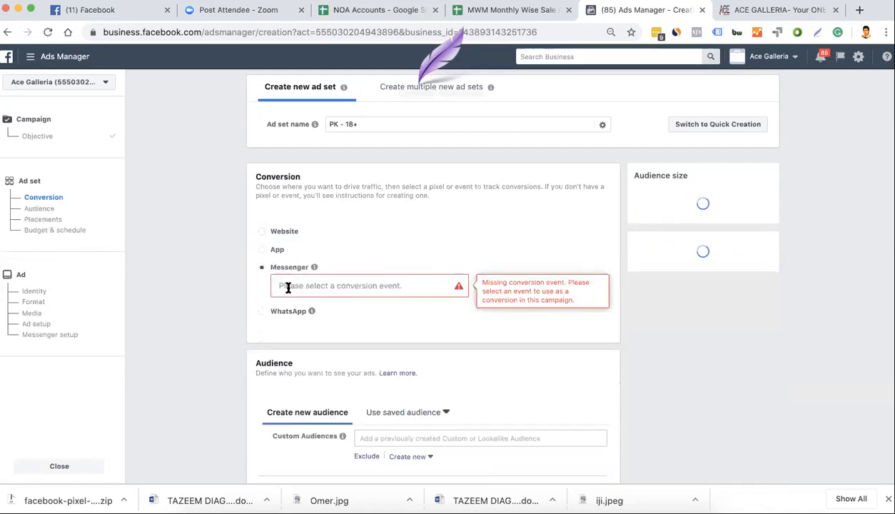
{"action": "left_click", "coordinate": [288, 287]}
{"action": "left_click", "coordinate": [267, 306]}
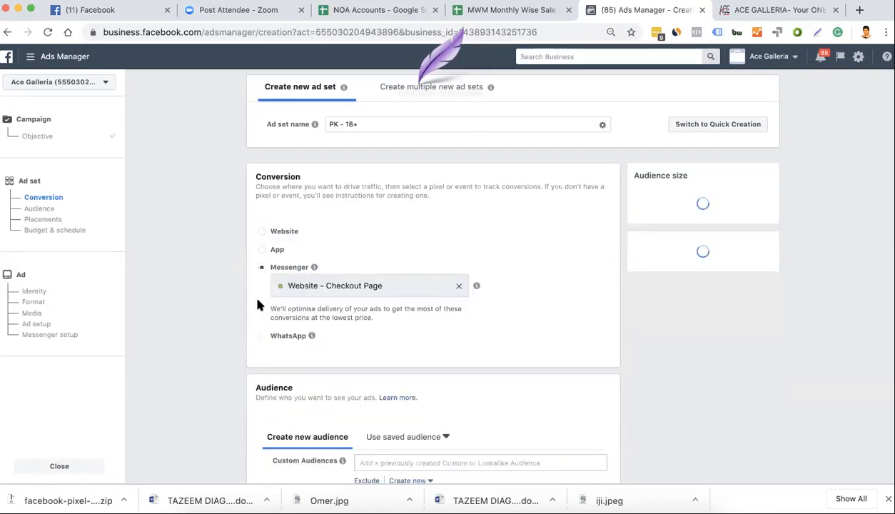
- Try WhatsApp as the conversion location and select the 24Deals.PK Page for it
{"action": "left_click", "coordinate": [274, 339]}
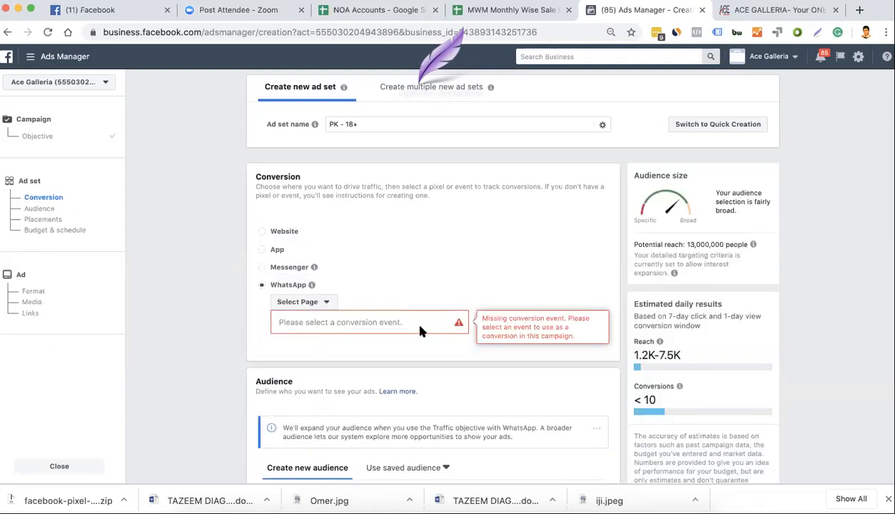
{"action": "left_click", "coordinate": [303, 302]}
{"action": "left_click", "coordinate": [308, 359]}
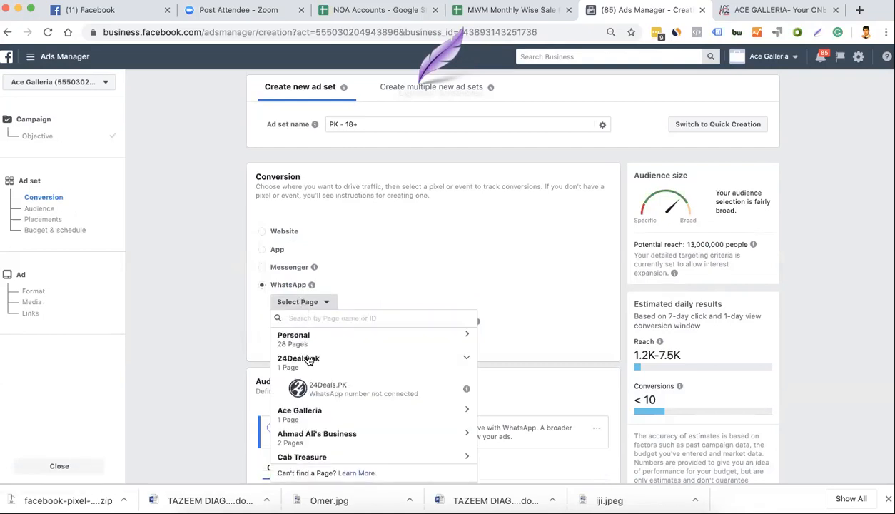
{"action": "left_click", "coordinate": [320, 389]}
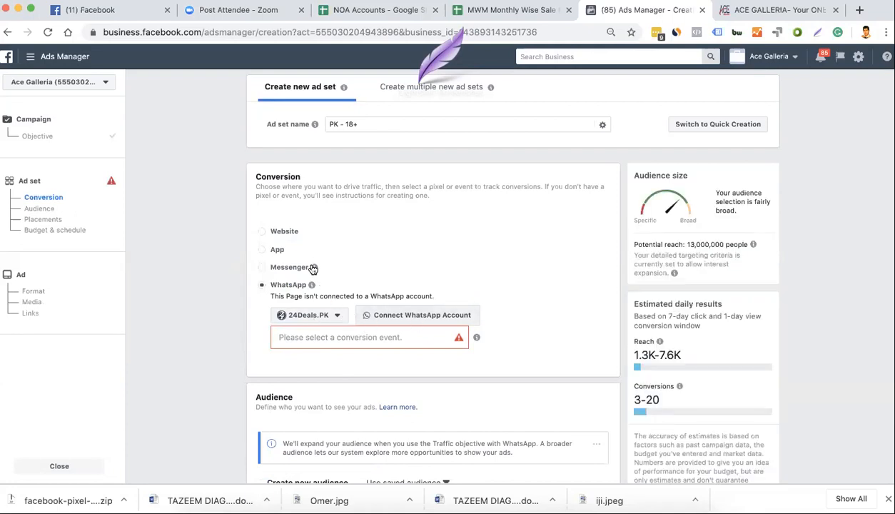
- Set the conversion location back to Website with Website - Checkout Page as the conversion event
{"action": "left_click", "coordinate": [284, 233]}
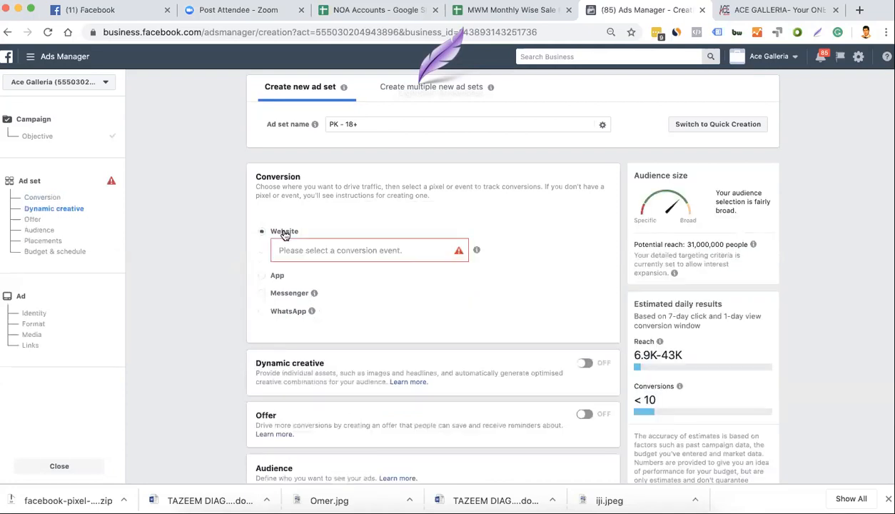
{"action": "left_click", "coordinate": [296, 251]}
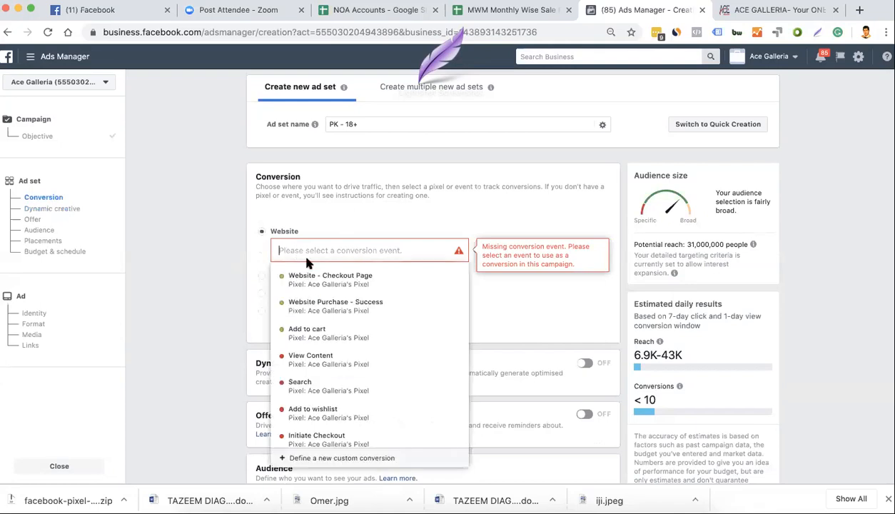
{"action": "left_click", "coordinate": [312, 276]}
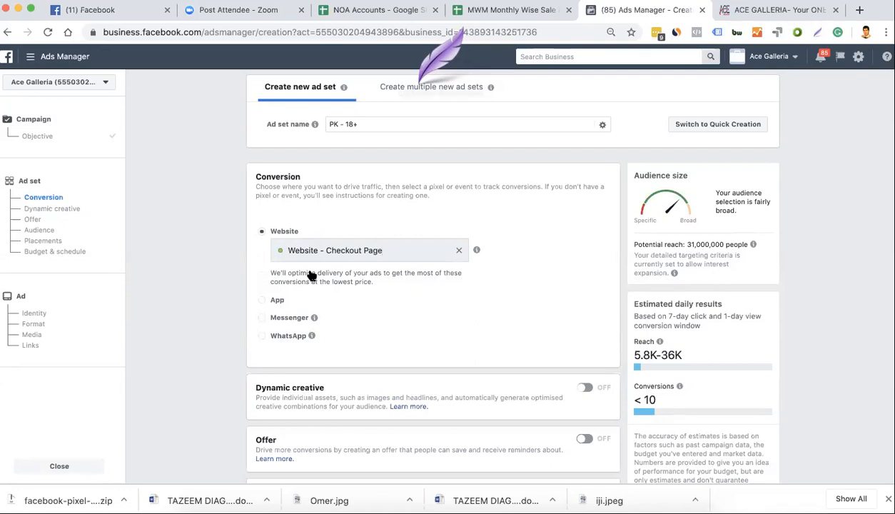
{"action": "scroll", "coordinate": [392, 269], "scroll_direction": "down", "scroll_amount": 3}
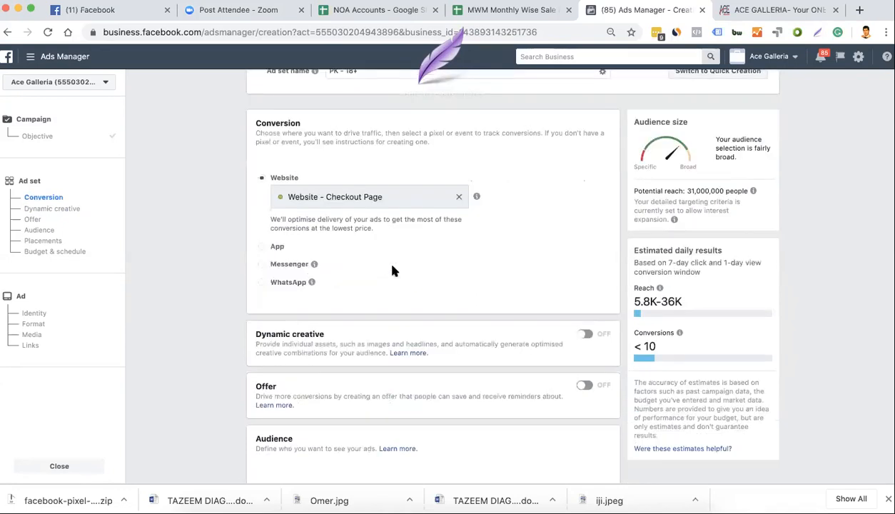
- Turn on Dynamic creative for the ad set and accept its notice about disabled settings
{"action": "left_click", "coordinate": [585, 268]}
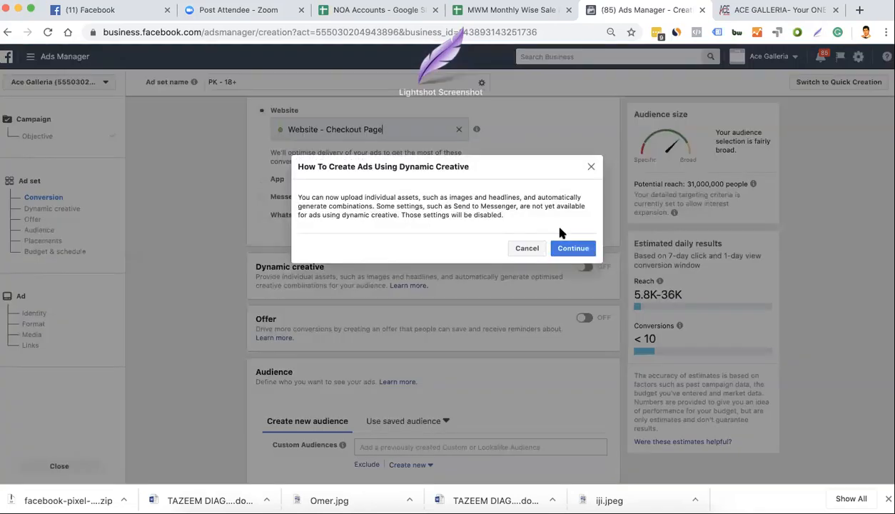
{"action": "left_click", "coordinate": [570, 254]}
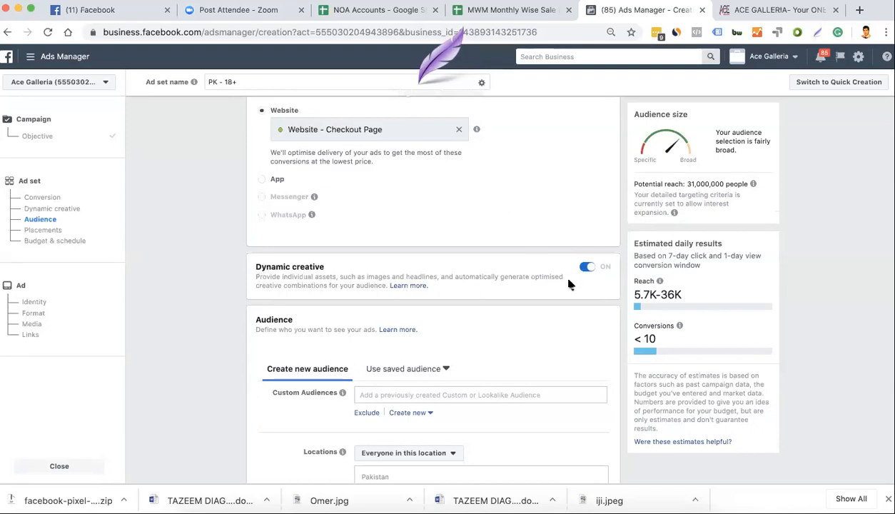
{"action": "key", "text": "super+shift+9"}
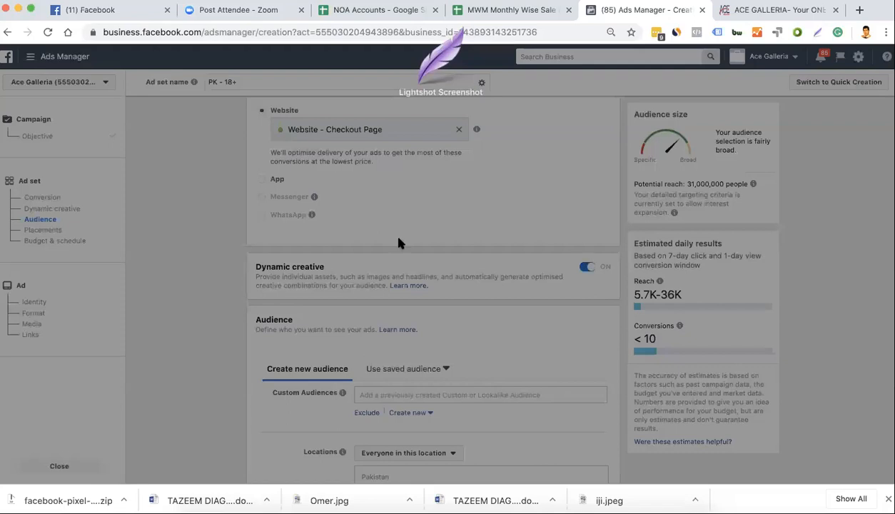
{"action": "key", "text": "Escape"}
- Open the Create offer form from the ad set's Offer section, cancel it, and turn Offer off
{"action": "left_click", "coordinate": [392, 287]}
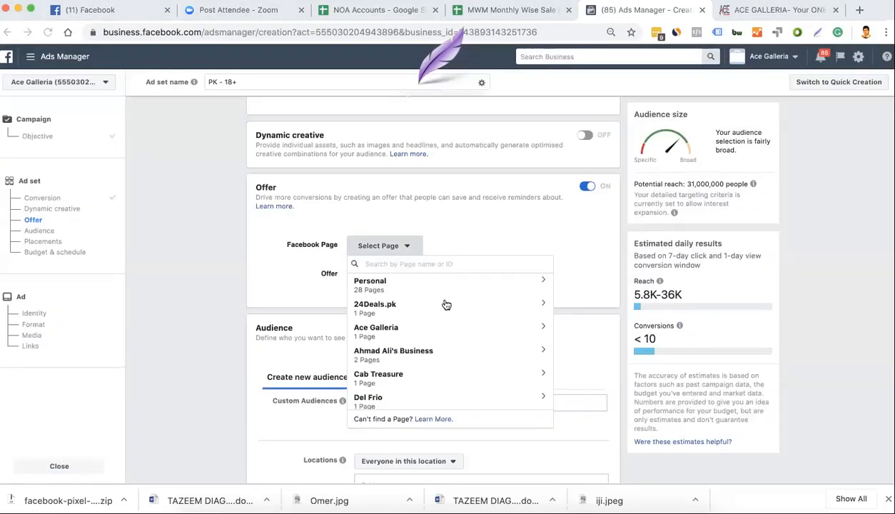
{"action": "left_click", "coordinate": [445, 305]}
{"action": "left_click", "coordinate": [400, 285]}
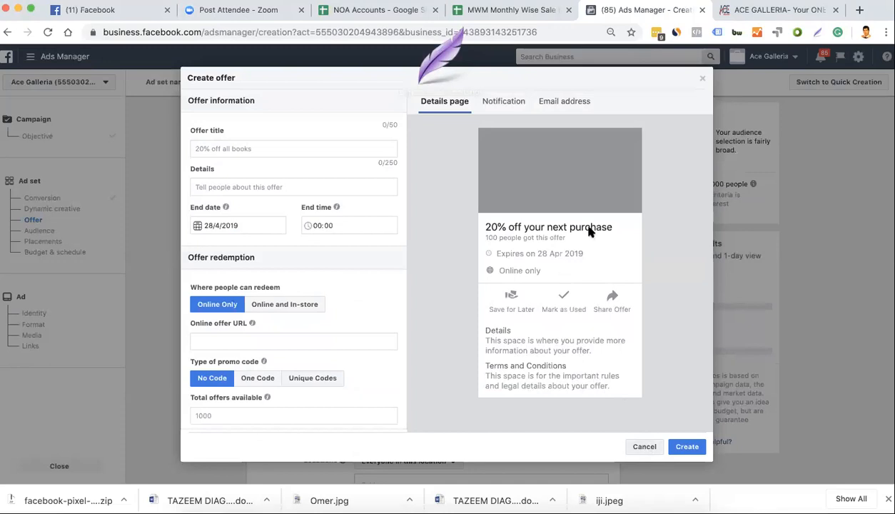
{"action": "left_click", "coordinate": [645, 447]}
{"action": "left_click", "coordinate": [587, 188]}
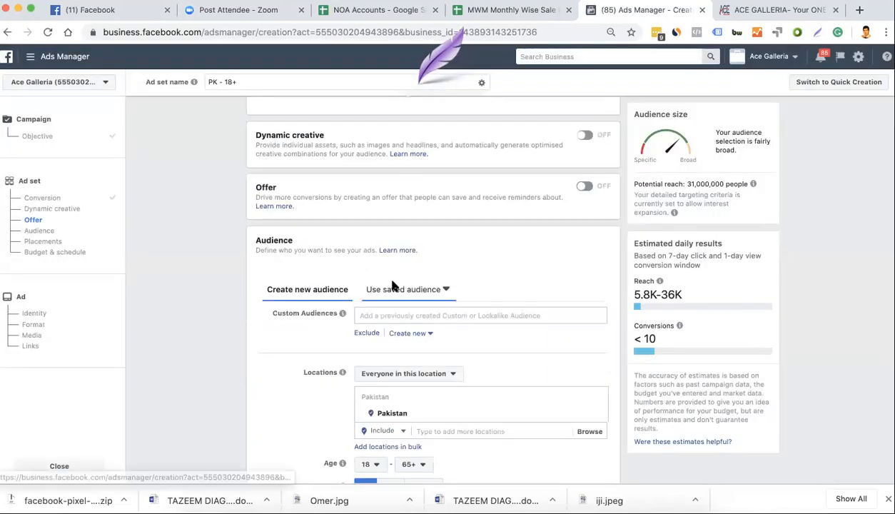
- Review the ad set's audience, budget and schedule settings, and go to the ad's Format section
{"action": "scroll", "coordinate": [393, 285], "scroll_direction": "down", "scroll_amount": 3}
{"action": "scroll", "coordinate": [394, 285], "scroll_direction": "down", "scroll_amount": 3}
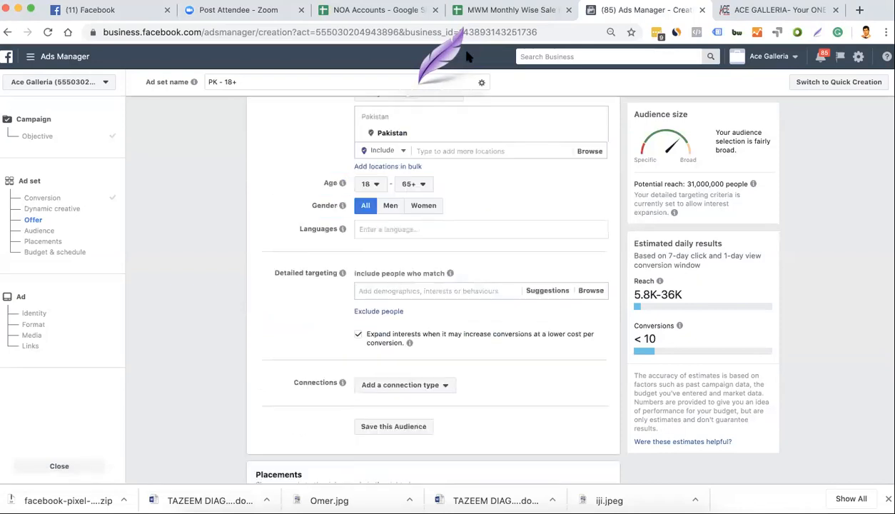
{"action": "scroll", "coordinate": [425, 226], "scroll_direction": "down", "scroll_amount": 5}
{"action": "scroll", "coordinate": [423, 225], "scroll_direction": "down", "scroll_amount": 4}
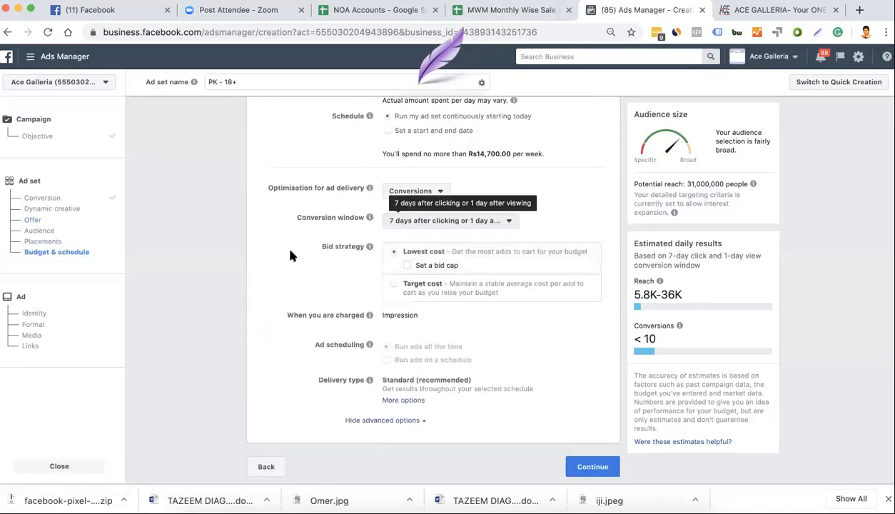
{"action": "left_click", "coordinate": [31, 324]}
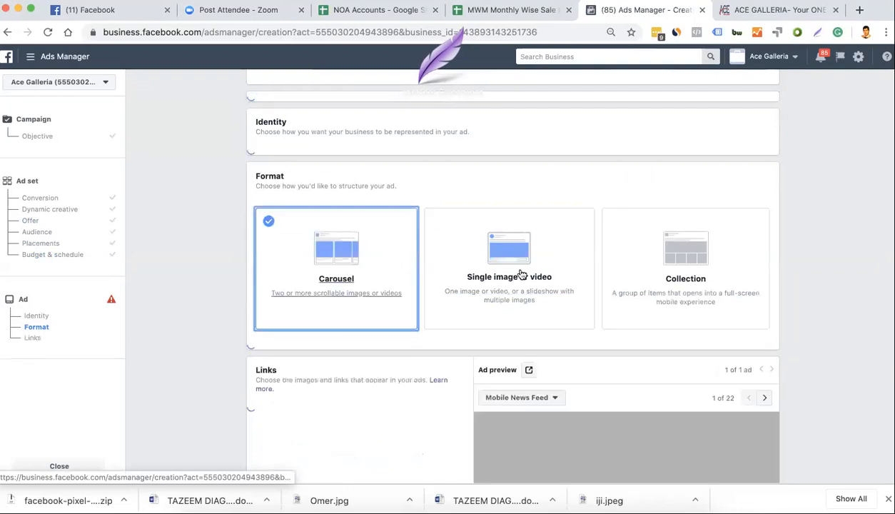
- Try the Collection, Carousel, and Single image or video formats for the ad
{"action": "left_click", "coordinate": [641, 261]}
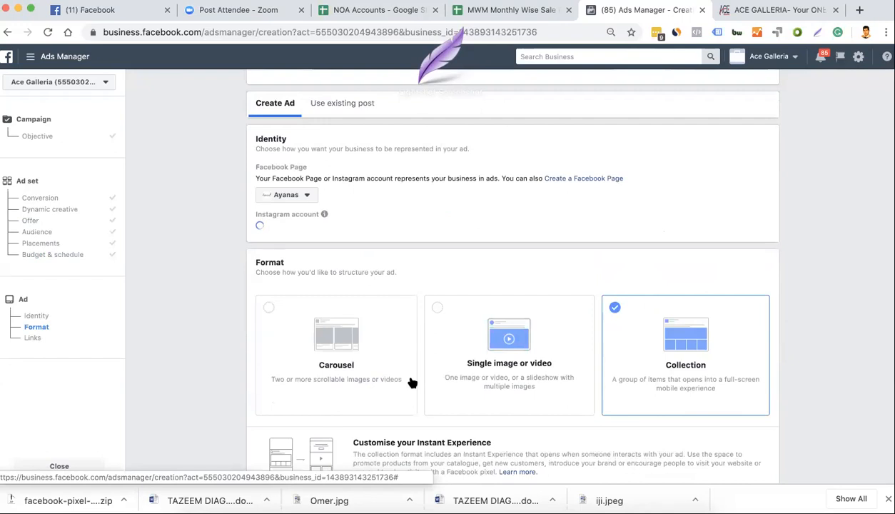
{"action": "left_click", "coordinate": [410, 381]}
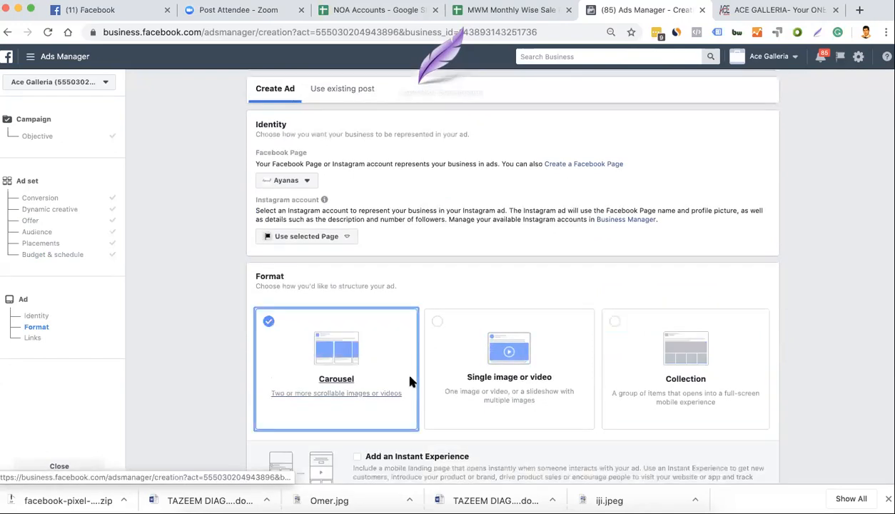
{"action": "scroll", "coordinate": [409, 381], "scroll_direction": "down", "scroll_amount": 2}
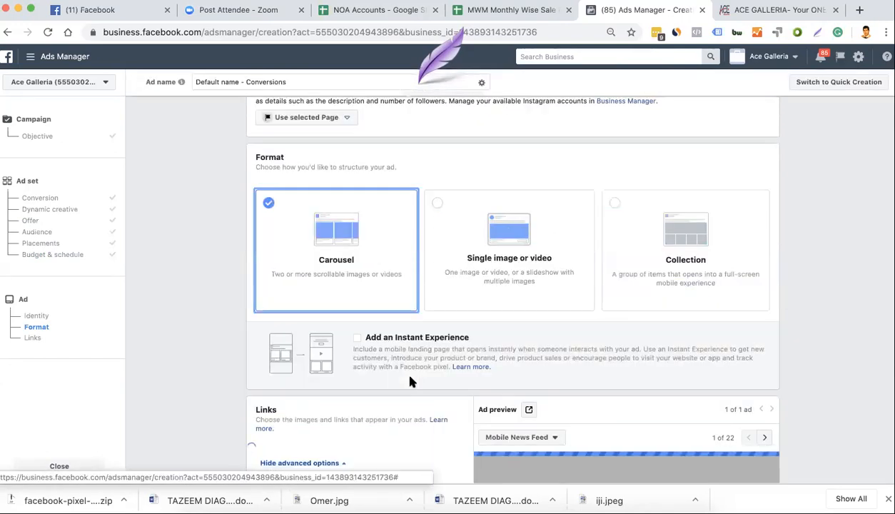
{"action": "left_click", "coordinate": [488, 265]}
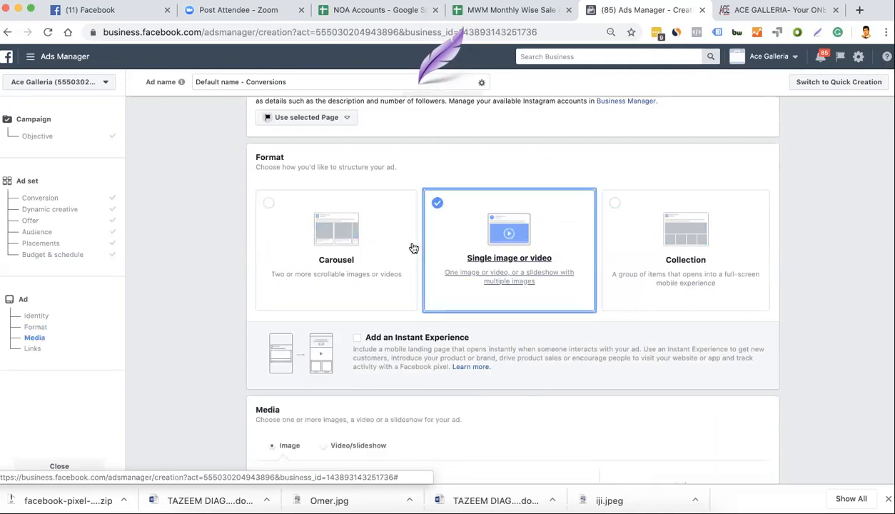
- Choose the Collection ad format and start its Instant Experience from the Storefront template
{"action": "left_click", "coordinate": [664, 214]}
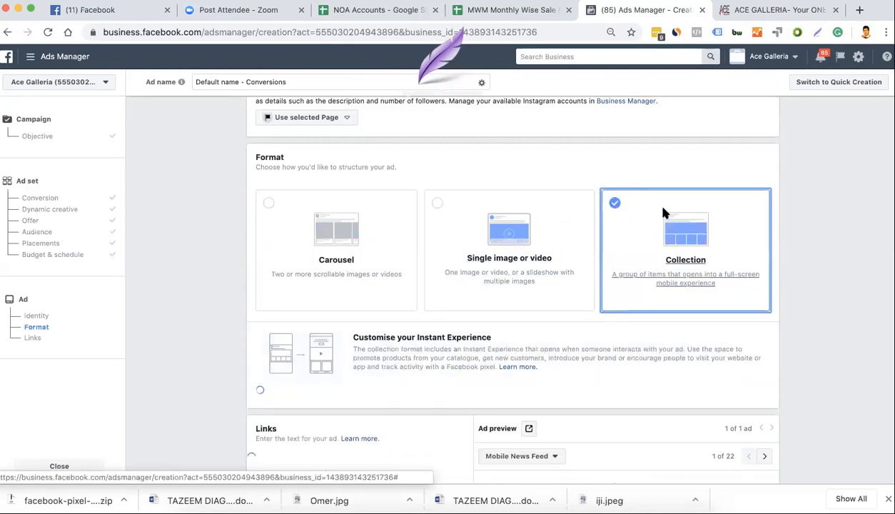
{"action": "scroll", "coordinate": [664, 214], "scroll_direction": "down", "scroll_amount": 2}
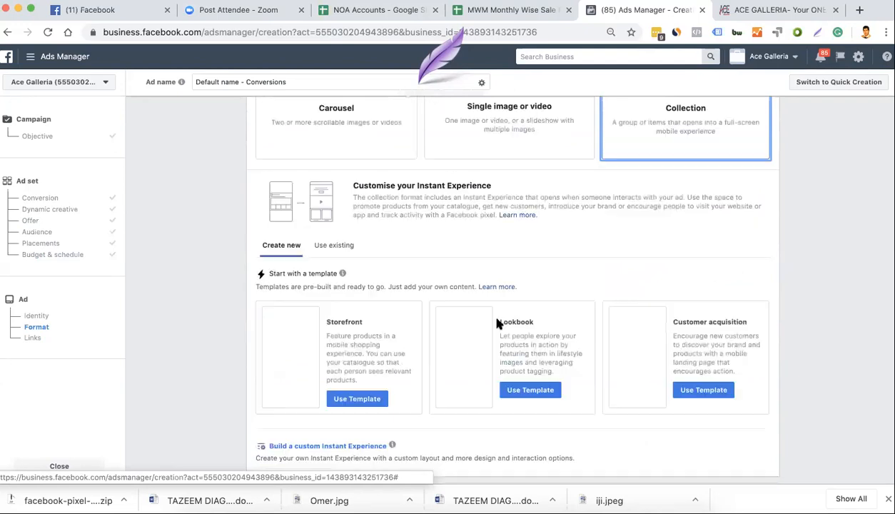
{"action": "scroll", "coordinate": [492, 322], "scroll_direction": "down", "scroll_amount": 2}
{"action": "scroll", "coordinate": [490, 338], "scroll_direction": "down", "scroll_amount": 2}
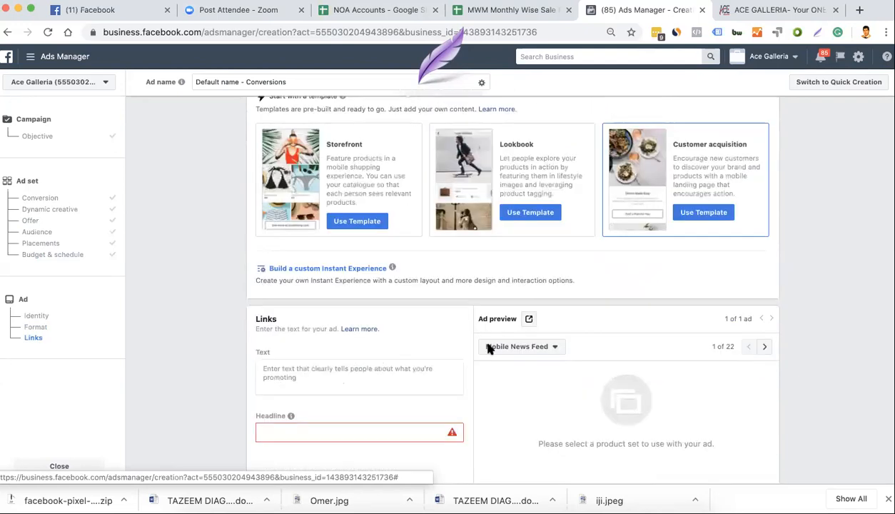
{"action": "scroll", "coordinate": [492, 335], "scroll_direction": "up", "scroll_amount": 2}
{"action": "scroll", "coordinate": [523, 262], "scroll_direction": "up", "scroll_amount": 2}
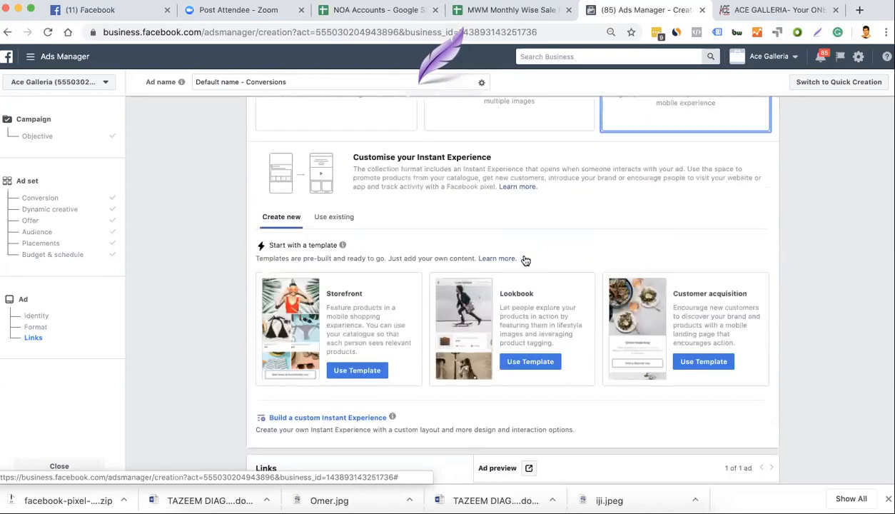
{"action": "scroll", "coordinate": [356, 358], "scroll_direction": "down", "scroll_amount": 1}
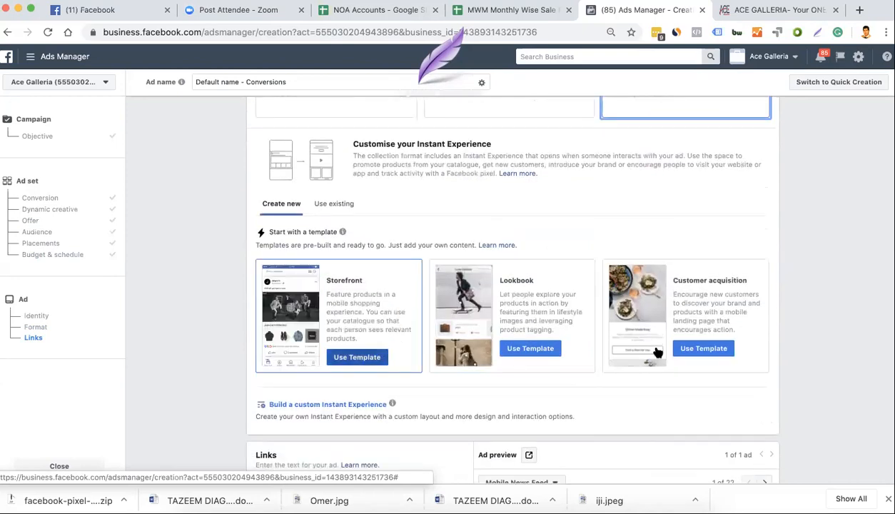
{"action": "left_click", "coordinate": [356, 358]}
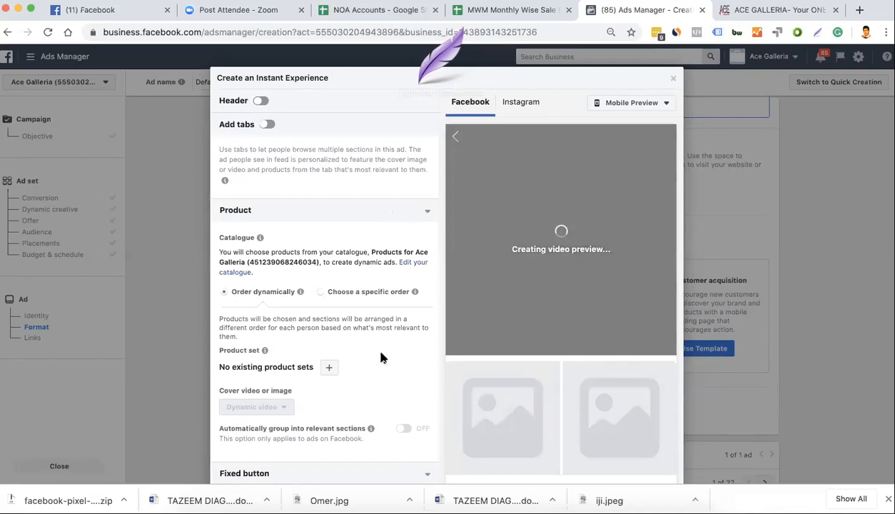
- Review the Instant Experience's product settings and set the products to appear in a specific order
{"action": "scroll", "coordinate": [325, 321], "scroll_direction": "down", "scroll_amount": 1}
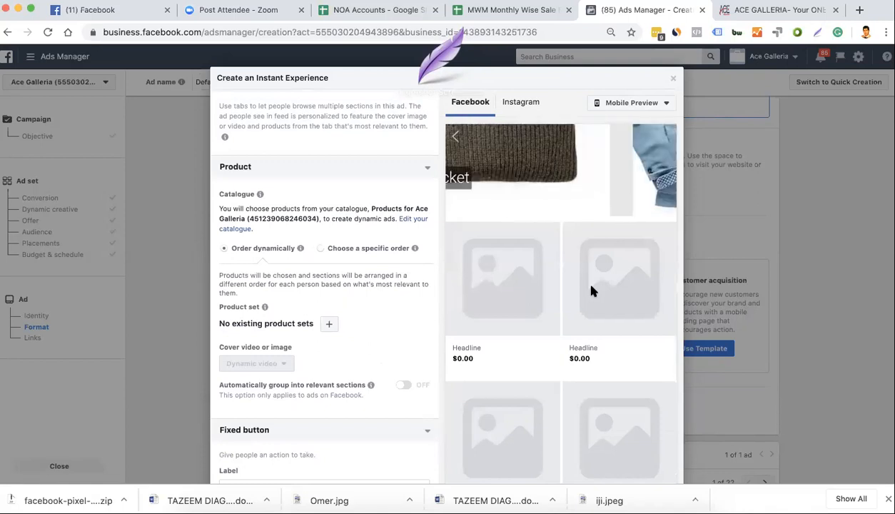
{"action": "scroll", "coordinate": [533, 251], "scroll_direction": "down", "scroll_amount": 2}
{"action": "scroll", "coordinate": [535, 250], "scroll_direction": "down", "scroll_amount": 2}
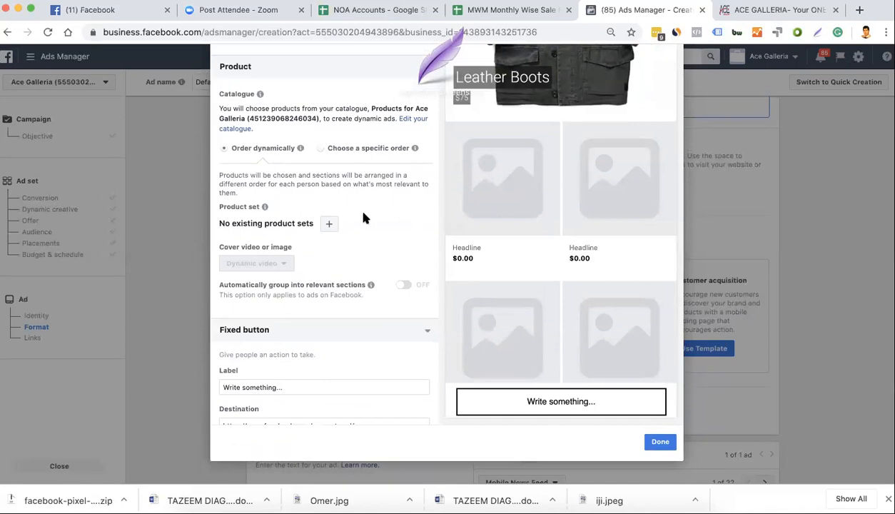
{"action": "scroll", "coordinate": [326, 286], "scroll_direction": "up", "scroll_amount": 1}
{"action": "scroll", "coordinate": [325, 286], "scroll_direction": "up", "scroll_amount": 2}
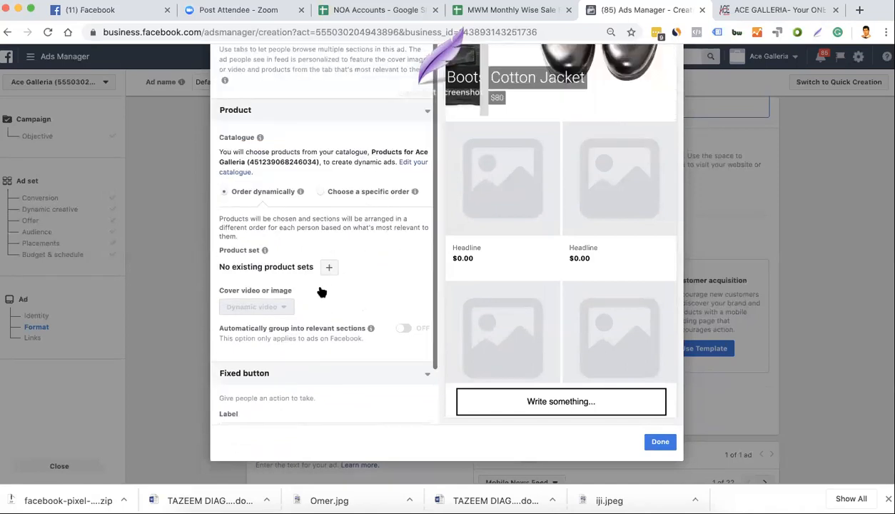
{"action": "left_click", "coordinate": [321, 192]}
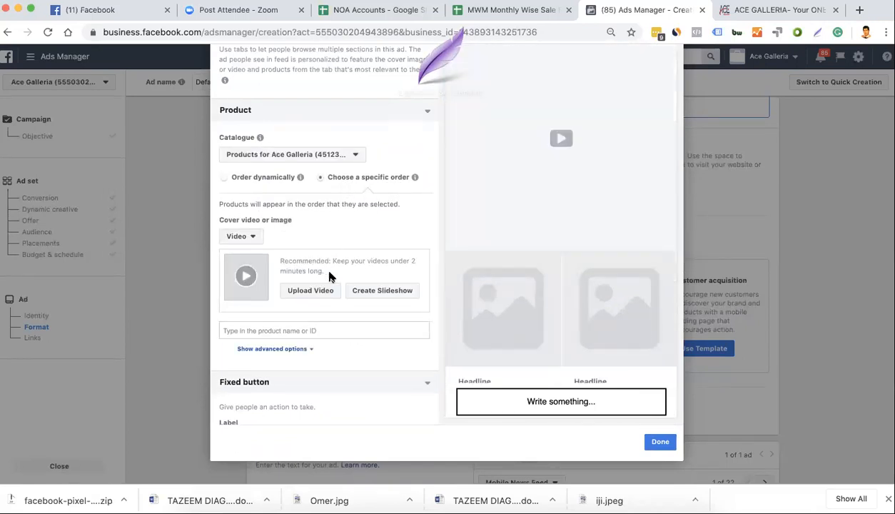
- In the advanced product options, use the catalogue field Name as product headline and Price as product description
{"action": "left_click", "coordinate": [294, 356]}
{"action": "scroll", "coordinate": [343, 349], "scroll_direction": "down", "scroll_amount": 3}
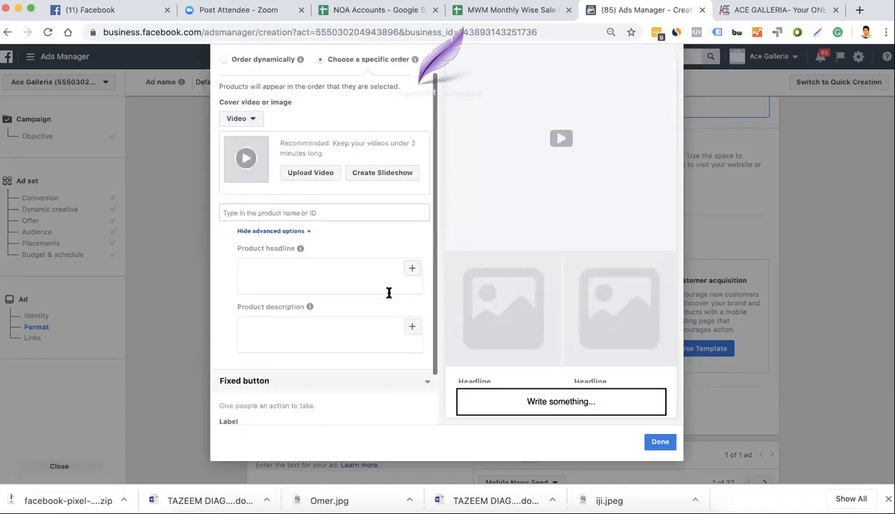
{"action": "left_click", "coordinate": [401, 264]}
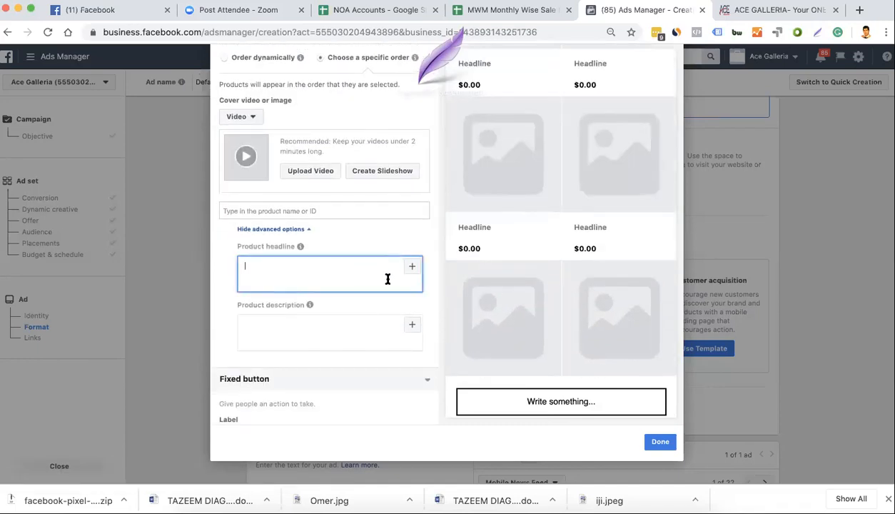
{"action": "left_click", "coordinate": [411, 269]}
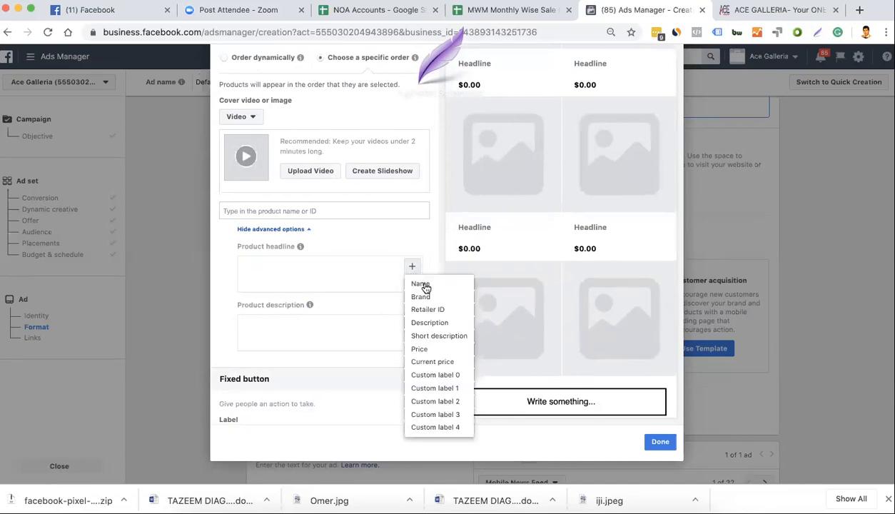
{"action": "left_click", "coordinate": [421, 283]}
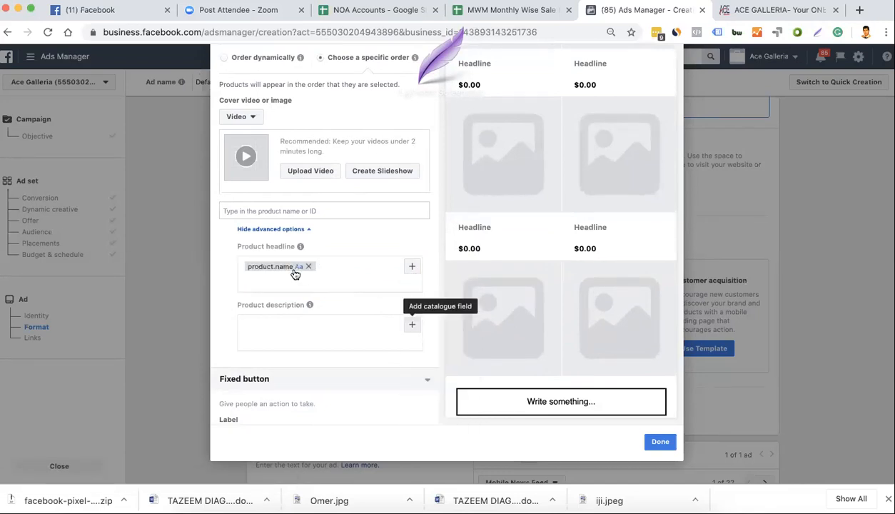
{"action": "left_click", "coordinate": [411, 325]}
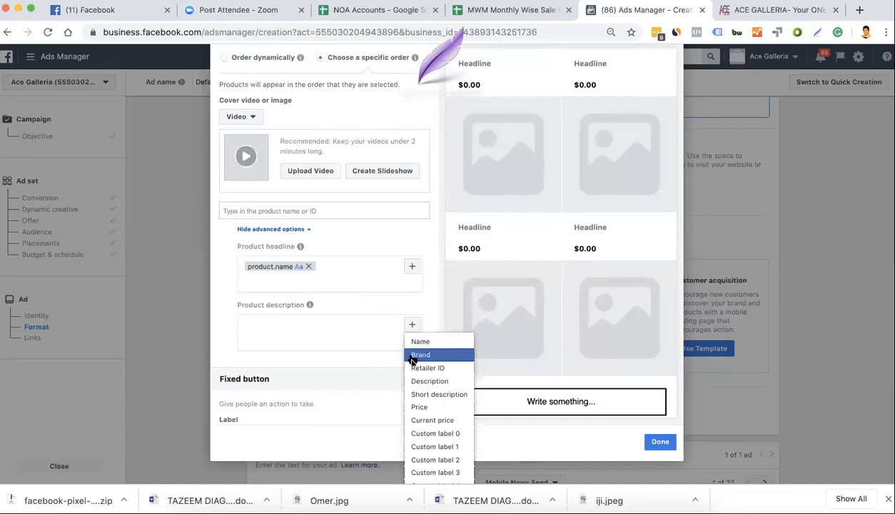
{"action": "left_click", "coordinate": [414, 406]}
{"action": "scroll", "coordinate": [319, 350], "scroll_direction": "down", "scroll_amount": 2}
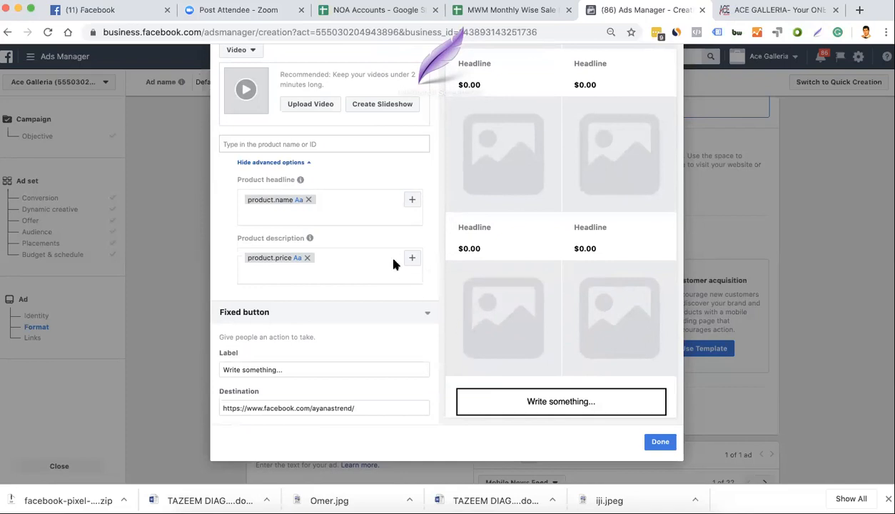
- Close the Instant Experience editor and discard its unsaved changes
{"action": "scroll", "coordinate": [357, 271], "scroll_direction": "up", "scroll_amount": 4}
{"action": "left_click", "coordinate": [325, 277]}
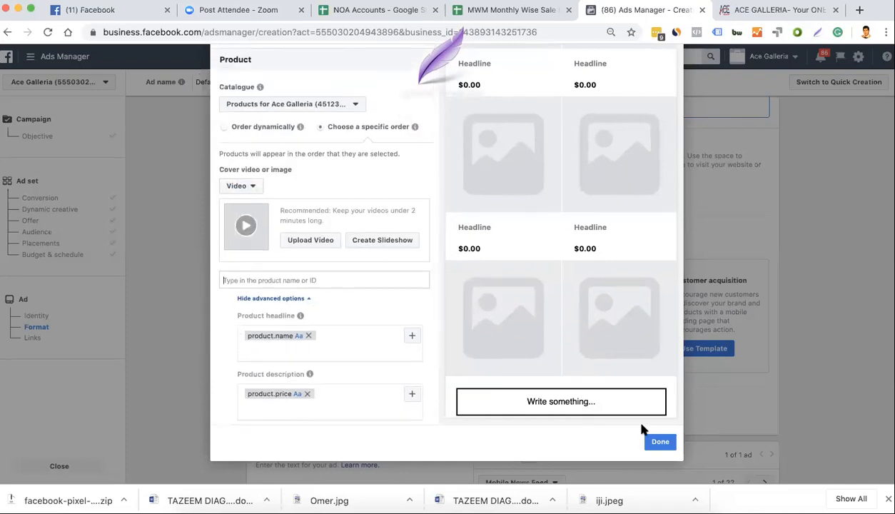
{"action": "scroll", "coordinate": [401, 170], "scroll_direction": "up", "scroll_amount": 2}
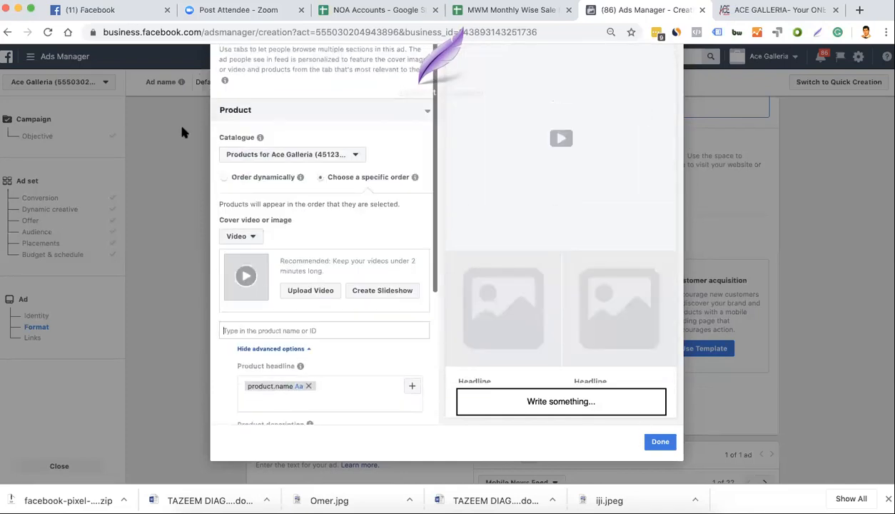
{"action": "scroll", "coordinate": [665, 165], "scroll_direction": "up", "scroll_amount": 3}
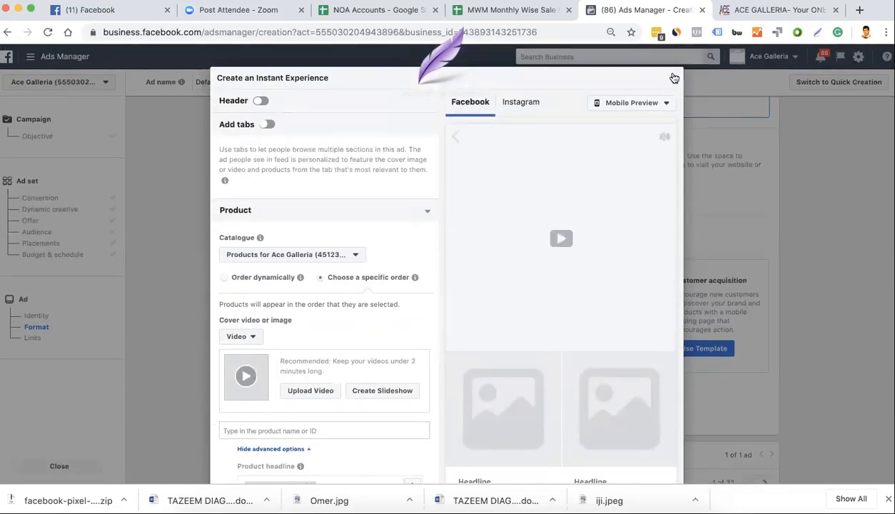
{"action": "left_click", "coordinate": [673, 78]}
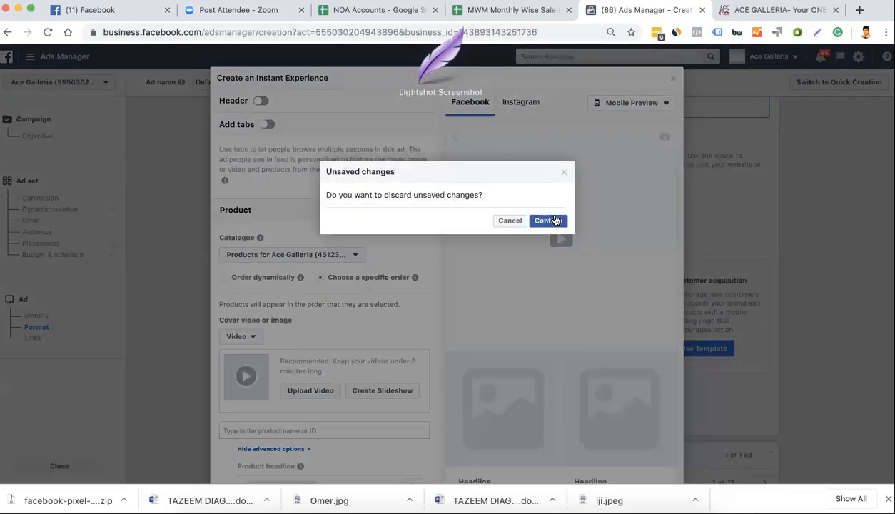
{"action": "key", "text": "Return"}
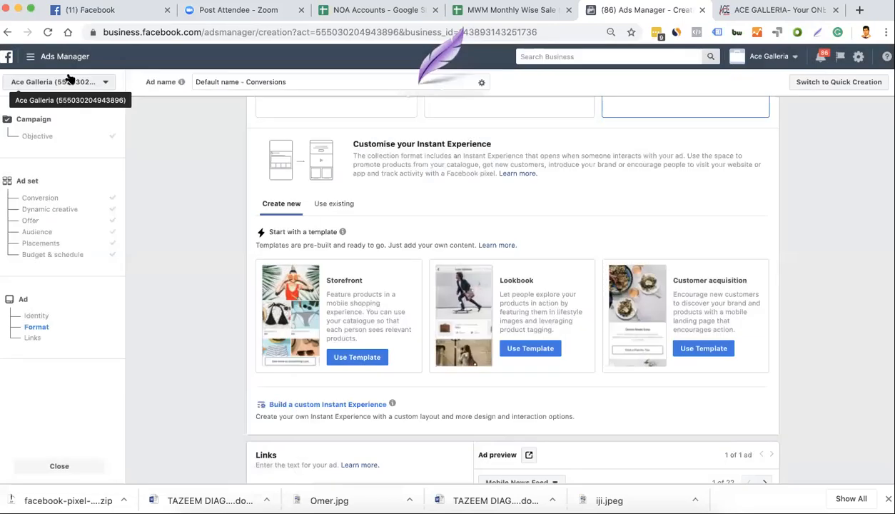
- Switch to the Rizaries PKR ad account, abandoning the unsaved campaign
{"action": "left_click", "coordinate": [70, 81]}
{"action": "type", "text": "riz"}
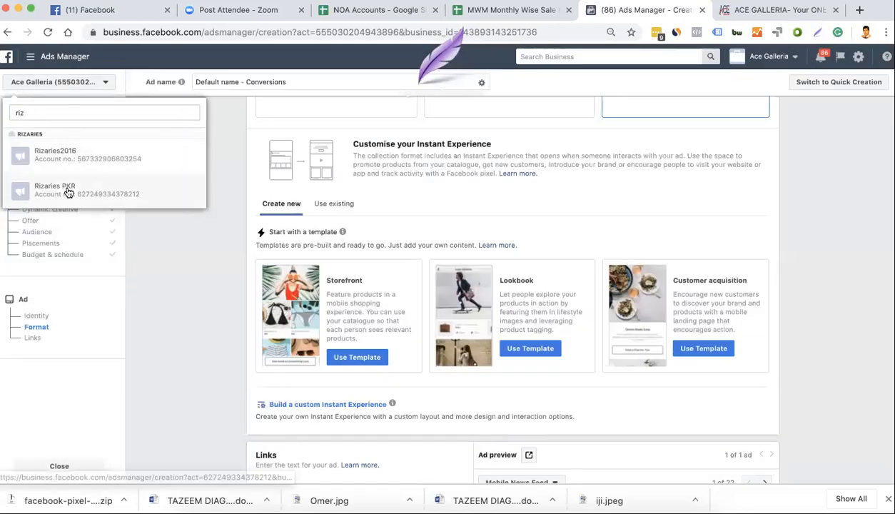
{"action": "left_click", "coordinate": [69, 192]}
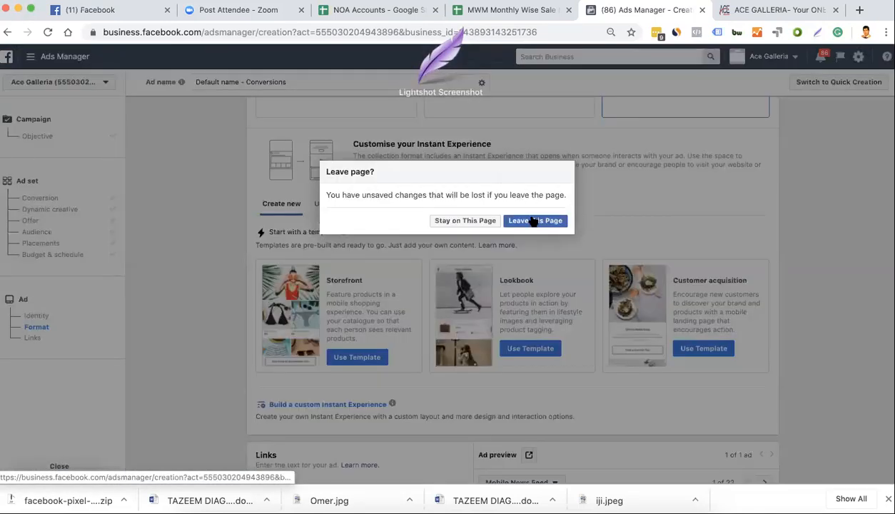
{"action": "left_click", "coordinate": [533, 221]}
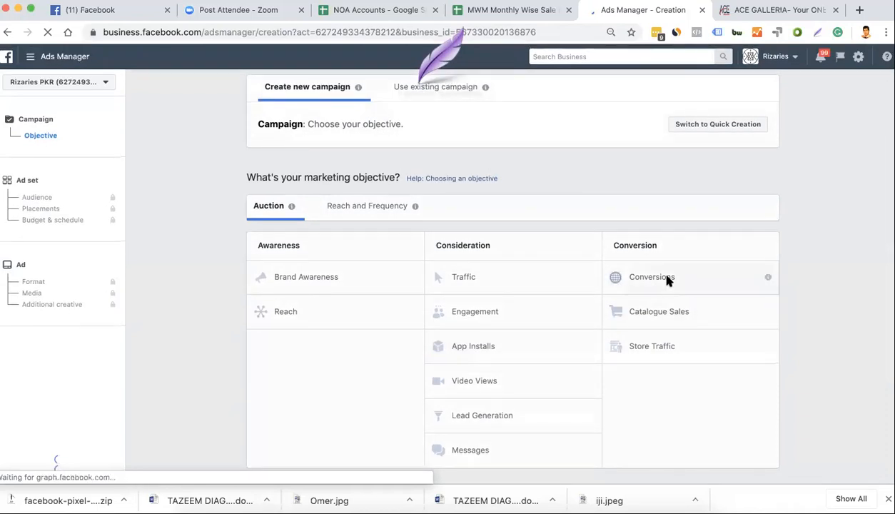
- Choose the Conversions objective, dismiss the earlier unfinished draft, and continue to the ad set
{"action": "left_click", "coordinate": [667, 280]}
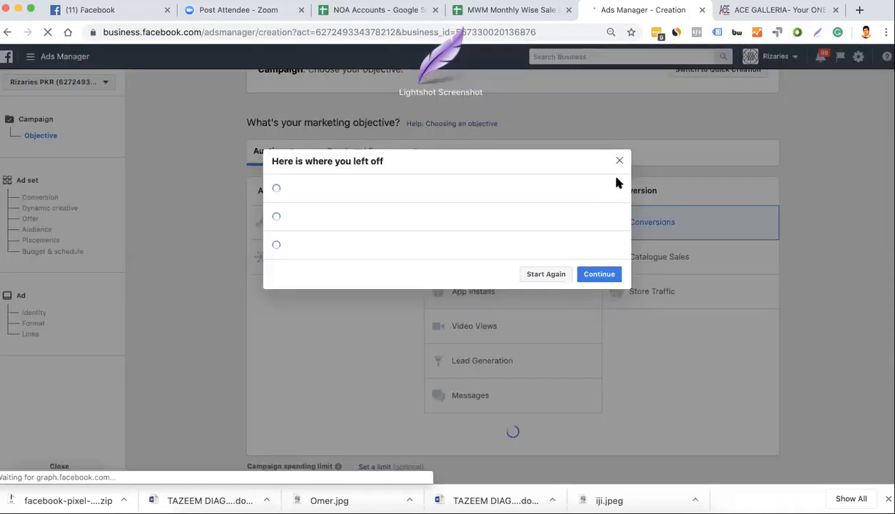
{"action": "left_click", "coordinate": [619, 160]}
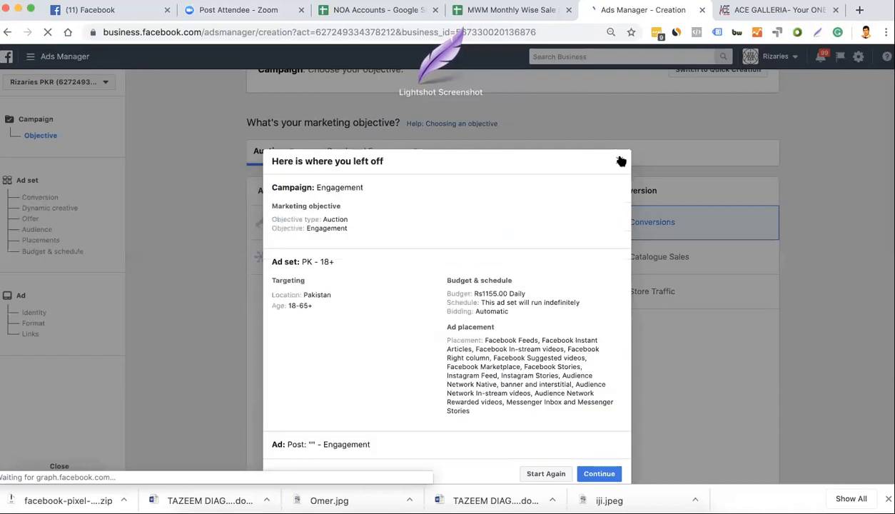
{"action": "scroll", "coordinate": [597, 240], "scroll_direction": "down", "scroll_amount": 5}
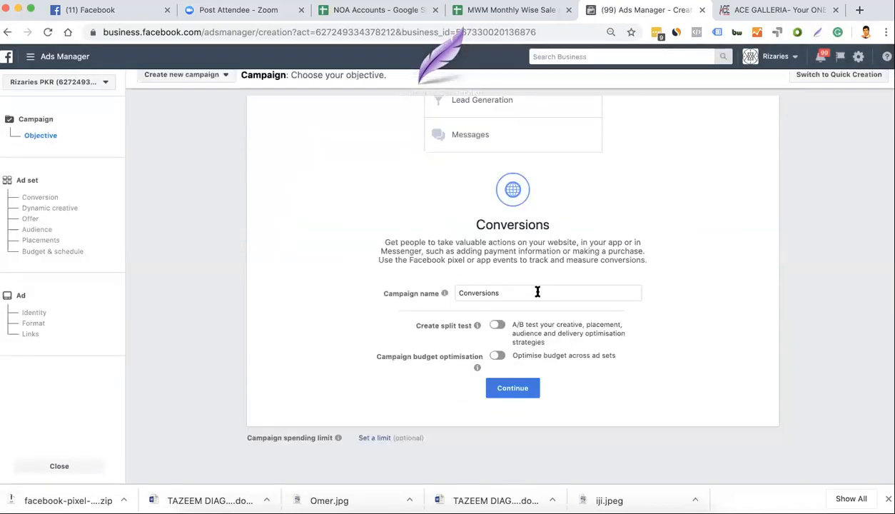
{"action": "left_click", "coordinate": [511, 389]}
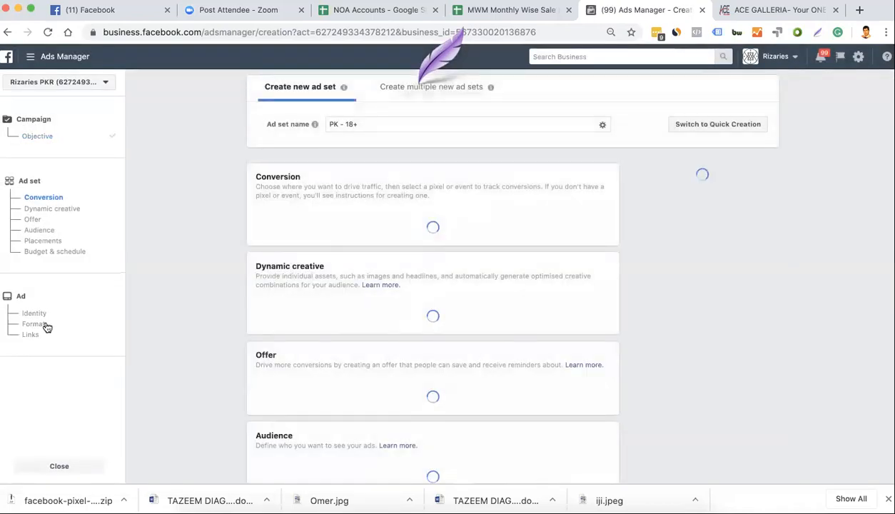
- In the ad's Format section, choose Collection and start an Instant Experience from the Storefront template
{"action": "left_click", "coordinate": [45, 325]}
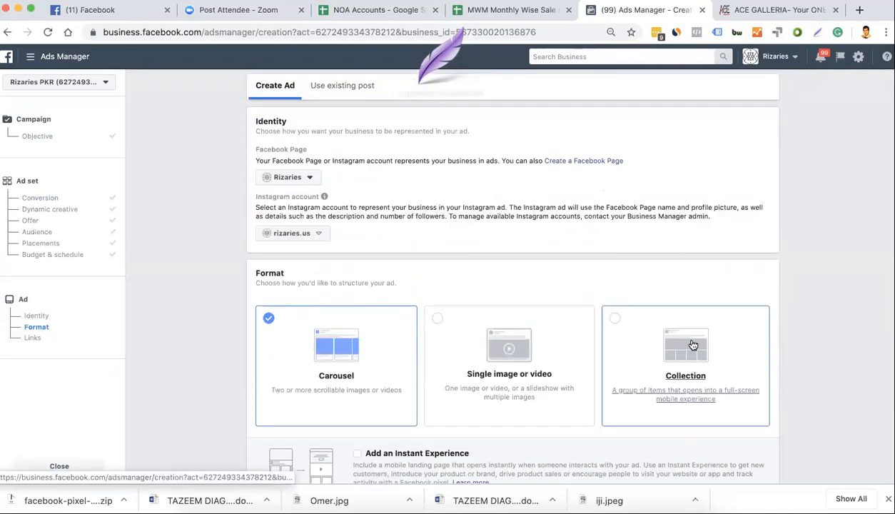
{"action": "left_click", "coordinate": [692, 345]}
{"action": "scroll", "coordinate": [692, 345], "scroll_direction": "down", "scroll_amount": 5}
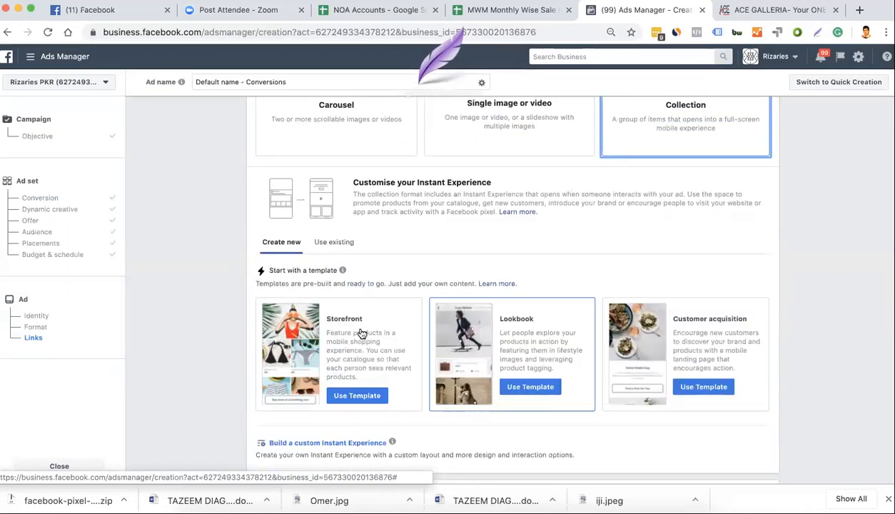
{"action": "scroll", "coordinate": [362, 333], "scroll_direction": "down", "scroll_amount": 2}
{"action": "left_click", "coordinate": [361, 331]}
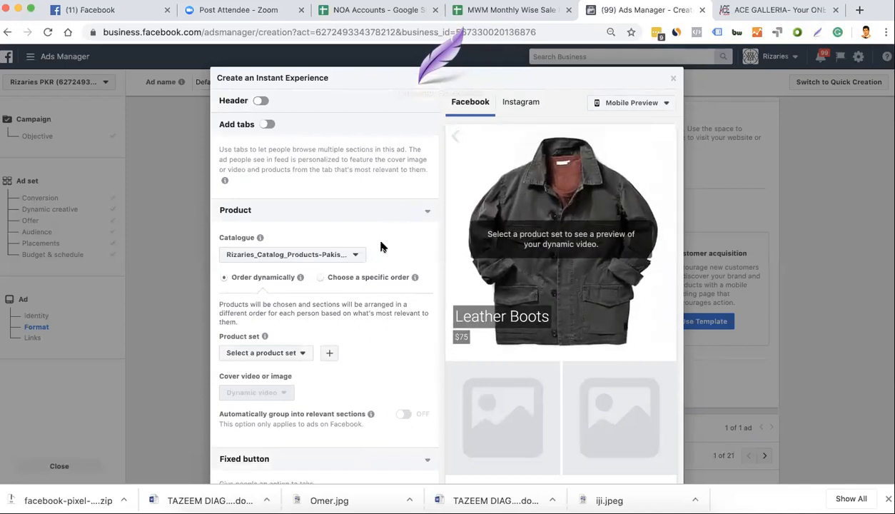
- Look through the Rizaries catalogue's product sets and select Wooden Sunglasses for the Instant Experience
{"action": "scroll", "coordinate": [296, 315], "scroll_direction": "down", "scroll_amount": 2}
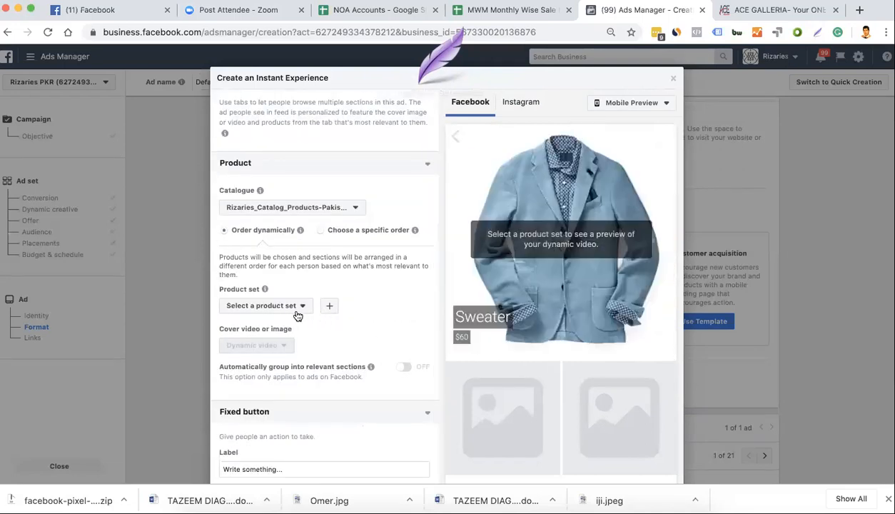
{"action": "left_click", "coordinate": [262, 306]}
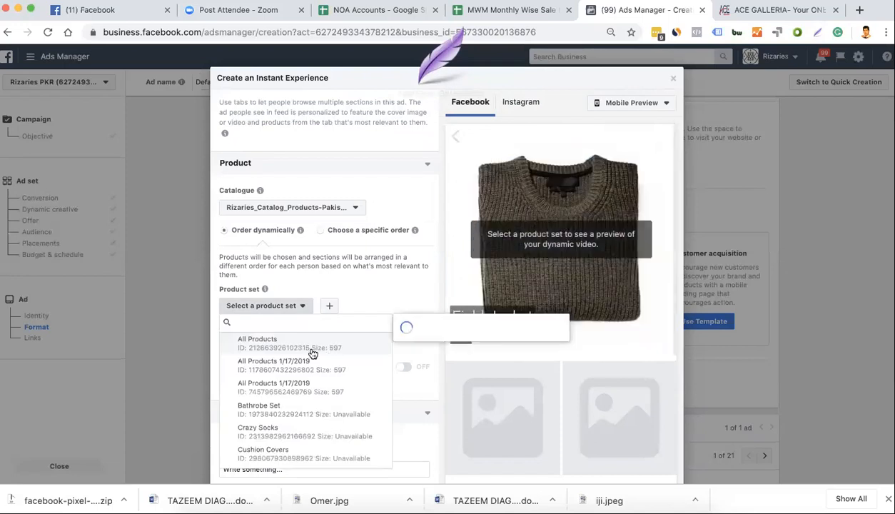
{"action": "mouse_move", "coordinate": [286, 348]}
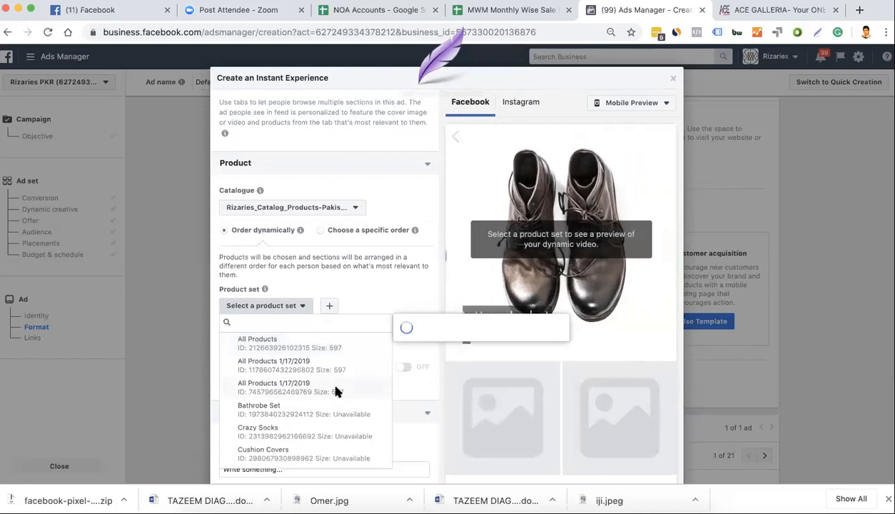
{"action": "scroll", "coordinate": [311, 377], "scroll_direction": "down", "scroll_amount": 1}
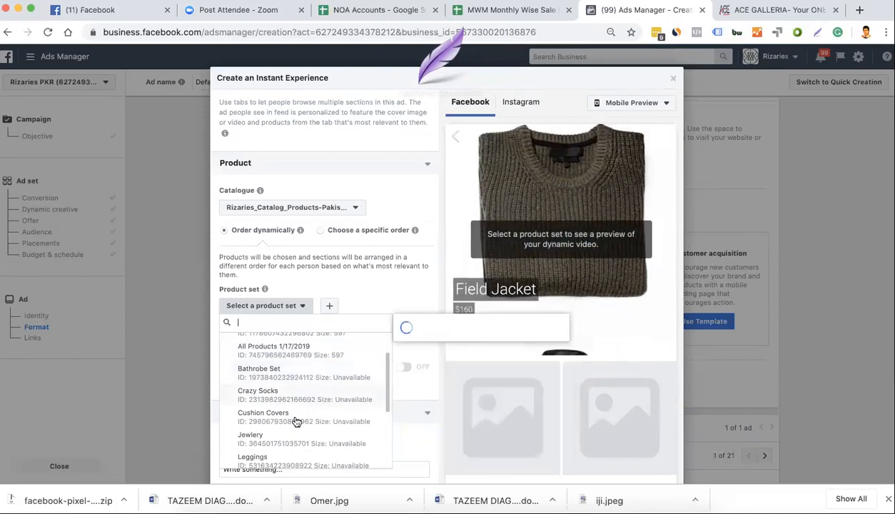
{"action": "scroll", "coordinate": [284, 417], "scroll_direction": "down", "scroll_amount": 2}
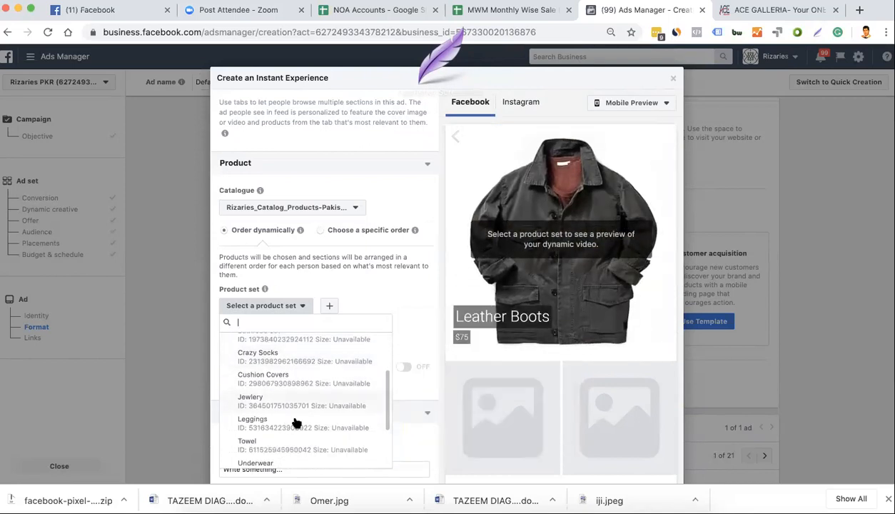
{"action": "scroll", "coordinate": [287, 418], "scroll_direction": "down", "scroll_amount": 2}
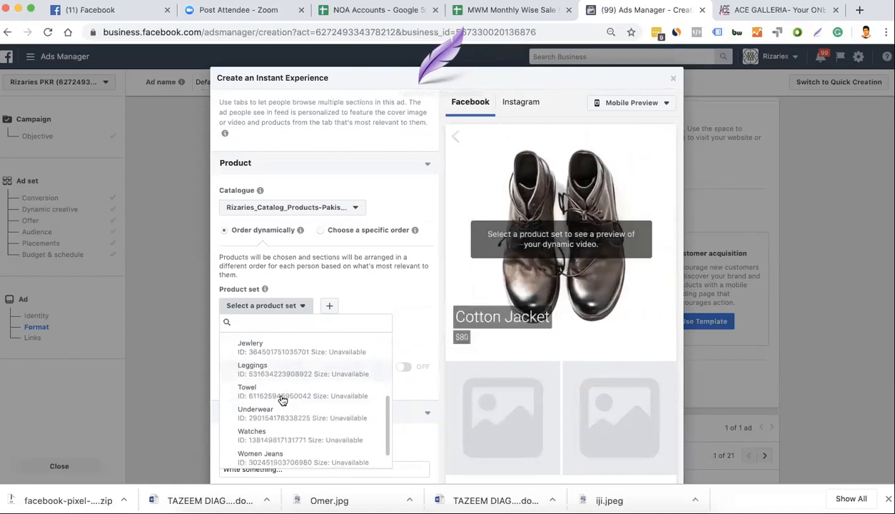
{"action": "scroll", "coordinate": [283, 405], "scroll_direction": "down", "scroll_amount": 2}
{"action": "scroll", "coordinate": [285, 372], "scroll_direction": "down", "scroll_amount": 1}
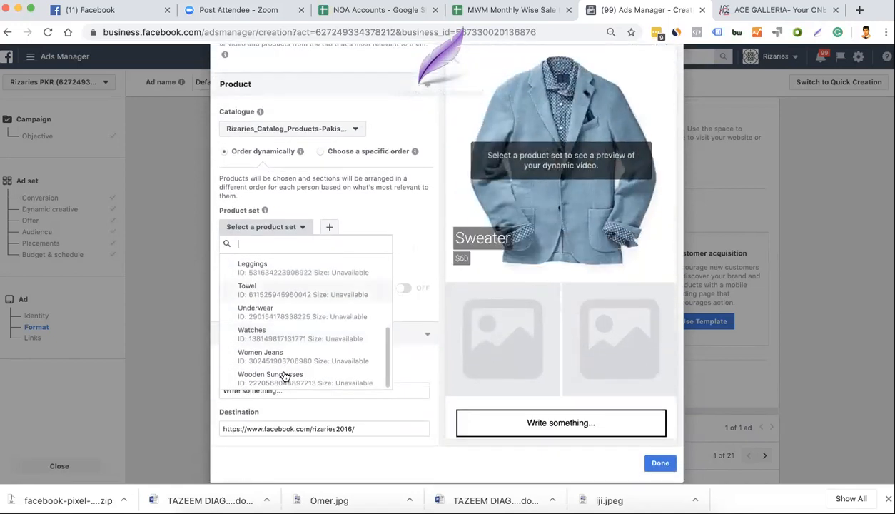
{"action": "left_click", "coordinate": [285, 371]}
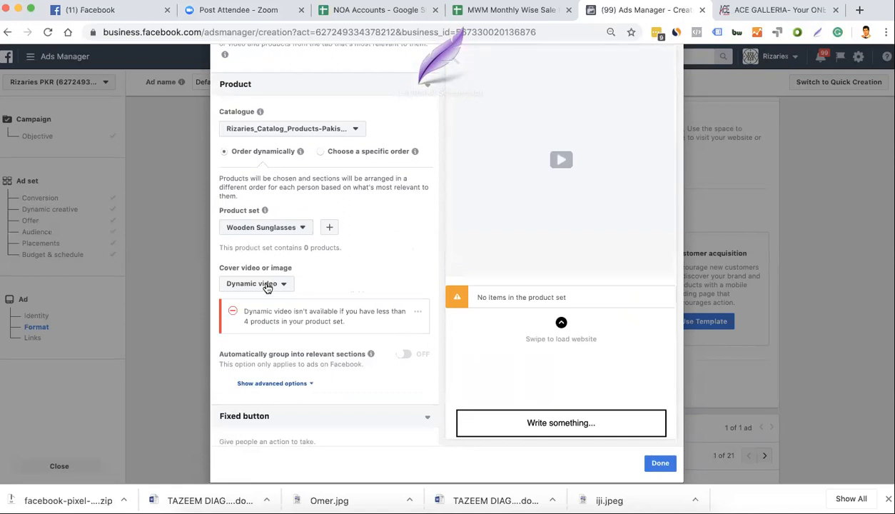
- Check the cover video or image options and change the Instant Experience's product set to All Products
{"action": "left_click", "coordinate": [268, 285]}
{"action": "left_click", "coordinate": [349, 275]}
{"action": "scroll", "coordinate": [314, 344], "scroll_direction": "down", "scroll_amount": 2}
{"action": "scroll", "coordinate": [314, 335], "scroll_direction": "up", "scroll_amount": 1}
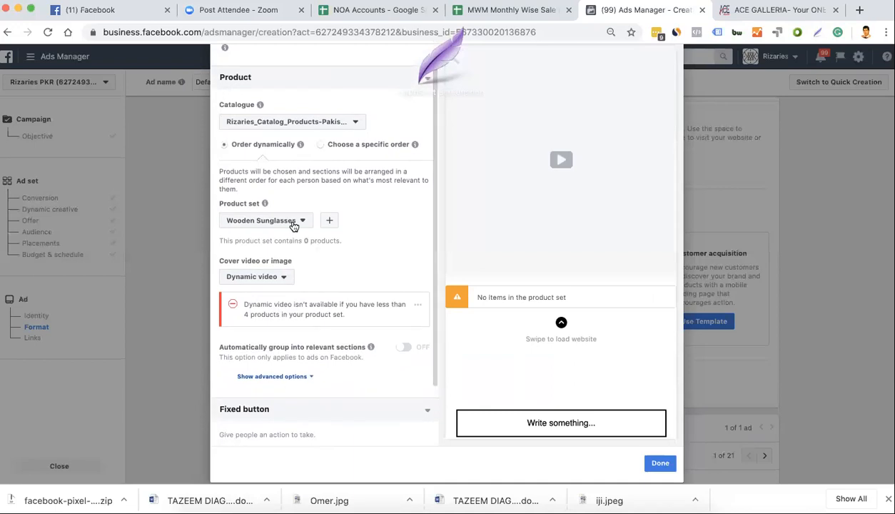
{"action": "left_click", "coordinate": [294, 227]}
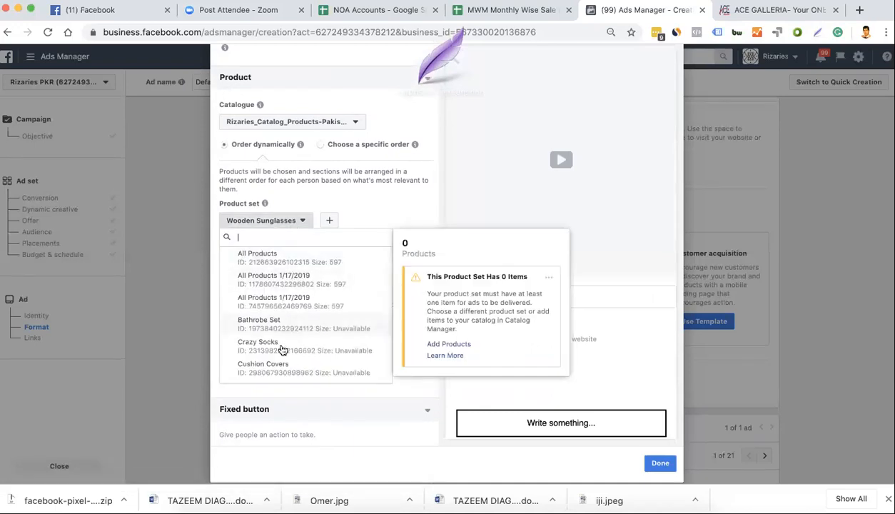
{"action": "scroll", "coordinate": [292, 346], "scroll_direction": "down", "scroll_amount": 3}
{"action": "scroll", "coordinate": [294, 348], "scroll_direction": "up", "scroll_amount": 5}
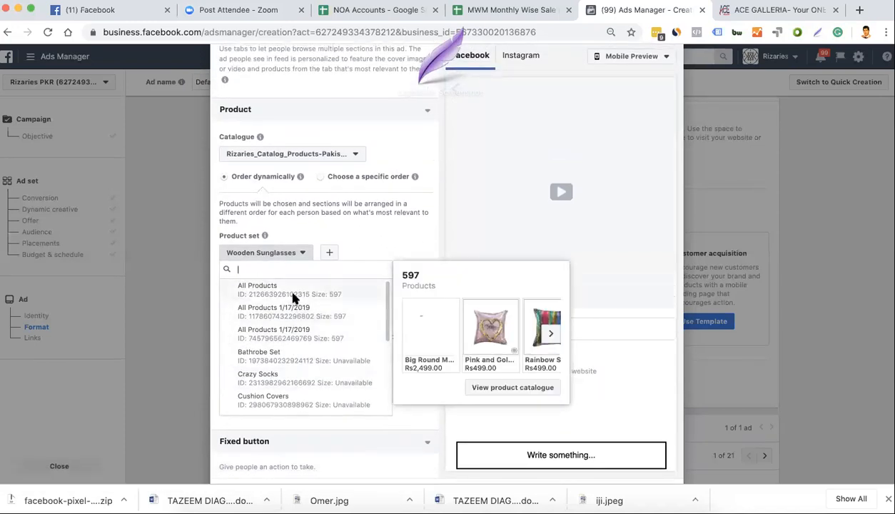
{"action": "left_click", "coordinate": [293, 289]}
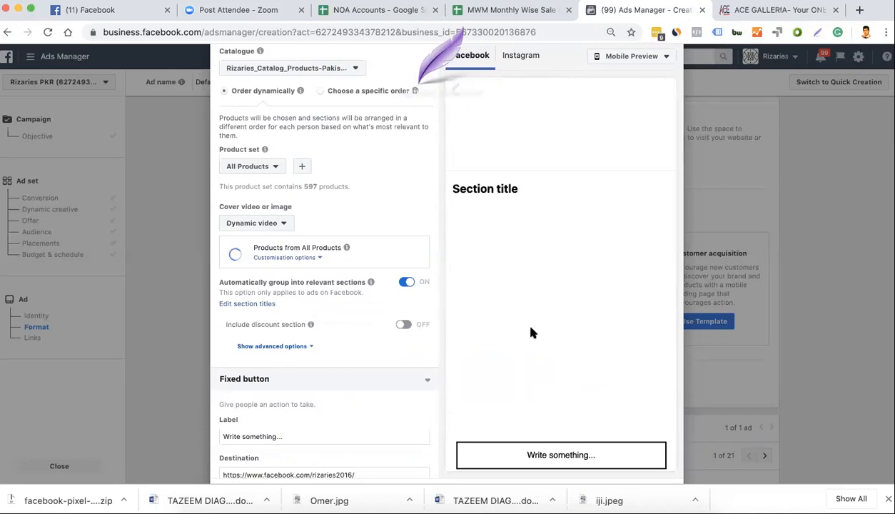
- Show the advanced product options and replace the product headline's name field with the Short description catalogue field
{"action": "scroll", "coordinate": [555, 354], "scroll_direction": "down", "scroll_amount": 2}
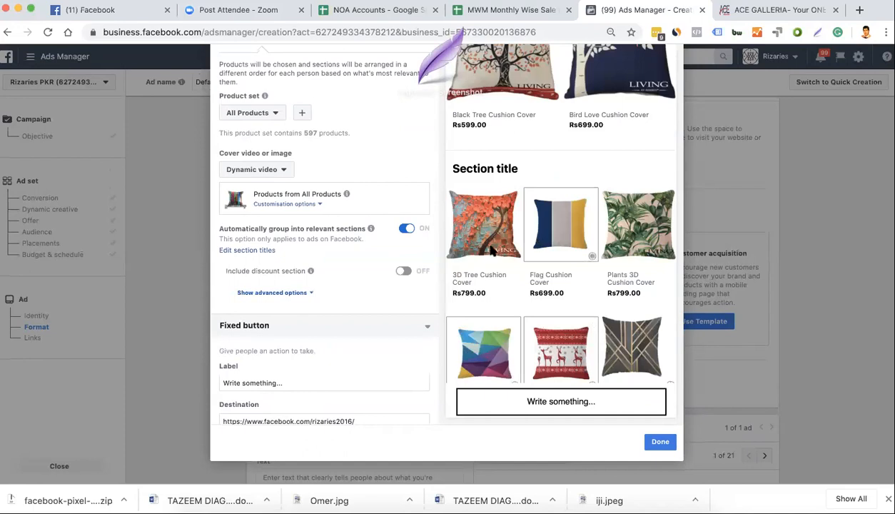
{"action": "left_click", "coordinate": [300, 294]}
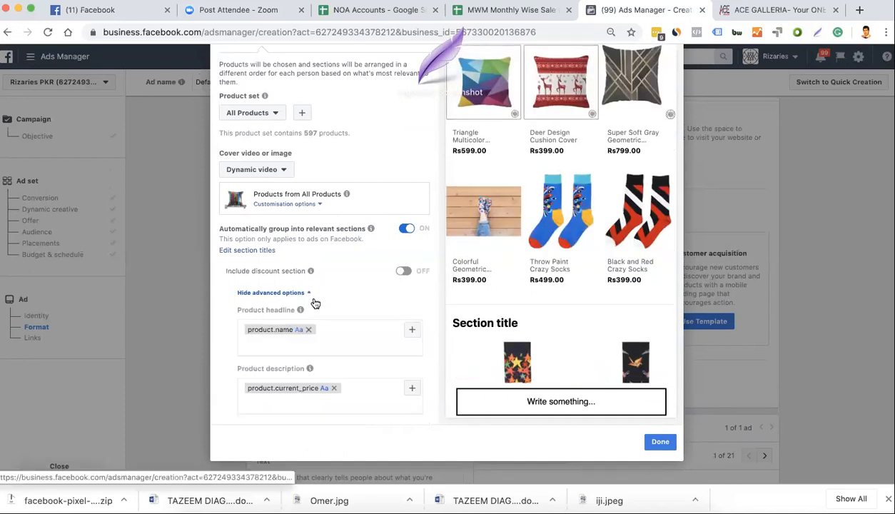
{"action": "scroll", "coordinate": [343, 299], "scroll_direction": "down", "scroll_amount": 2}
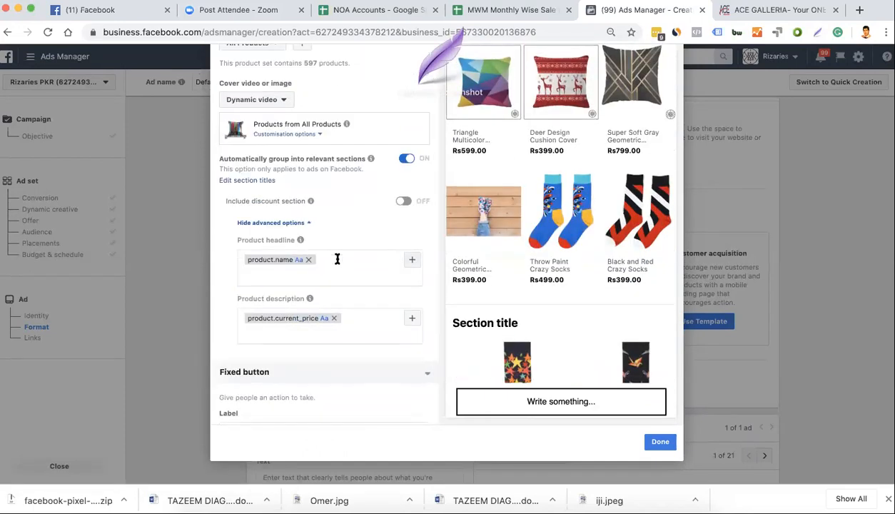
{"action": "left_click", "coordinate": [308, 260]}
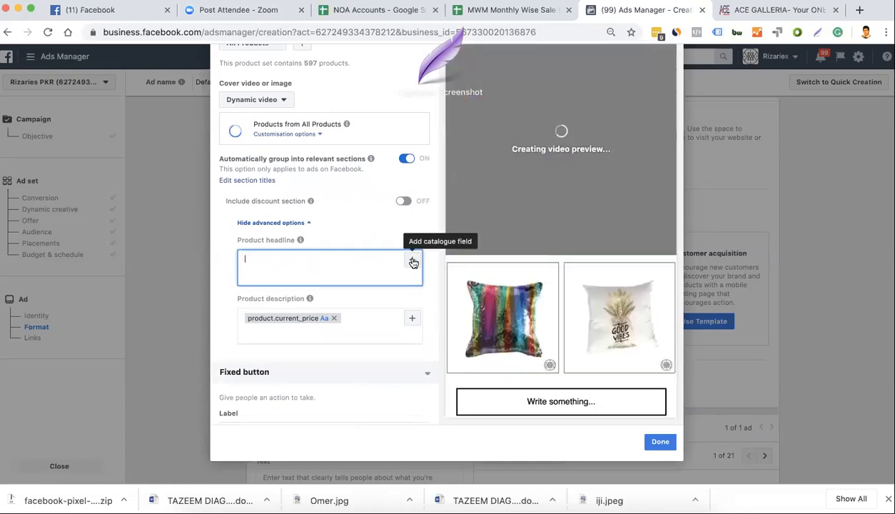
{"action": "left_click", "coordinate": [412, 261]}
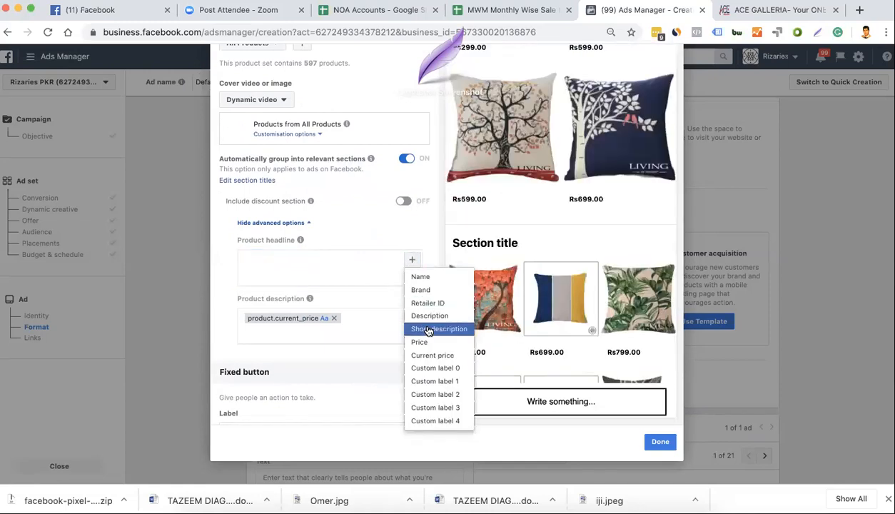
{"action": "left_click", "coordinate": [429, 329]}
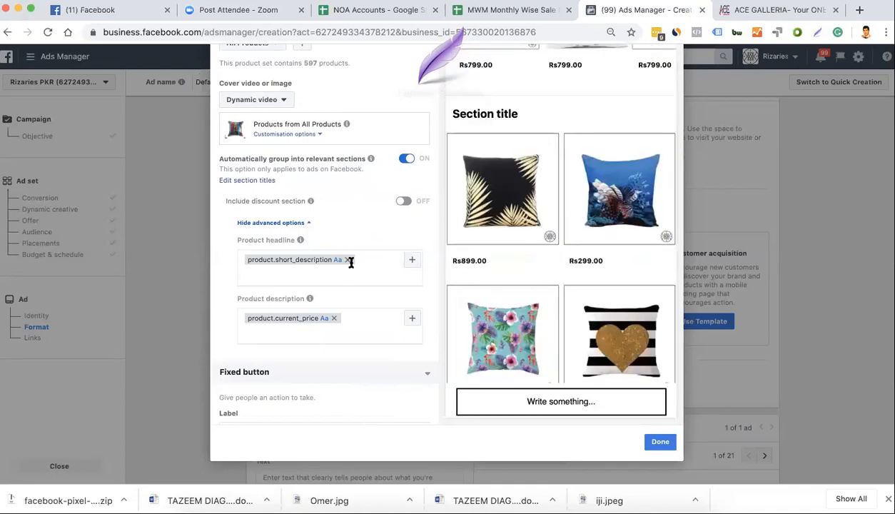
- Set the product headline to the Price field and the product description to the Description field, and check the preview
{"action": "left_click", "coordinate": [349, 260]}
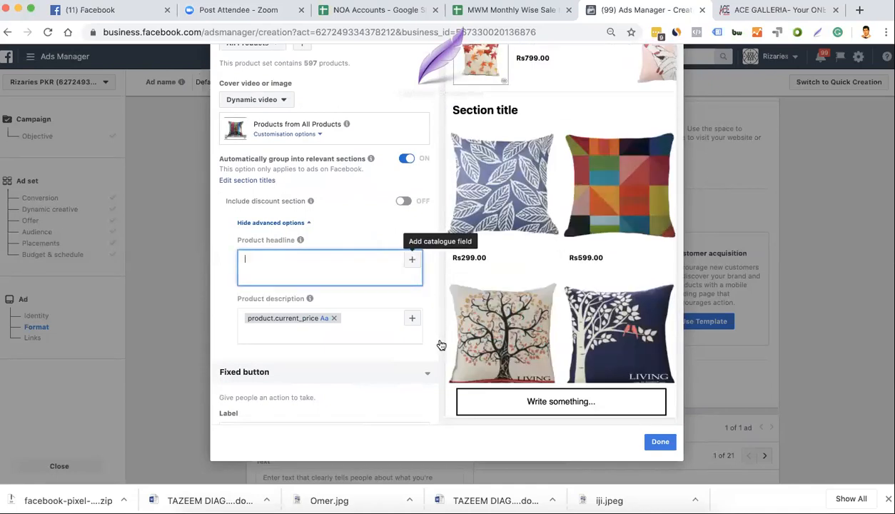
{"action": "left_click", "coordinate": [411, 259]}
{"action": "left_click", "coordinate": [442, 341]}
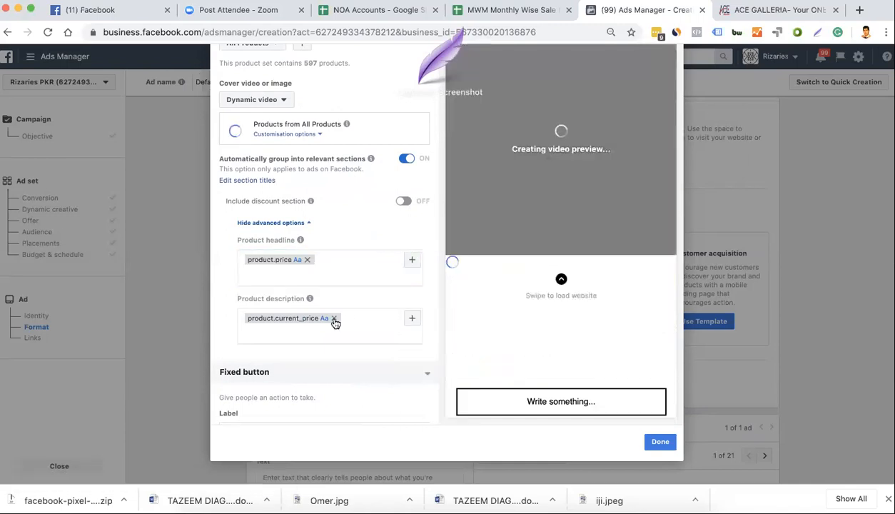
{"action": "left_click", "coordinate": [334, 318]}
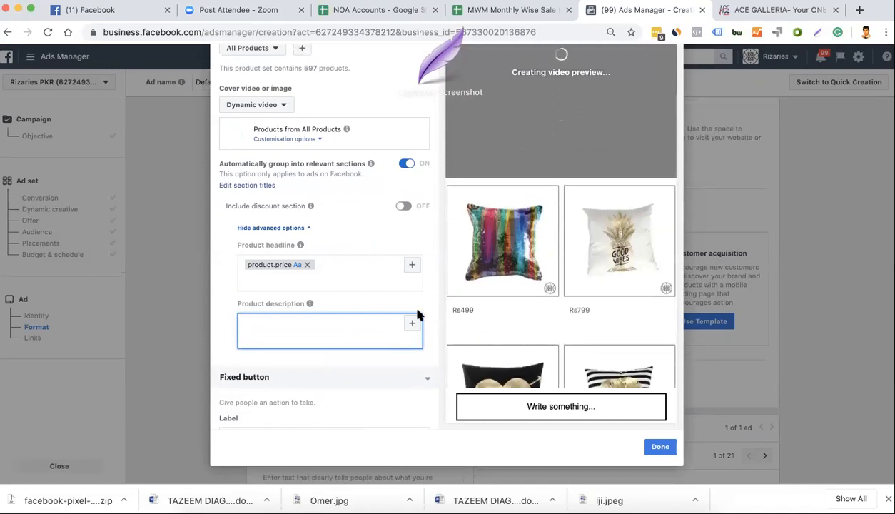
{"action": "left_click", "coordinate": [413, 326]}
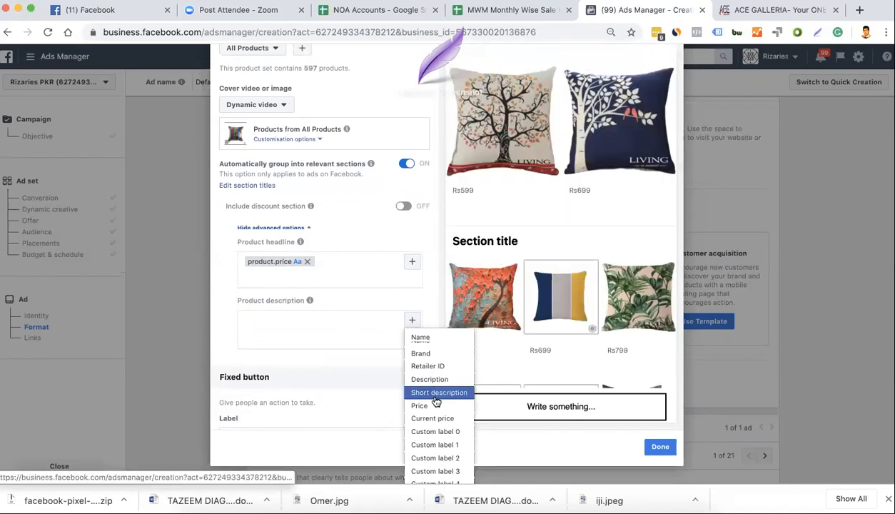
{"action": "scroll", "coordinate": [436, 402], "scroll_direction": "down", "scroll_amount": 1}
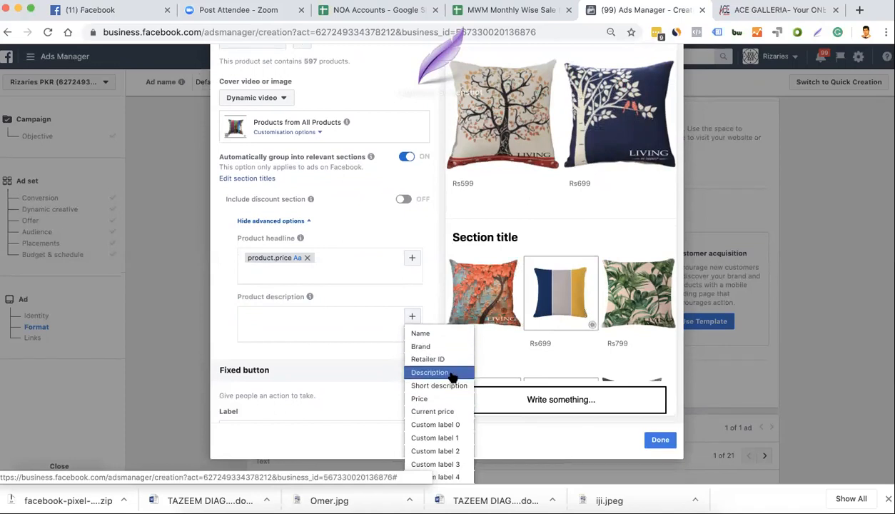
{"action": "left_click", "coordinate": [452, 374]}
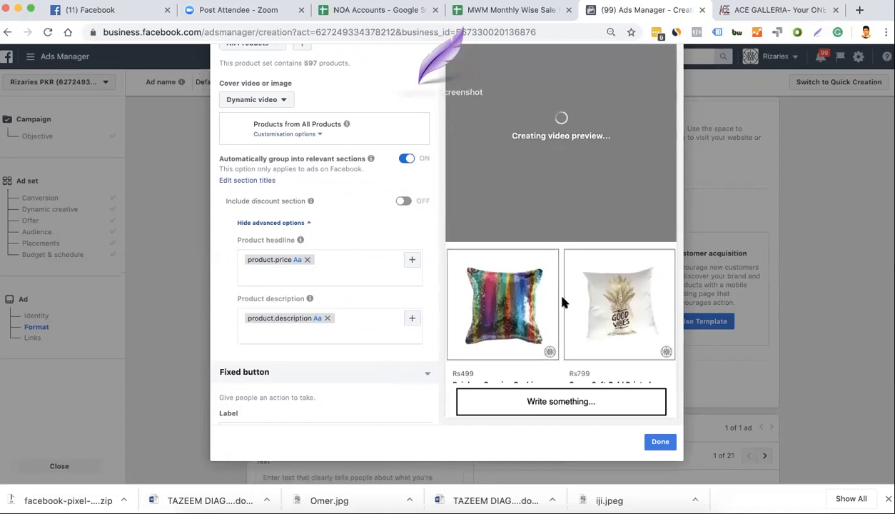
{"action": "scroll", "coordinate": [562, 301], "scroll_direction": "down", "scroll_amount": 2}
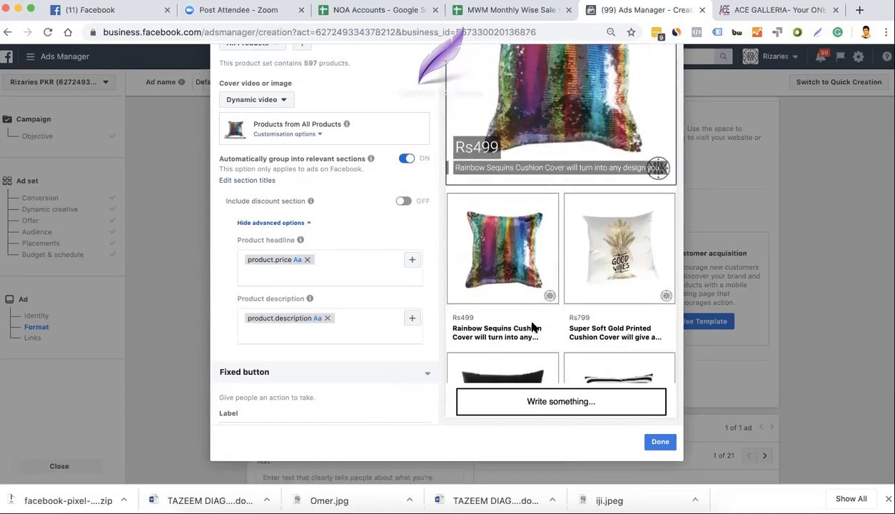
{"action": "scroll", "coordinate": [535, 327], "scroll_direction": "down", "scroll_amount": 10}
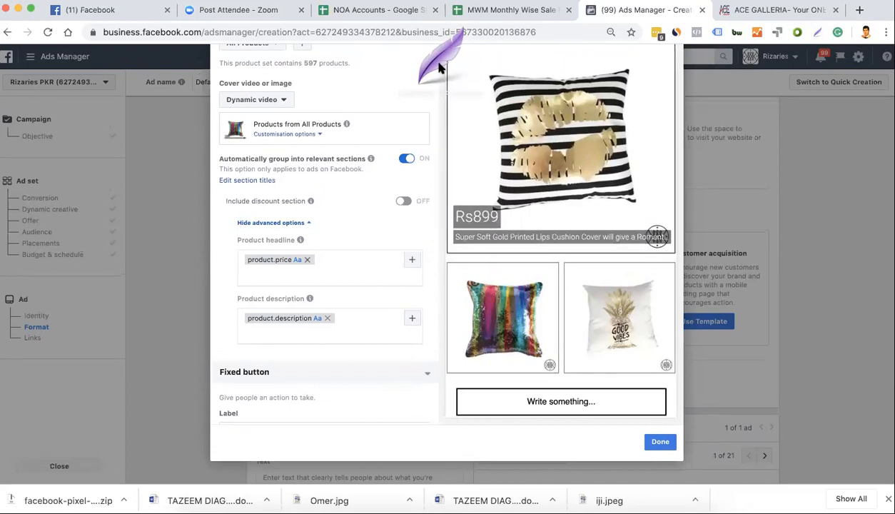
- Request a mobile preview on Instagram and view the Storefront experience's Instagram version
{"action": "scroll", "coordinate": [439, 67], "scroll_direction": "up", "scroll_amount": 3}
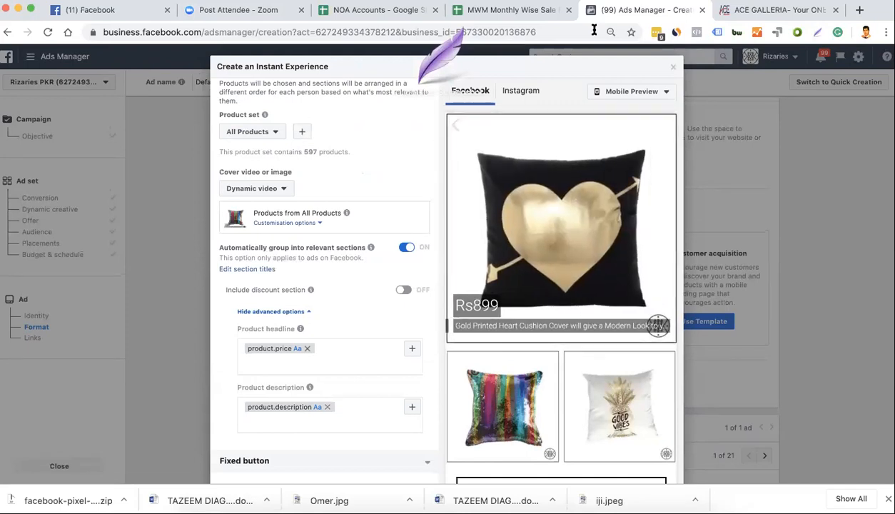
{"action": "left_click", "coordinate": [637, 92]}
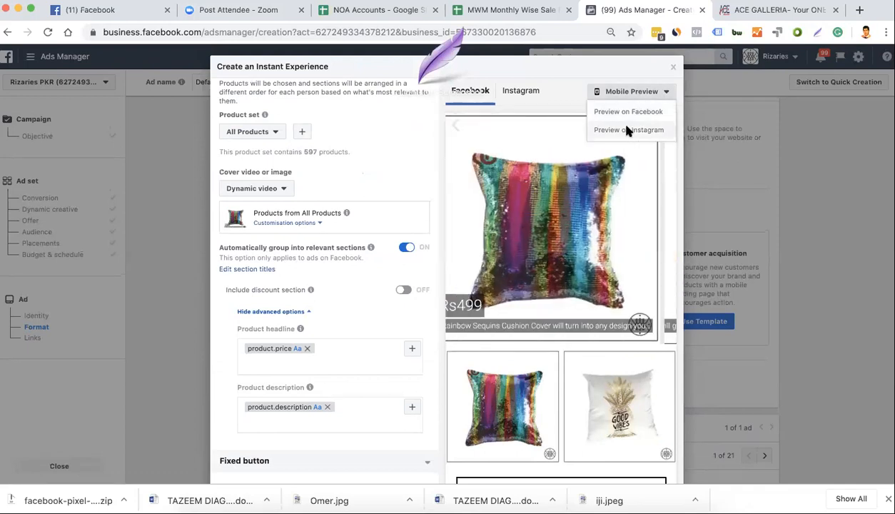
{"action": "left_click", "coordinate": [628, 130]}
{"action": "scroll", "coordinate": [547, 249], "scroll_direction": "down", "scroll_amount": 10}
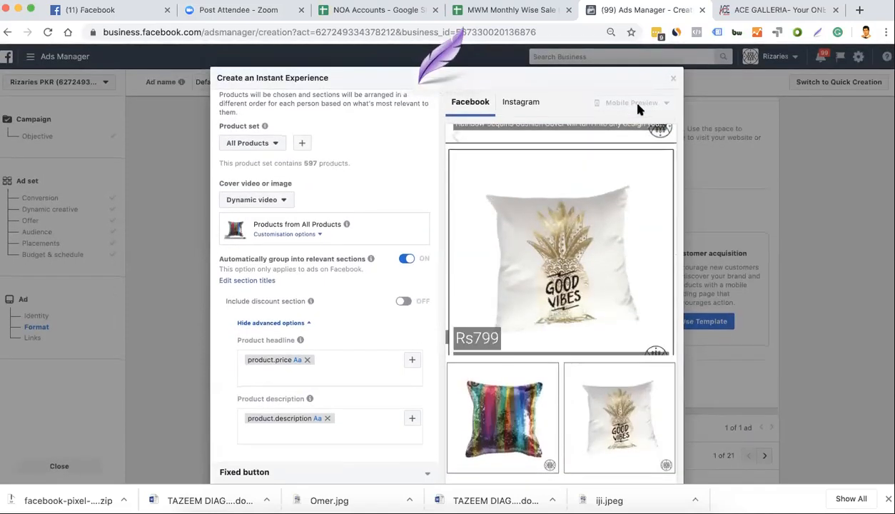
{"action": "left_click", "coordinate": [521, 102]}
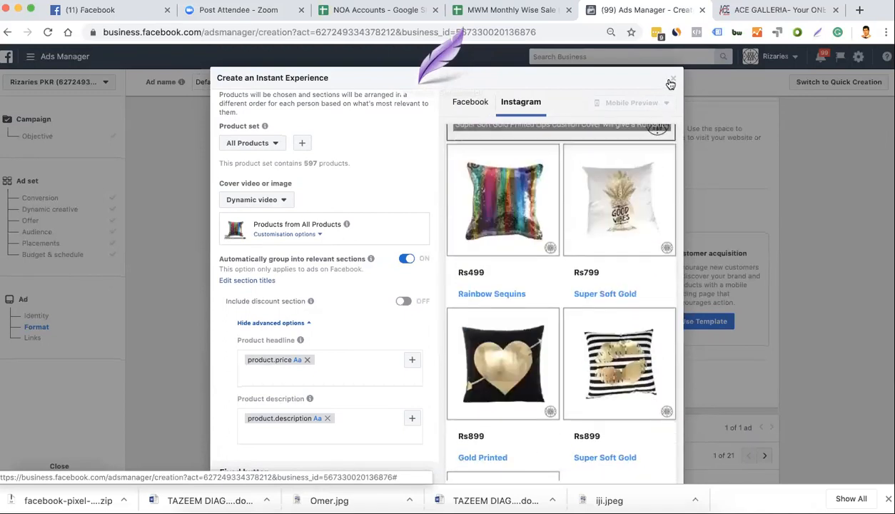
- Close the Storefront experience and the mobile canvas preview prompt, and start an Instant Experience from the Lookbook template
{"action": "left_click", "coordinate": [672, 80]}
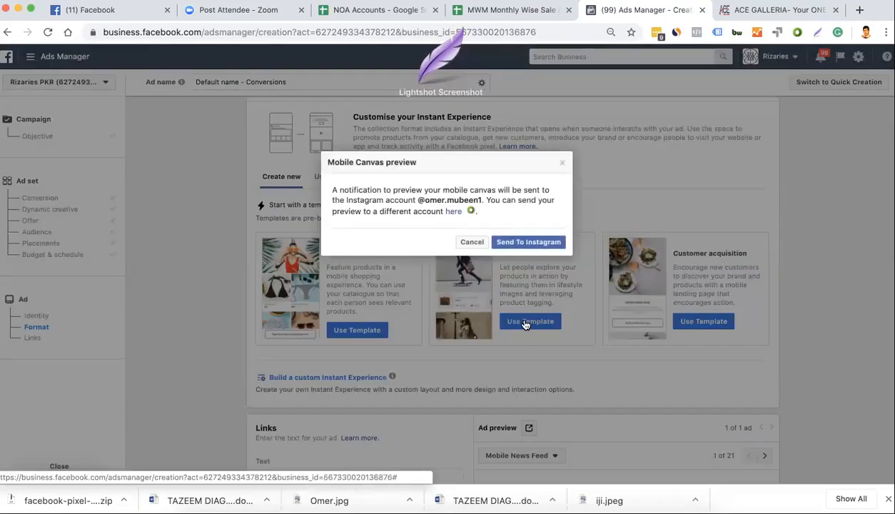
{"action": "left_click", "coordinate": [524, 323]}
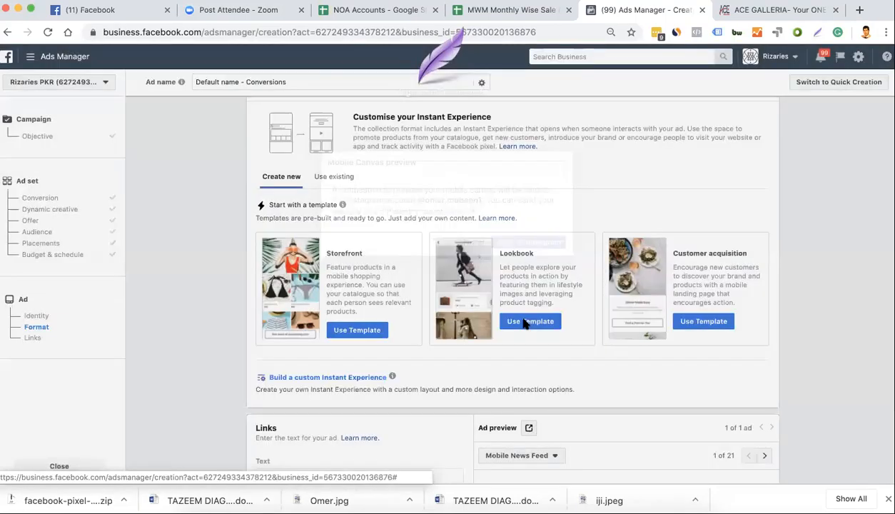
{"action": "left_click", "coordinate": [524, 322]}
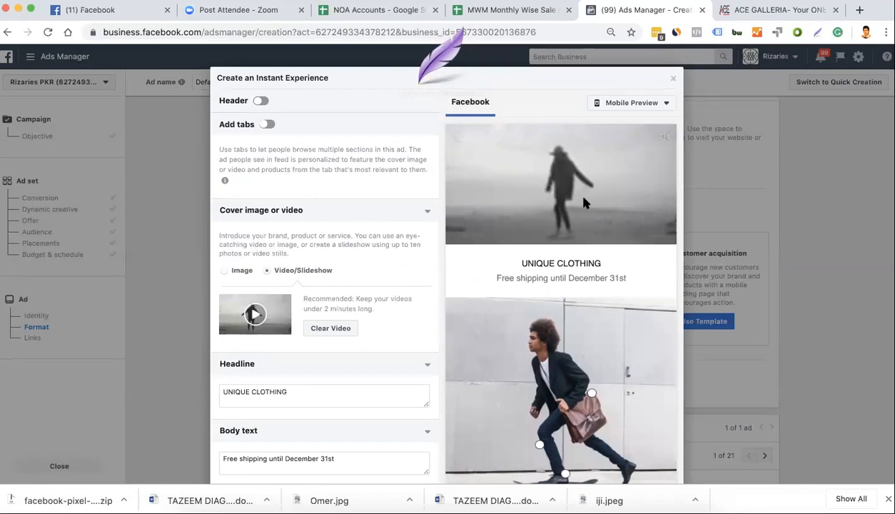
- Look through the Lookbook template's sample preview and settings, including the image choices for replacing the first lifestyle image
{"action": "scroll", "coordinate": [582, 203], "scroll_direction": "down", "scroll_amount": 4}
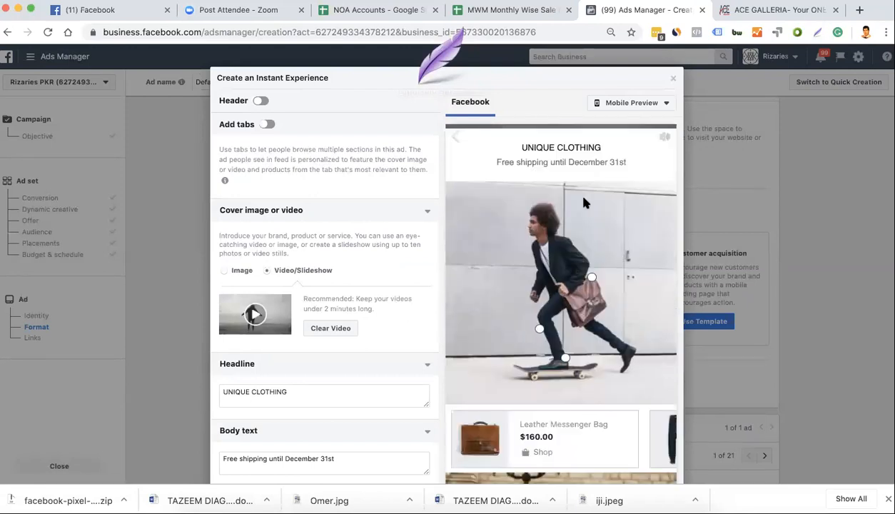
{"action": "scroll", "coordinate": [583, 203], "scroll_direction": "down", "scroll_amount": 10}
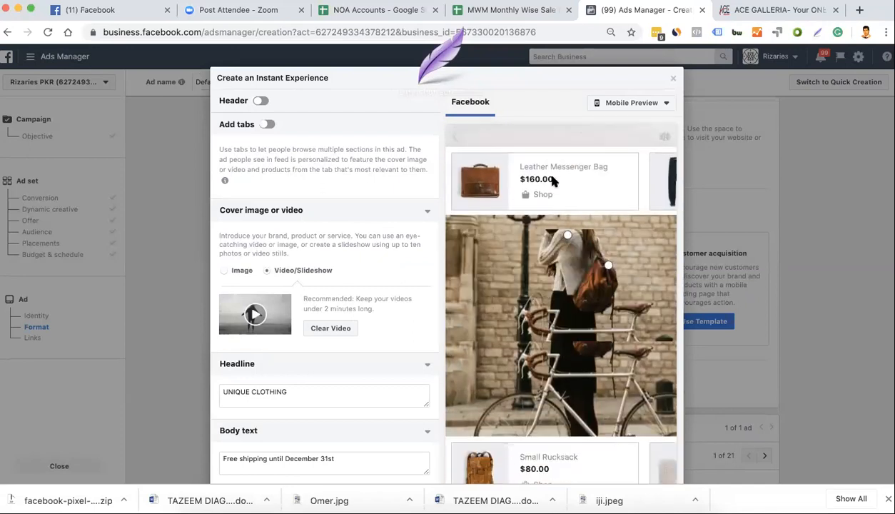
{"action": "scroll", "coordinate": [539, 266], "scroll_direction": "down", "scroll_amount": 3}
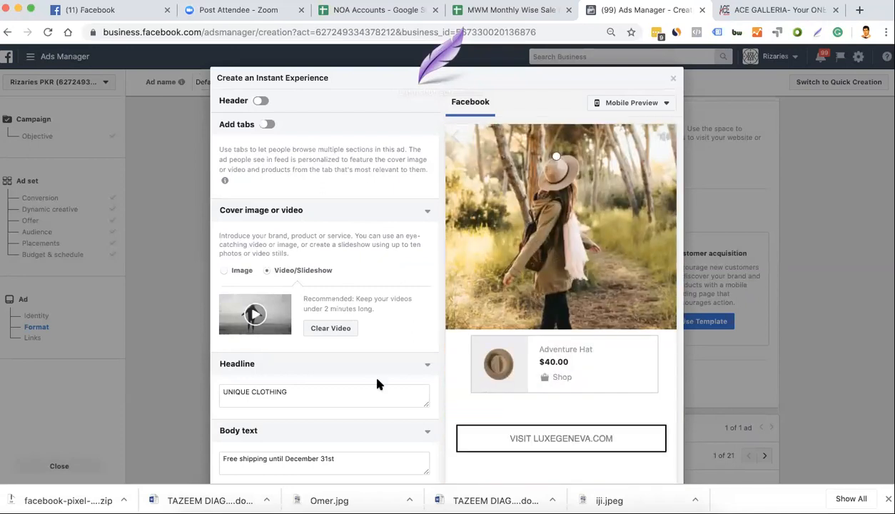
{"action": "scroll", "coordinate": [377, 384], "scroll_direction": "down", "scroll_amount": 10}
{"action": "scroll", "coordinate": [373, 293], "scroll_direction": "down", "scroll_amount": 3}
{"action": "scroll", "coordinate": [373, 292], "scroll_direction": "down", "scroll_amount": 2}
{"action": "scroll", "coordinate": [374, 294], "scroll_direction": "up", "scroll_amount": 6}
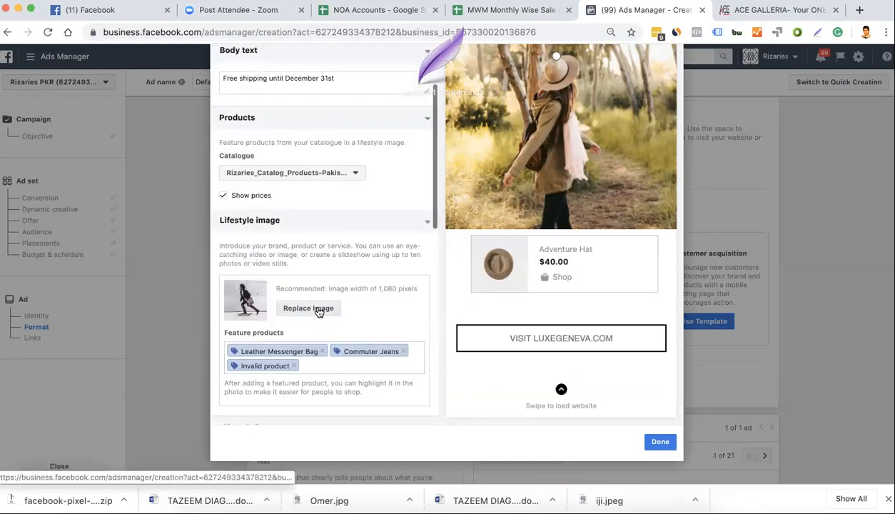
{"action": "left_click", "coordinate": [319, 312]}
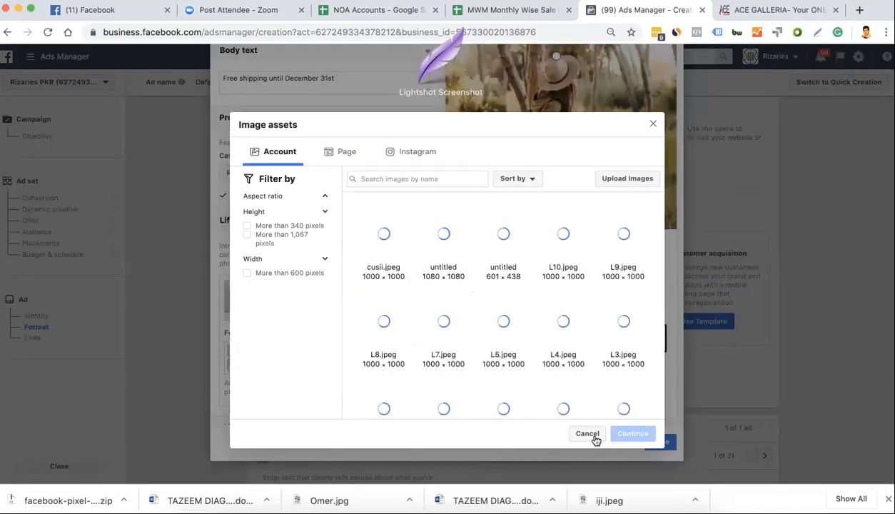
{"action": "key", "text": "Escape"}
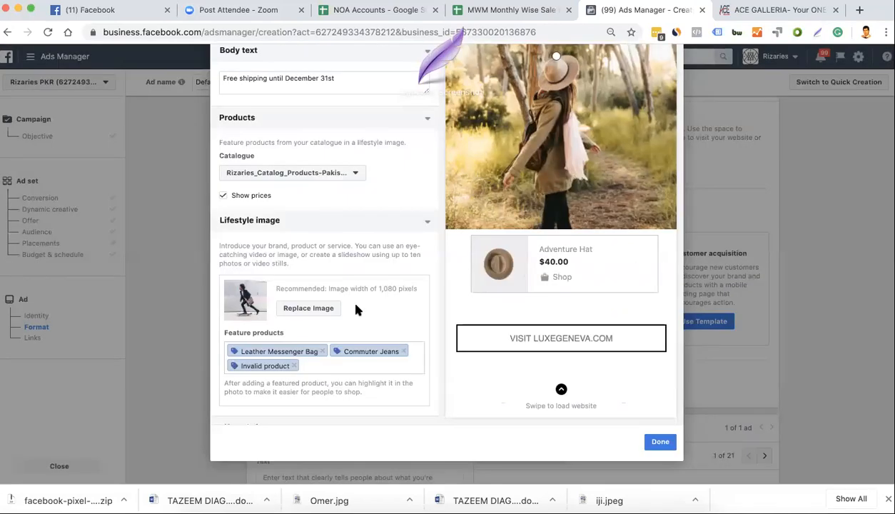
- Remove all three sample feature products from the first lifestyle image of the Lookbook experience
{"action": "scroll", "coordinate": [349, 300], "scroll_direction": "down", "scroll_amount": 3}
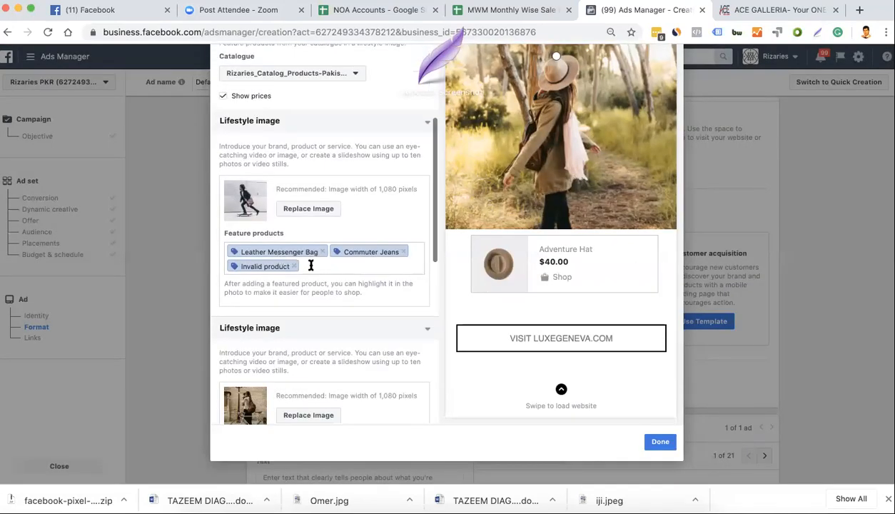
{"action": "left_click", "coordinate": [293, 266]}
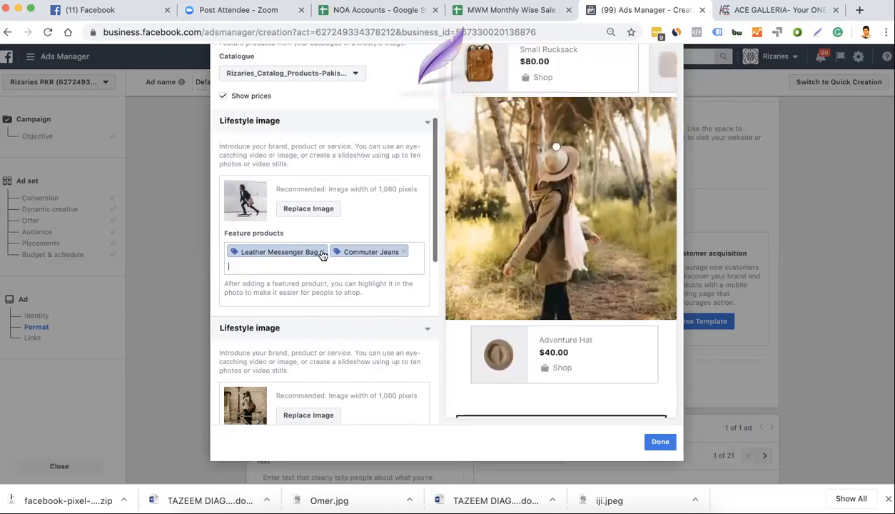
{"action": "left_click", "coordinate": [323, 252]}
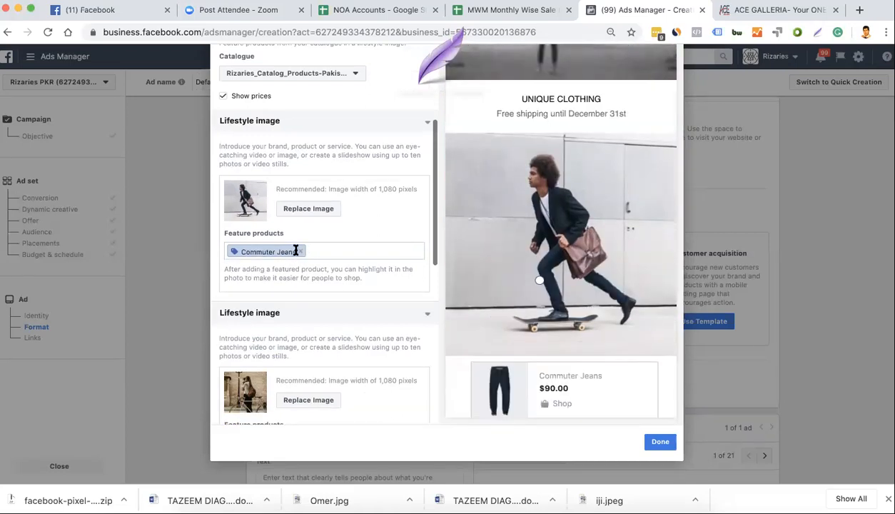
{"action": "left_click", "coordinate": [300, 251]}
- Search the catalogue for "sock" and add Red Heart Crazy Socks as a feature product of the first lifestyle image
{"action": "type", "text": "b"}
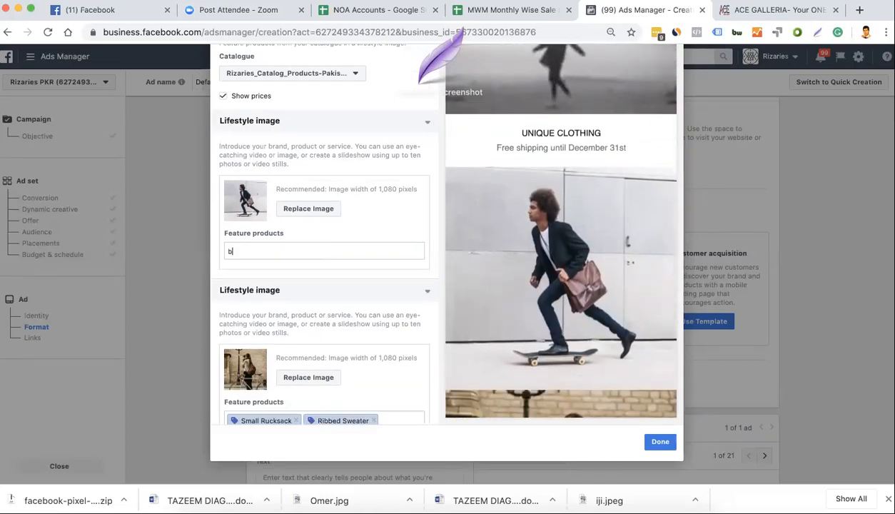
{"action": "key", "text": "BackSpace"}
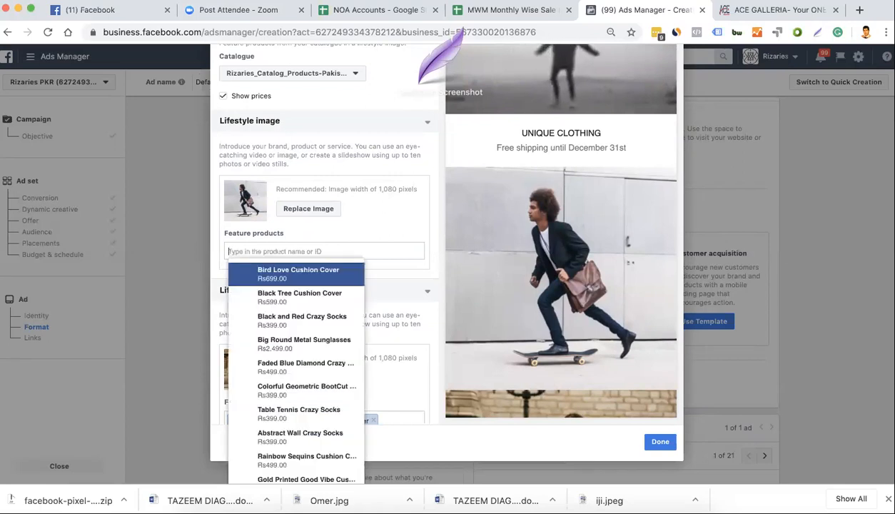
{"action": "type", "text": "sc"}
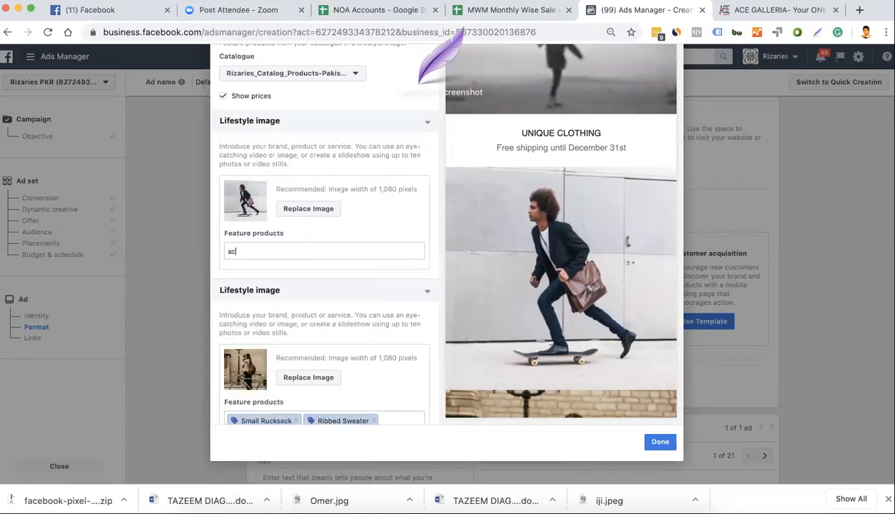
{"action": "key", "text": "BackSpace"}
{"action": "key", "text": "BackSpace"}
{"action": "type", "text": "so"}
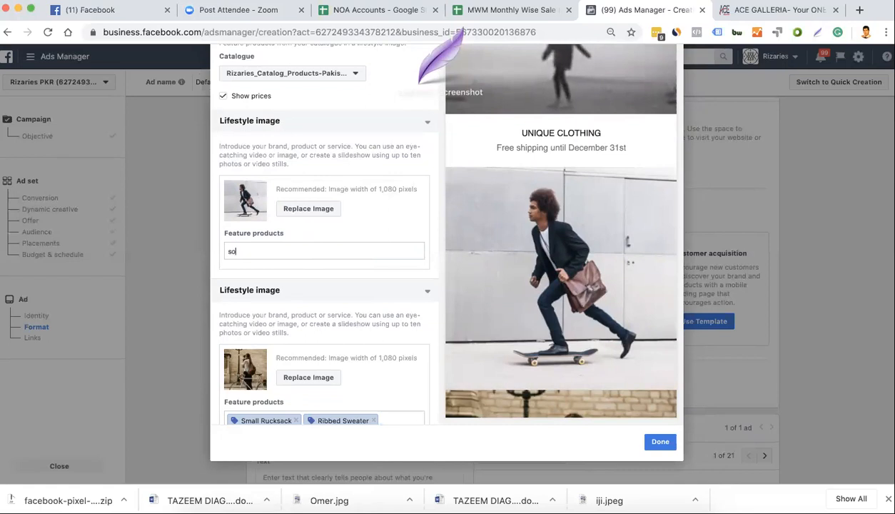
{"action": "type", "text": "ck"}
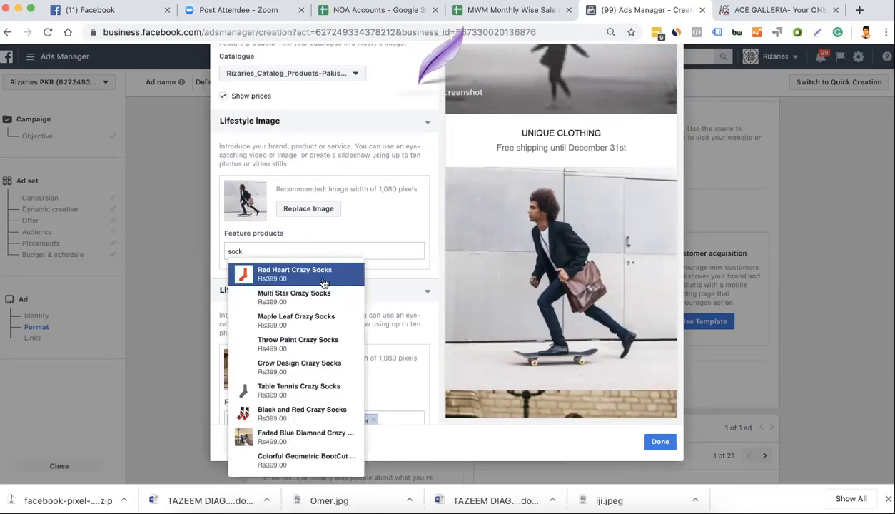
{"action": "left_click", "coordinate": [324, 283]}
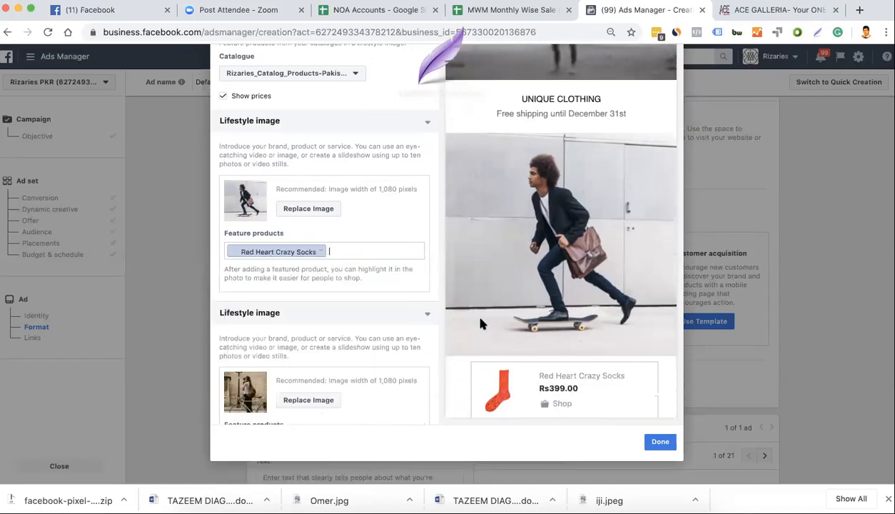
- Add Black Tree Cushion Cover as a second feature product of the first lifestyle image and check it in the preview
{"action": "scroll", "coordinate": [560, 364], "scroll_direction": "down", "scroll_amount": 1}
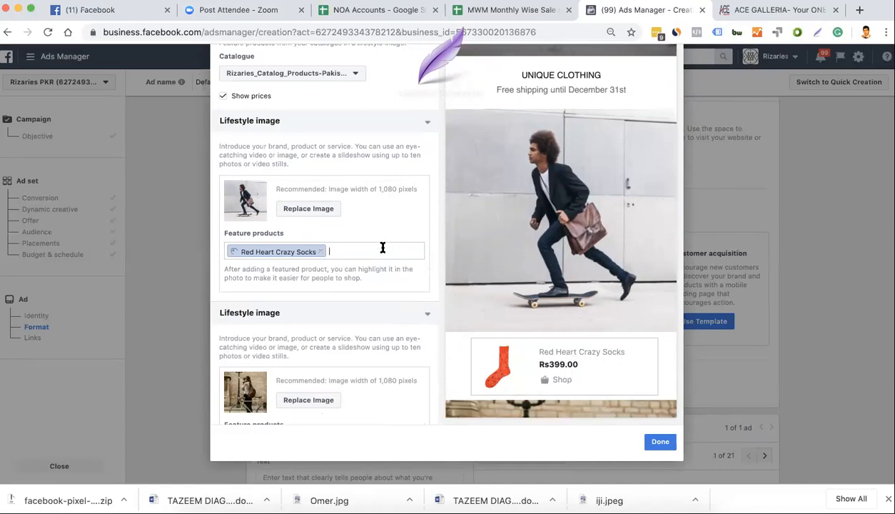
{"action": "type", "text": "bl"}
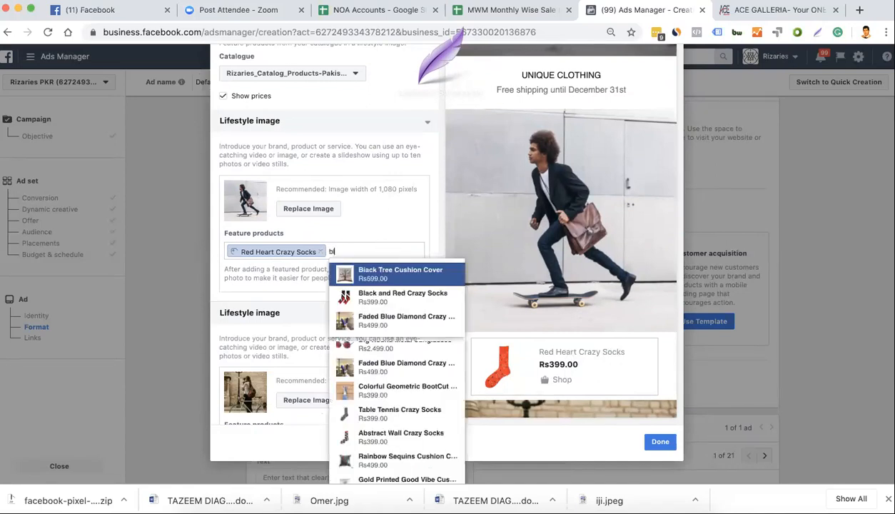
{"action": "key", "text": "Return"}
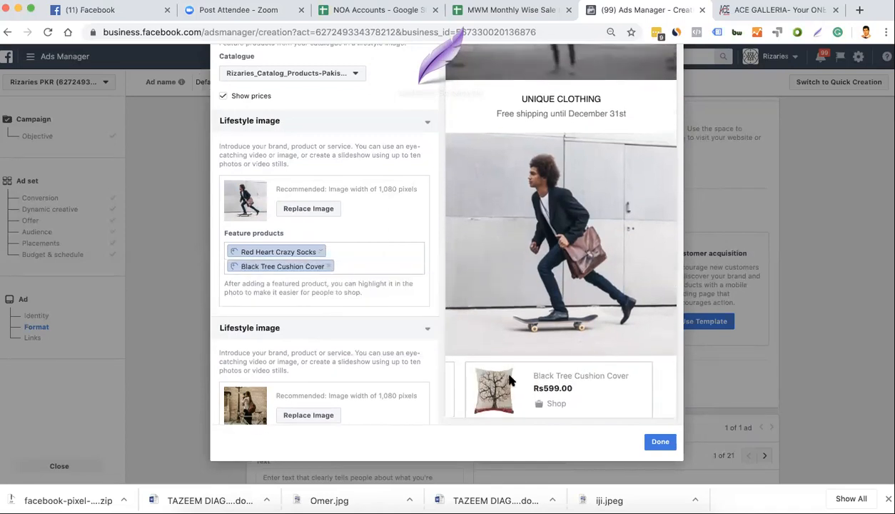
{"action": "scroll", "coordinate": [514, 371], "scroll_direction": "down", "scroll_amount": 1}
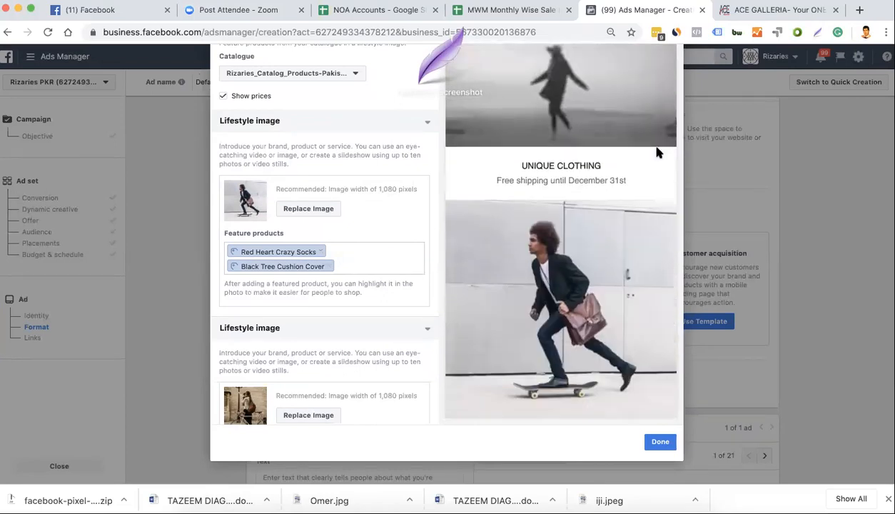
- Close the Lookbook experience and discard its unsaved changes
{"action": "scroll", "coordinate": [667, 71], "scroll_direction": "up", "scroll_amount": 3}
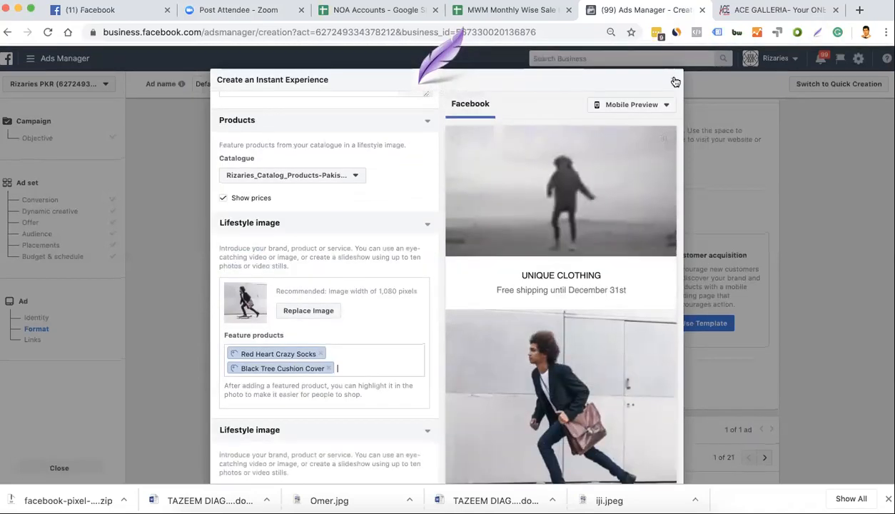
{"action": "key", "text": "Escape"}
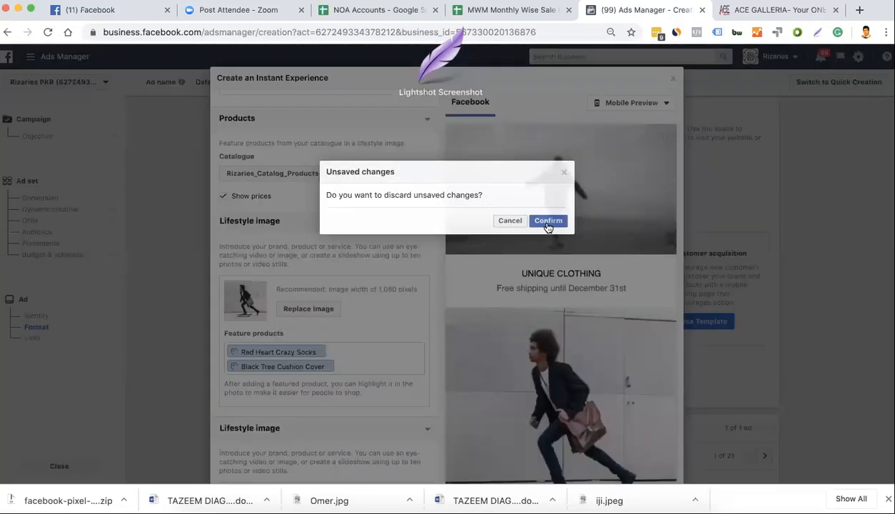
{"action": "left_click", "coordinate": [547, 222]}
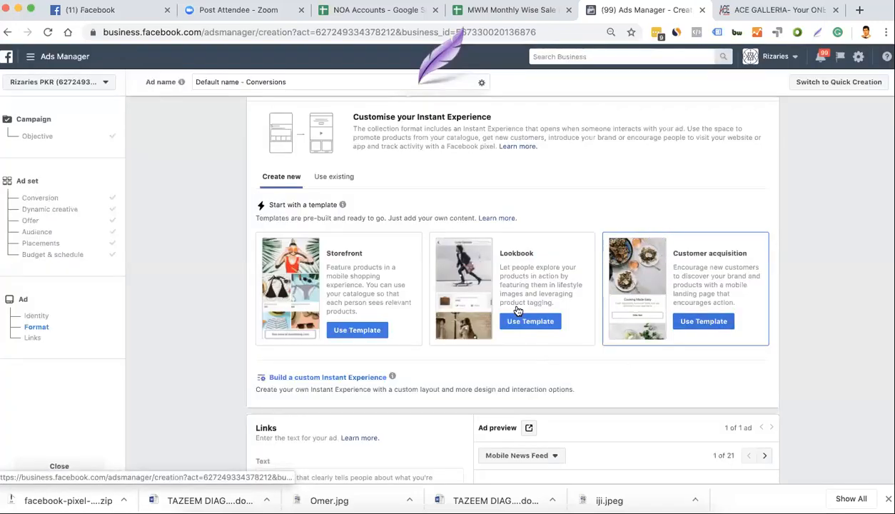
- Leave the ad creation page without saving and open the Audiences list in the asset library
{"action": "scroll", "coordinate": [516, 306], "scroll_direction": "down", "scroll_amount": 3}
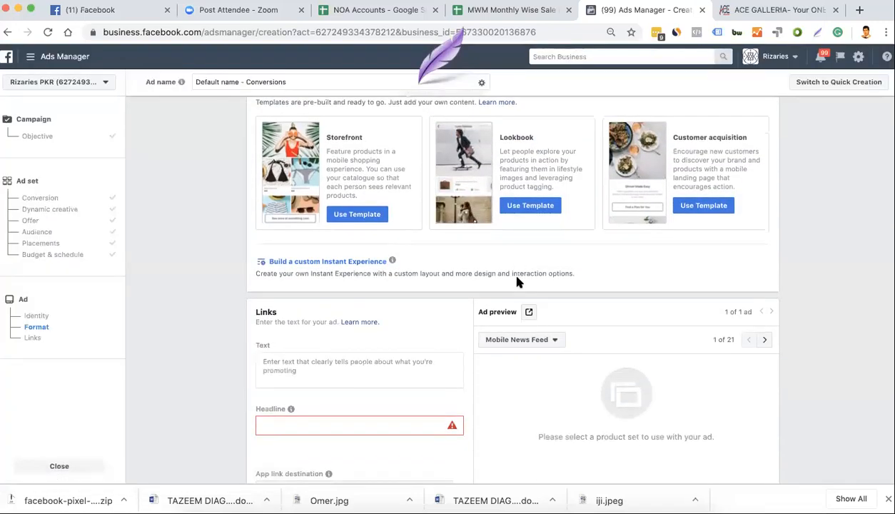
{"action": "scroll", "coordinate": [516, 282], "scroll_direction": "down", "scroll_amount": 10}
{"action": "scroll", "coordinate": [516, 282], "scroll_direction": "up", "scroll_amount": 15}
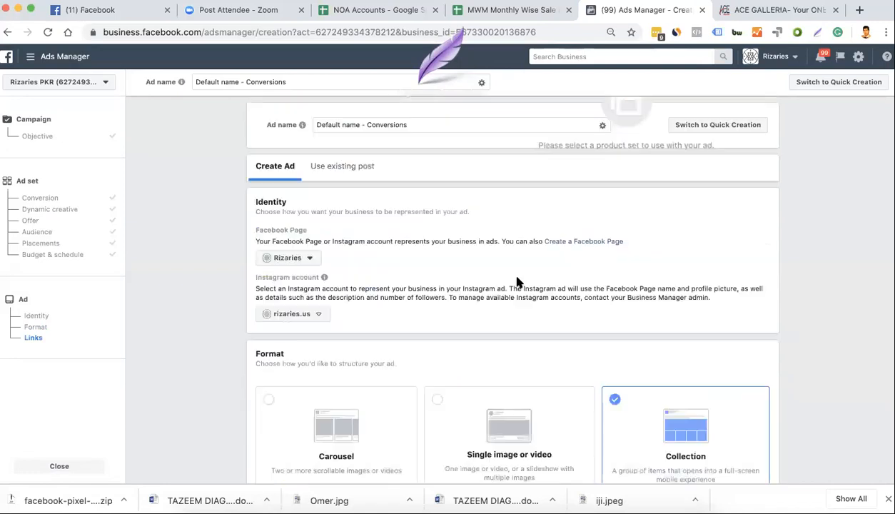
{"action": "left_click", "coordinate": [30, 56]}
{"action": "left_click", "coordinate": [89, 339]}
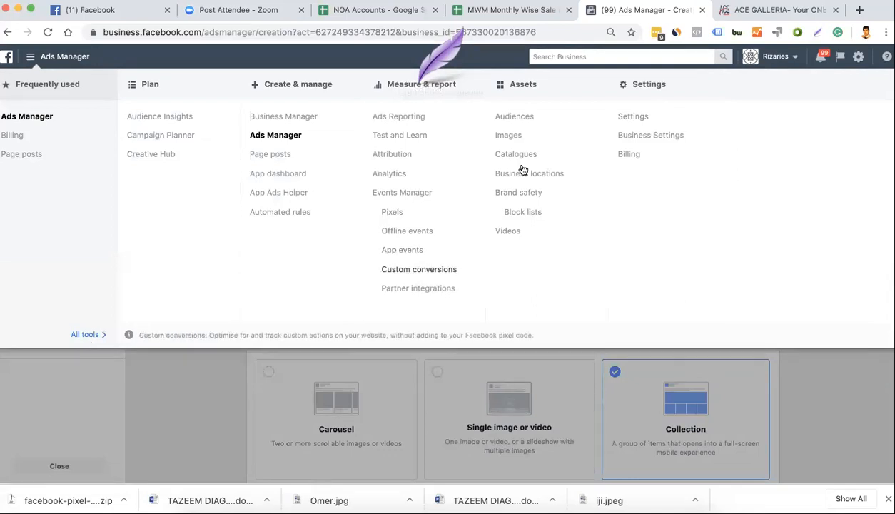
{"action": "left_click", "coordinate": [523, 118]}
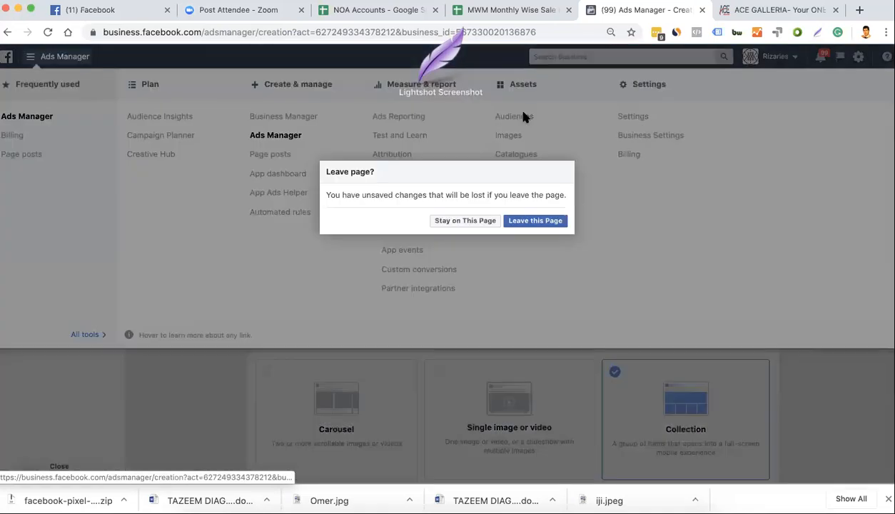
{"action": "left_click", "coordinate": [551, 221]}
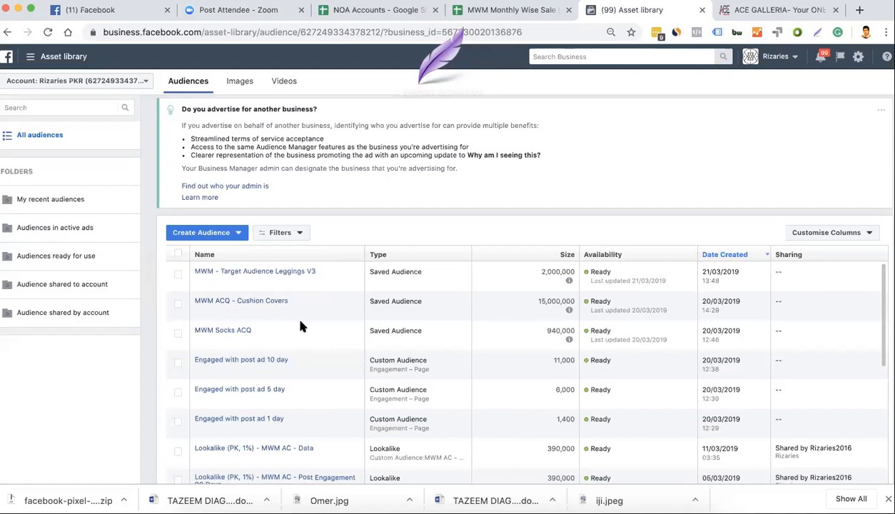
- Look over the existing audiences and start a Custom Audience based on website traffic
{"action": "scroll", "coordinate": [300, 325], "scroll_direction": "down", "scroll_amount": 2}
{"action": "scroll", "coordinate": [420, 378], "scroll_direction": "down", "scroll_amount": 5}
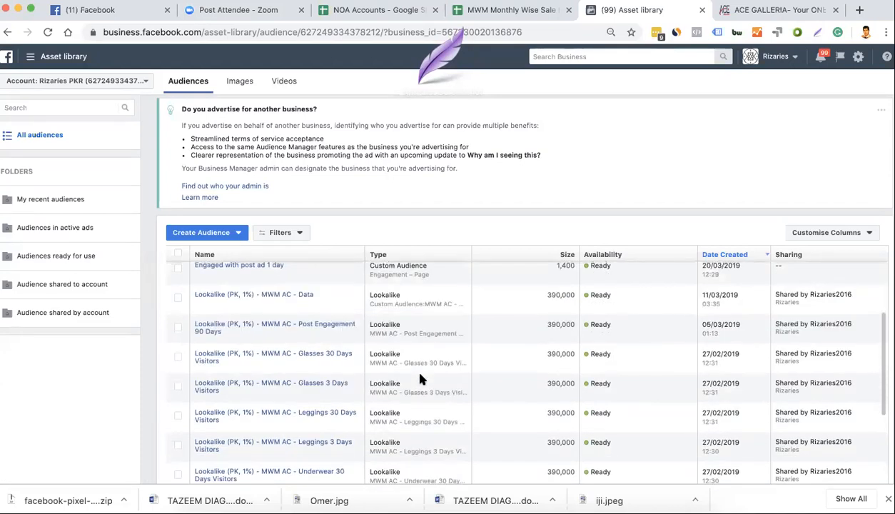
{"action": "scroll", "coordinate": [420, 378], "scroll_direction": "down", "scroll_amount": 4}
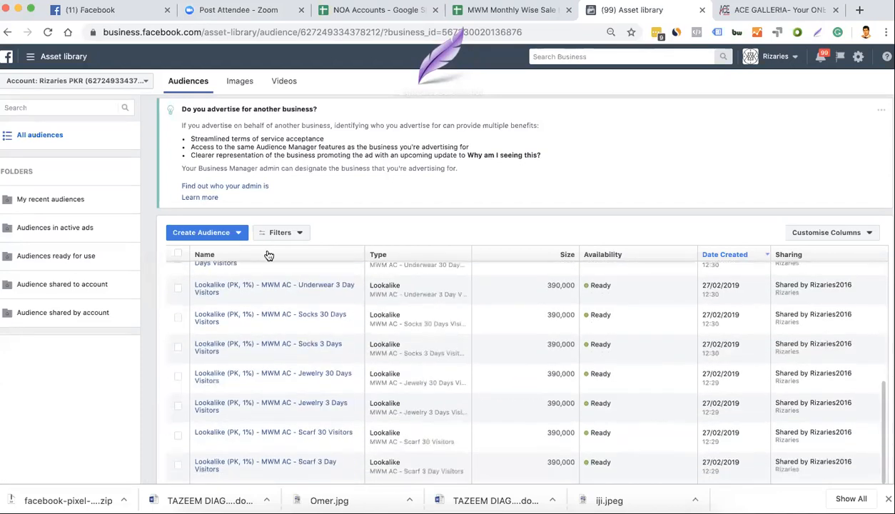
{"action": "scroll", "coordinate": [296, 269], "scroll_direction": "down", "scroll_amount": 5}
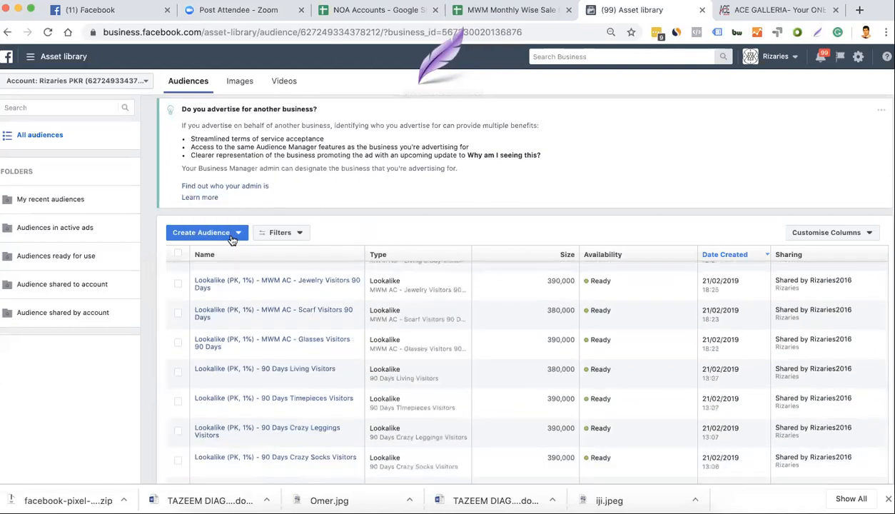
{"action": "left_click", "coordinate": [231, 234]}
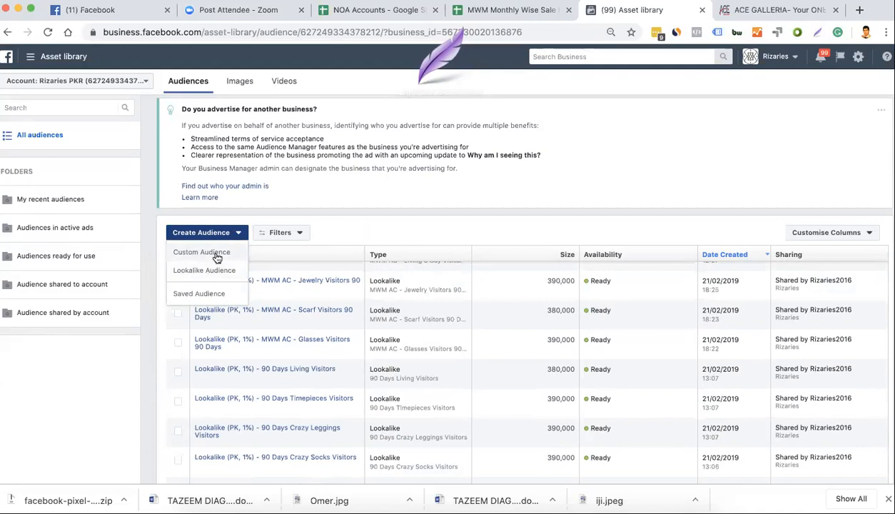
{"action": "left_click", "coordinate": [217, 257]}
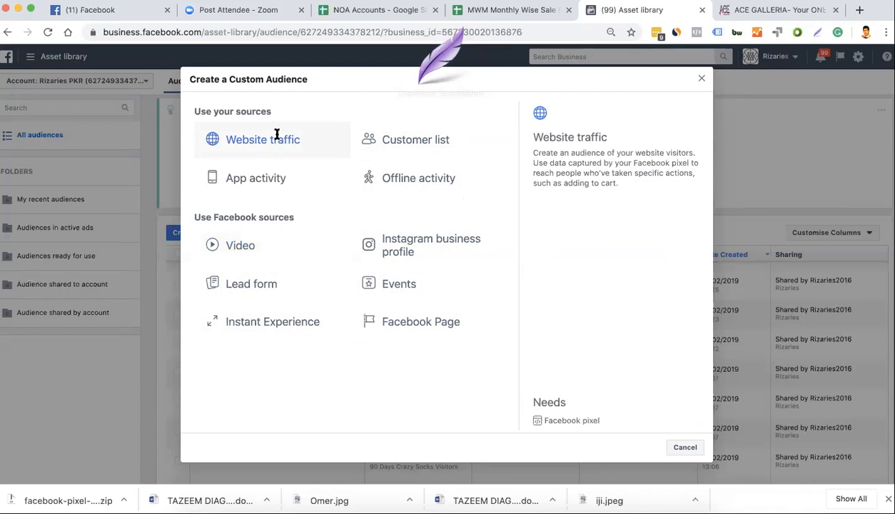
{"action": "key", "text": "Escape"}
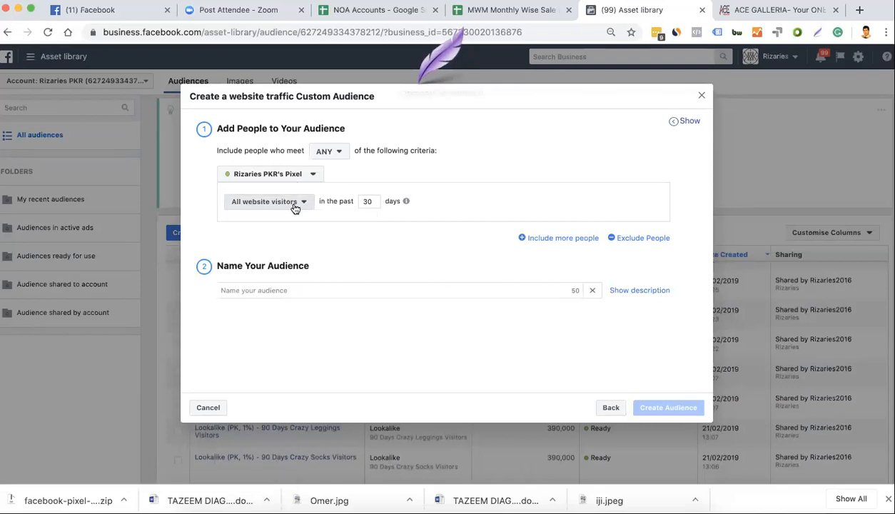
- Try a rule for people who visited specific web pages with a URL containing "/thank", and clear that value
{"action": "double_click", "coordinate": [373, 200]}
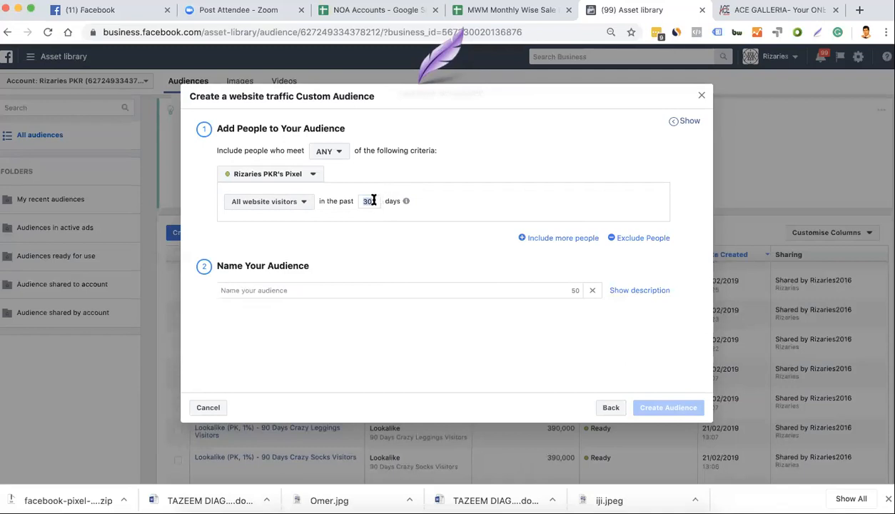
{"action": "left_click", "coordinate": [304, 205]}
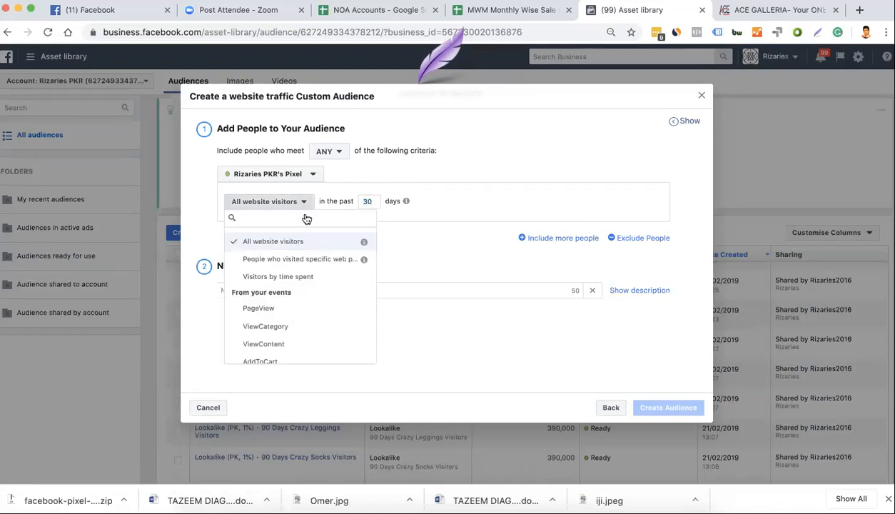
{"action": "left_click", "coordinate": [297, 260]}
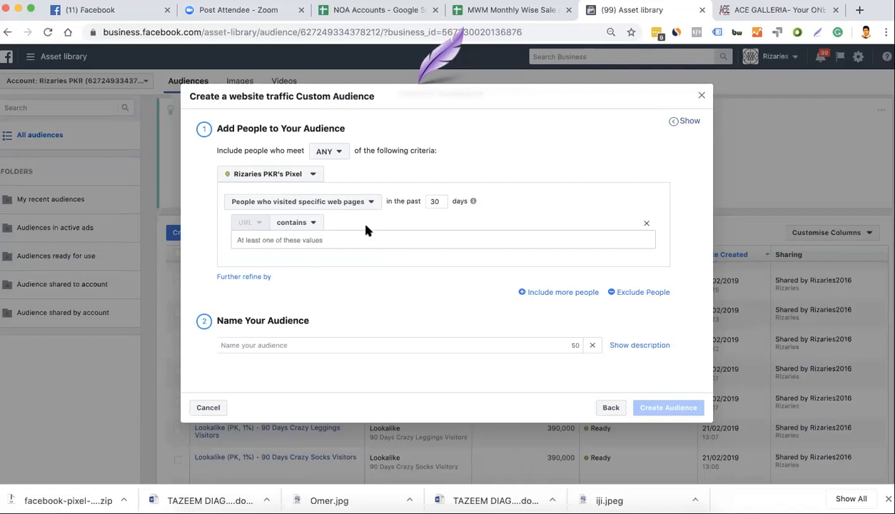
{"action": "left_click", "coordinate": [350, 245]}
{"action": "type", "text": "/thank"}
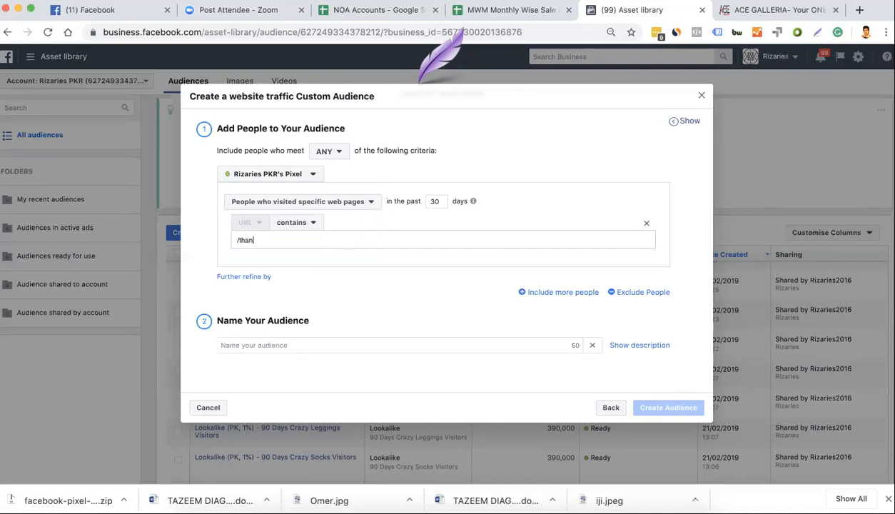
{"action": "key", "text": "BackSpace"}
{"action": "key", "text": "BackSpace"}
{"action": "key", "text": "BackSpace"}
{"action": "key", "text": "BackSpace"}
{"action": "key", "text": "BackSpace"}
{"action": "key", "text": "BackSpace"}
- Set the audience rule to Visitors by time spent and review its percentile options, keeping the top 25%
{"action": "left_click", "coordinate": [366, 205]}
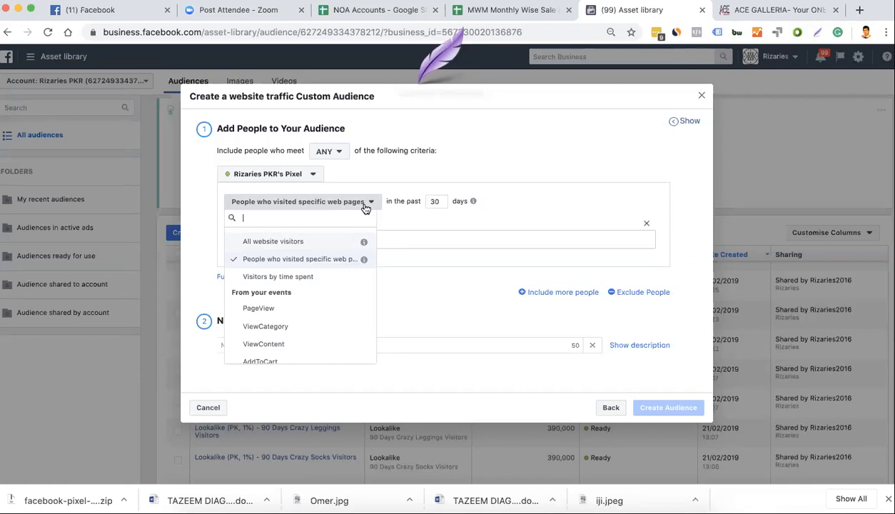
{"action": "left_click", "coordinate": [310, 277]}
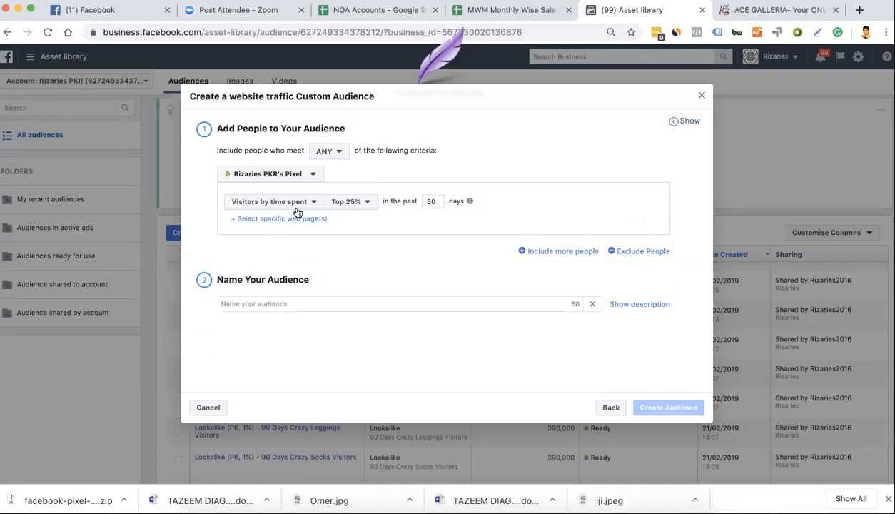
{"action": "left_click", "coordinate": [349, 203]}
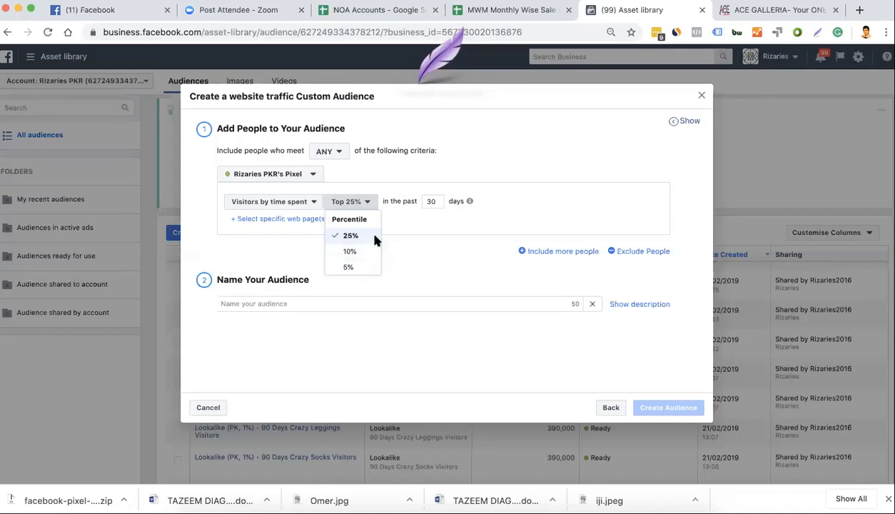
{"action": "left_click", "coordinate": [408, 253]}
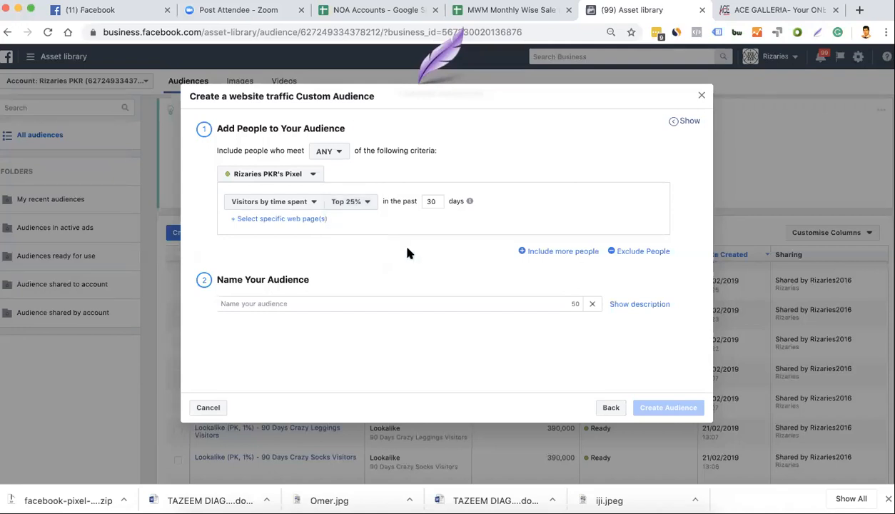
- Set the time-spent rule's period to 180 days and look through the available pixel events from PageView to Purchase
{"action": "double_click", "coordinate": [437, 202]}
{"action": "type", "text": "180"}
{"action": "left_click", "coordinate": [300, 203]}
{"action": "scroll", "coordinate": [317, 279], "scroll_direction": "down", "scroll_amount": 1}
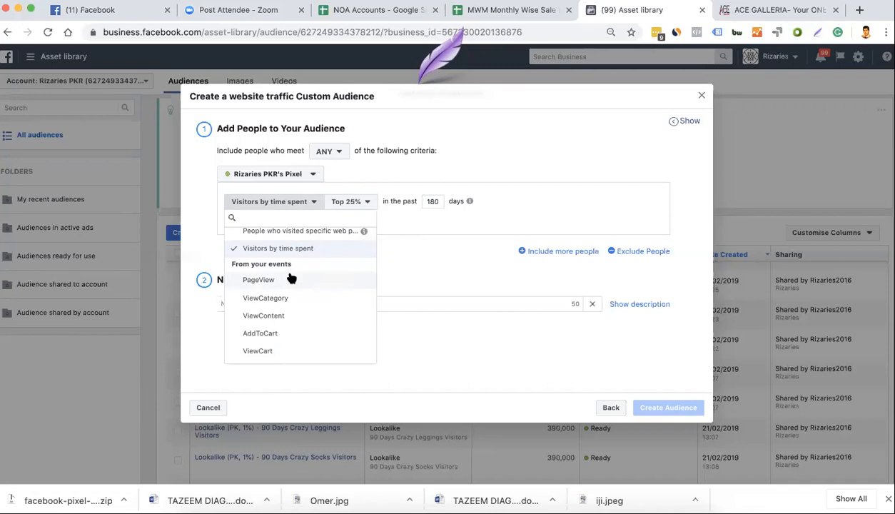
{"action": "scroll", "coordinate": [291, 278], "scroll_direction": "down", "scroll_amount": 1}
{"action": "scroll", "coordinate": [289, 290], "scroll_direction": "down", "scroll_amount": 1}
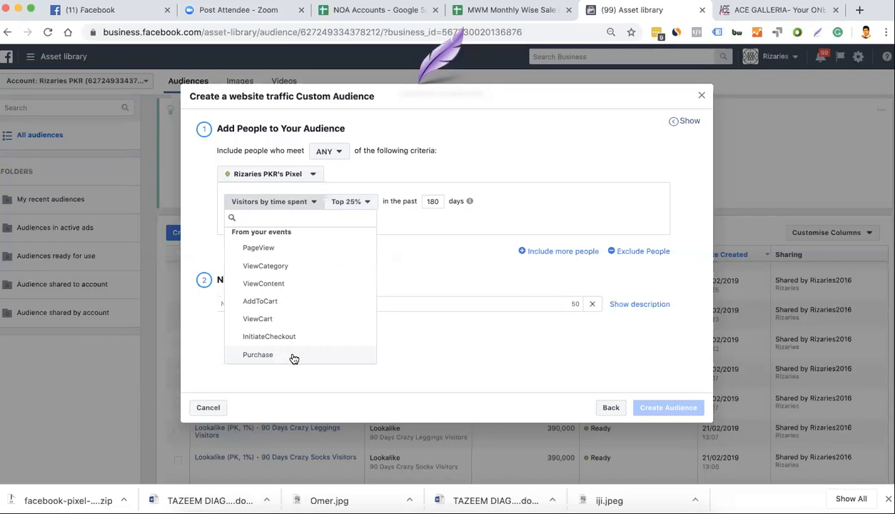
{"action": "scroll", "coordinate": [293, 358], "scroll_direction": "up", "scroll_amount": 2}
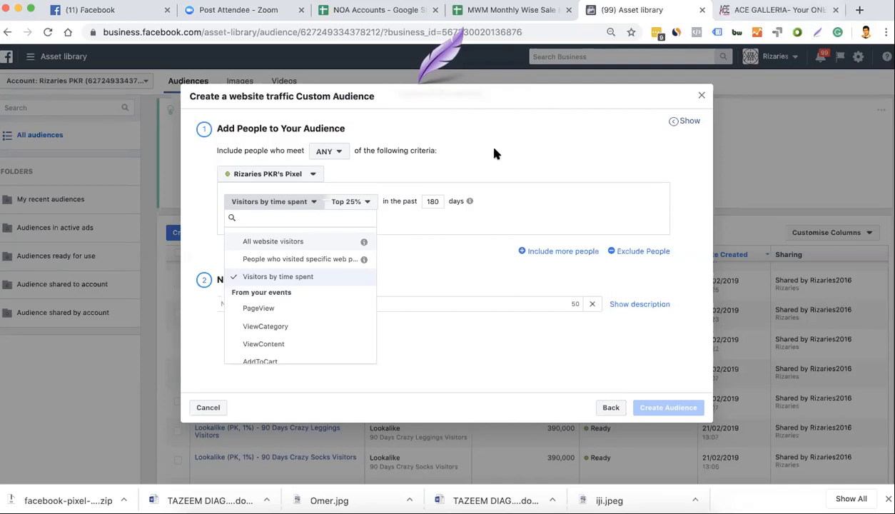
- Set the period to 5 days and switch the rule to people who visited specific web pages with a URL containing "/men"
{"action": "left_click", "coordinate": [432, 202]}
{"action": "double_click", "coordinate": [432, 202]}
{"action": "type", "text": "5"}
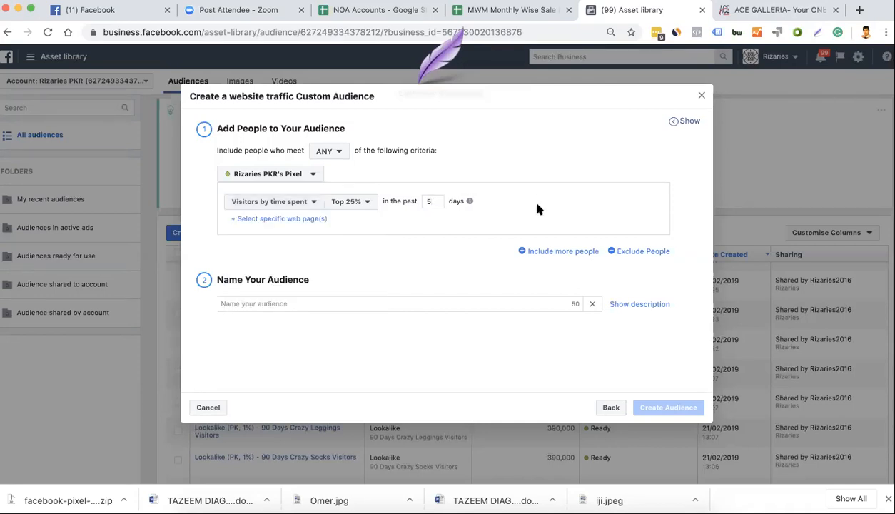
{"action": "left_click", "coordinate": [289, 204]}
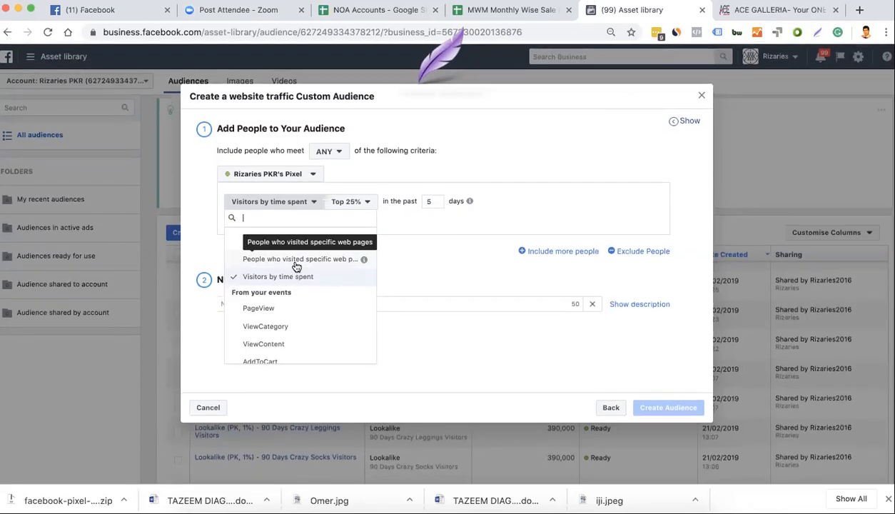
{"action": "left_click", "coordinate": [297, 262]}
{"action": "left_click", "coordinate": [314, 242]}
{"action": "type", "text": "men"}
{"action": "key", "text": "Left"}
{"action": "key", "text": "Left"}
{"action": "key", "text": "Left"}
{"action": "type", "text": "/"}
{"action": "key", "text": "Right"}
{"action": "key", "text": "Right"}
{"action": "key", "text": "Right"}
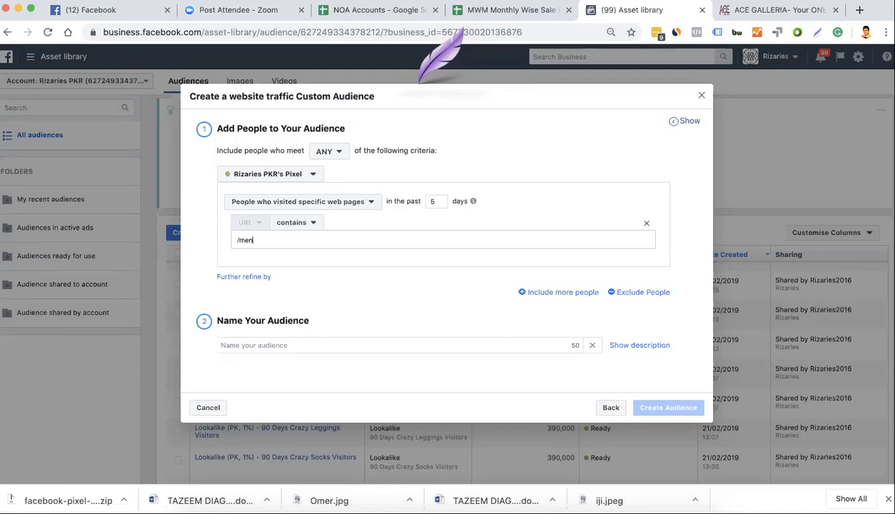
- Replace the URL value with "/jeans" and set the rule's period to 1 day
{"action": "key", "text": "BackSpace"}
{"action": "key", "text": "BackSpace"}
{"action": "type", "text": "jeans"}
{"action": "left_click", "coordinate": [433, 202]}
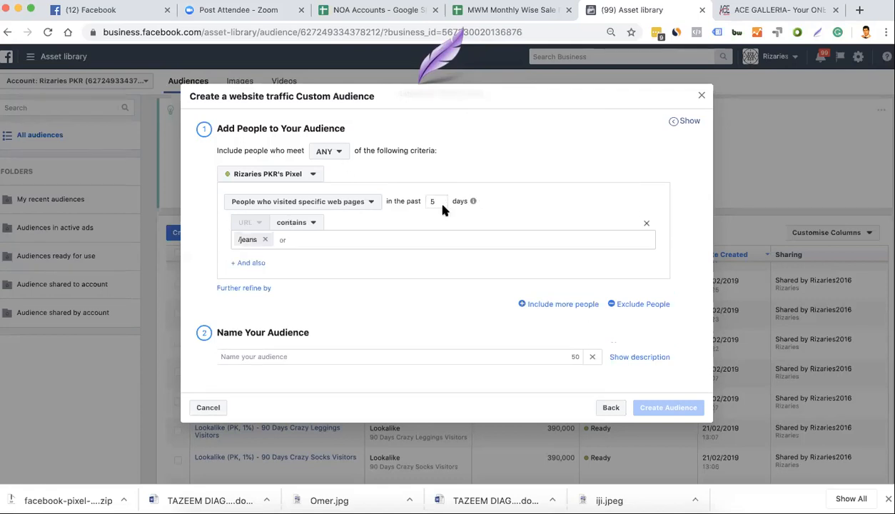
{"action": "key", "text": "BackSpace"}
{"action": "type", "text": "2"}
{"action": "key", "text": "BackSpace"}
{"action": "type", "text": "1"}
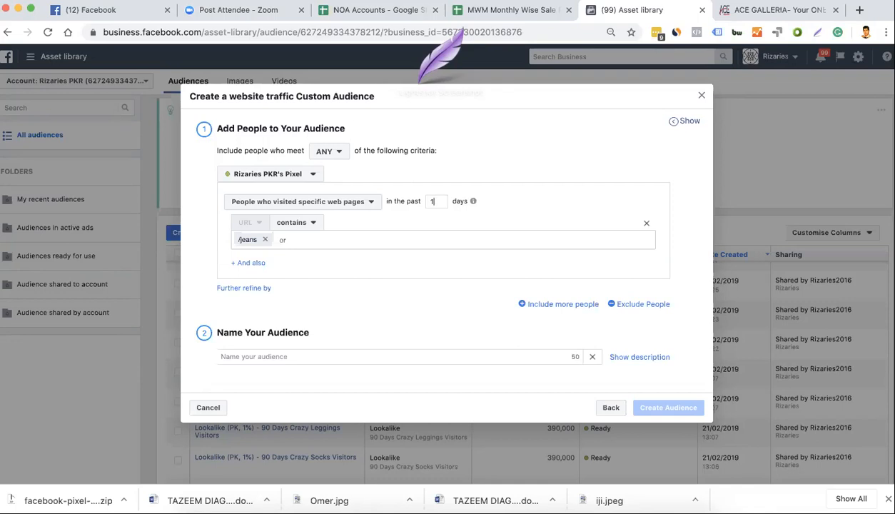
- Hide the browser's downloads bar and discard the unsaved website traffic audience, returning to the Audiences list
{"action": "left_click", "coordinate": [888, 498]}
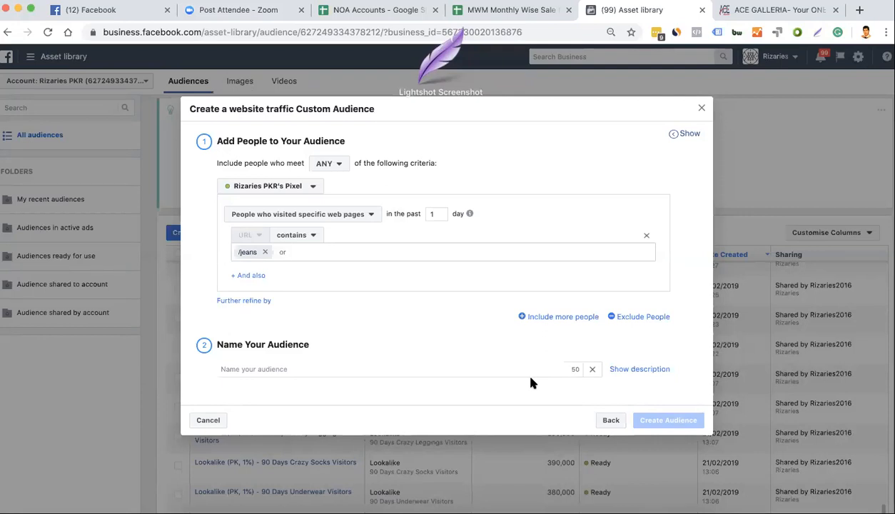
{"action": "left_click", "coordinate": [608, 420]}
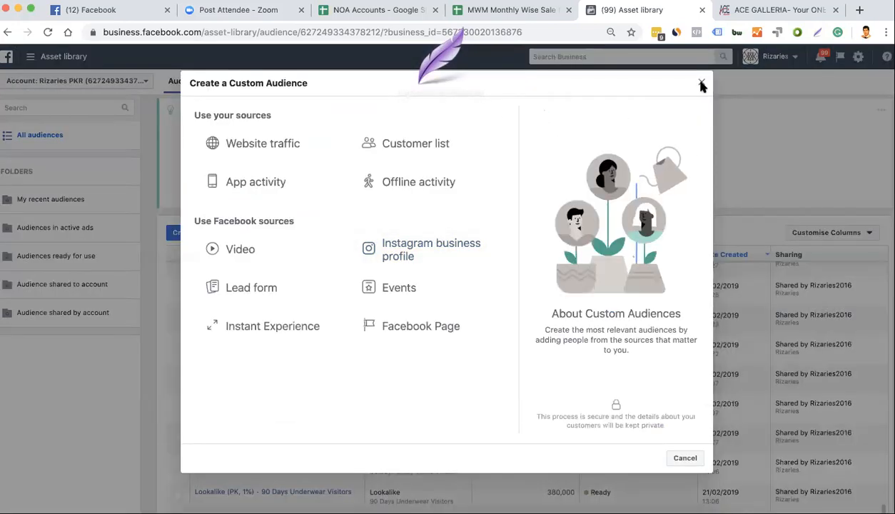
{"action": "left_click", "coordinate": [702, 84]}
{"action": "scroll", "coordinate": [453, 313], "scroll_direction": "down", "scroll_amount": 5}
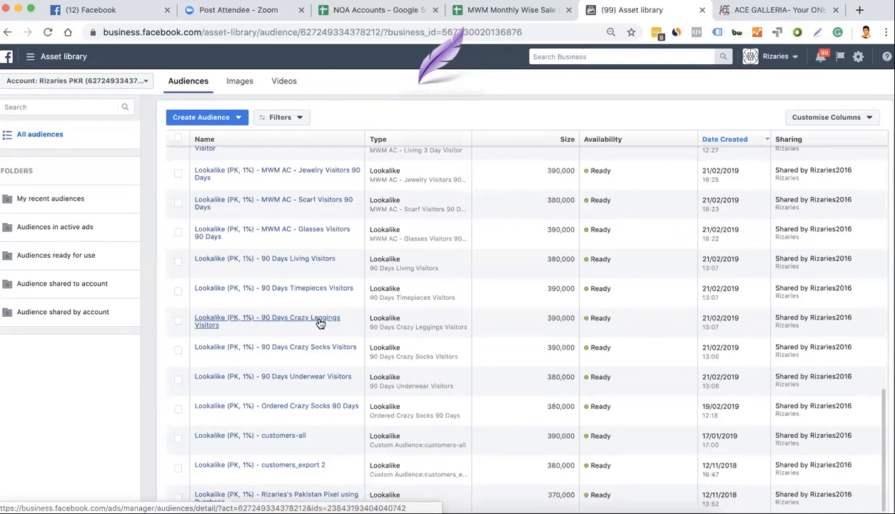
- Start a new website traffic Custom Audience for people who visited specific web pages with a URL containing "/adtocart"
{"action": "left_click", "coordinate": [214, 118]}
{"action": "left_click", "coordinate": [223, 136]}
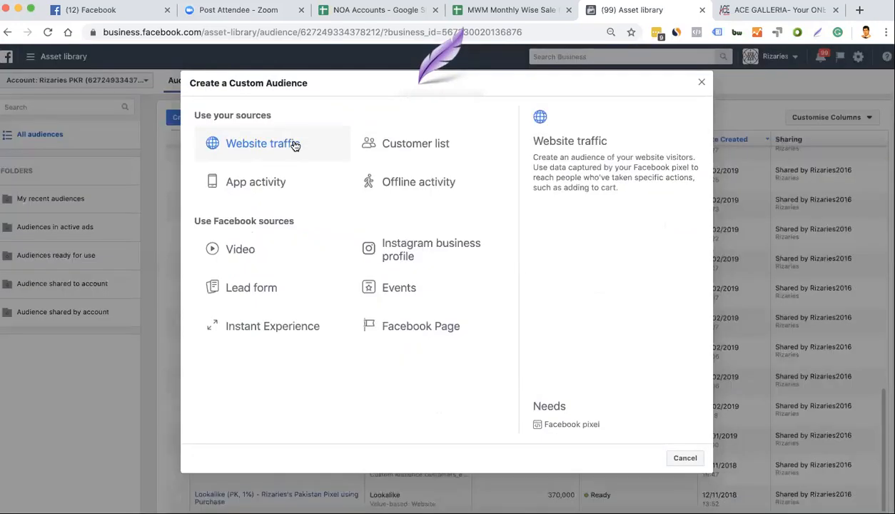
{"action": "left_click", "coordinate": [276, 145]}
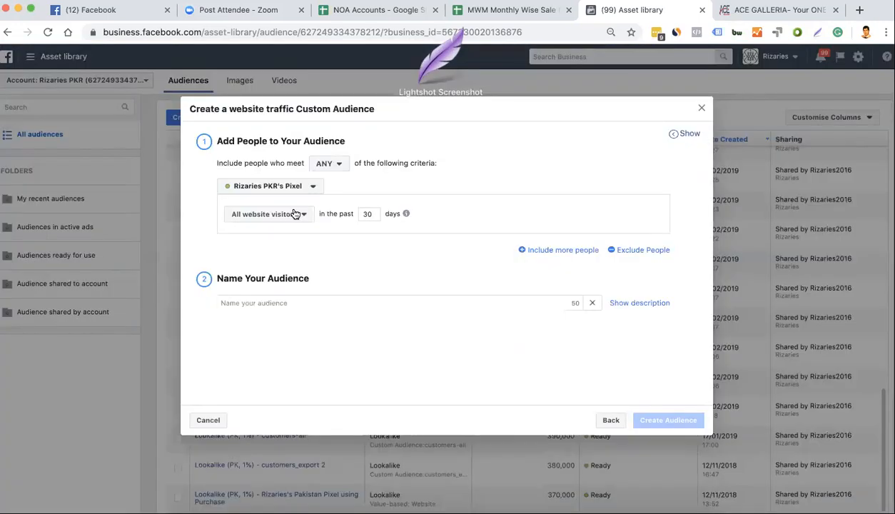
{"action": "left_click", "coordinate": [294, 214]}
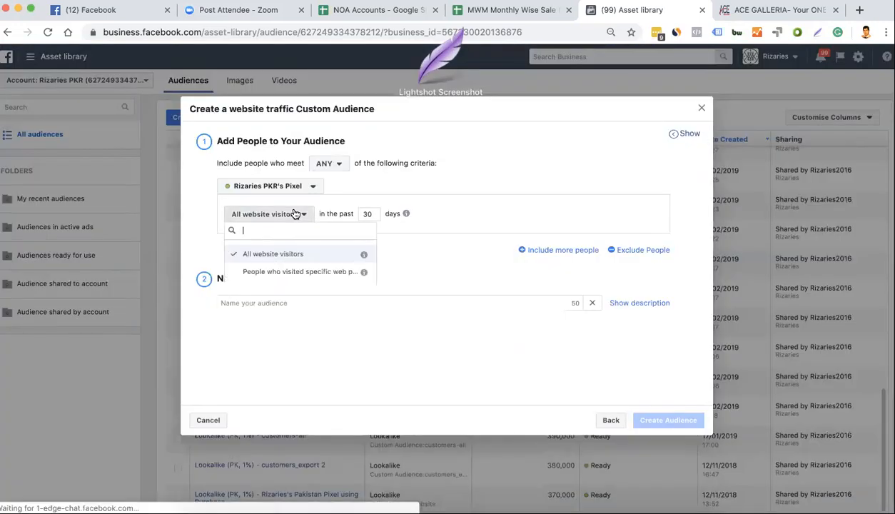
{"action": "left_click", "coordinate": [287, 270]}
{"action": "left_click", "coordinate": [284, 254]}
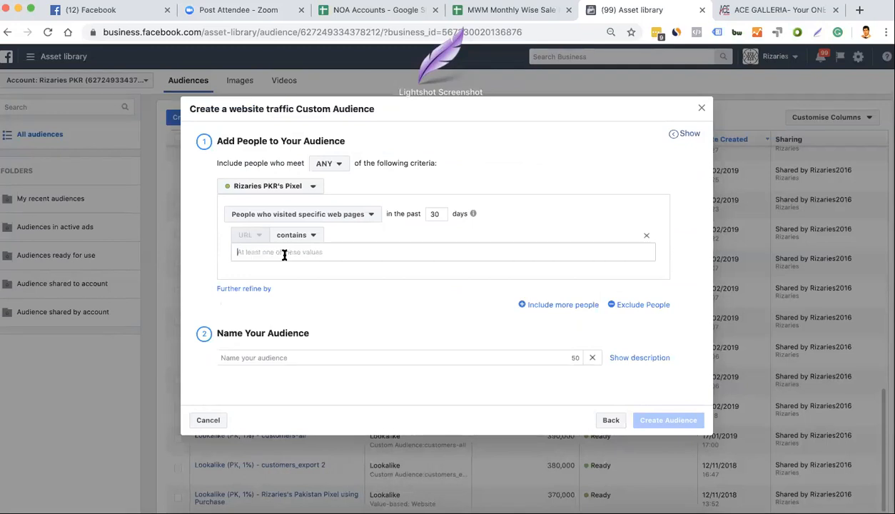
{"action": "type", "text": "/adtocart"}
{"action": "left_click_drag", "start_coordinate": [236, 252], "coordinate": [265, 255]}
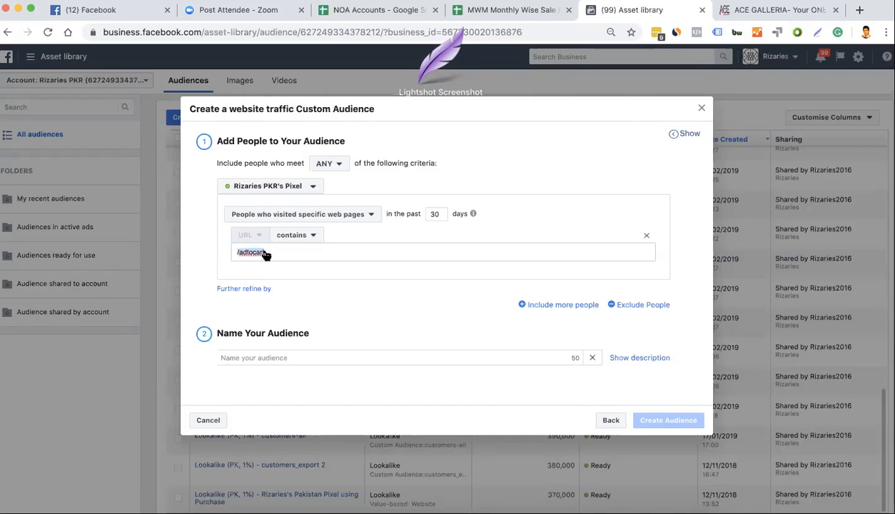
- Try the "doesn't contain" and "equals" URL conditions, restore "contains", and close the audience without creating it
{"action": "left_click", "coordinate": [312, 236]}
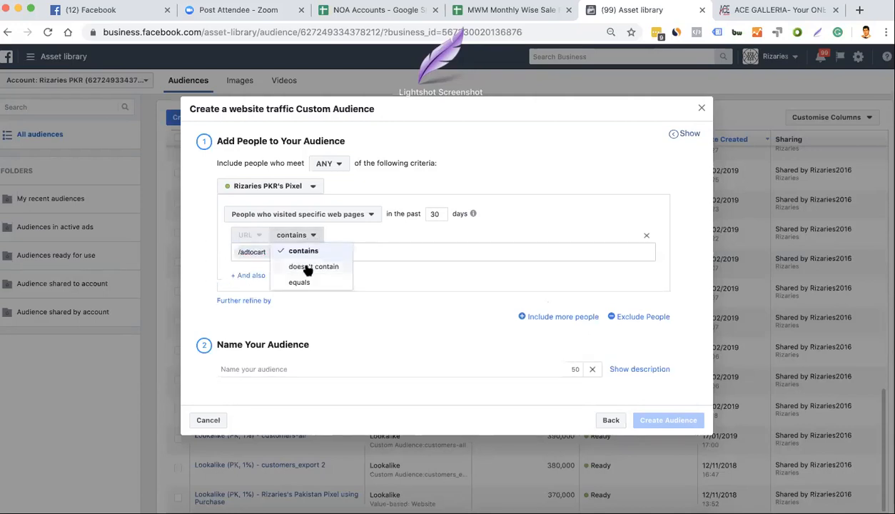
{"action": "left_click", "coordinate": [307, 267]}
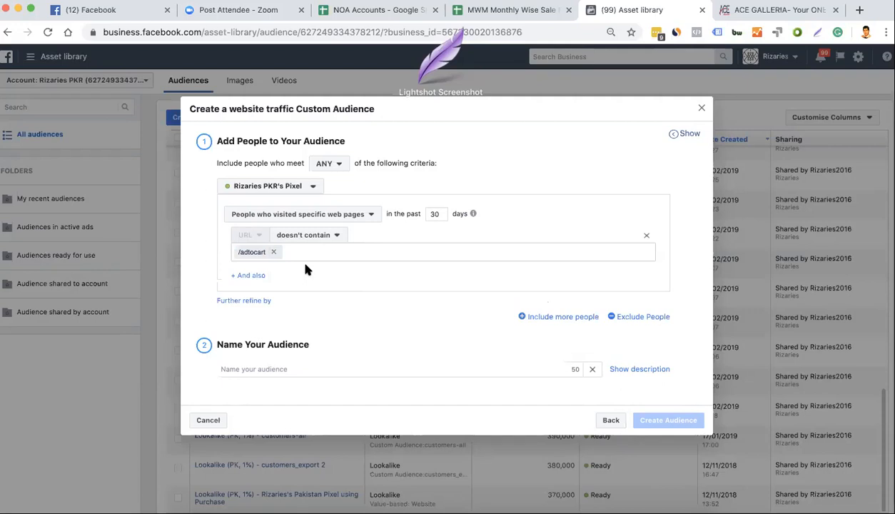
{"action": "left_click", "coordinate": [336, 238]}
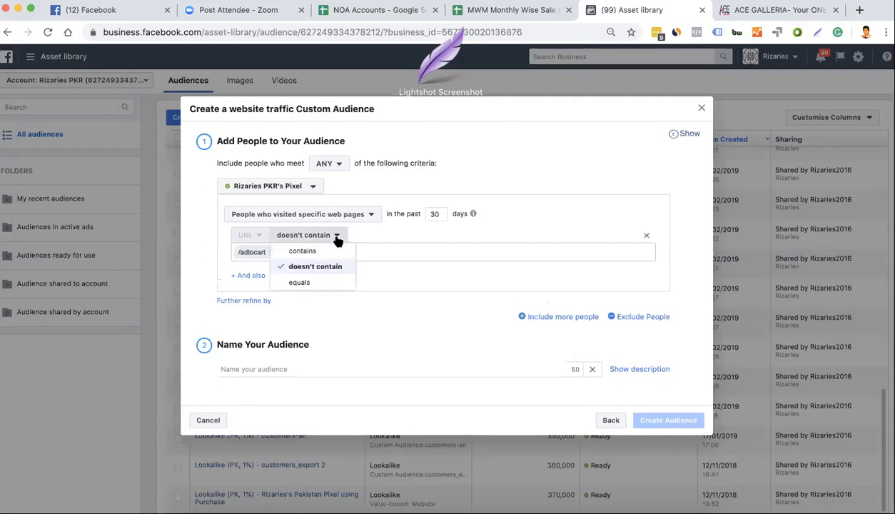
{"action": "left_click", "coordinate": [315, 282]}
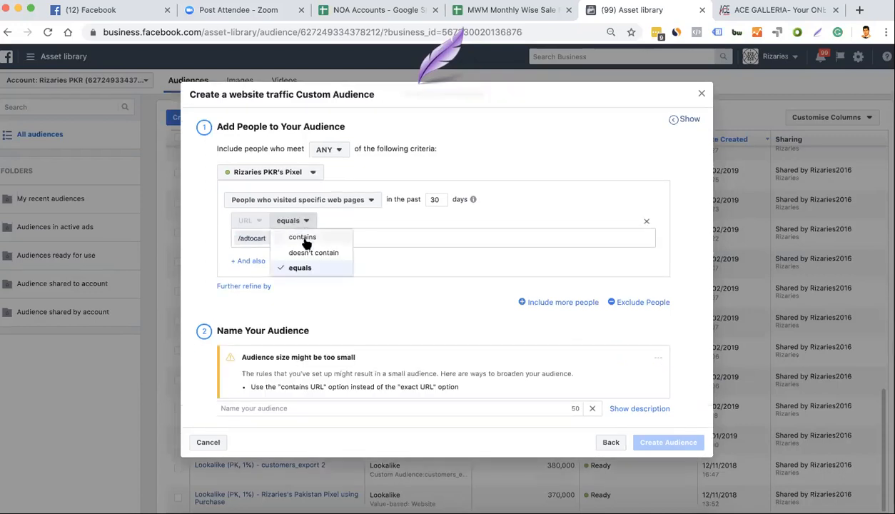
{"action": "left_click", "coordinate": [304, 237]}
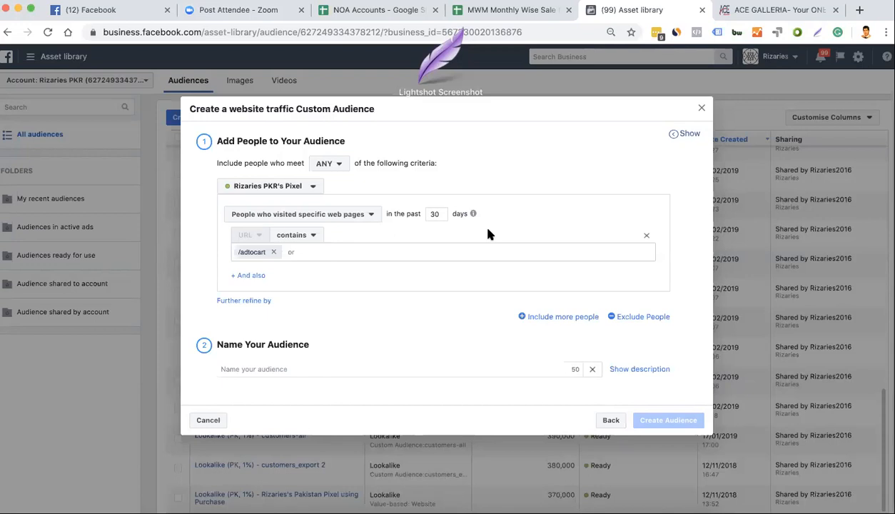
{"action": "left_click", "coordinate": [701, 108]}
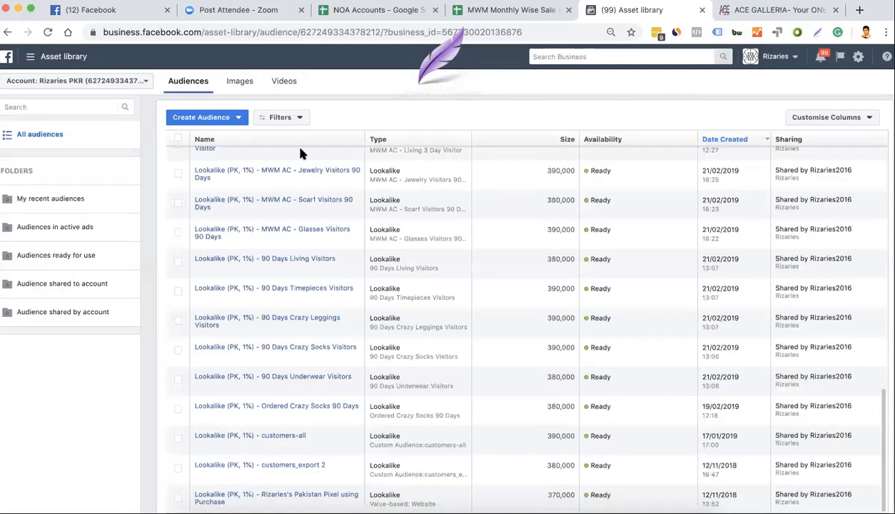
- Start a Lookalike Audience and try its audience size at 2% and 3% before returning it to 1%
{"action": "left_click", "coordinate": [230, 118]}
{"action": "left_click", "coordinate": [228, 155]}
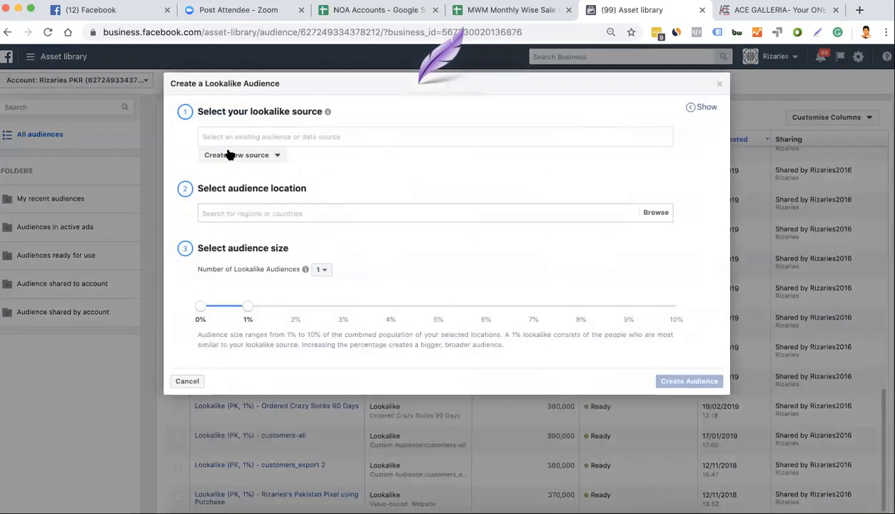
{"action": "left_click_drag", "start_coordinate": [250, 112], "coordinate": [289, 112]}
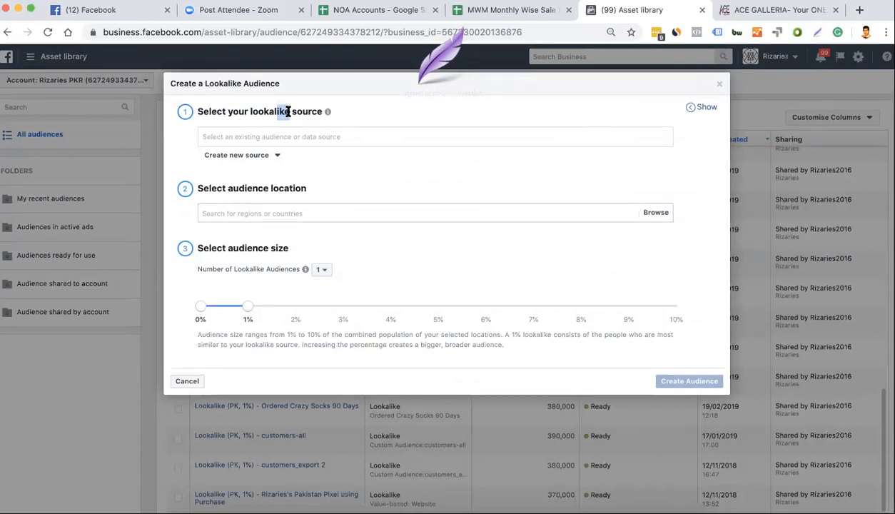
{"action": "left_click", "coordinate": [289, 111]}
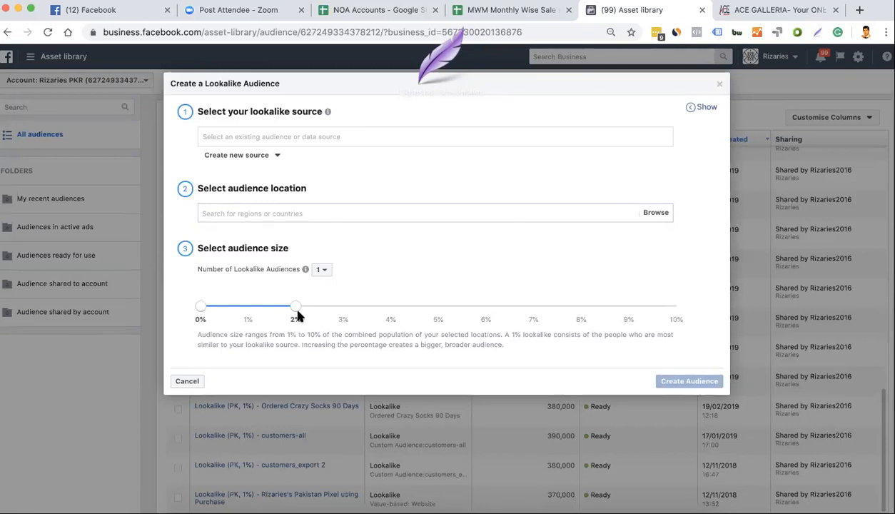
{"action": "left_click_drag", "start_coordinate": [292, 307], "coordinate": [333, 306]}
{"action": "left_click_drag", "start_coordinate": [343, 306], "coordinate": [253, 315]}
- Choose Rizaries PKR's Pixel as the value-based lookalike source and review the highest and lowest values of its Purchase event
{"action": "left_click", "coordinate": [306, 138]}
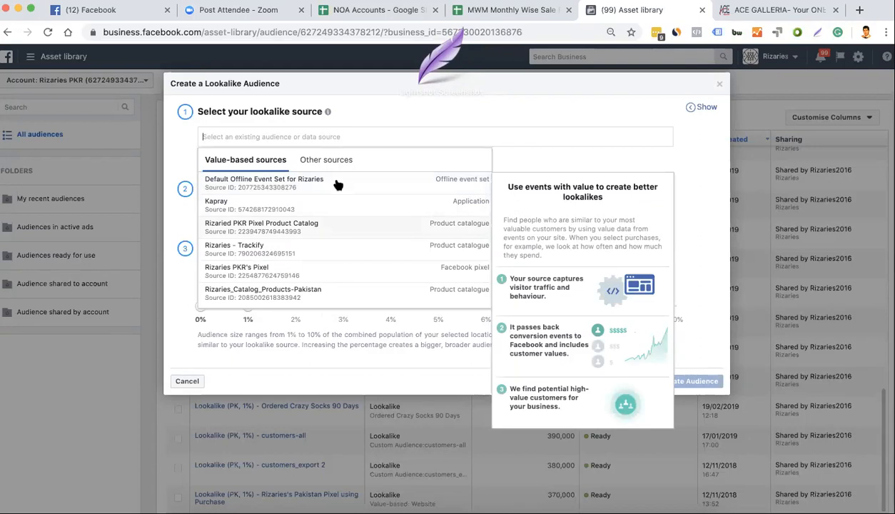
{"action": "left_click", "coordinate": [310, 269]}
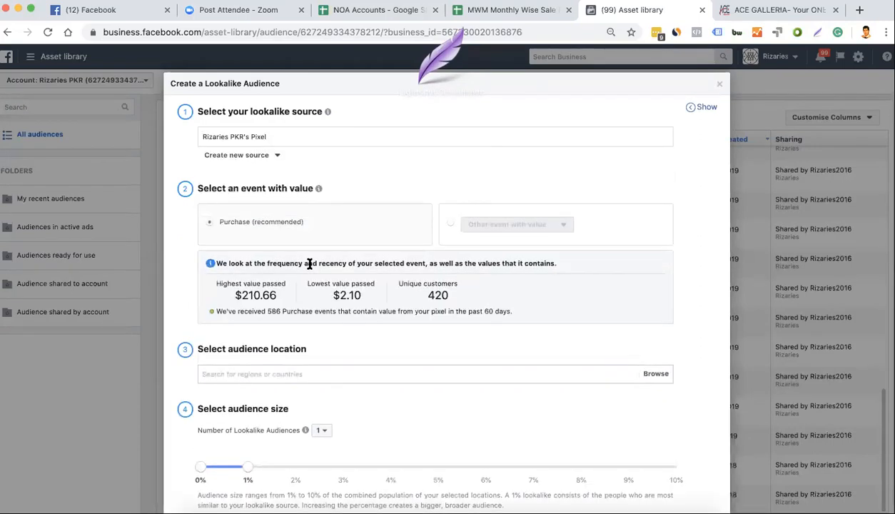
{"action": "scroll", "coordinate": [309, 263], "scroll_direction": "down", "scroll_amount": 1}
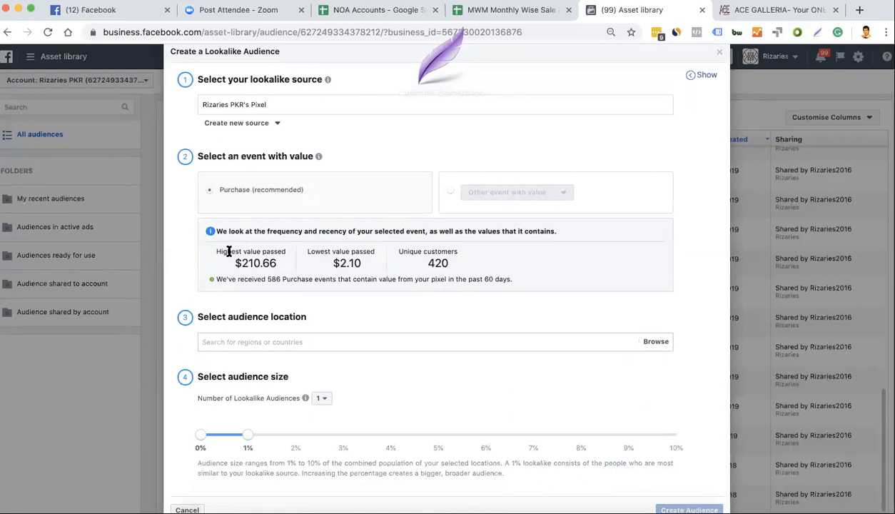
{"action": "left_click_drag", "start_coordinate": [243, 262], "coordinate": [403, 264]}
{"action": "scroll", "coordinate": [381, 283], "scroll_direction": "down", "scroll_amount": 1}
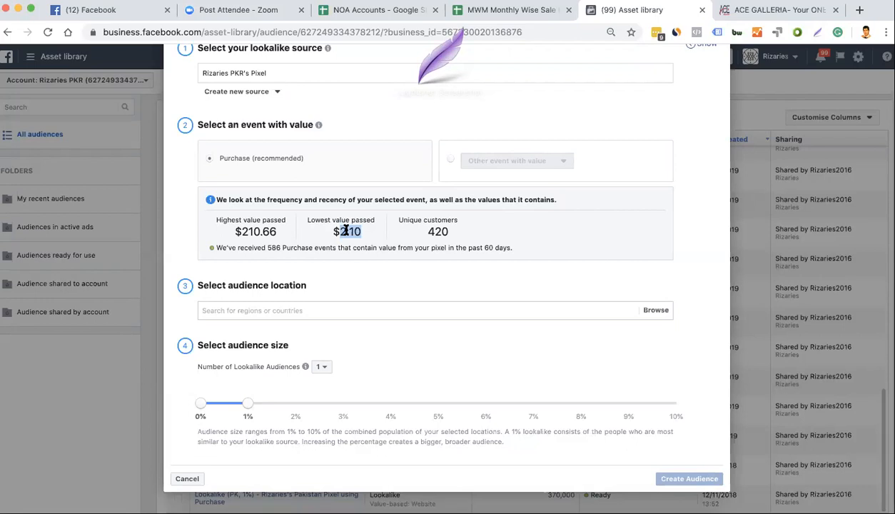
- Try a lookalike audience size of 8%, return it to 1%, and cancel the Lookalike Audience
{"action": "left_click_drag", "start_coordinate": [247, 404], "coordinate": [596, 411]}
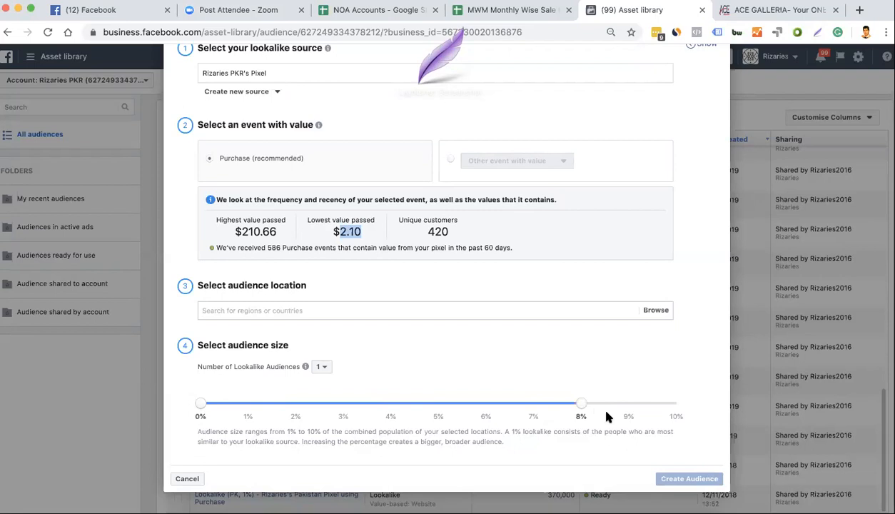
{"action": "left_click_drag", "start_coordinate": [583, 405], "coordinate": [295, 404]}
{"action": "left_click_drag", "start_coordinate": [323, 371], "coordinate": [245, 376]}
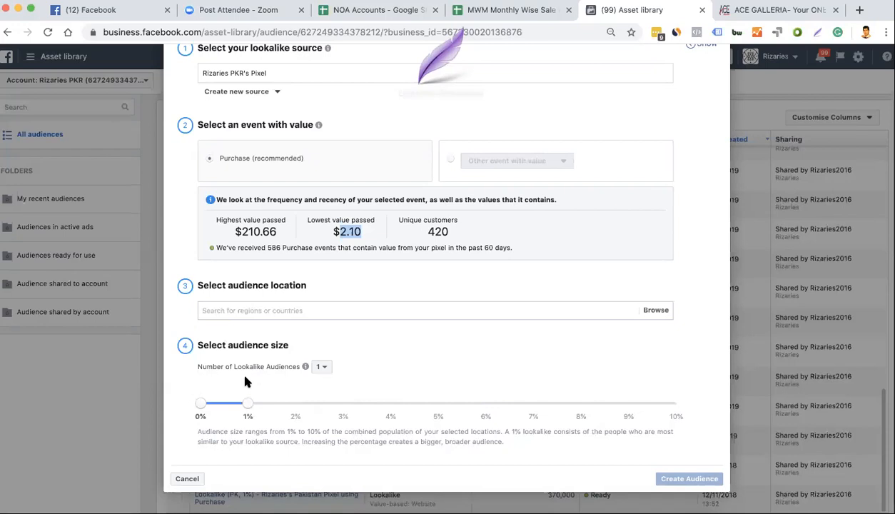
{"action": "left_click", "coordinate": [187, 478]}
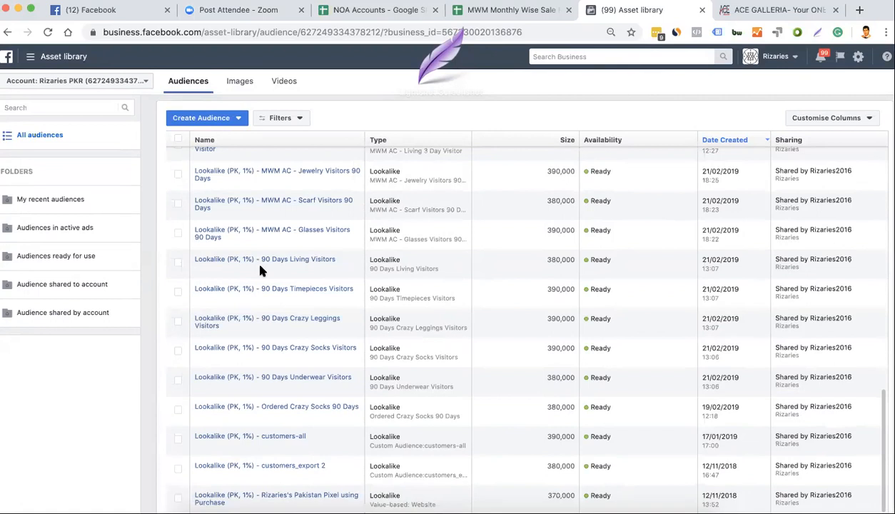
- Open the Bakery Online - WooCommerce catalogue in Catalogue Manager and view its initial WooCommerce product sync data source
{"action": "scroll", "coordinate": [260, 270], "scroll_direction": "up", "scroll_amount": 5}
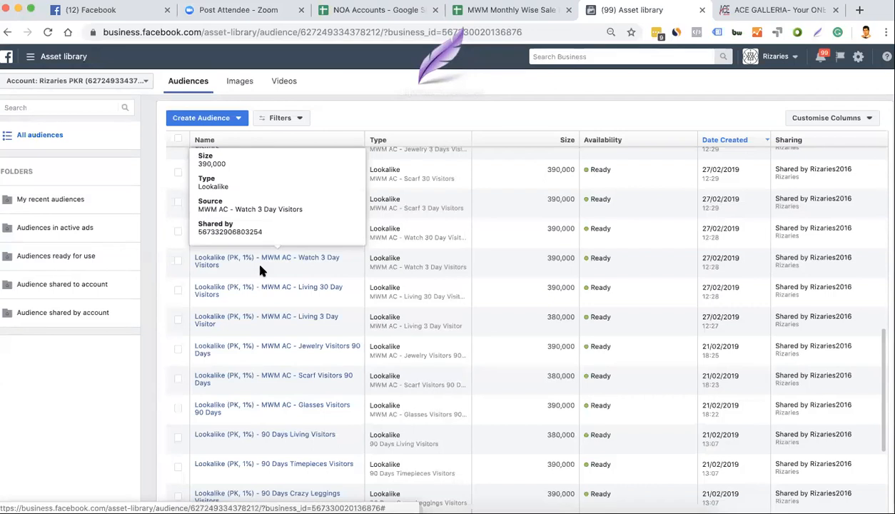
{"action": "scroll", "coordinate": [261, 270], "scroll_direction": "up", "scroll_amount": 3}
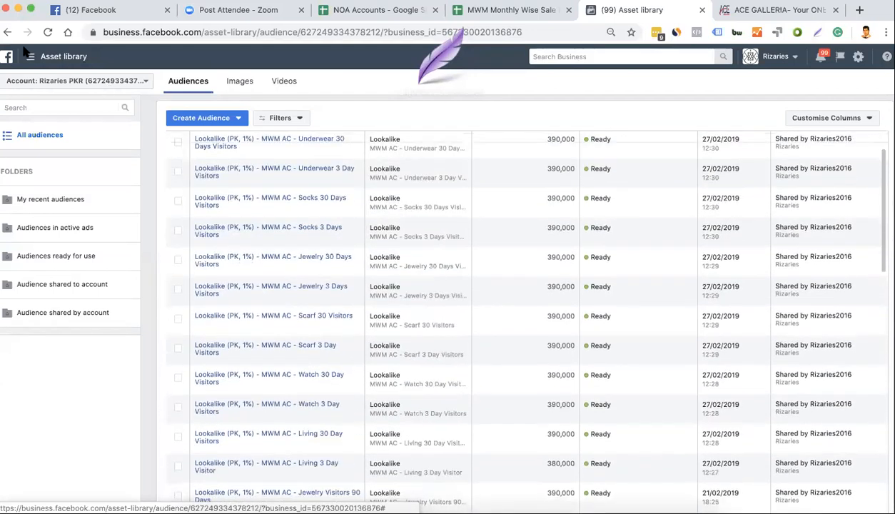
{"action": "left_click", "coordinate": [57, 57]}
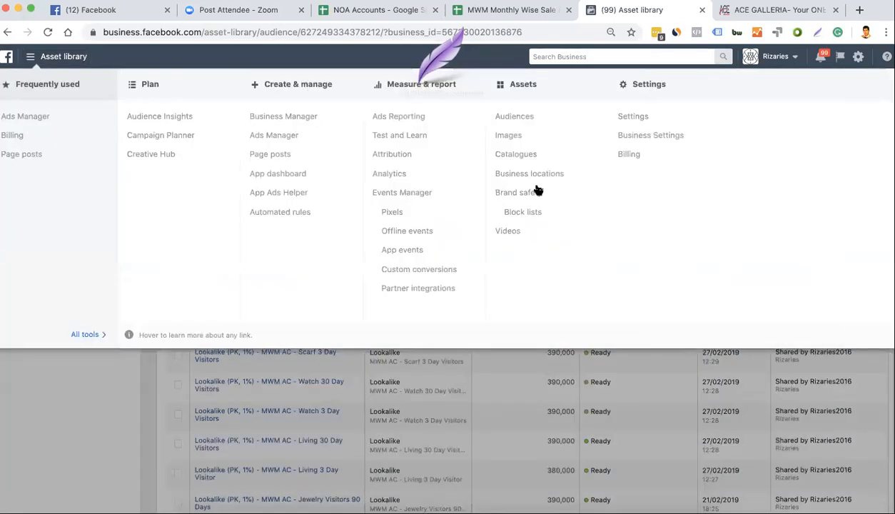
{"action": "left_click", "coordinate": [533, 160]}
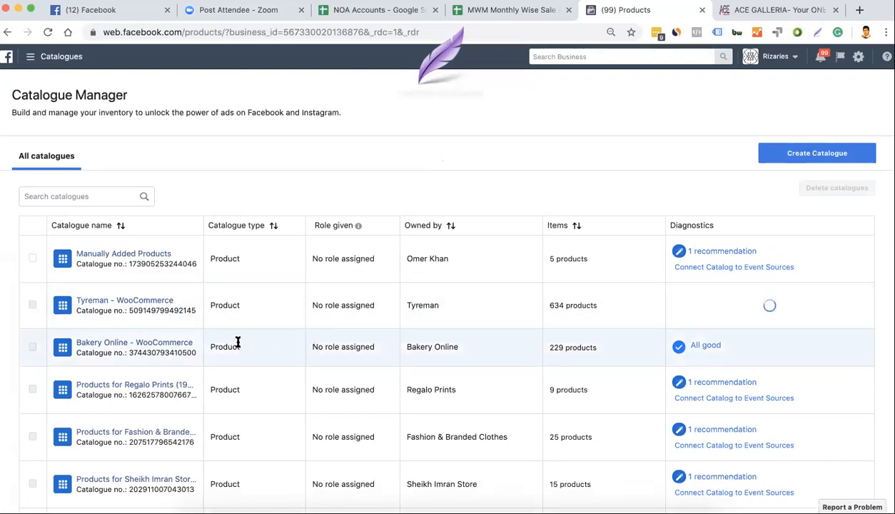
{"action": "left_click", "coordinate": [177, 340]}
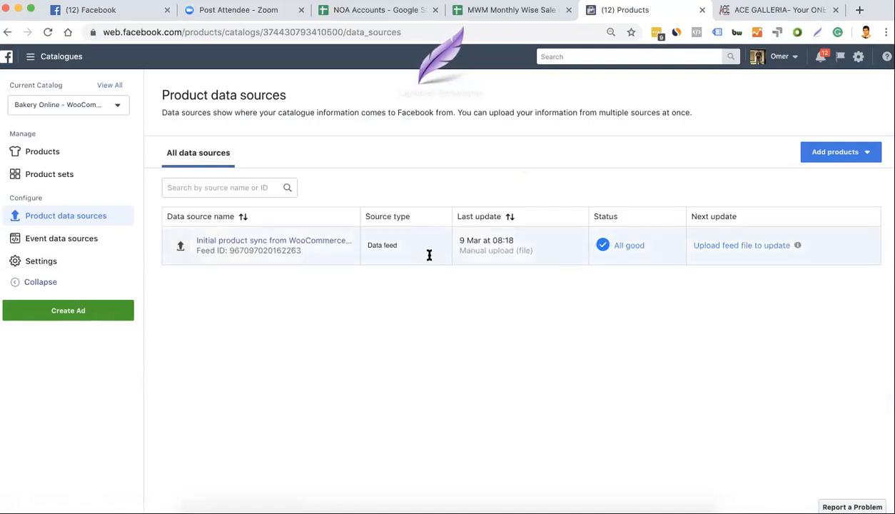
{"action": "left_click", "coordinate": [300, 242]}
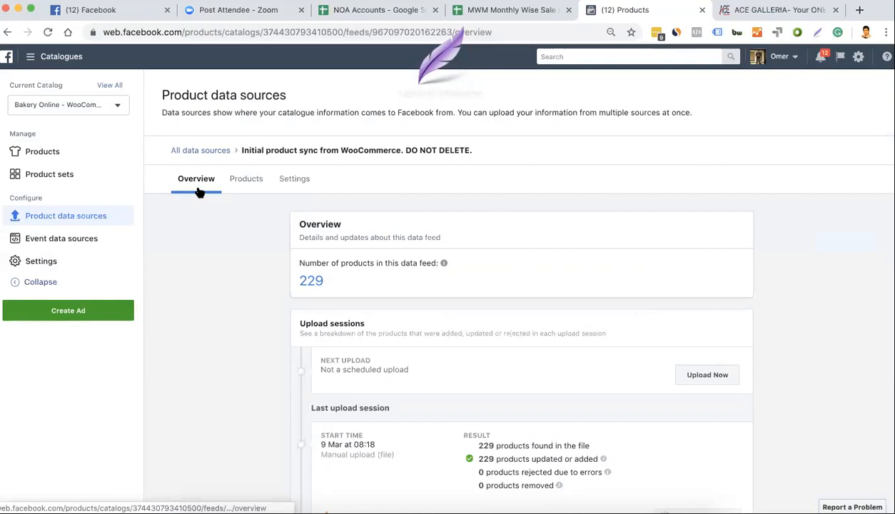
- Browse all products in the Bakery Online catalogue, checking their images, prices and availability
{"action": "left_click", "coordinate": [53, 160]}
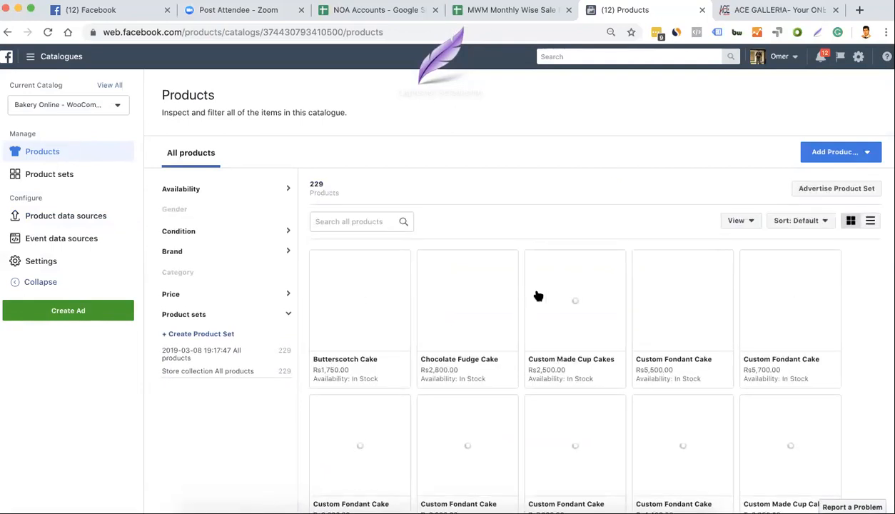
{"action": "scroll", "coordinate": [538, 296], "scroll_direction": "down", "scroll_amount": 3}
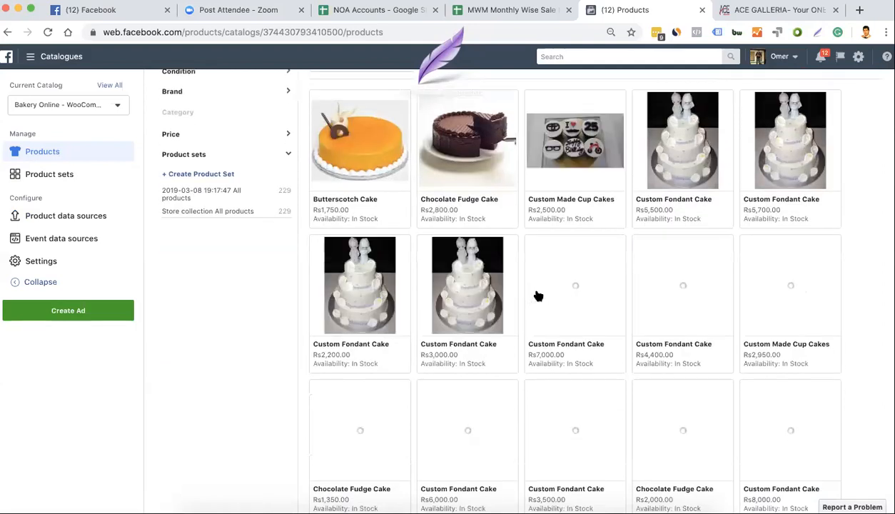
{"action": "scroll", "coordinate": [538, 295], "scroll_direction": "down", "scroll_amount": 5}
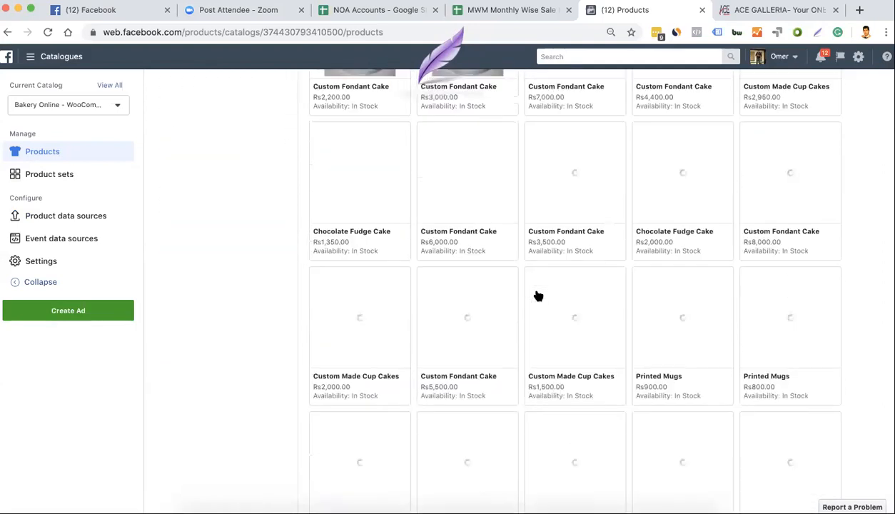
{"action": "scroll", "coordinate": [538, 295], "scroll_direction": "down", "scroll_amount": 6}
{"action": "scroll", "coordinate": [538, 296], "scroll_direction": "down", "scroll_amount": 3}
{"action": "scroll", "coordinate": [538, 296], "scroll_direction": "up", "scroll_amount": 2}
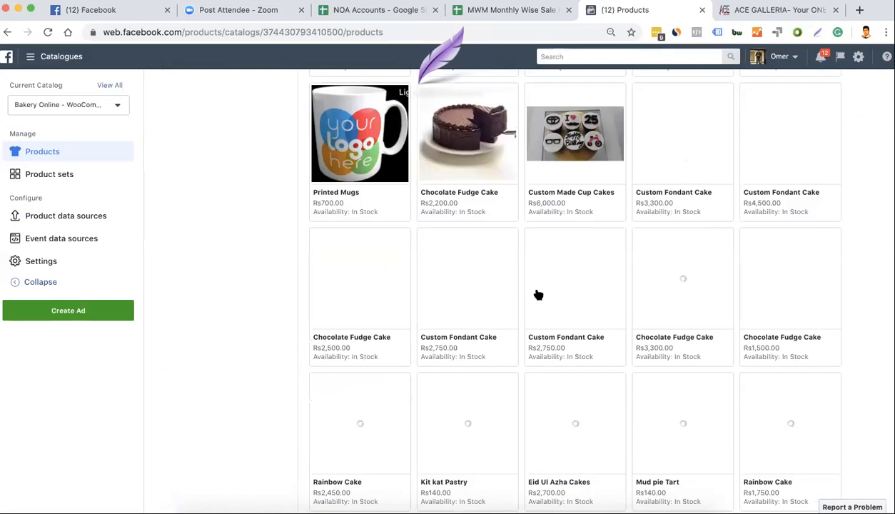
{"action": "scroll", "coordinate": [538, 294], "scroll_direction": "down", "scroll_amount": 15}
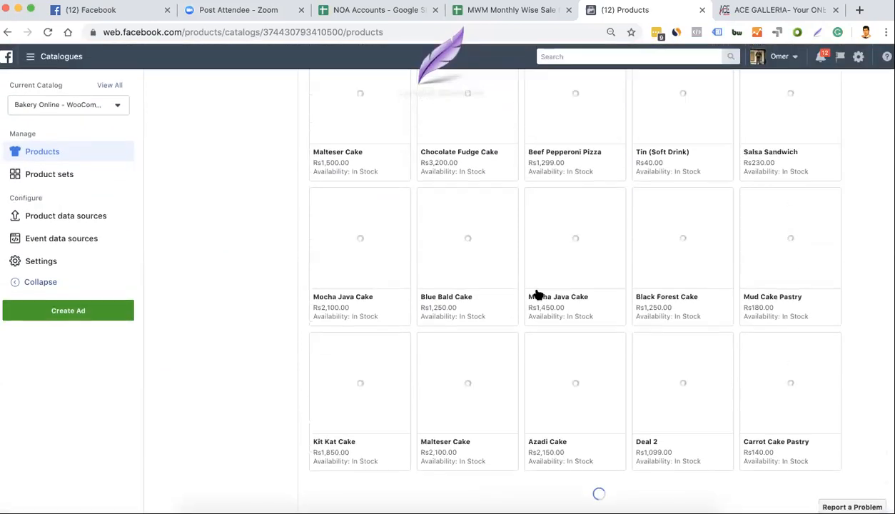
{"action": "scroll", "coordinate": [538, 295], "scroll_direction": "up", "scroll_amount": 6}
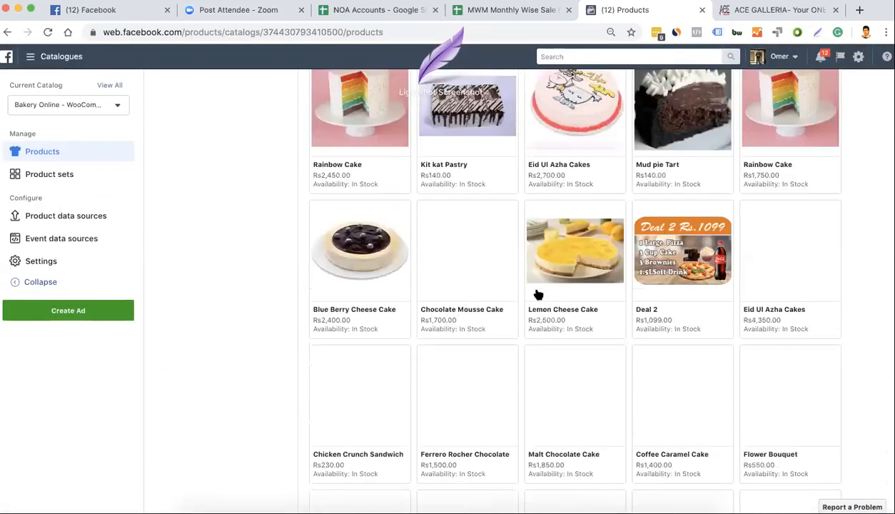
{"action": "scroll", "coordinate": [538, 295], "scroll_direction": "up", "scroll_amount": 10}
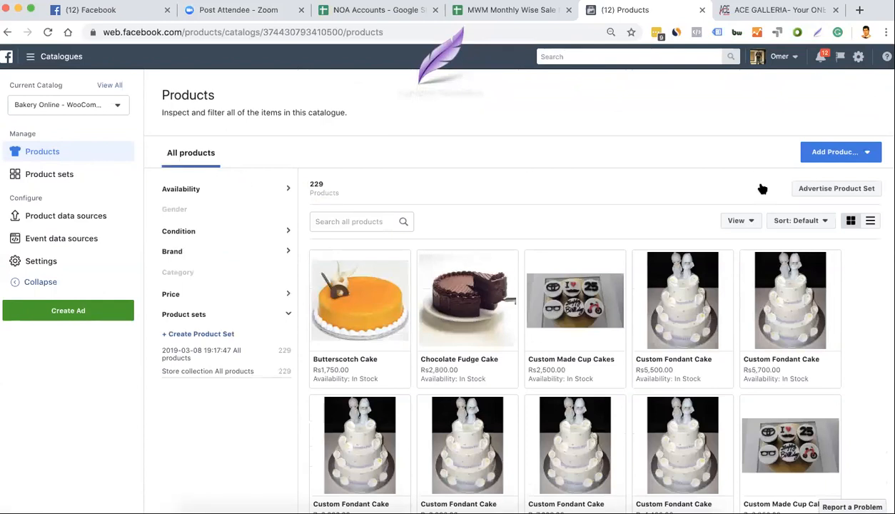
- Examine the Bakery Online catalogue's product sets and its settings, including event sources, image transformations and selling on Facebook
{"action": "left_click", "coordinate": [49, 174]}
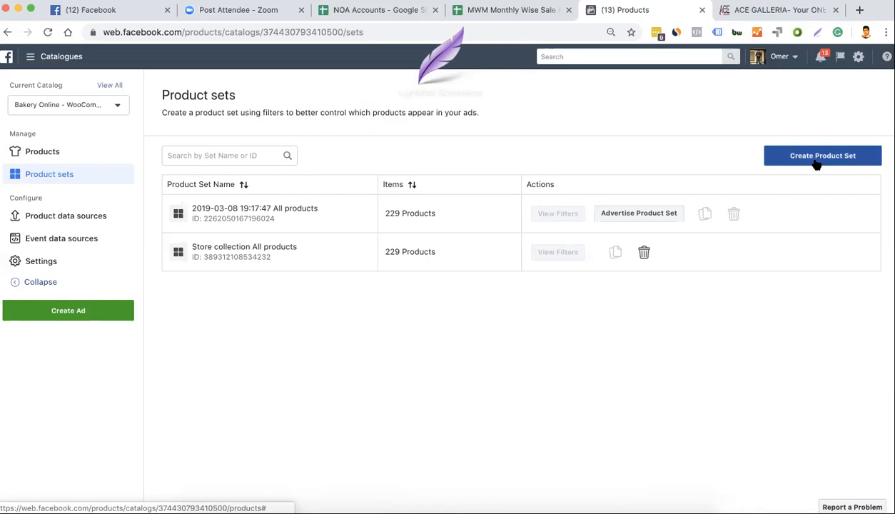
{"action": "left_click", "coordinate": [72, 261]}
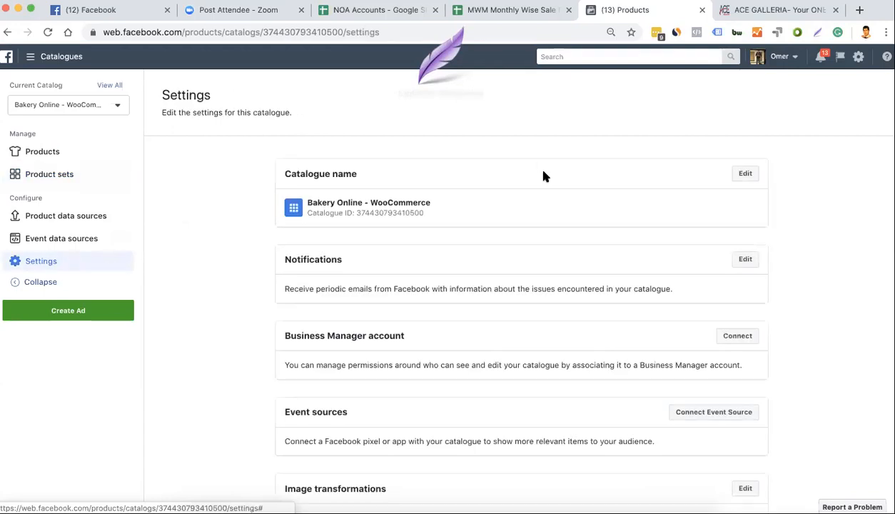
{"action": "scroll", "coordinate": [539, 251], "scroll_direction": "down", "scroll_amount": 5}
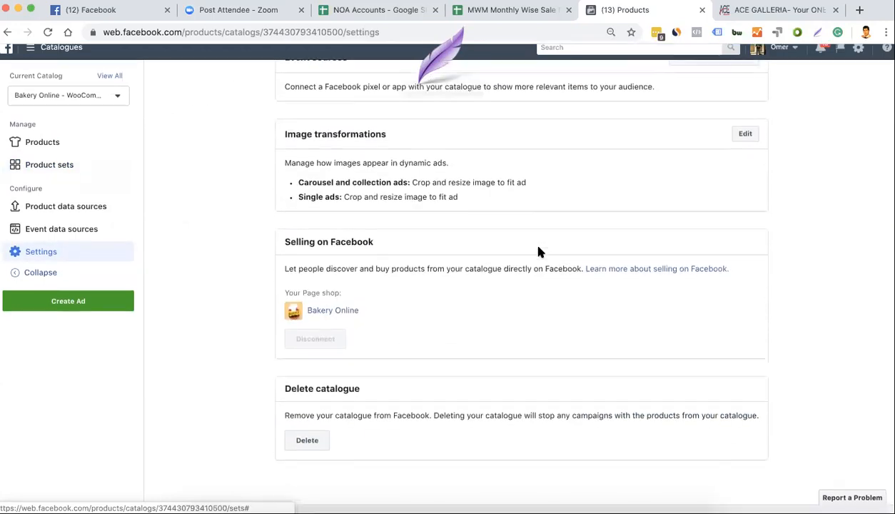
{"action": "scroll", "coordinate": [542, 261], "scroll_direction": "up", "scroll_amount": 5}
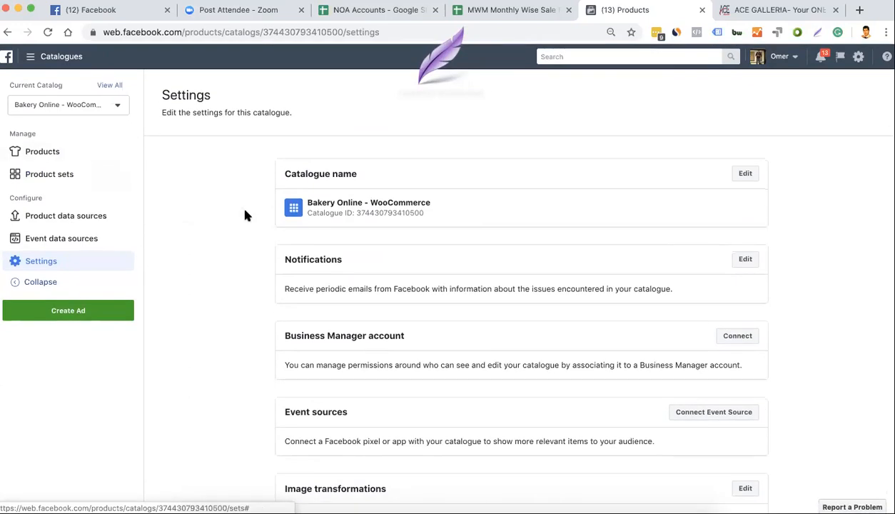
- Go to Ads Manager and start creating a new campaign
{"action": "left_click", "coordinate": [38, 56]}
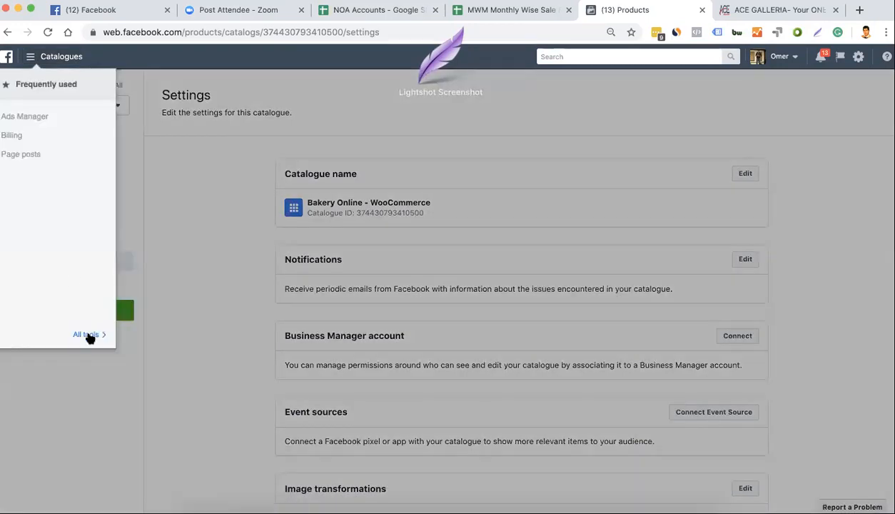
{"action": "left_click", "coordinate": [89, 335]}
{"action": "left_click", "coordinate": [105, 397]}
{"action": "left_click", "coordinate": [45, 57]}
{"action": "left_click", "coordinate": [40, 121]}
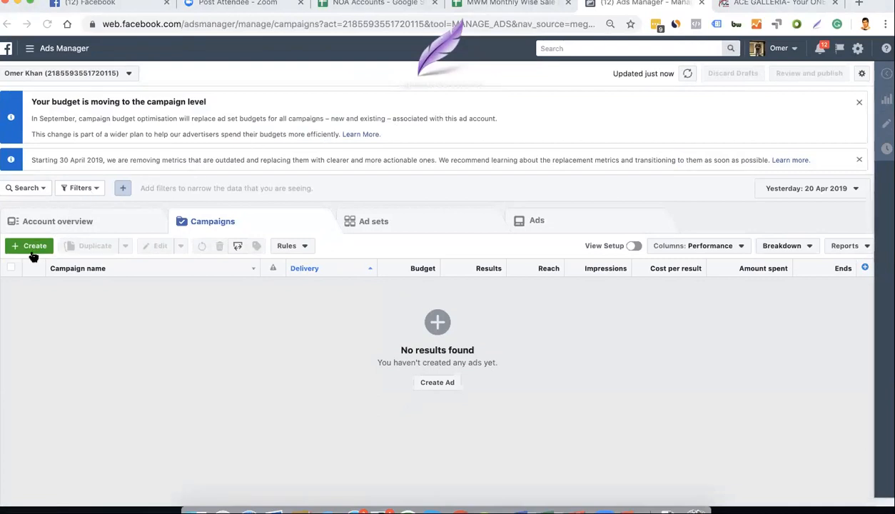
{"action": "left_click", "coordinate": [32, 252]}
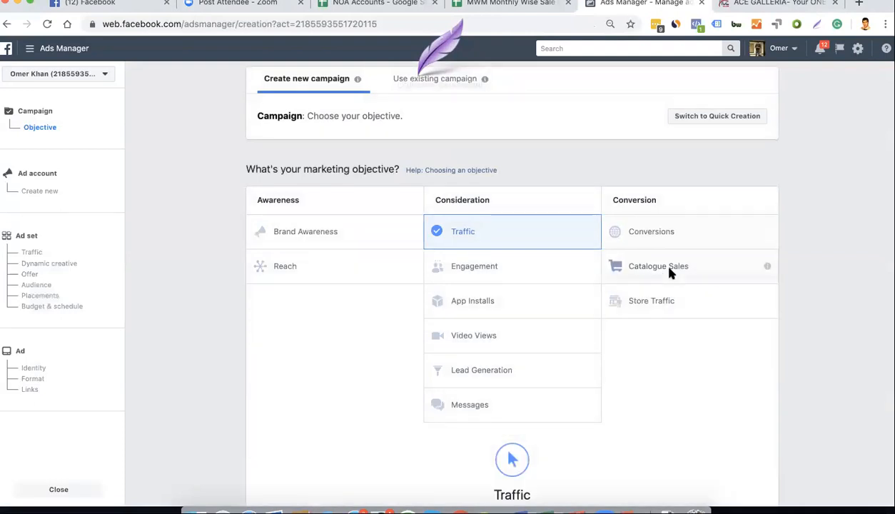
{"action": "left_click", "coordinate": [671, 271]}
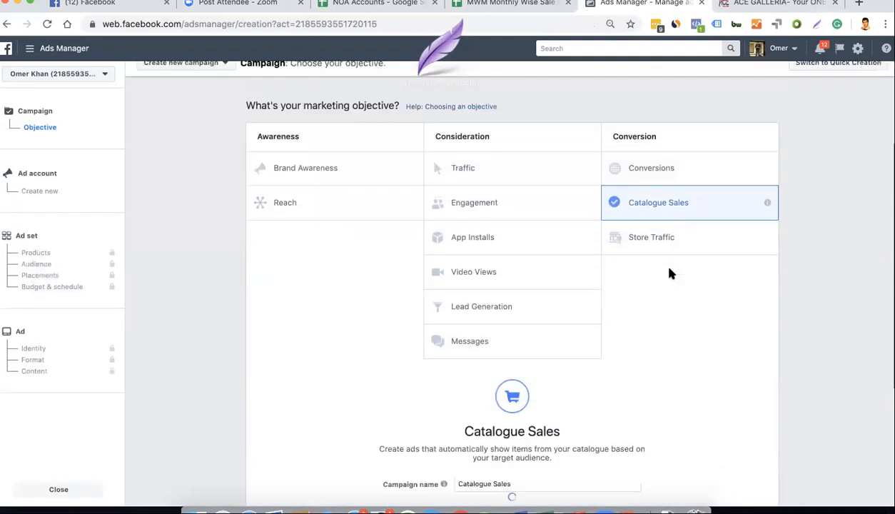
{"action": "scroll", "coordinate": [671, 274], "scroll_direction": "down", "scroll_amount": 3}
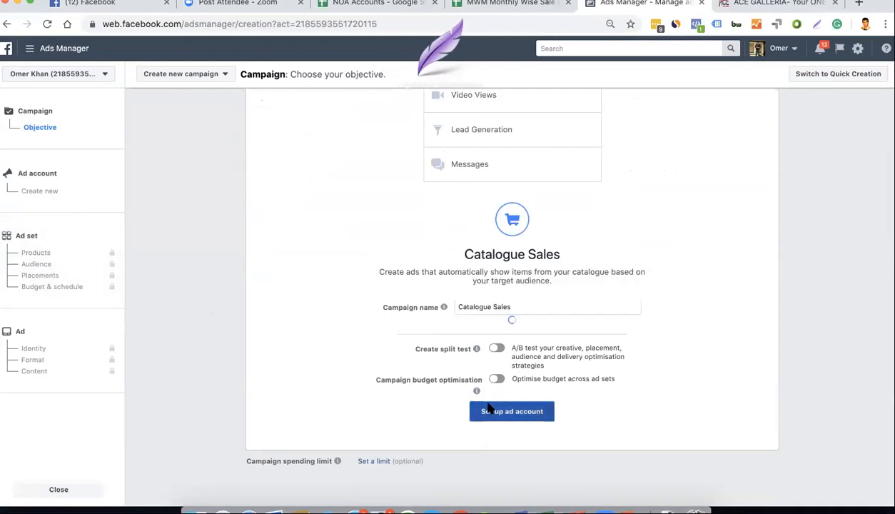
{"action": "scroll", "coordinate": [670, 283], "scroll_direction": "up", "scroll_amount": 3}
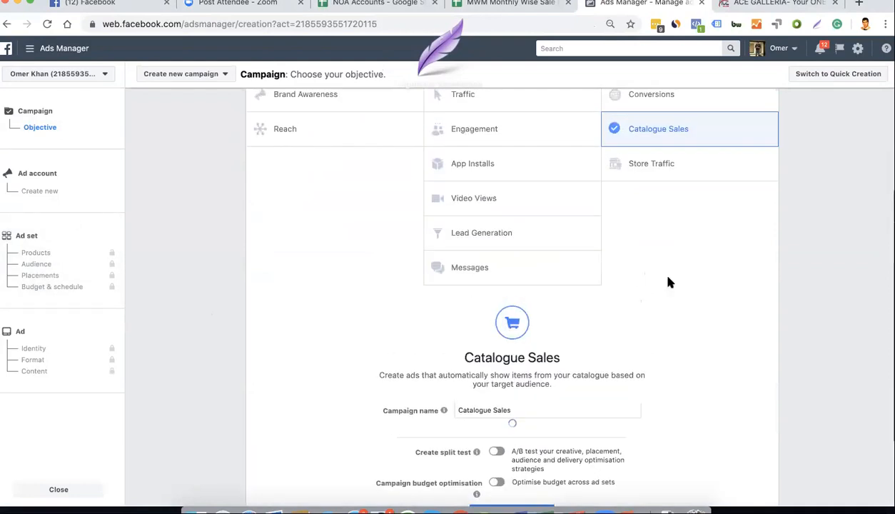
{"action": "scroll", "coordinate": [85, 79], "scroll_direction": "up", "scroll_amount": 2}
{"action": "scroll", "coordinate": [78, 78], "scroll_direction": "up", "scroll_amount": 1}
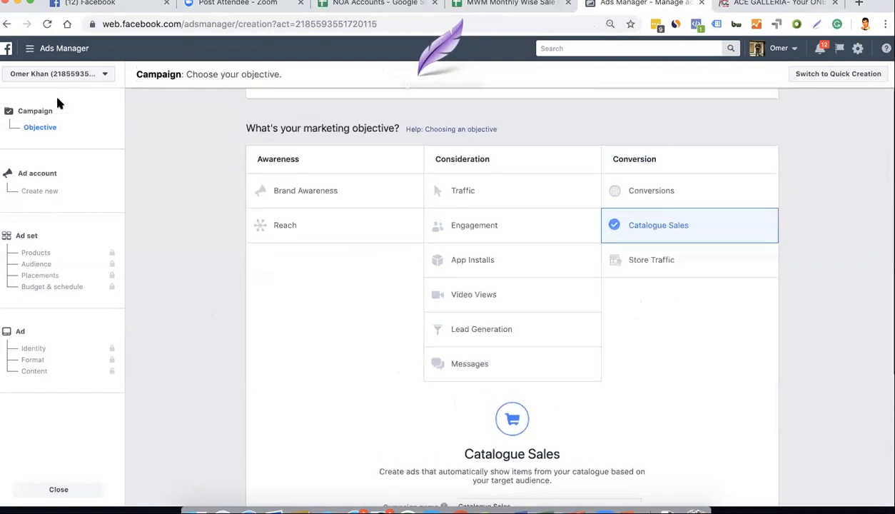
- Switch campaign creation to the Rizaries PKR ad account, discarding the unsaved changes, and dismiss the earlier Conversions draft
{"action": "left_click", "coordinate": [57, 74]}
{"action": "type", "text": "riz"}
{"action": "left_click", "coordinate": [77, 183]}
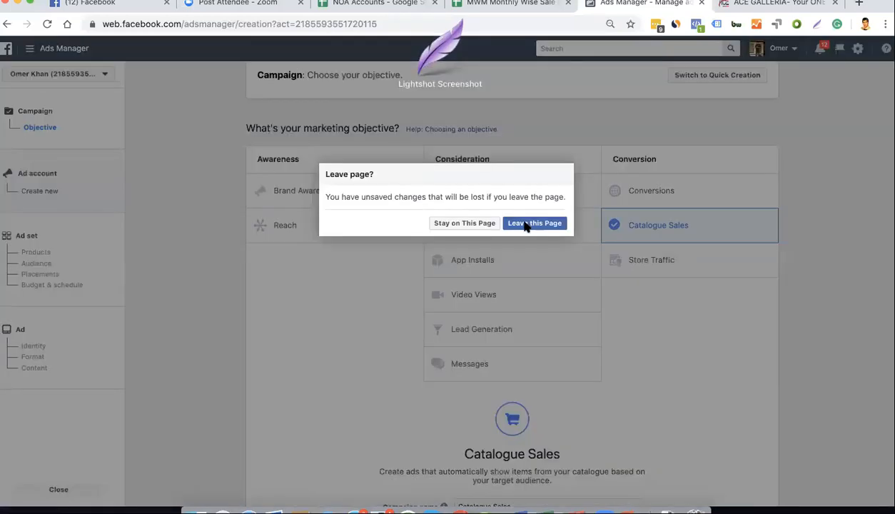
{"action": "left_click", "coordinate": [526, 224]}
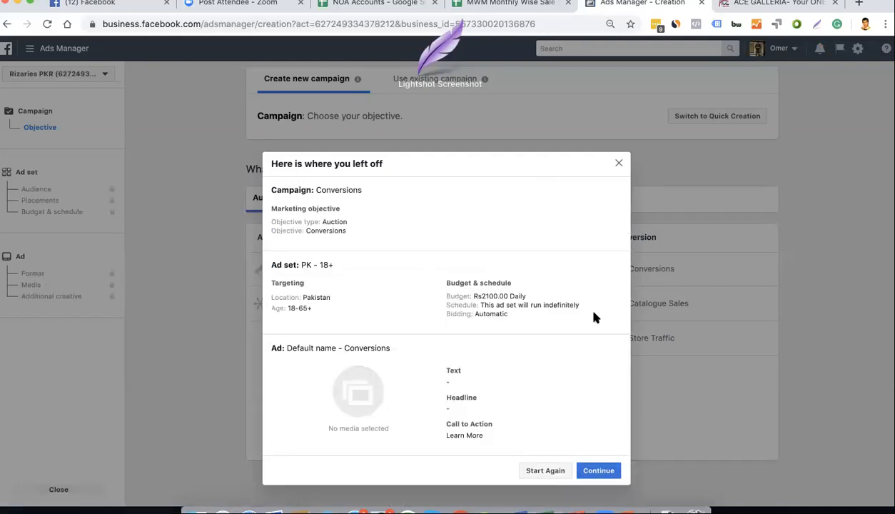
{"action": "left_click", "coordinate": [619, 163]}
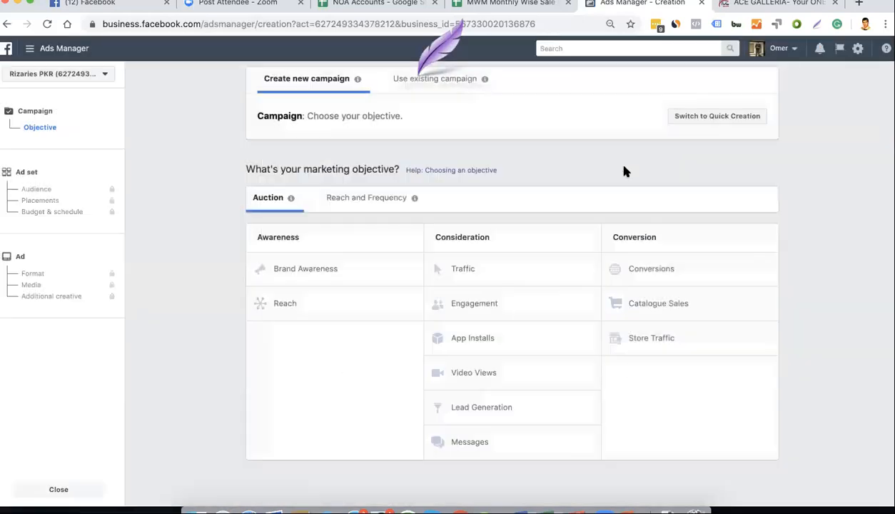
- Choose Catalogue Sales as the campaign's marketing objective and continue to the ad set
{"action": "left_click", "coordinate": [663, 301]}
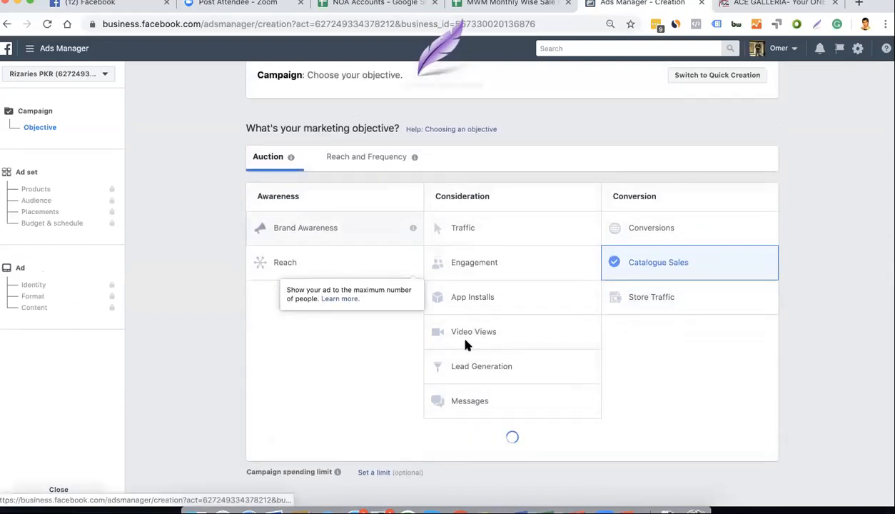
{"action": "scroll", "coordinate": [501, 404], "scroll_direction": "down", "scroll_amount": 5}
{"action": "left_click", "coordinate": [500, 404]}
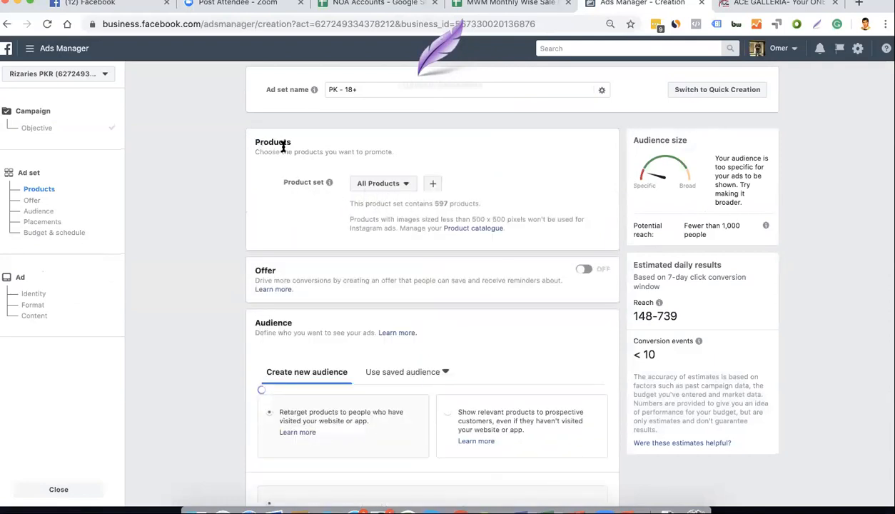
- Preview the items in the All Products set and use it as the ad set's product set
{"action": "left_click", "coordinate": [376, 183]}
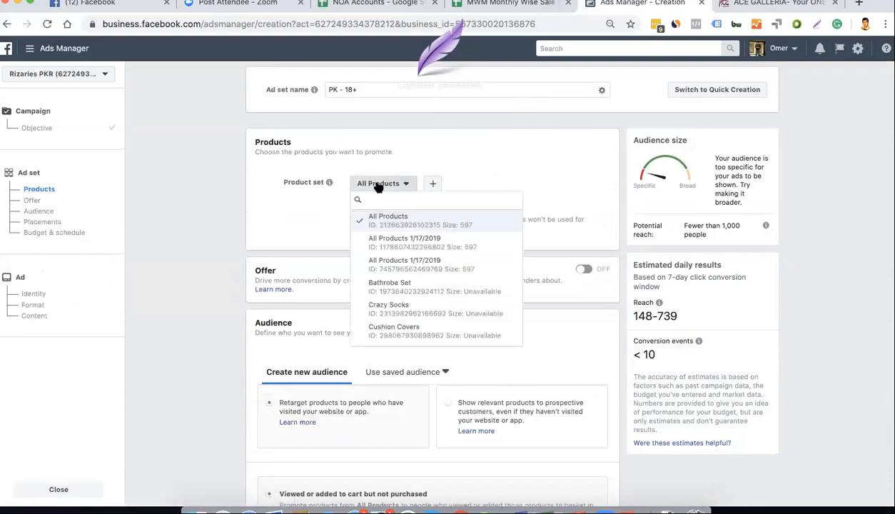
{"action": "mouse_move", "coordinate": [470, 232]}
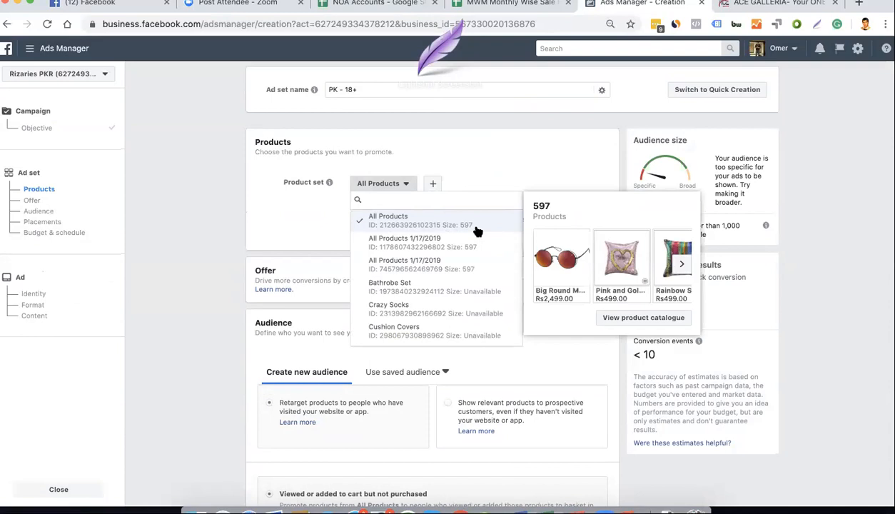
{"action": "left_click", "coordinate": [475, 229]}
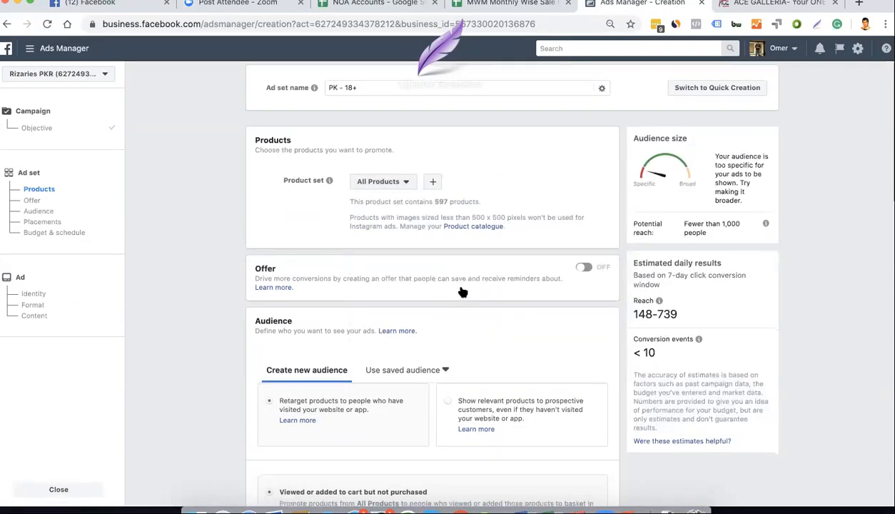
- Examine the ad set's audience options for retargeting website visitors, from Viewed or added to cart to Custom combination
{"action": "scroll", "coordinate": [460, 291], "scroll_direction": "down", "scroll_amount": 3}
{"action": "scroll", "coordinate": [423, 271], "scroll_direction": "down", "scroll_amount": 1}
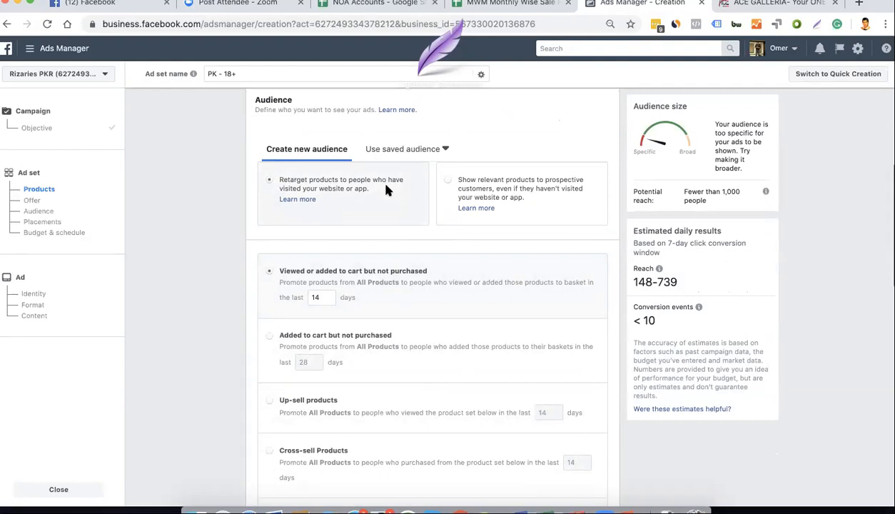
{"action": "scroll", "coordinate": [386, 189], "scroll_direction": "down", "scroll_amount": 2}
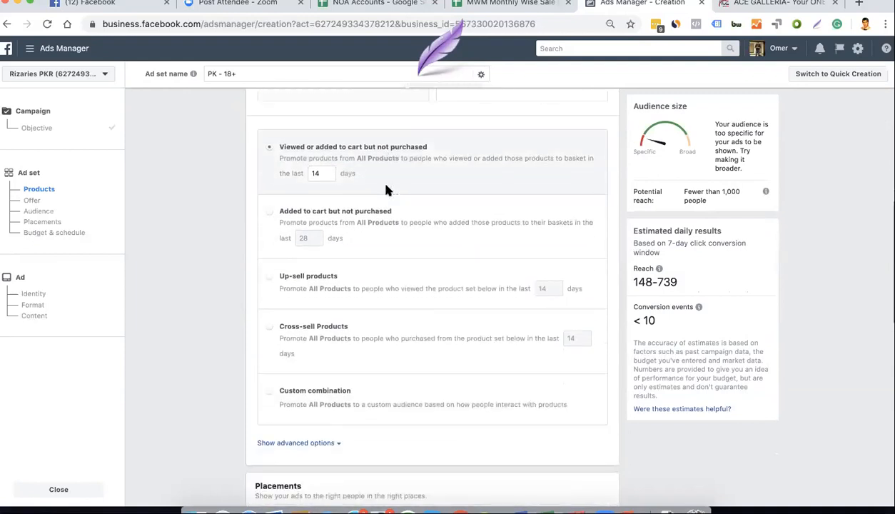
{"action": "scroll", "coordinate": [386, 187], "scroll_direction": "up", "scroll_amount": 2}
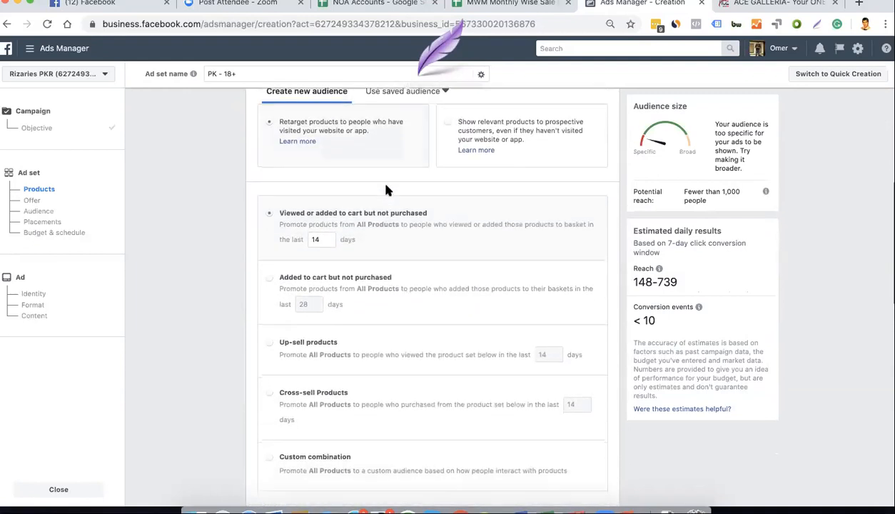
{"action": "scroll", "coordinate": [386, 189], "scroll_direction": "up", "scroll_amount": 1}
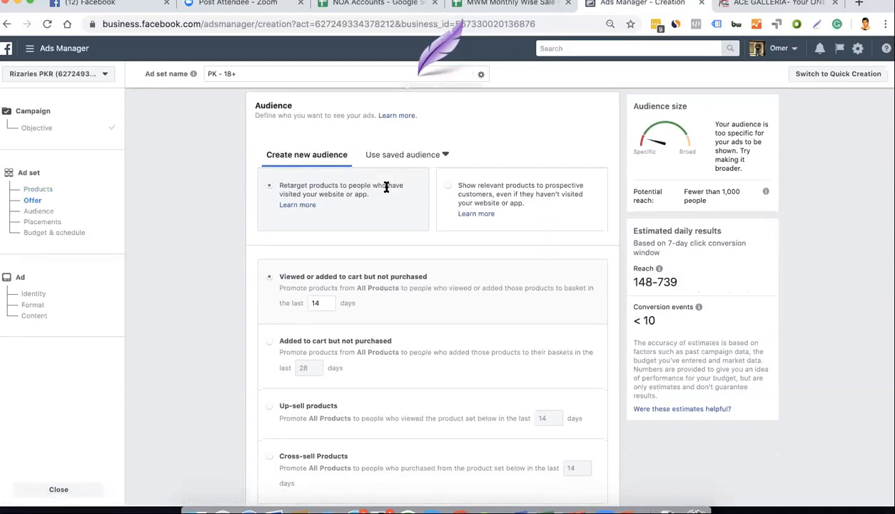
{"action": "scroll", "coordinate": [386, 187], "scroll_direction": "down", "scroll_amount": 1}
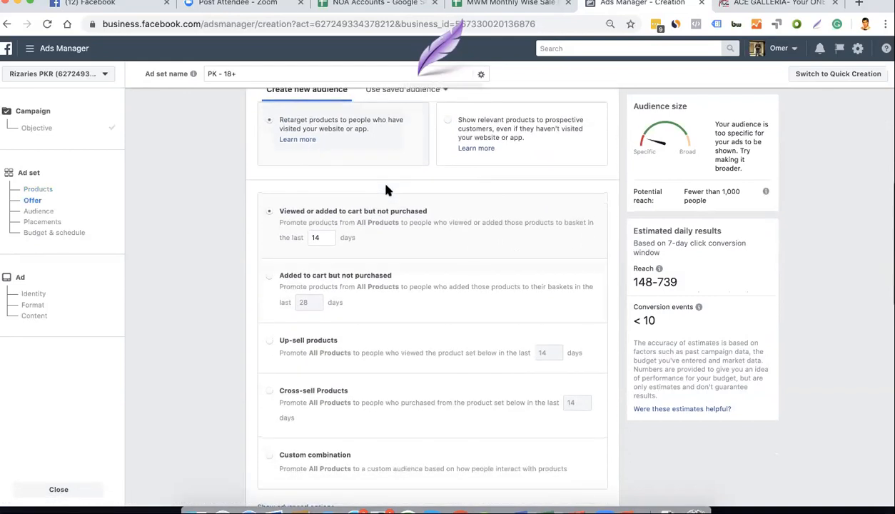
{"action": "scroll", "coordinate": [385, 189], "scroll_direction": "up", "scroll_amount": 1}
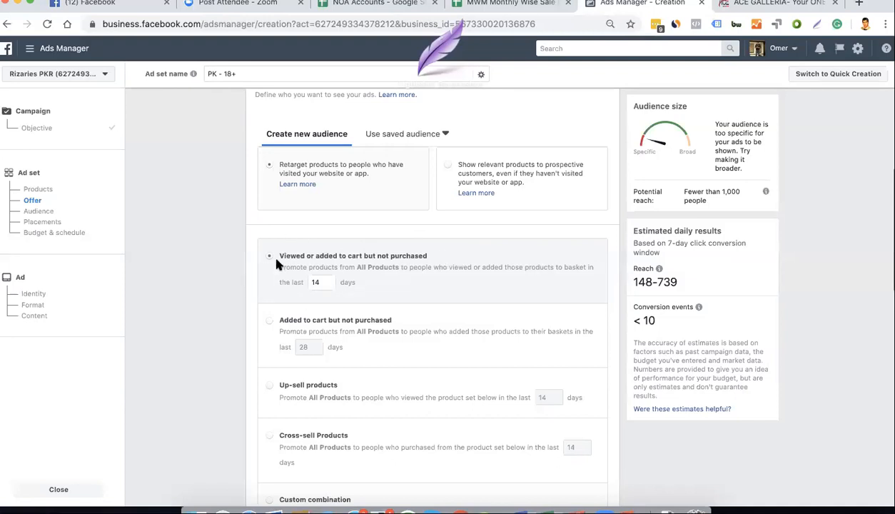
{"action": "left_click_drag", "start_coordinate": [279, 259], "coordinate": [412, 257]}
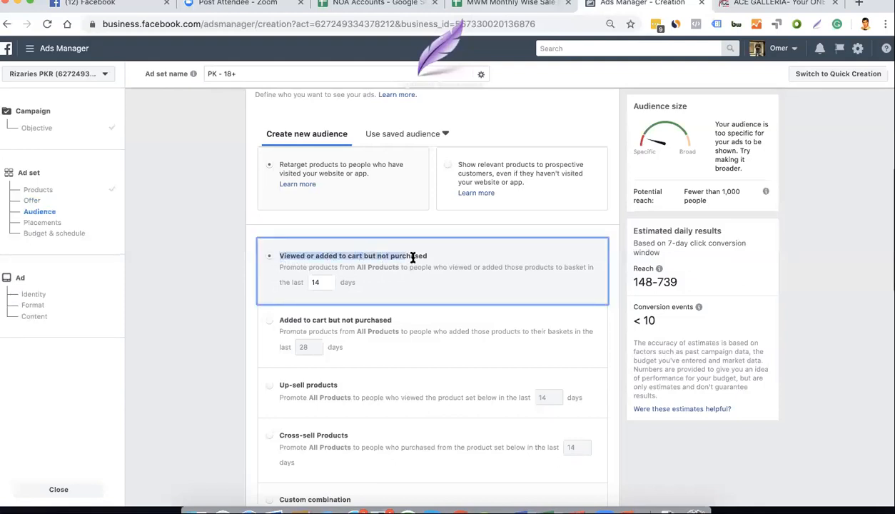
- Set the look-back window for Viewed or added to cart but not purchased to 180 days
{"action": "left_click", "coordinate": [322, 279]}
{"action": "left_click_drag", "start_coordinate": [311, 282], "coordinate": [326, 284]}
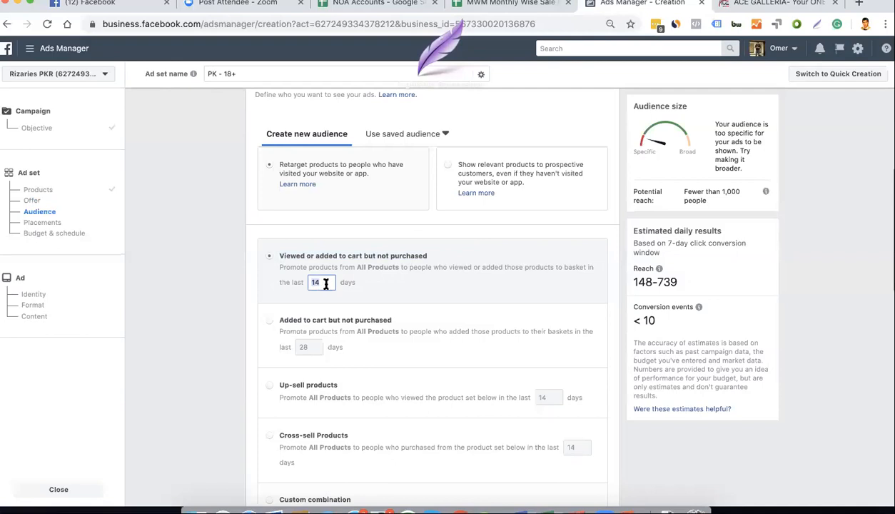
{"action": "type", "text": "1"}
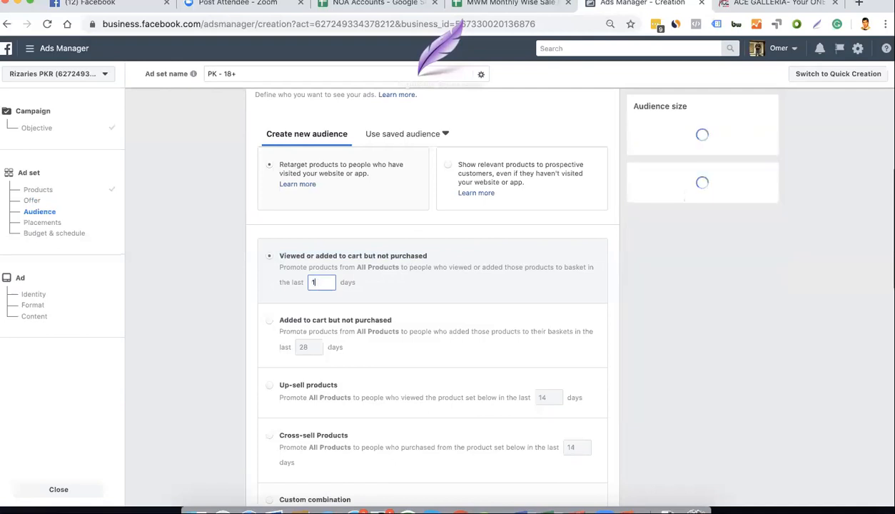
{"action": "key", "text": "BackSpace"}
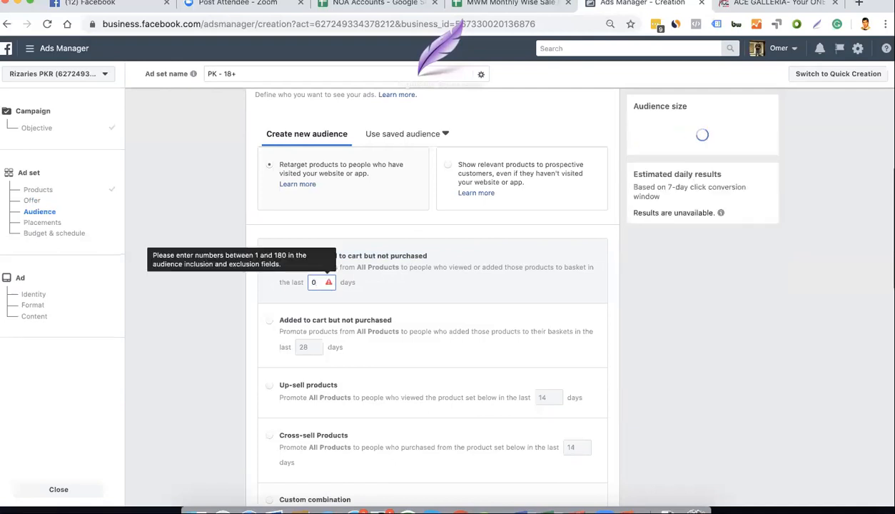
{"action": "type", "text": "3"}
{"action": "key", "text": "BackSpace"}
{"action": "type", "text": "180"}
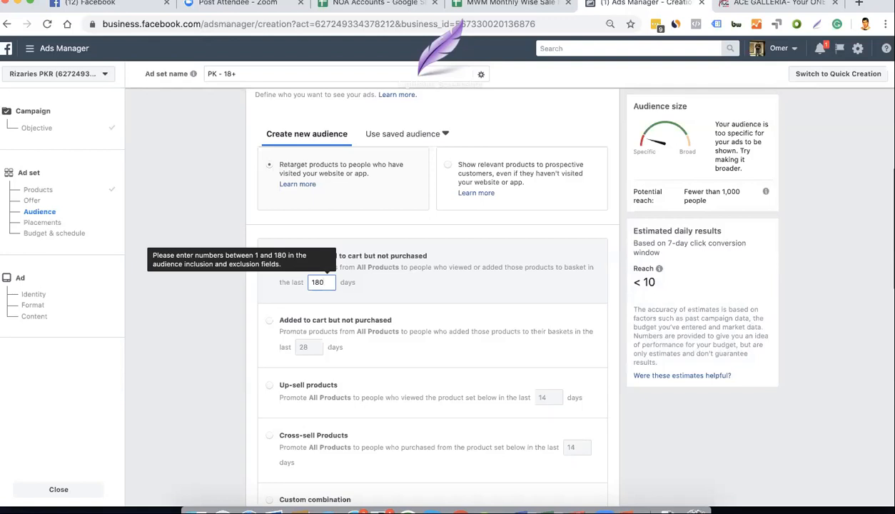
- Shorten the Viewed or added to cart but not purchased window to 1 day, after trying 0
{"action": "key", "text": "BackSpace"}
{"action": "key", "text": "BackSpace"}
{"action": "key", "text": "BackSpace"}
{"action": "type", "text": "0"}
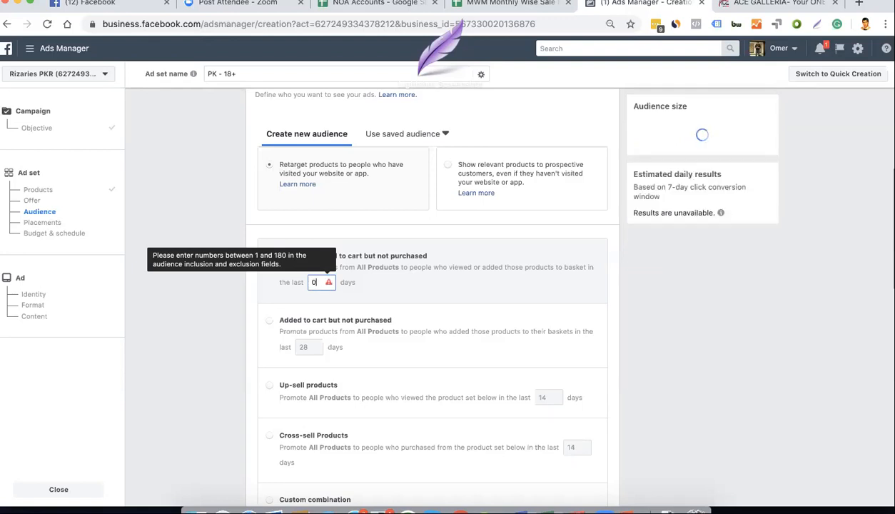
{"action": "key", "text": "BackSpace"}
{"action": "type", "text": "1"}
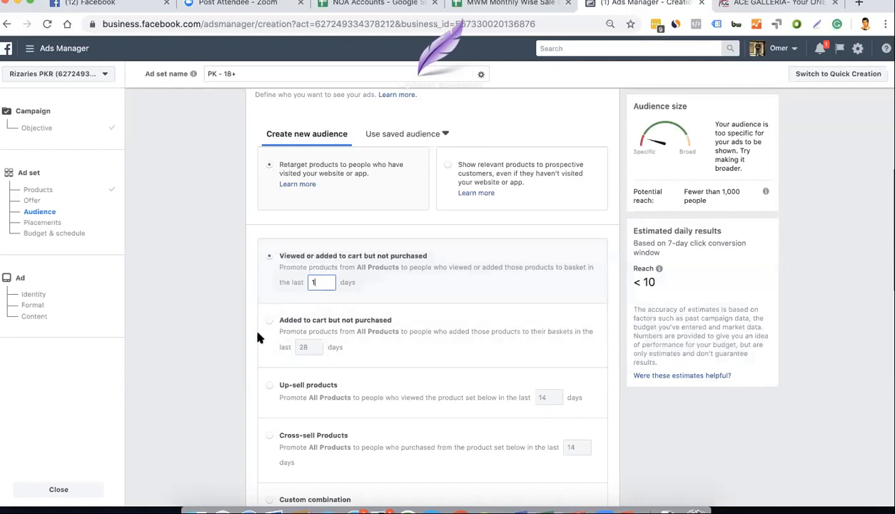
- Compare the day windows of the two non-purchaser options, ending with Added to cart but not purchased selected
{"action": "left_click", "coordinate": [274, 321]}
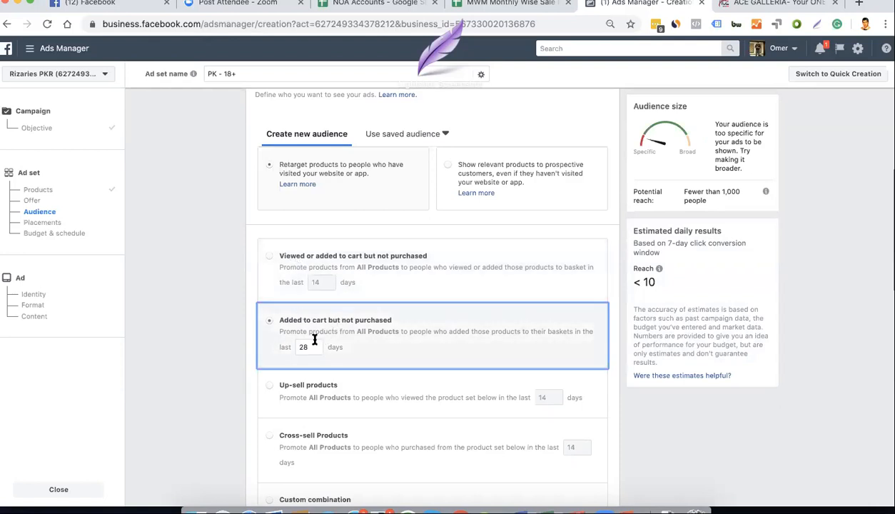
{"action": "left_click", "coordinate": [325, 294]}
{"action": "double_click", "coordinate": [322, 283]}
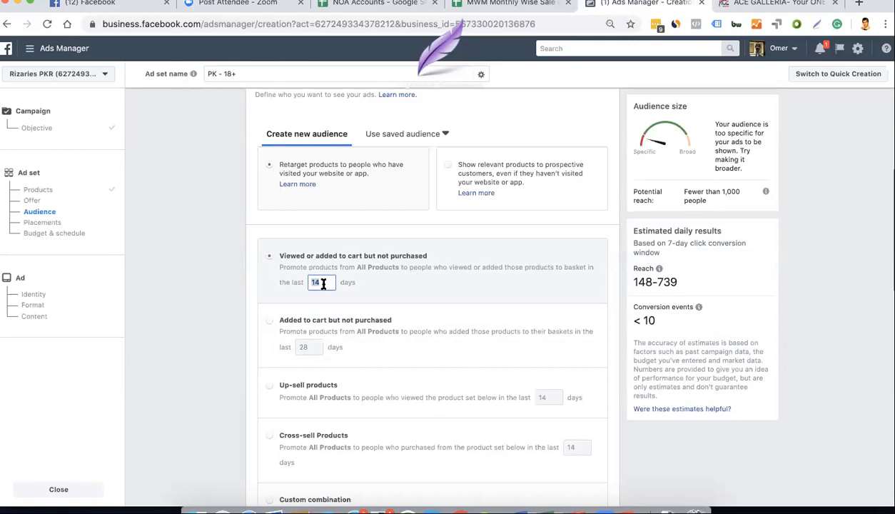
{"action": "left_click", "coordinate": [322, 341]}
{"action": "double_click", "coordinate": [314, 344]}
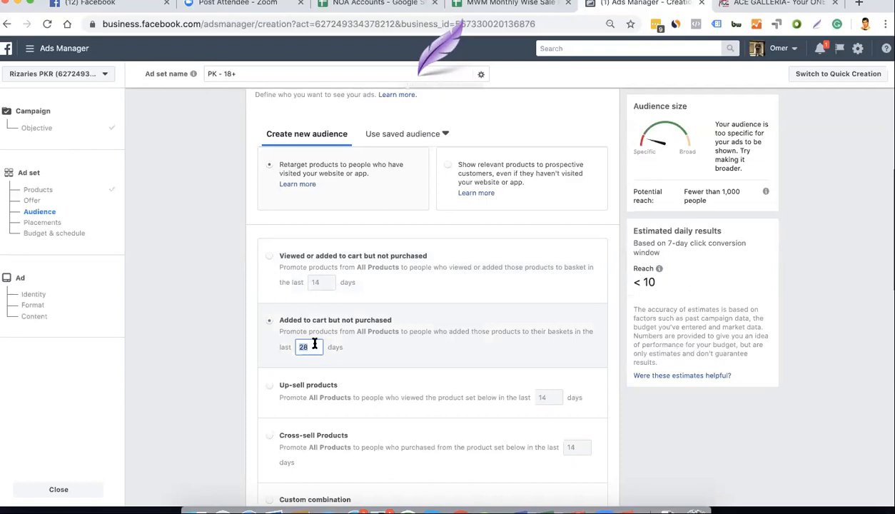
{"action": "scroll", "coordinate": [314, 345], "scroll_direction": "down", "scroll_amount": 1}
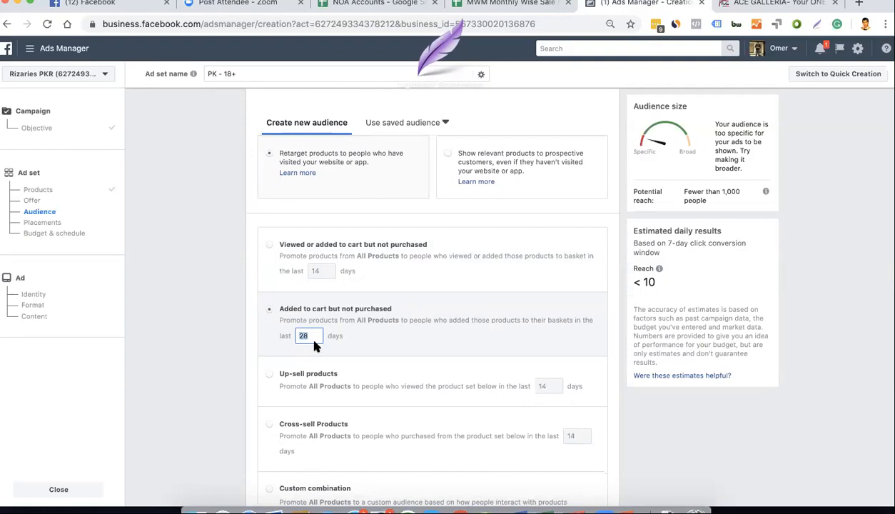
- Choose Up-sell products as the retargeting type, with All Products as the viewed product set
{"action": "scroll", "coordinate": [318, 343], "scroll_direction": "down", "scroll_amount": 2}
{"action": "left_click", "coordinate": [334, 339]}
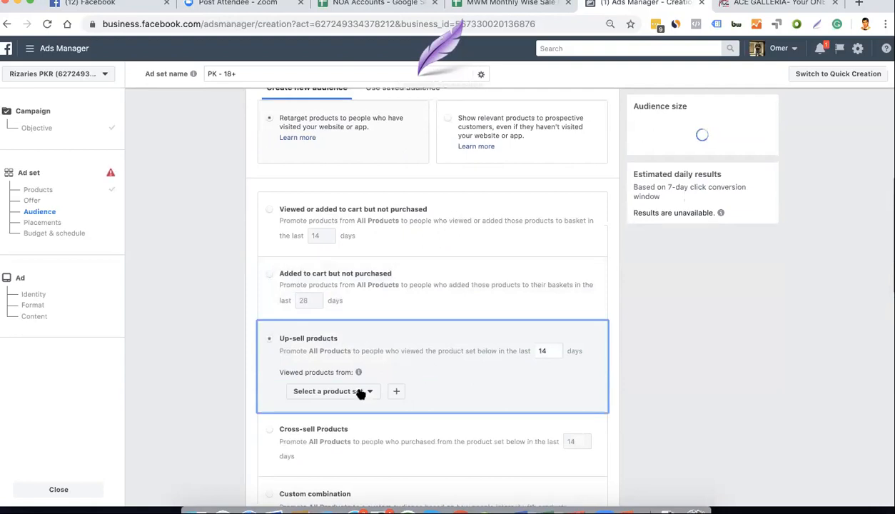
{"action": "left_click", "coordinate": [360, 393]}
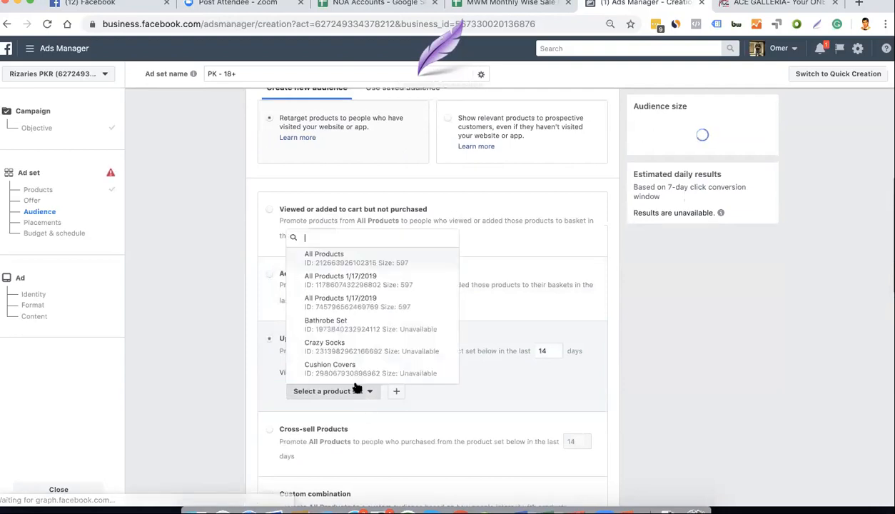
{"action": "left_click", "coordinate": [374, 260]}
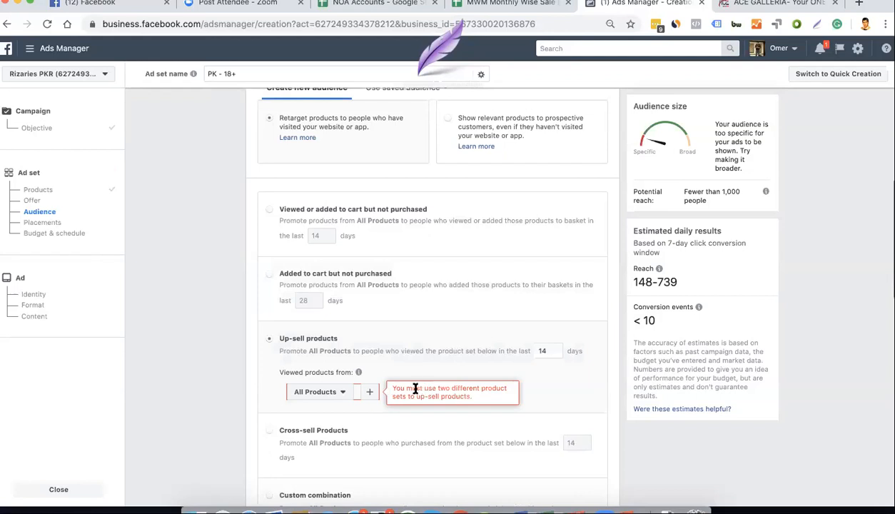
- View the form for creating a new up-sell product set, and close it without creating one
{"action": "left_click", "coordinate": [369, 394]}
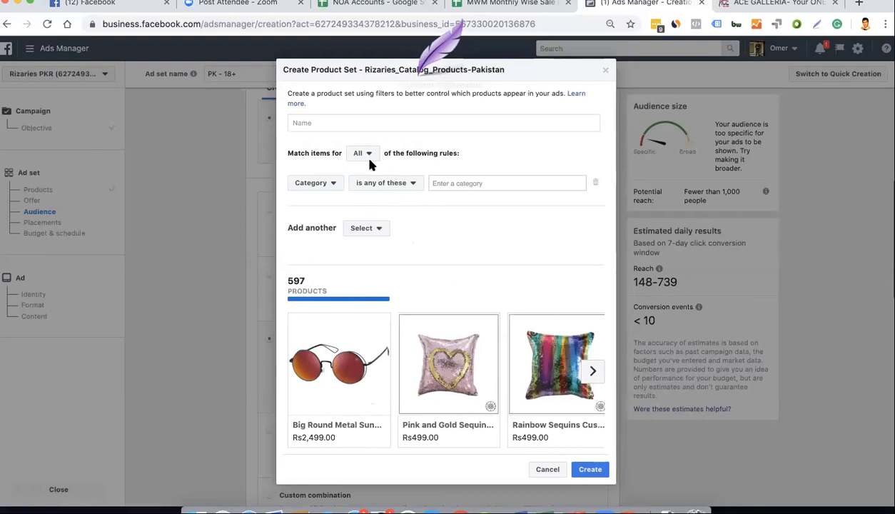
{"action": "left_click", "coordinate": [544, 469]}
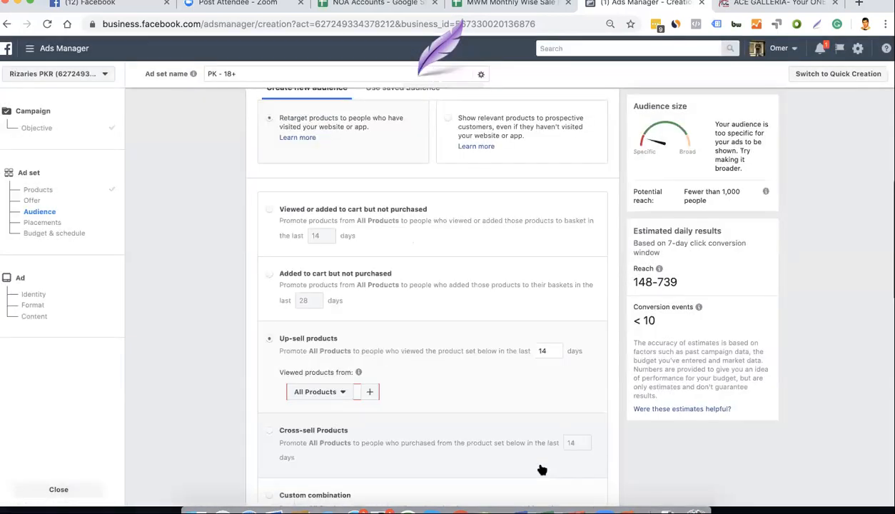
{"action": "left_click", "coordinate": [365, 391]}
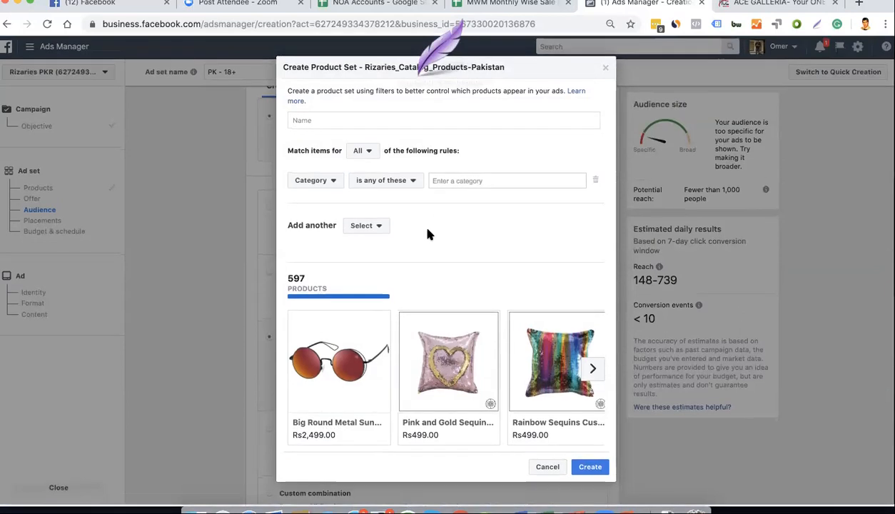
{"action": "left_click", "coordinate": [606, 69]}
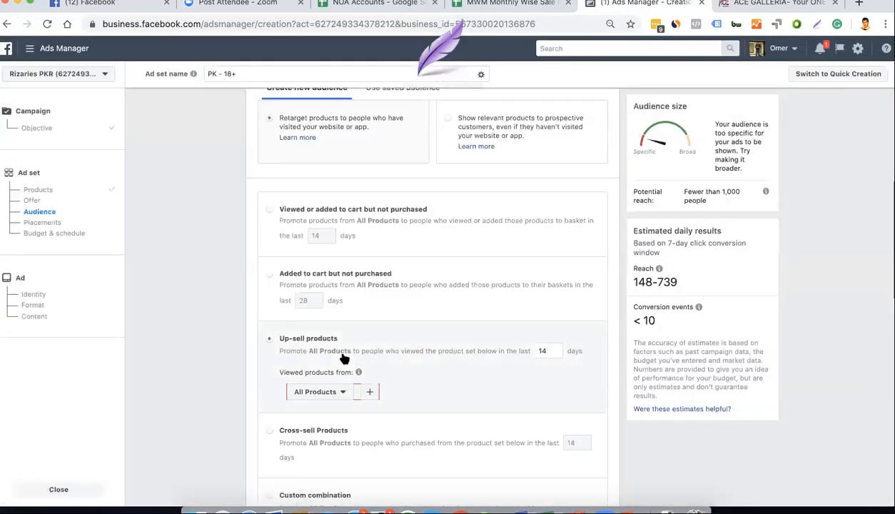
- Choose Cross-sell Products as the retargeting type and review its description and purchase window
{"action": "scroll", "coordinate": [342, 355], "scroll_direction": "down", "scroll_amount": 1}
{"action": "left_click", "coordinate": [343, 355]}
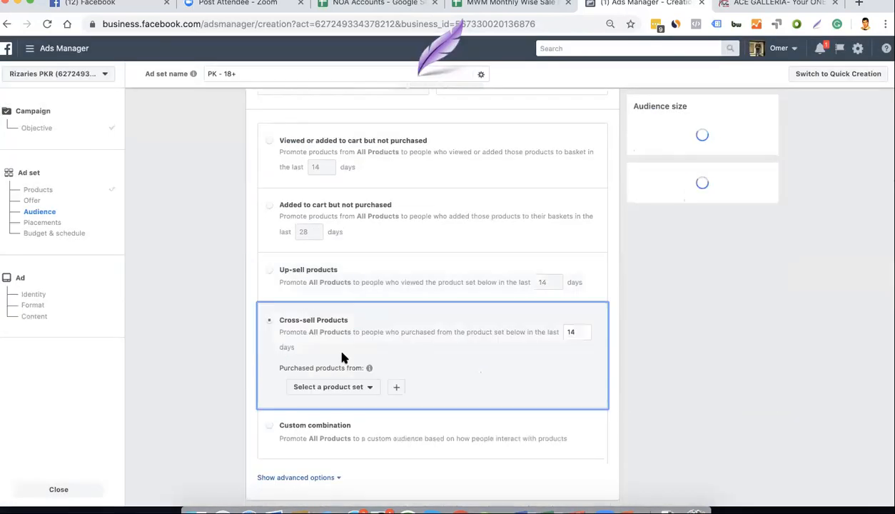
{"action": "left_click", "coordinate": [571, 333]}
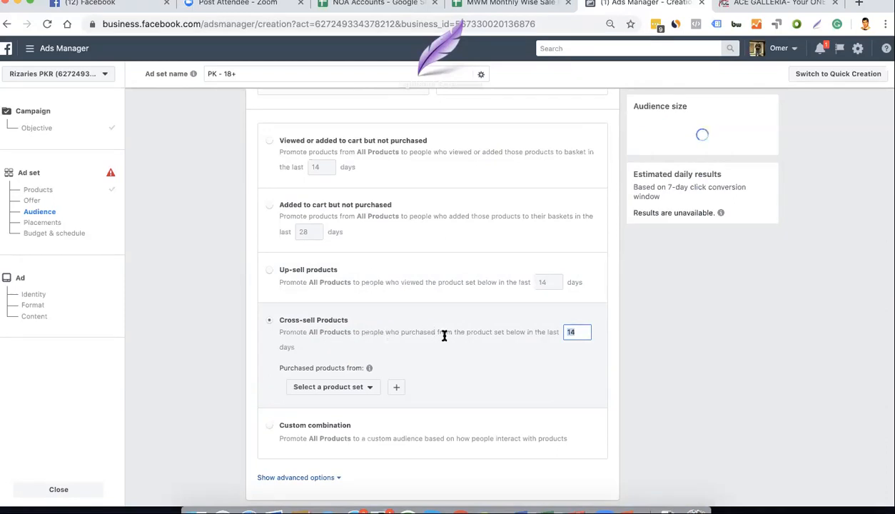
{"action": "left_click_drag", "start_coordinate": [283, 329], "coordinate": [378, 329]}
{"action": "left_click_drag", "start_coordinate": [441, 331], "coordinate": [569, 333]}
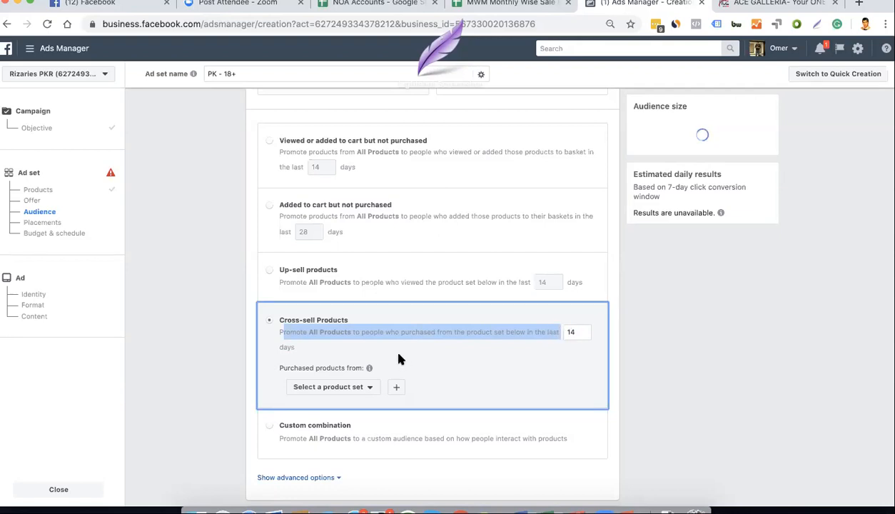
{"action": "left_click", "coordinate": [579, 331]}
{"action": "double_click", "coordinate": [579, 331]}
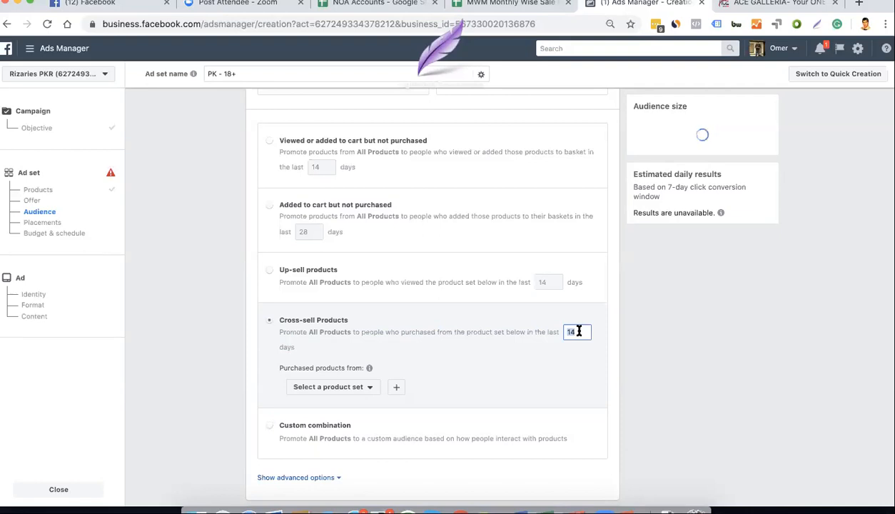
- Choose a Custom combination audience from All Products that includes people who Viewed the products
{"action": "scroll", "coordinate": [579, 331], "scroll_direction": "down", "scroll_amount": 3}
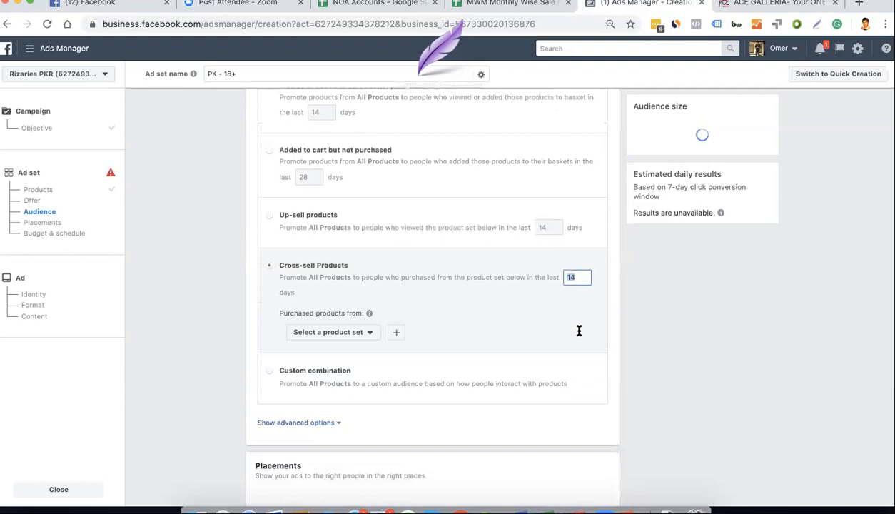
{"action": "left_click", "coordinate": [383, 346]}
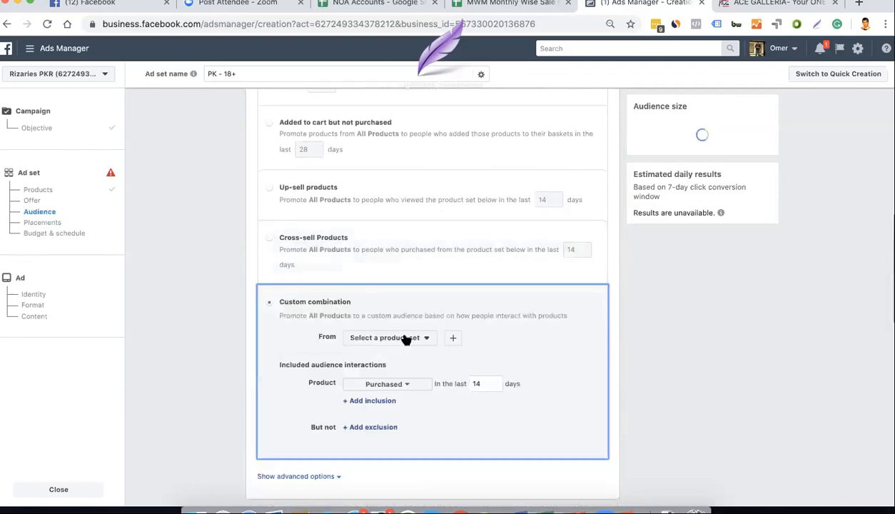
{"action": "left_click", "coordinate": [405, 340]}
{"action": "left_click", "coordinate": [407, 370]}
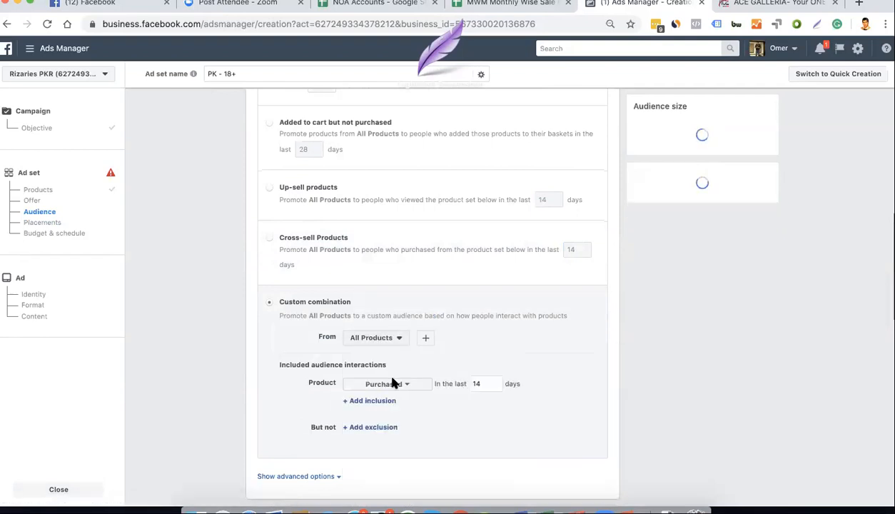
{"action": "left_click", "coordinate": [394, 384]}
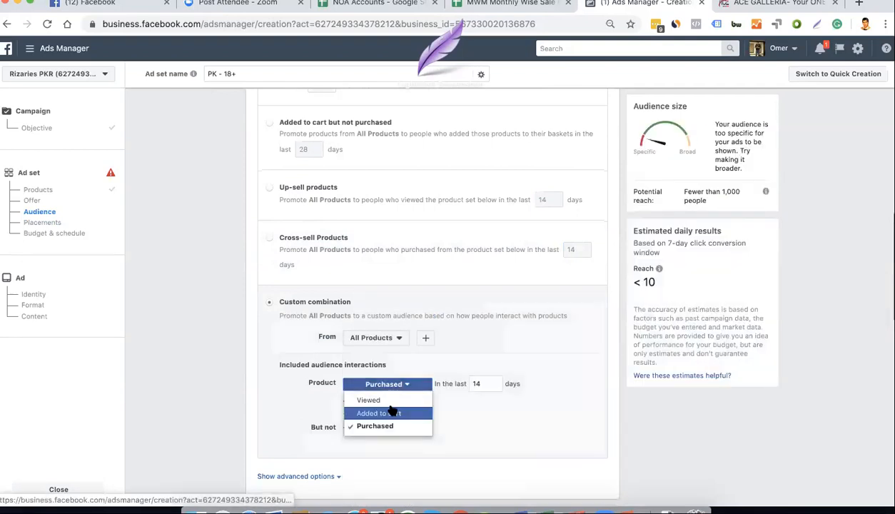
{"action": "left_click", "coordinate": [392, 404]}
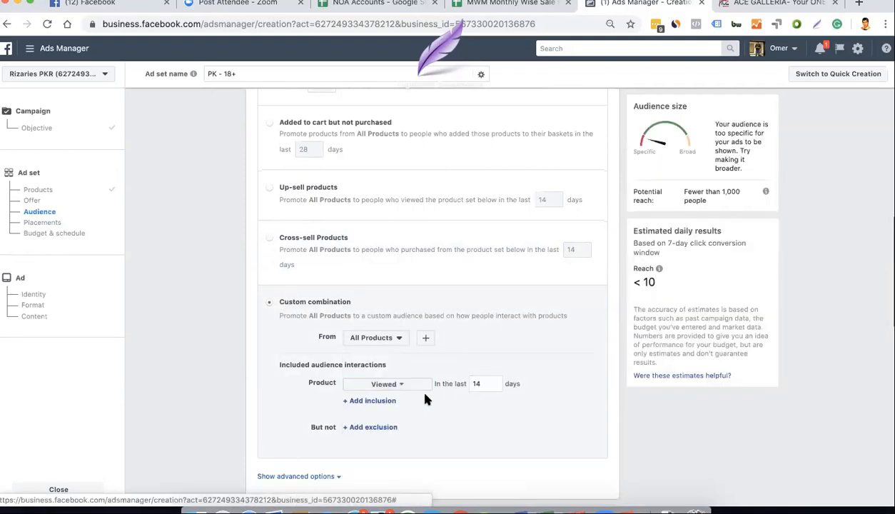
- Exclude people who Purchased in the last 10 days, and set the included interaction to Added to cart and finally Purchased
{"action": "scroll", "coordinate": [424, 399], "scroll_direction": "down", "scroll_amount": 1}
{"action": "left_click", "coordinate": [374, 397]}
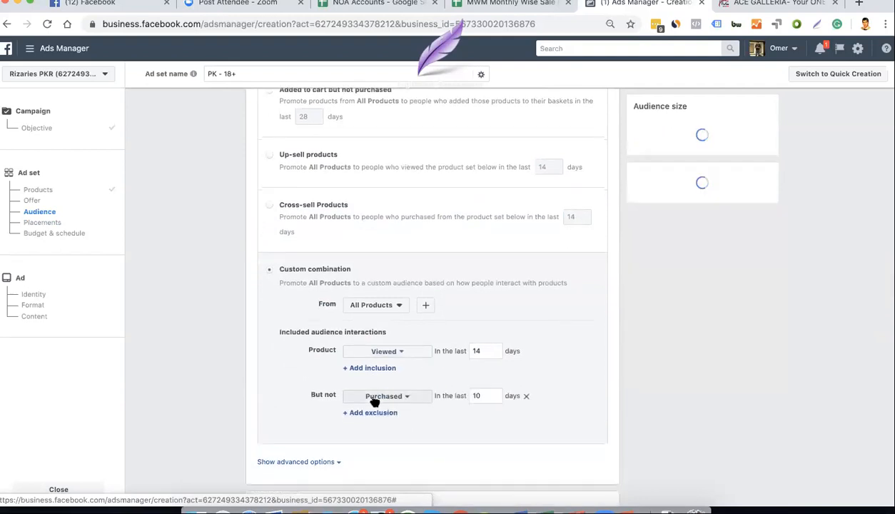
{"action": "left_click", "coordinate": [389, 351]}
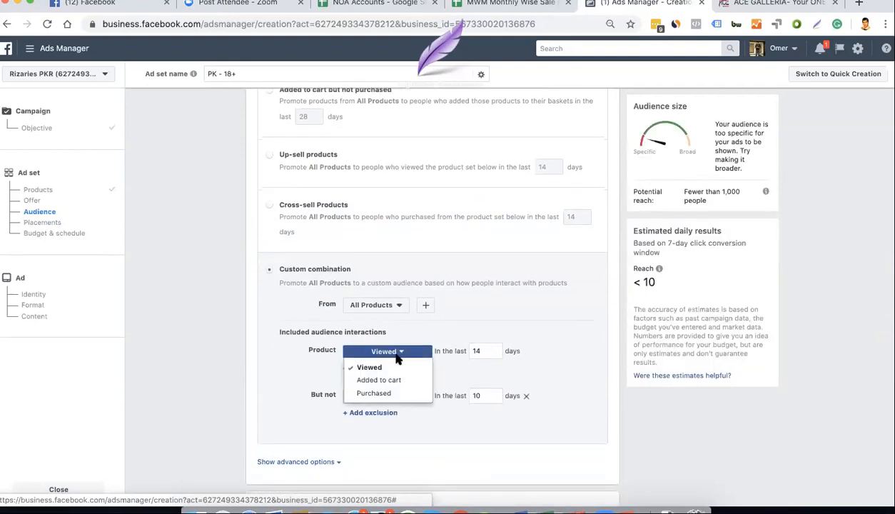
{"action": "left_click", "coordinate": [396, 380]}
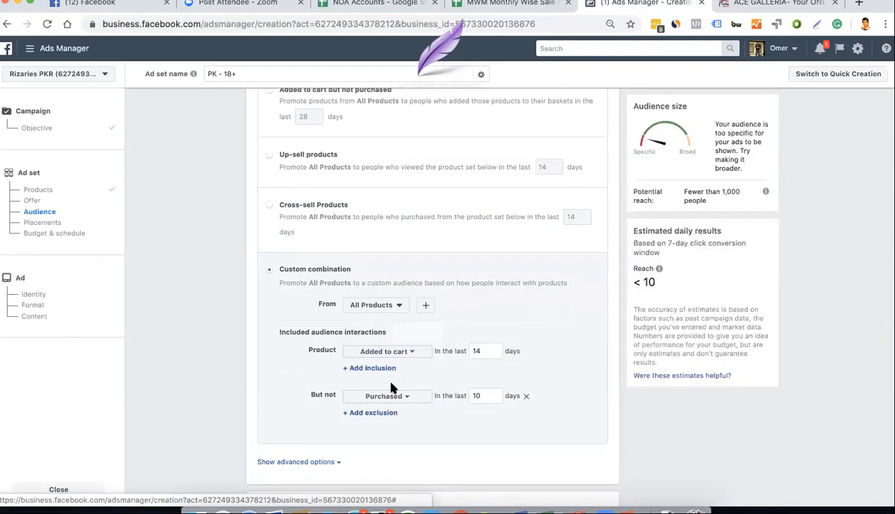
{"action": "left_click", "coordinate": [412, 354]}
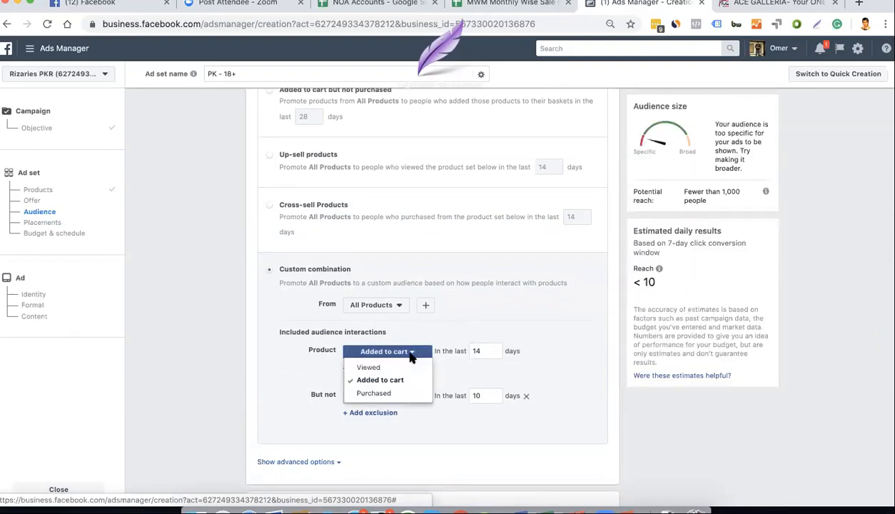
{"action": "left_click", "coordinate": [389, 393]}
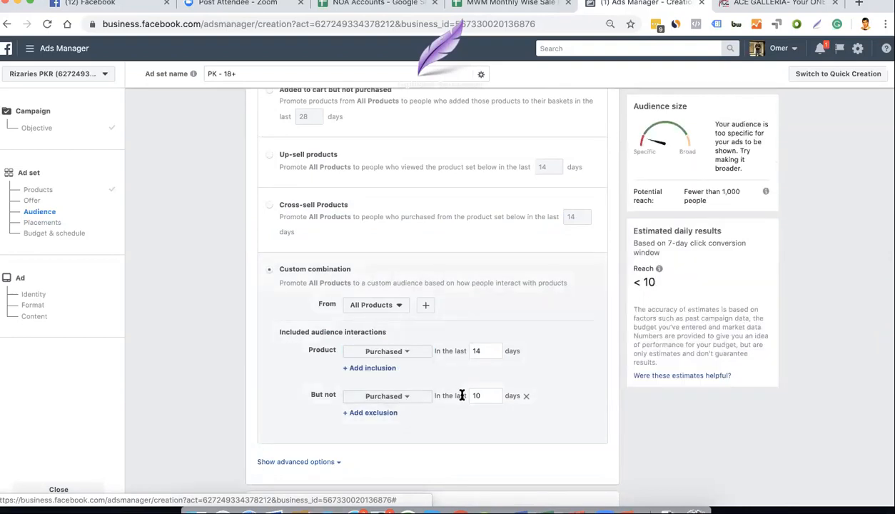
- Review the interaction choices for the exclusion, and remove the Purchased exclusion from the custom combination
{"action": "left_click", "coordinate": [422, 400]}
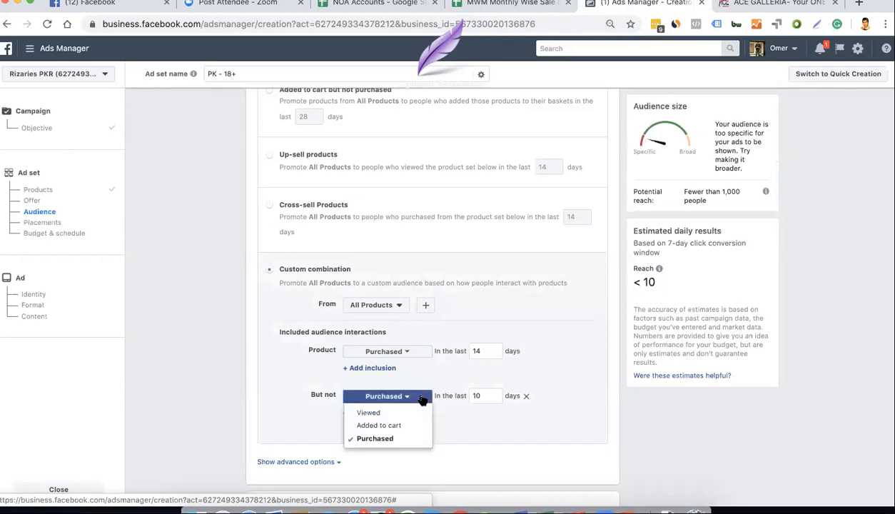
{"action": "left_click", "coordinate": [484, 424]}
{"action": "left_click", "coordinate": [527, 396]}
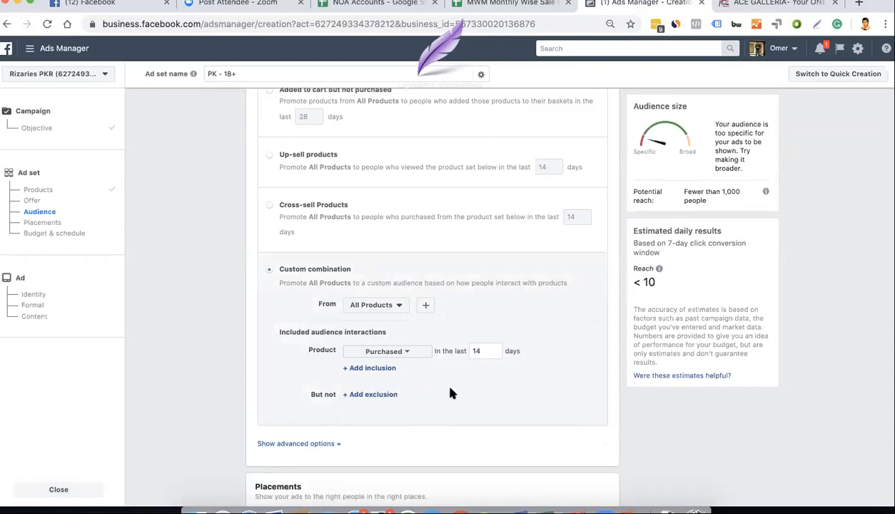
- Show the audience's advanced options and review custom audiences, location, age, gender and detailed targeting, through to budget and schedule
{"action": "scroll", "coordinate": [439, 389], "scroll_direction": "down", "scroll_amount": 2}
{"action": "left_click", "coordinate": [312, 350]}
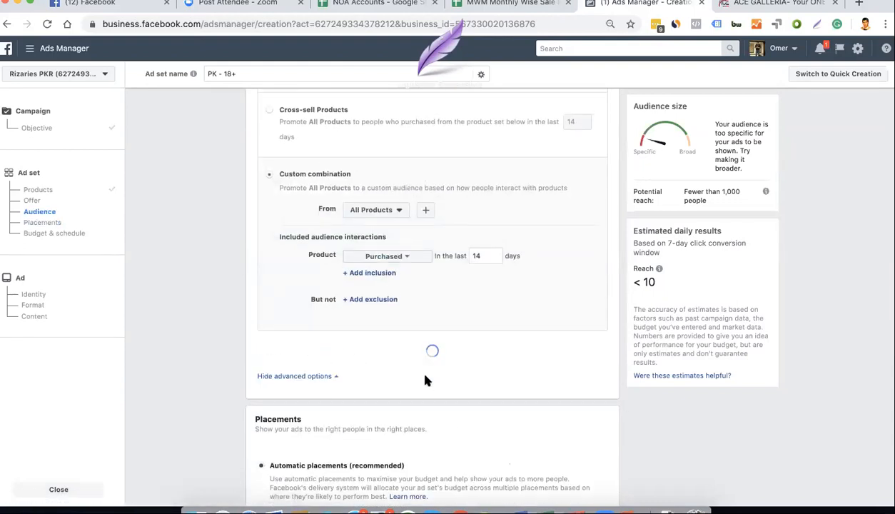
{"action": "scroll", "coordinate": [432, 375], "scroll_direction": "down", "scroll_amount": 2}
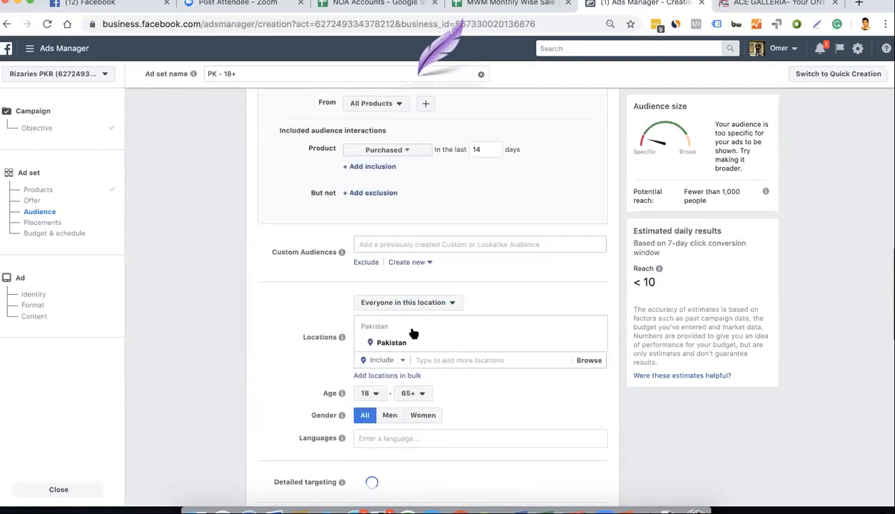
{"action": "scroll", "coordinate": [386, 350], "scroll_direction": "down", "scroll_amount": 1}
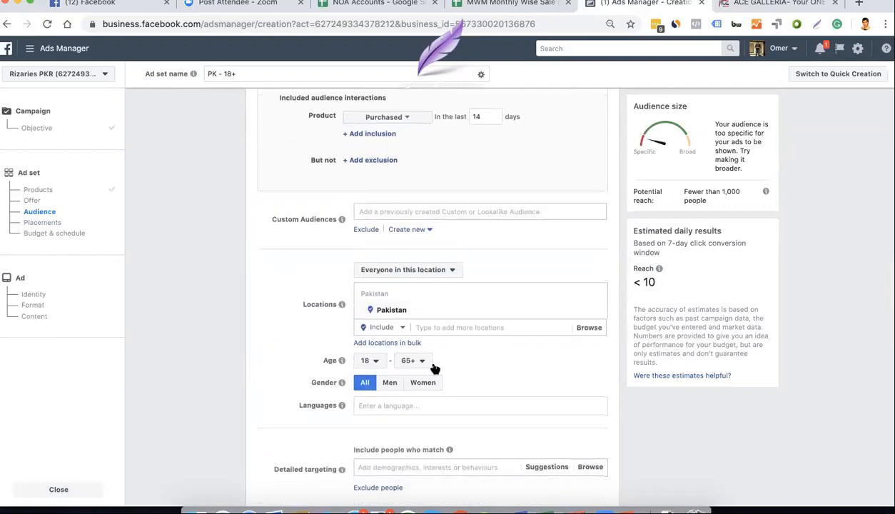
{"action": "scroll", "coordinate": [446, 324], "scroll_direction": "down", "scroll_amount": 2}
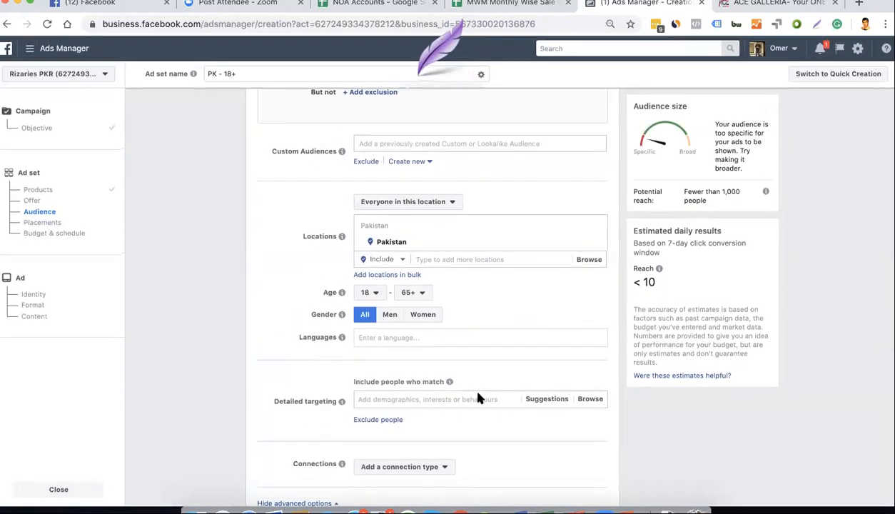
{"action": "left_click", "coordinate": [478, 398]}
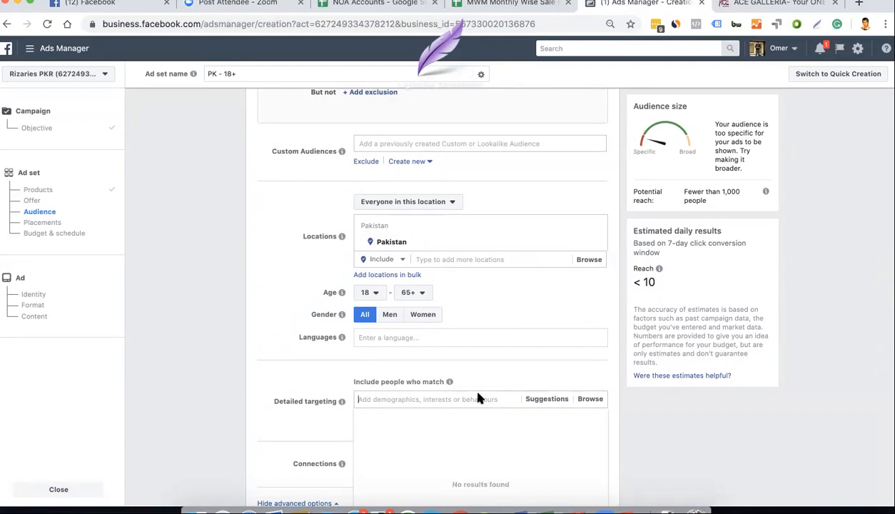
{"action": "scroll", "coordinate": [478, 396], "scroll_direction": "up", "scroll_amount": 6}
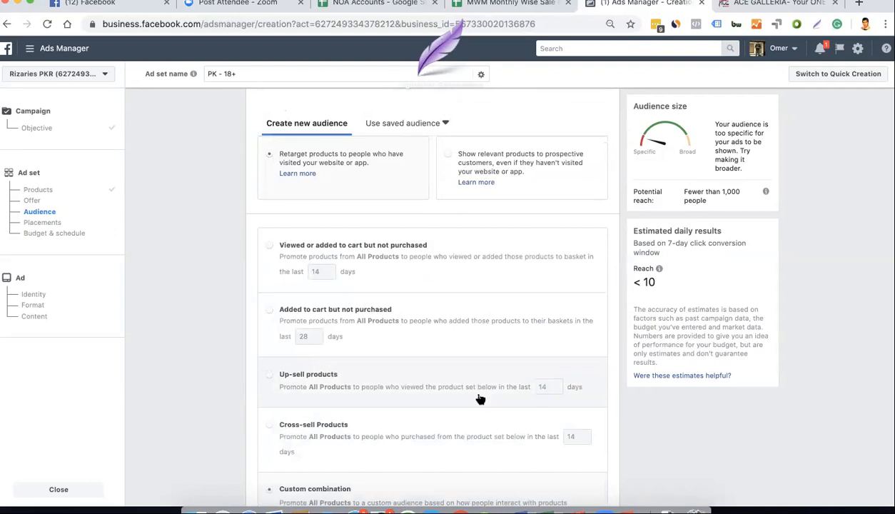
{"action": "scroll", "coordinate": [478, 394], "scroll_direction": "down", "scroll_amount": 15}
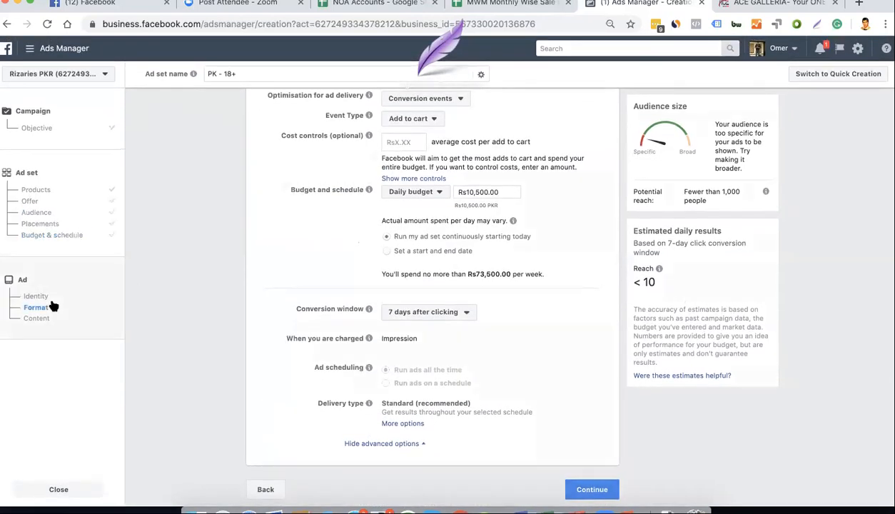
- Go to the ad level and examine the catalogue cards, creative options, image customisation and headline settings
{"action": "left_click", "coordinate": [47, 303]}
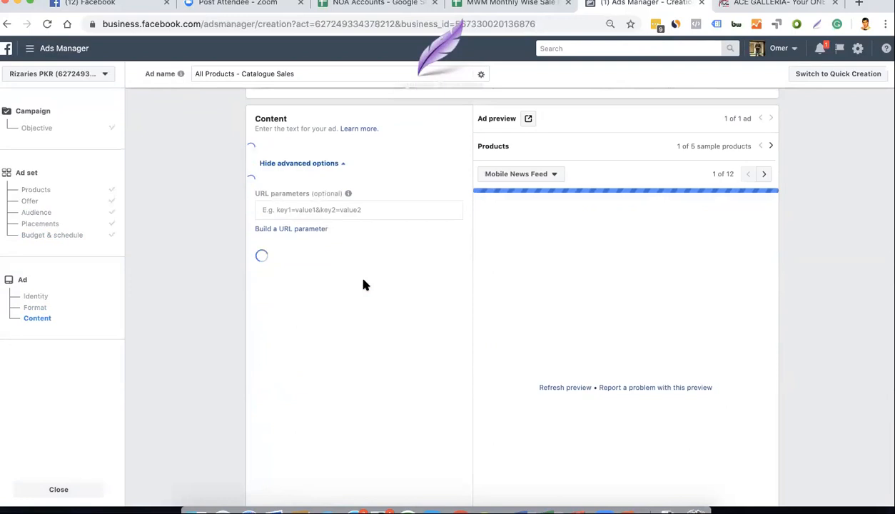
{"action": "scroll", "coordinate": [363, 280], "scroll_direction": "down", "scroll_amount": 2}
{"action": "scroll", "coordinate": [363, 275], "scroll_direction": "down", "scroll_amount": 3}
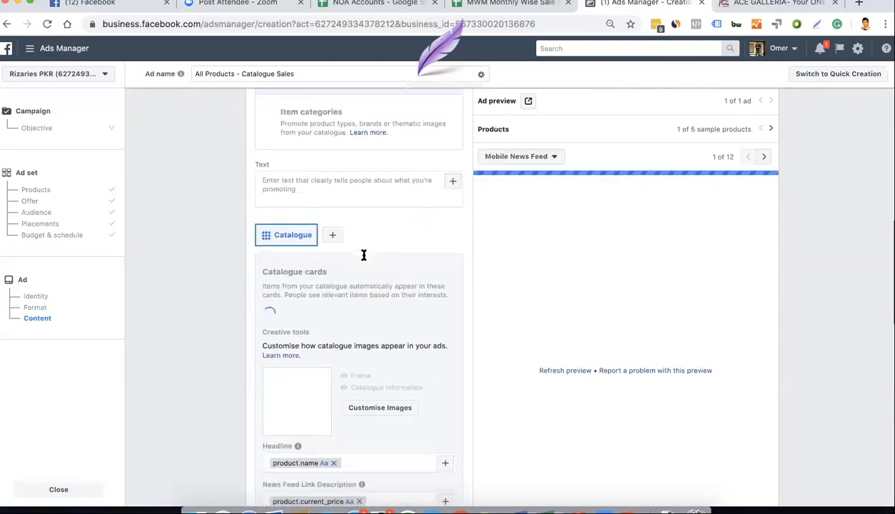
{"action": "scroll", "coordinate": [362, 255], "scroll_direction": "up", "scroll_amount": 2}
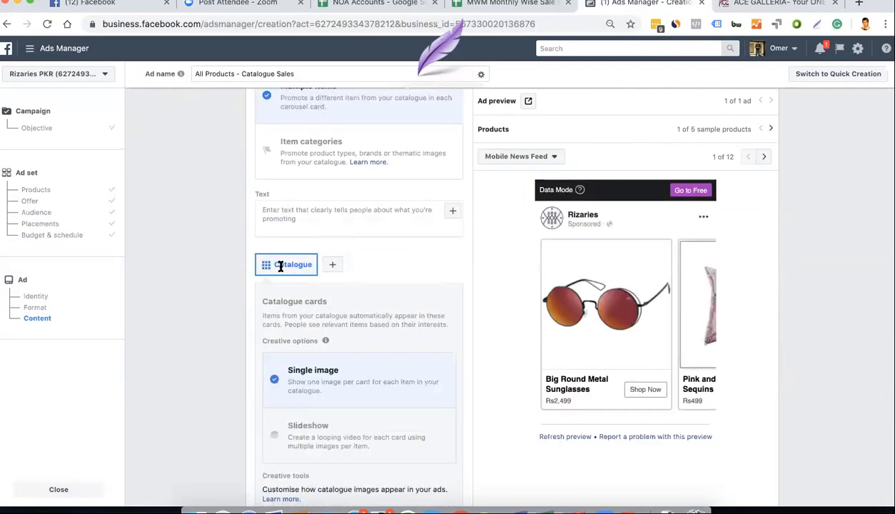
{"action": "scroll", "coordinate": [347, 271], "scroll_direction": "down", "scroll_amount": 3}
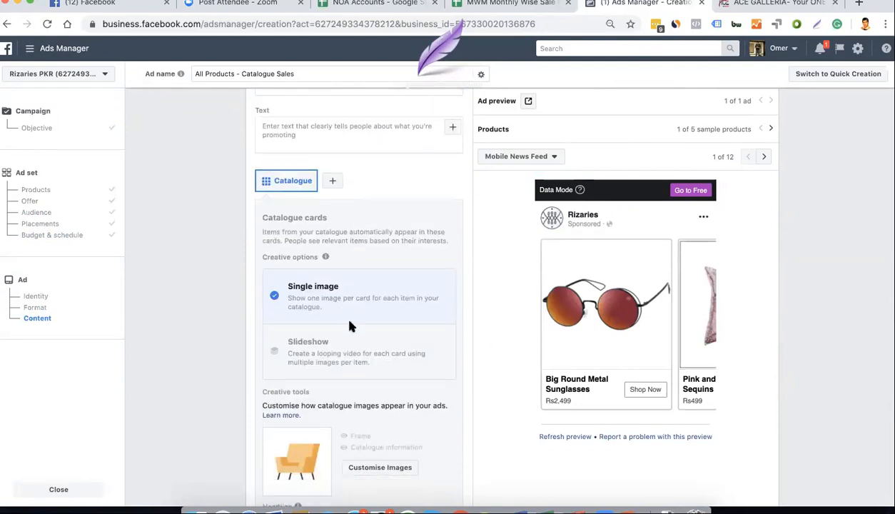
{"action": "scroll", "coordinate": [340, 310], "scroll_direction": "down", "scroll_amount": 1}
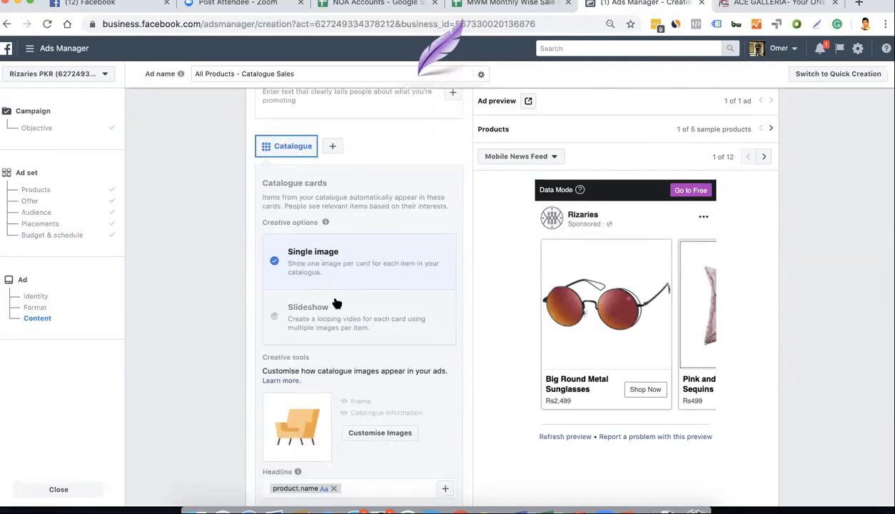
{"action": "scroll", "coordinate": [336, 292], "scroll_direction": "down", "scroll_amount": 3}
{"action": "scroll", "coordinate": [342, 298], "scroll_direction": "down", "scroll_amount": 2}
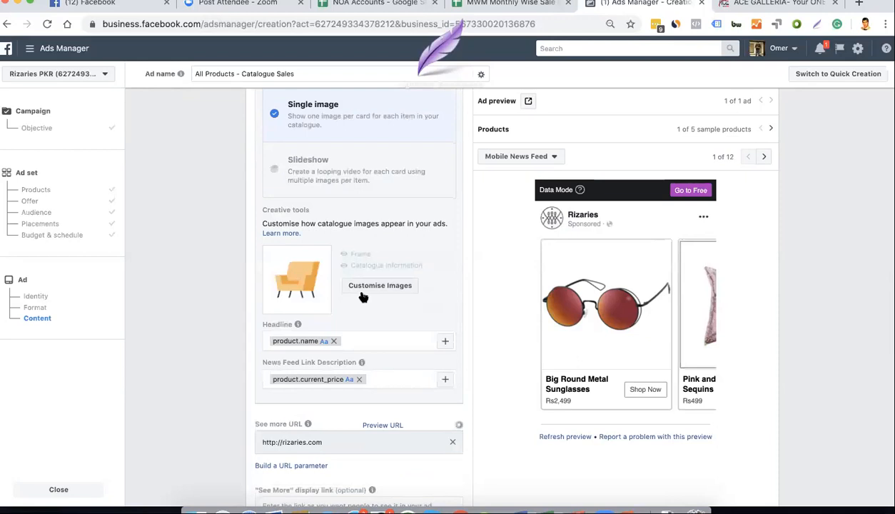
- Remove the product name tag from the catalogue cards' Headline and insert the Name field again
{"action": "left_click", "coordinate": [335, 342]}
{"action": "left_click", "coordinate": [447, 344]}
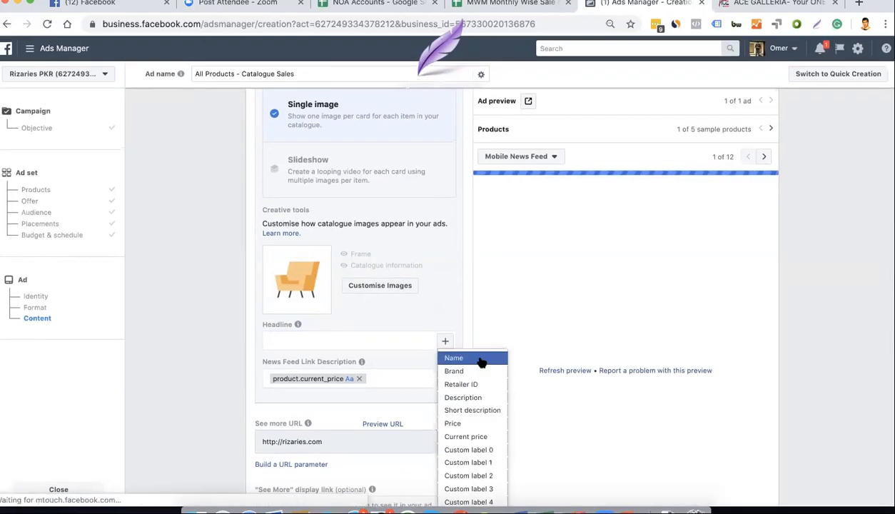
{"action": "left_click", "coordinate": [480, 358]}
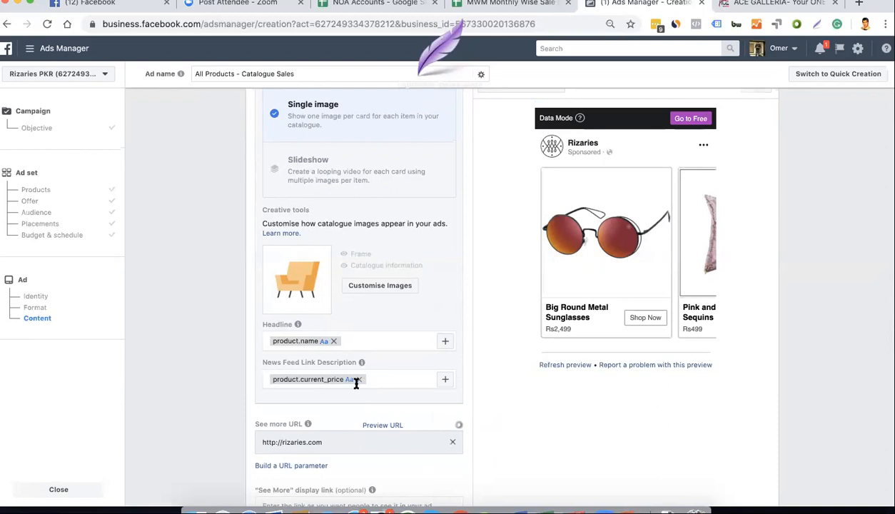
- Review the remaining ad content settings and open the ad's Text field for editing
{"action": "scroll", "coordinate": [374, 383], "scroll_direction": "down", "scroll_amount": 1}
{"action": "scroll", "coordinate": [373, 383], "scroll_direction": "up", "scroll_amount": 2}
{"action": "scroll", "coordinate": [373, 383], "scroll_direction": "down", "scroll_amount": 3}
{"action": "scroll", "coordinate": [375, 383], "scroll_direction": "up", "scroll_amount": 7}
{"action": "left_click", "coordinate": [345, 318]}
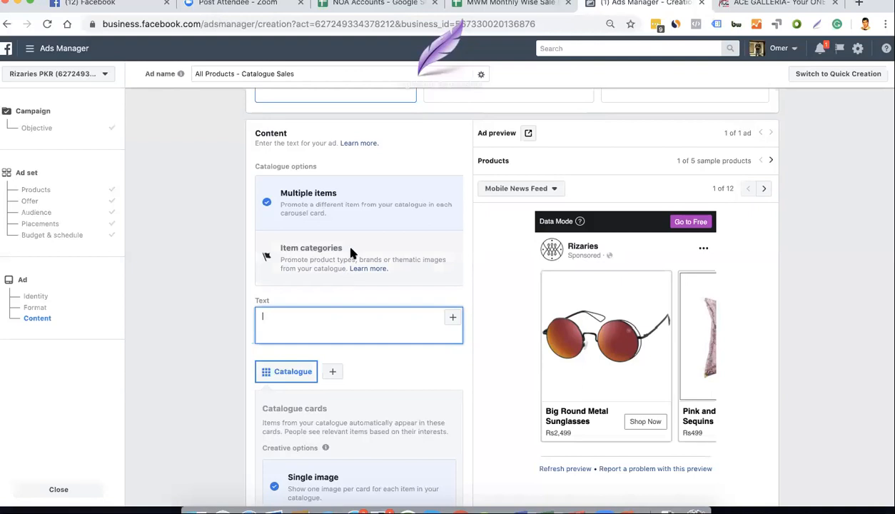
- Review the catalogue ad's content settings, from text, link and call to action through conversion tracking, back up to identity and format
{"action": "scroll", "coordinate": [350, 252], "scroll_direction": "down", "scroll_amount": 7}
{"action": "scroll", "coordinate": [350, 252], "scroll_direction": "down", "scroll_amount": 10}
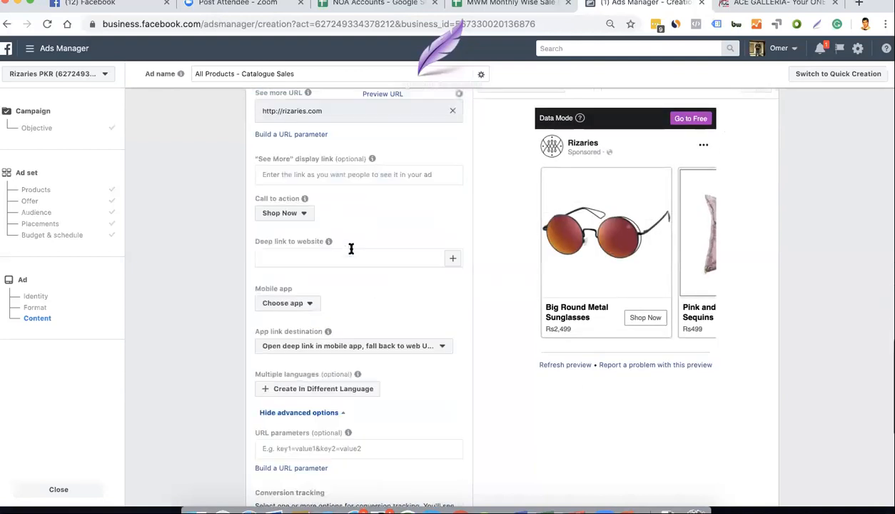
{"action": "scroll", "coordinate": [350, 252], "scroll_direction": "down", "scroll_amount": 1}
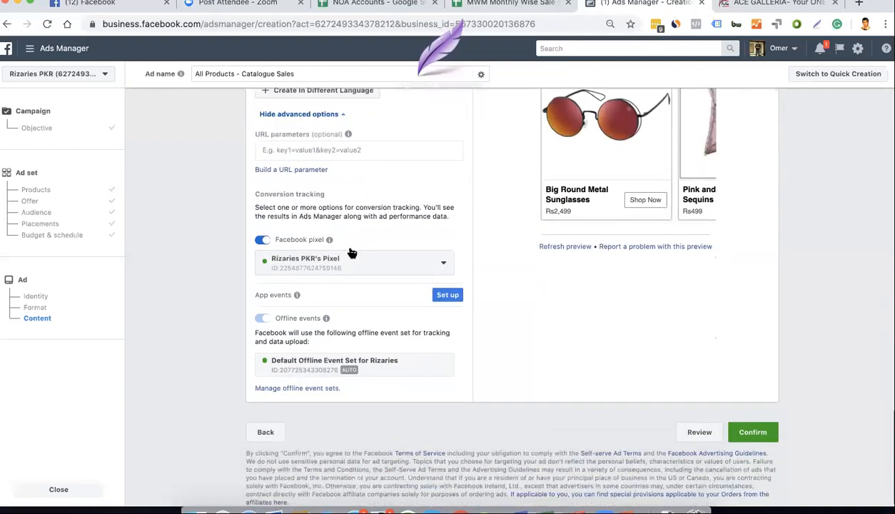
{"action": "scroll", "coordinate": [350, 249], "scroll_direction": "up", "scroll_amount": 10}
{"action": "scroll", "coordinate": [770, 428], "scroll_direction": "down", "scroll_amount": 10}
{"action": "scroll", "coordinate": [399, 340], "scroll_direction": "up", "scroll_amount": 5}
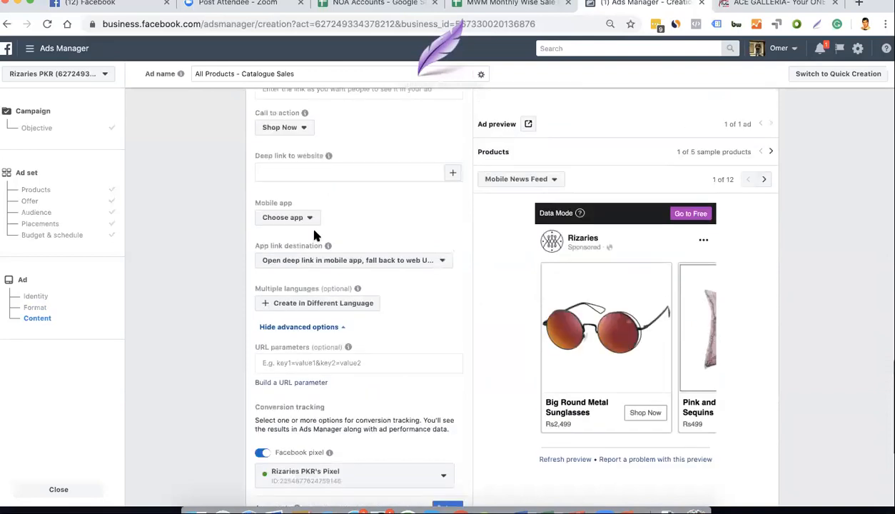
{"action": "scroll", "coordinate": [314, 232], "scroll_direction": "up", "scroll_amount": 3}
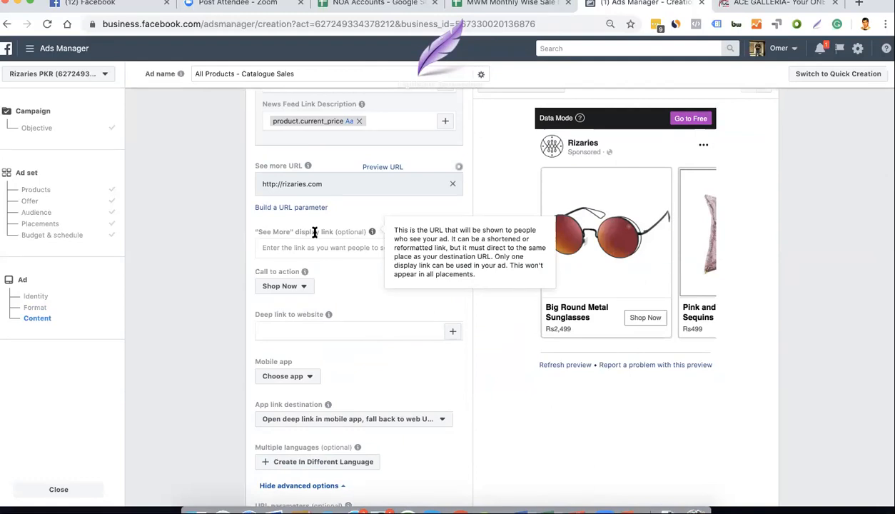
{"action": "scroll", "coordinate": [314, 231], "scroll_direction": "up", "scroll_amount": 4}
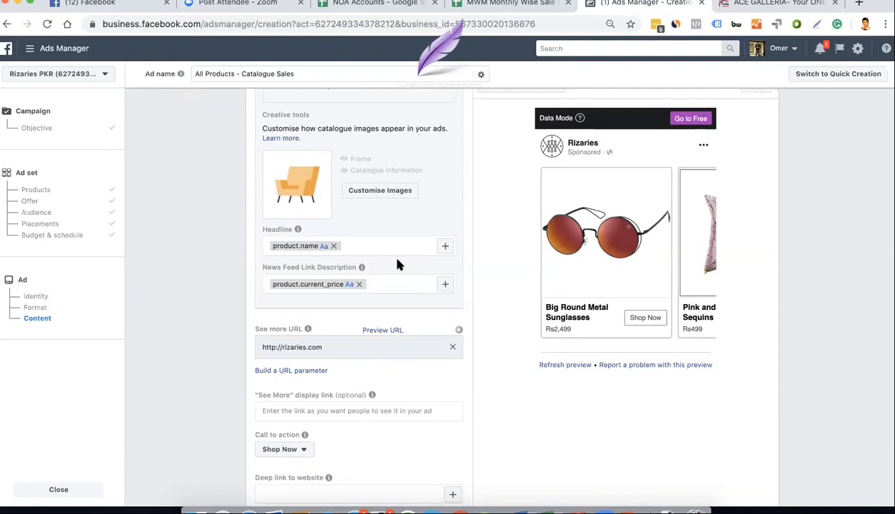
{"action": "scroll", "coordinate": [397, 265], "scroll_direction": "up", "scroll_amount": 5}
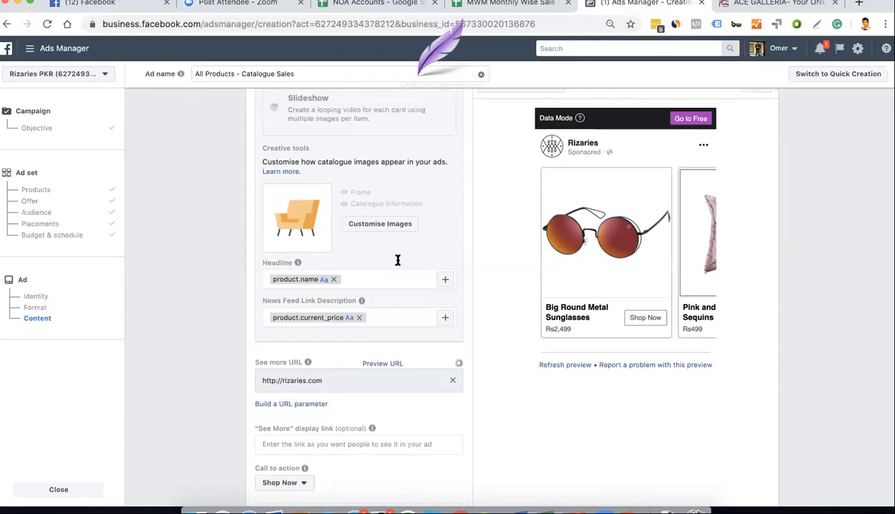
{"action": "scroll", "coordinate": [397, 265], "scroll_direction": "up", "scroll_amount": 6}
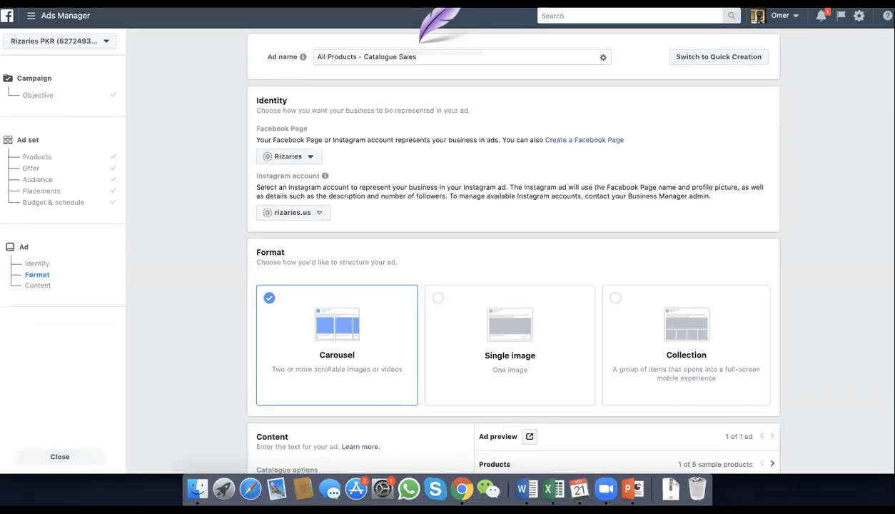
- Go to the Facebook home feed and like the Chak 51 check-in post
{"action": "left_click", "coordinate": [6, 15]}
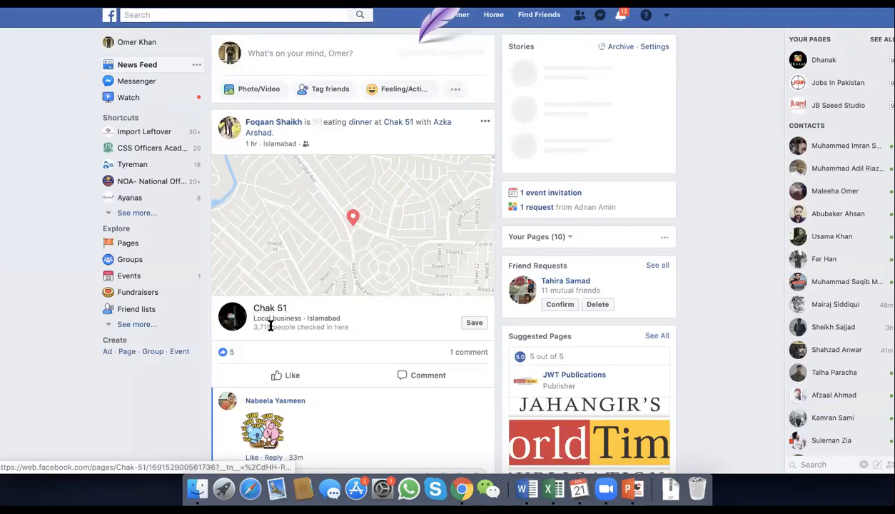
{"action": "left_click", "coordinate": [278, 376]}
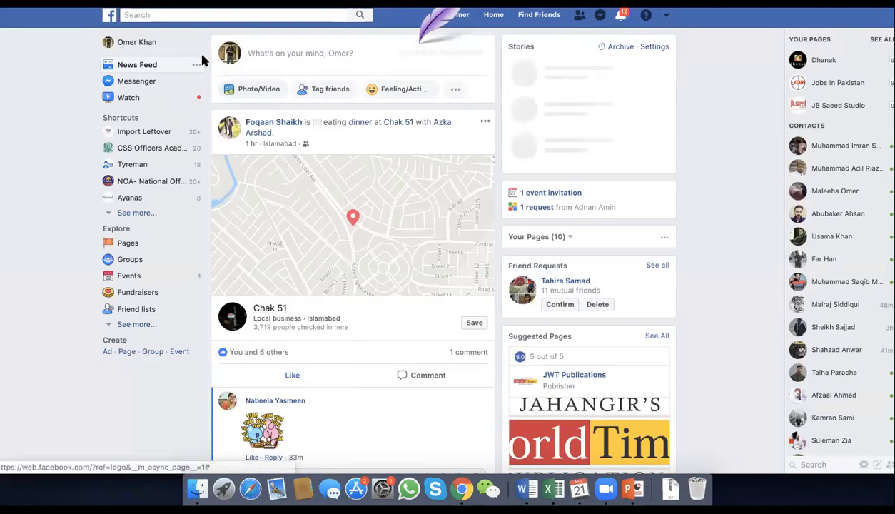
- Search Facebook for the Sheikh Imran Store page and open it from the results
{"action": "left_click", "coordinate": [181, 15]}
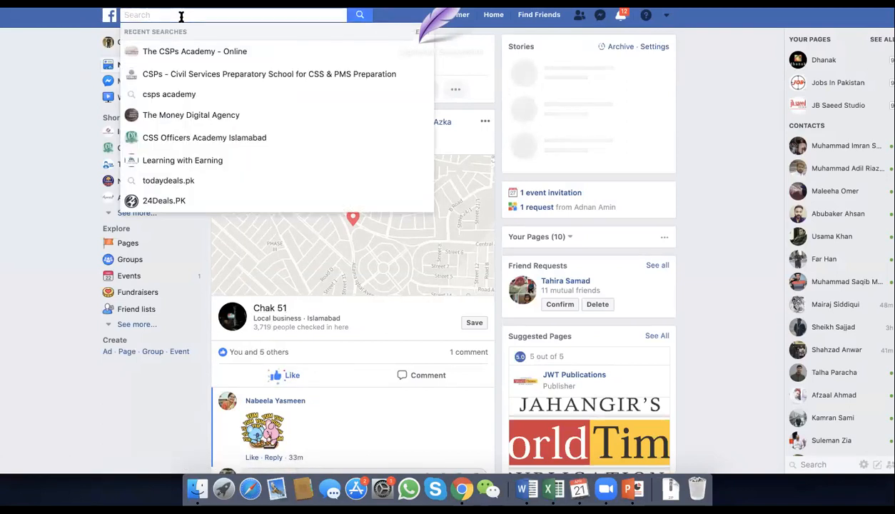
{"action": "type", "text": "im"}
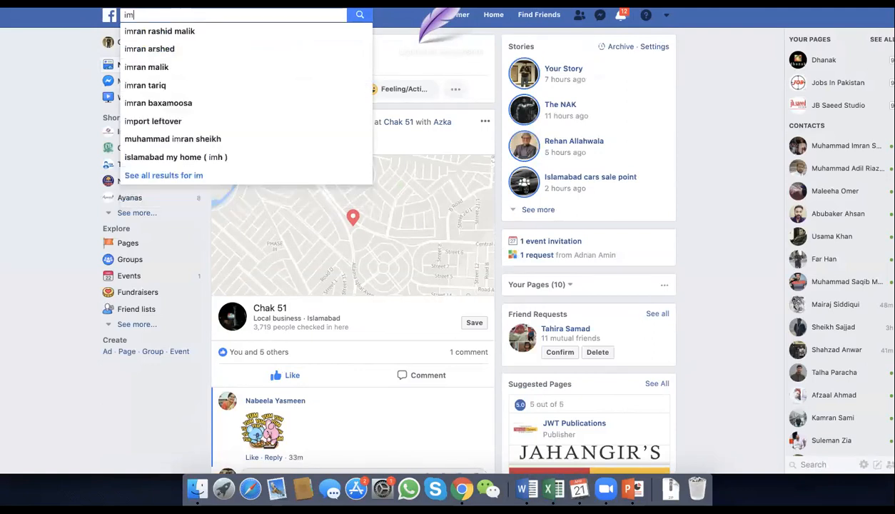
{"action": "type", "text": "ra"}
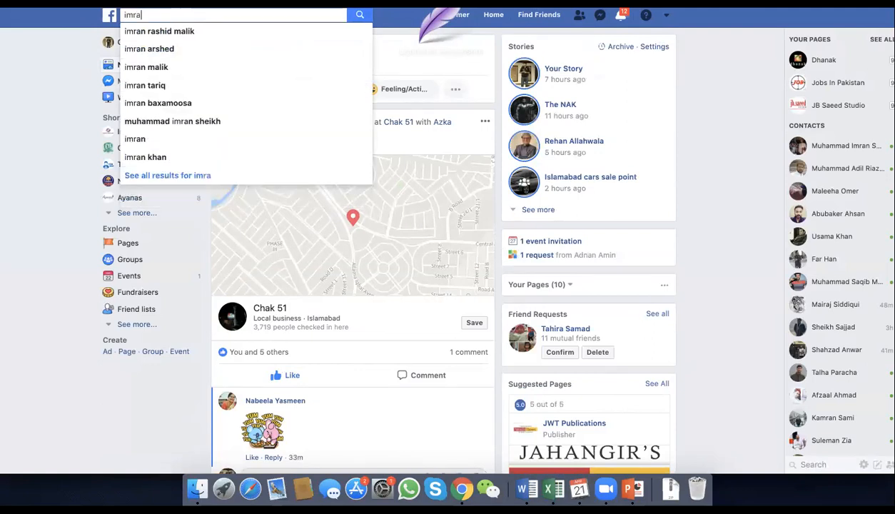
{"action": "type", "text": "n s"}
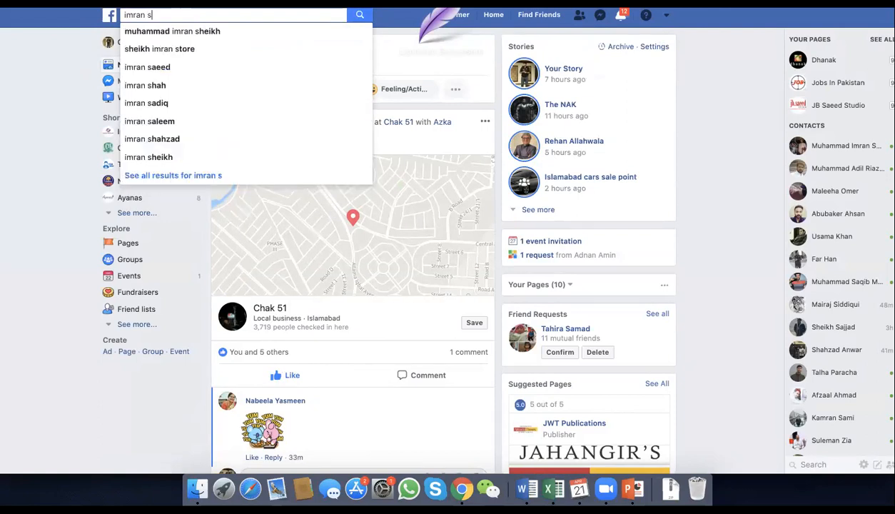
{"action": "left_click", "coordinate": [206, 50]}
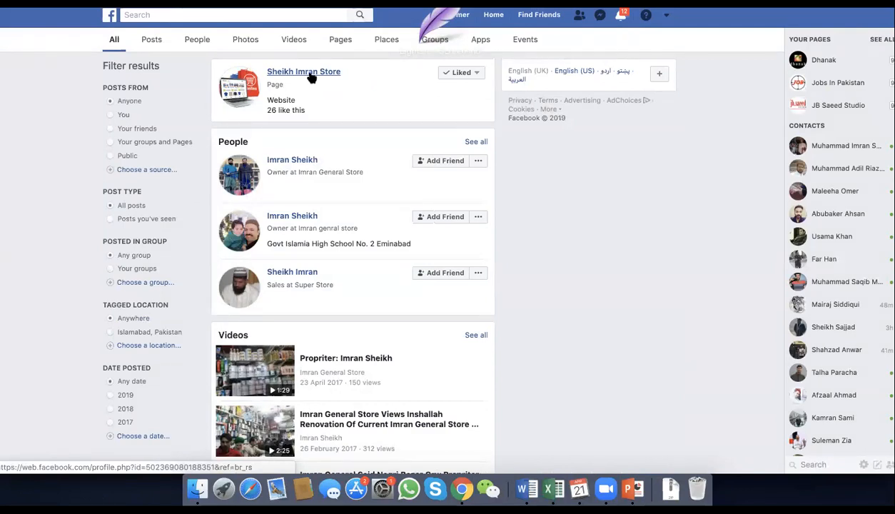
{"action": "left_click", "coordinate": [311, 77]}
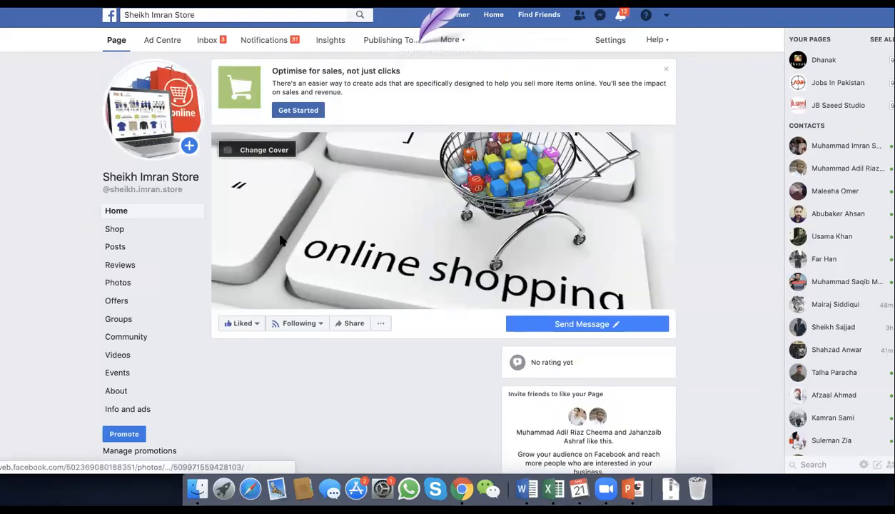
- Open the Shop section of the Sheikh Imran Store page
{"action": "scroll", "coordinate": [280, 239], "scroll_direction": "down", "scroll_amount": 1}
{"action": "scroll", "coordinate": [280, 240], "scroll_direction": "down", "scroll_amount": 5}
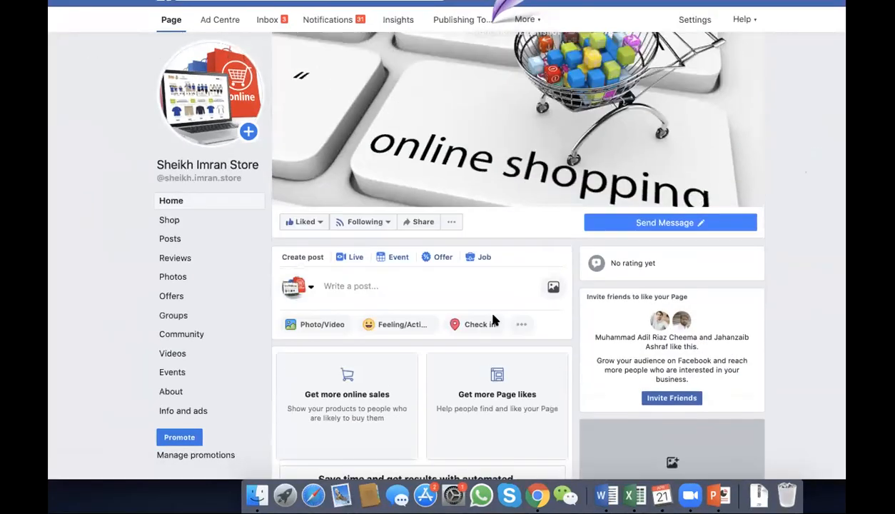
{"action": "scroll", "coordinate": [259, 297], "scroll_direction": "down", "scroll_amount": 2}
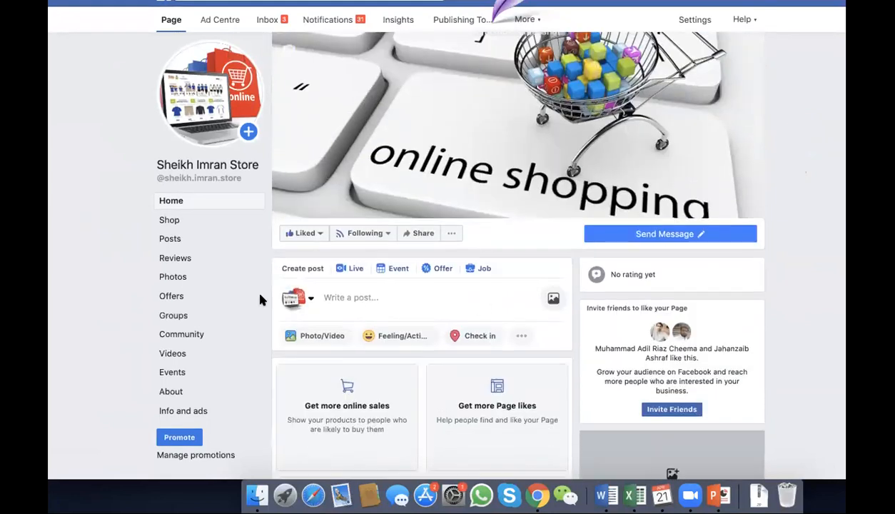
{"action": "left_click", "coordinate": [173, 220]}
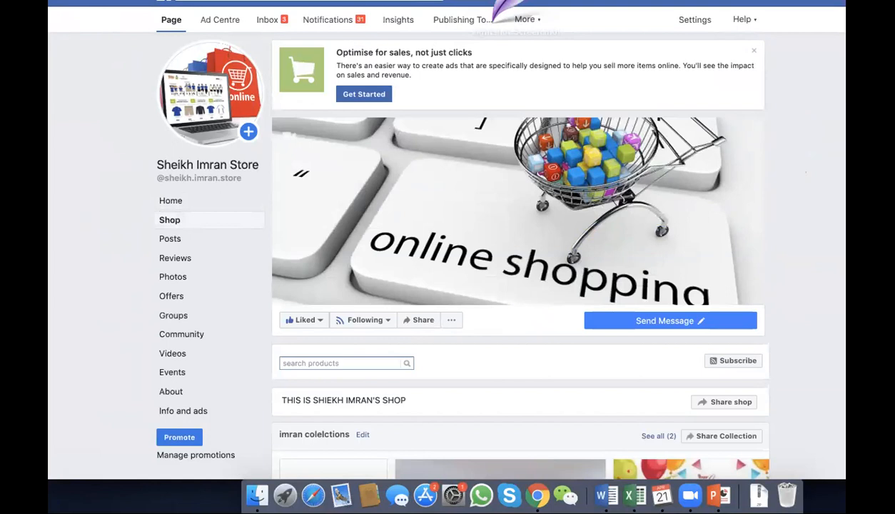
- Look through the page's shop, examining its "imran colelctions" collection and the full product list
{"action": "left_click", "coordinate": [617, 323]}
{"action": "scroll", "coordinate": [626, 335], "scroll_direction": "down", "scroll_amount": 2}
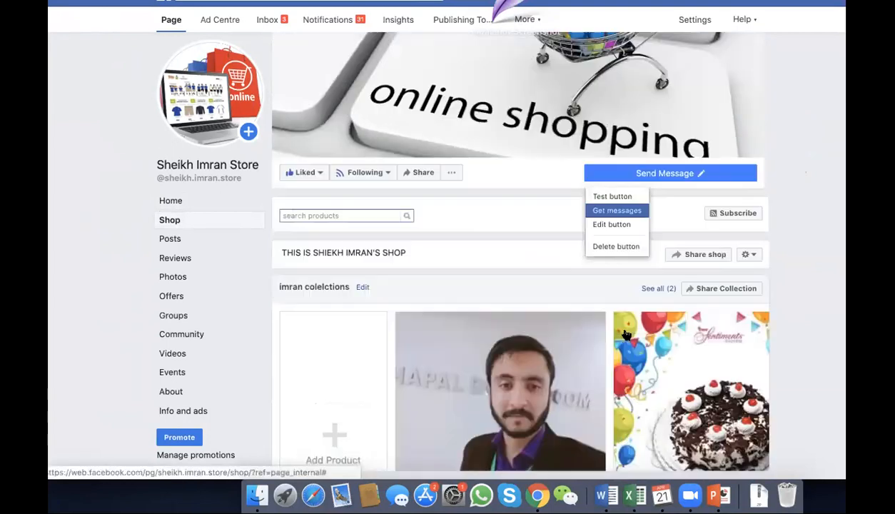
{"action": "scroll", "coordinate": [626, 335], "scroll_direction": "down", "scroll_amount": 10}
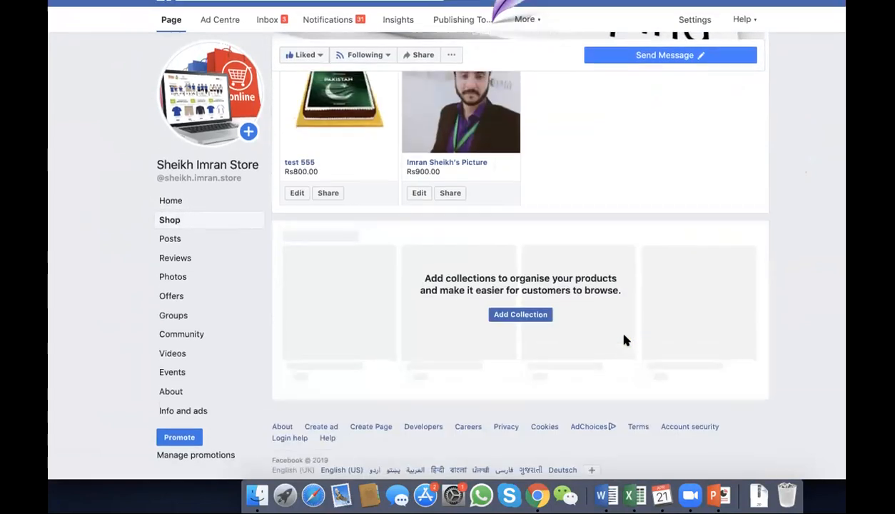
{"action": "scroll", "coordinate": [622, 337], "scroll_direction": "up", "scroll_amount": 5}
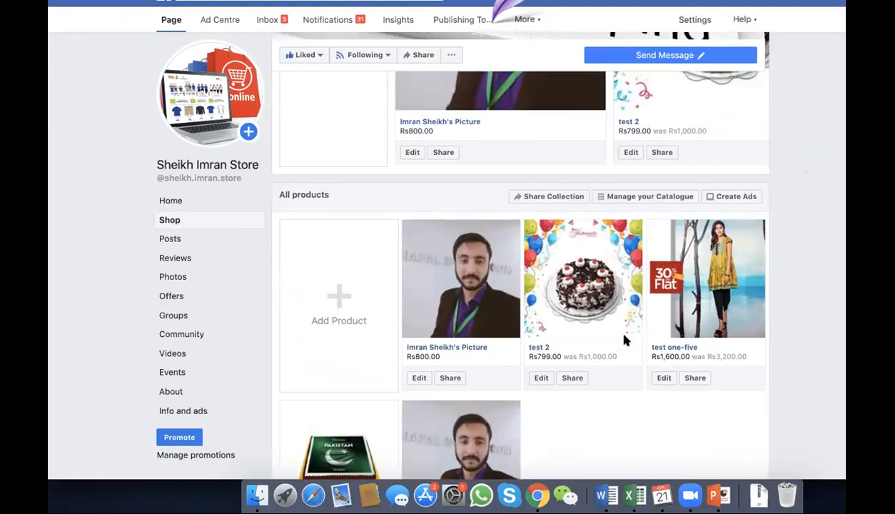
{"action": "scroll", "coordinate": [622, 340], "scroll_direction": "down", "scroll_amount": 3}
{"action": "scroll", "coordinate": [623, 341], "scroll_direction": "up", "scroll_amount": 2}
{"action": "scroll", "coordinate": [622, 340], "scroll_direction": "down", "scroll_amount": 1}
{"action": "scroll", "coordinate": [624, 340], "scroll_direction": "up", "scroll_amount": 3}
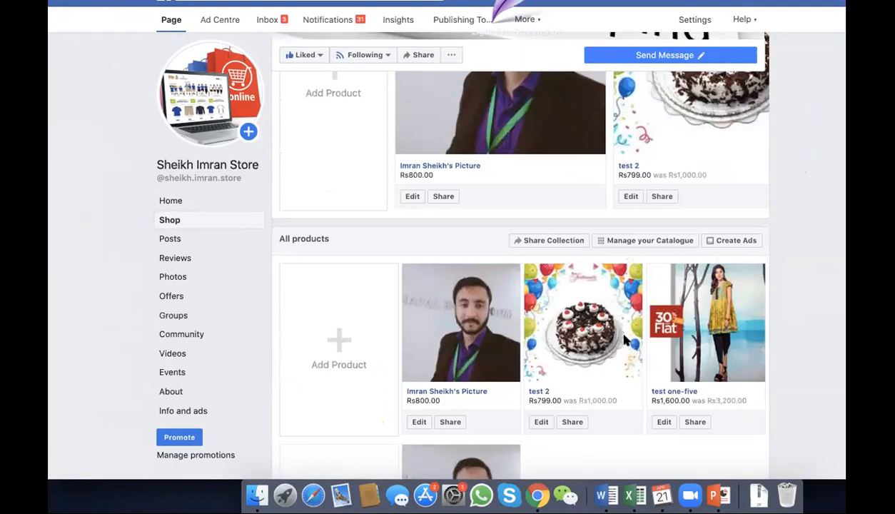
{"action": "scroll", "coordinate": [624, 341], "scroll_direction": "down", "scroll_amount": 3}
{"action": "scroll", "coordinate": [623, 341], "scroll_direction": "up", "scroll_amount": 3}
{"action": "scroll", "coordinate": [623, 340], "scroll_direction": "down", "scroll_amount": 1}
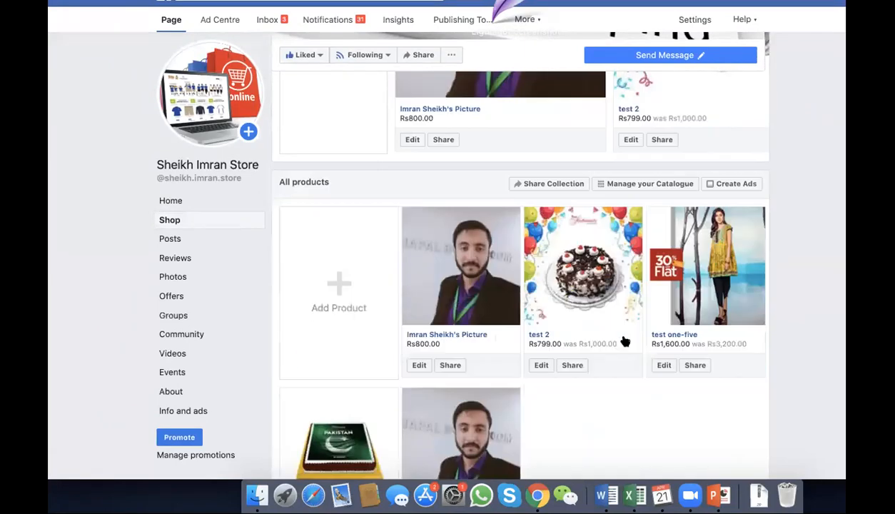
{"action": "scroll", "coordinate": [623, 342], "scroll_direction": "up", "scroll_amount": 4}
{"action": "scroll", "coordinate": [514, 280], "scroll_direction": "up", "scroll_amount": 3}
{"action": "scroll", "coordinate": [549, 310], "scroll_direction": "down", "scroll_amount": 4}
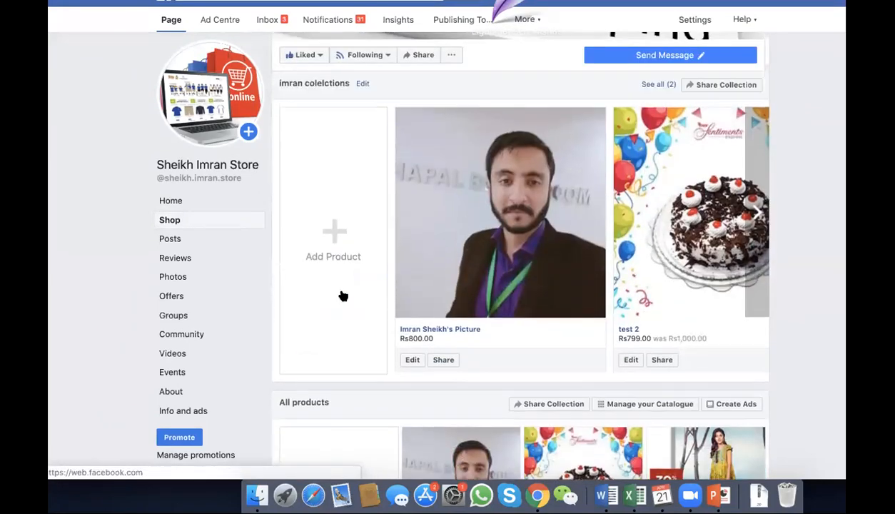
{"action": "scroll", "coordinate": [342, 295], "scroll_direction": "up", "scroll_amount": 2}
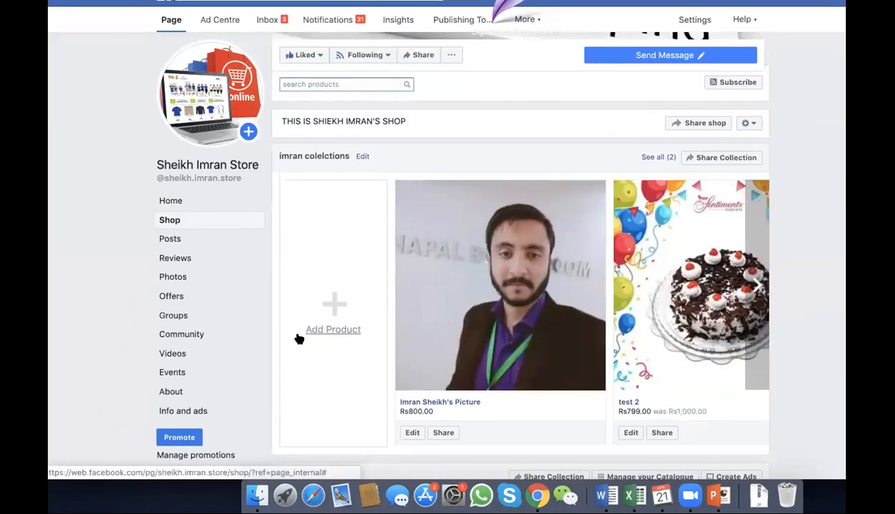
- Start a new product in the "imran colelctions" collection and add Inserts-1.jpg from the "bed 2" desktop folder as its photo
{"action": "left_click", "coordinate": [335, 331]}
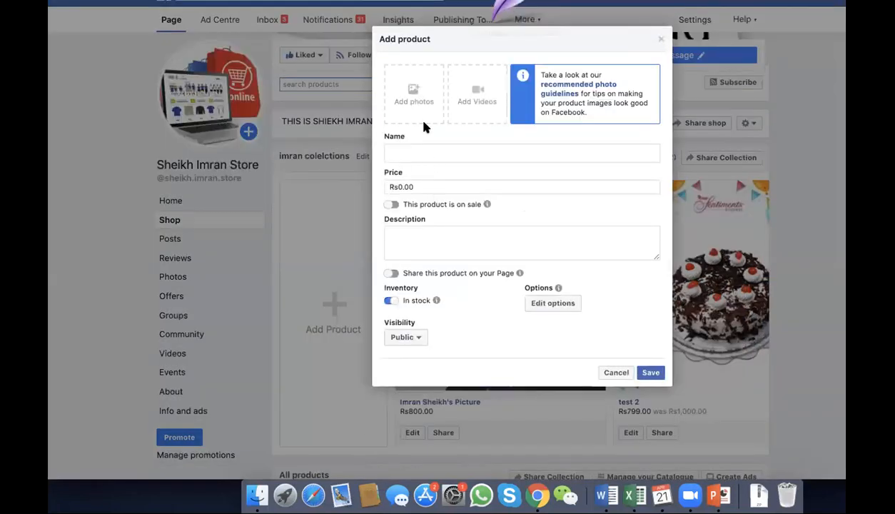
{"action": "left_click", "coordinate": [415, 106]}
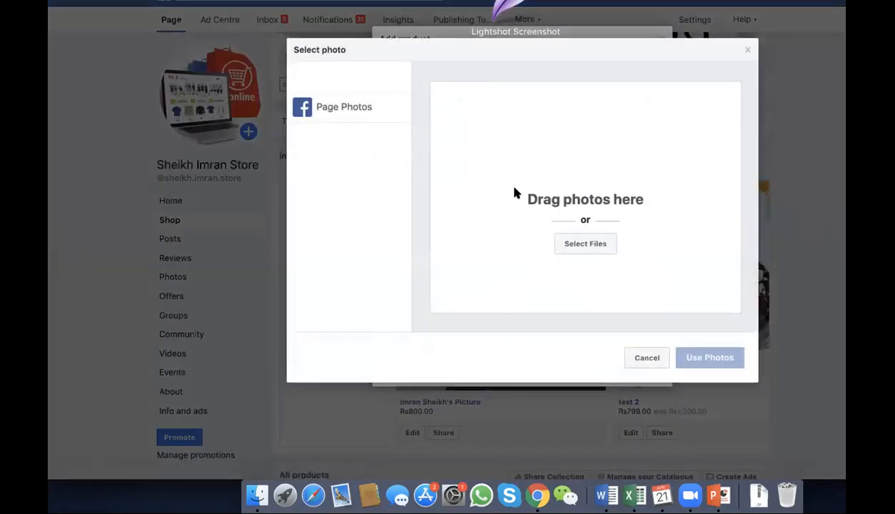
{"action": "left_click", "coordinate": [572, 244]}
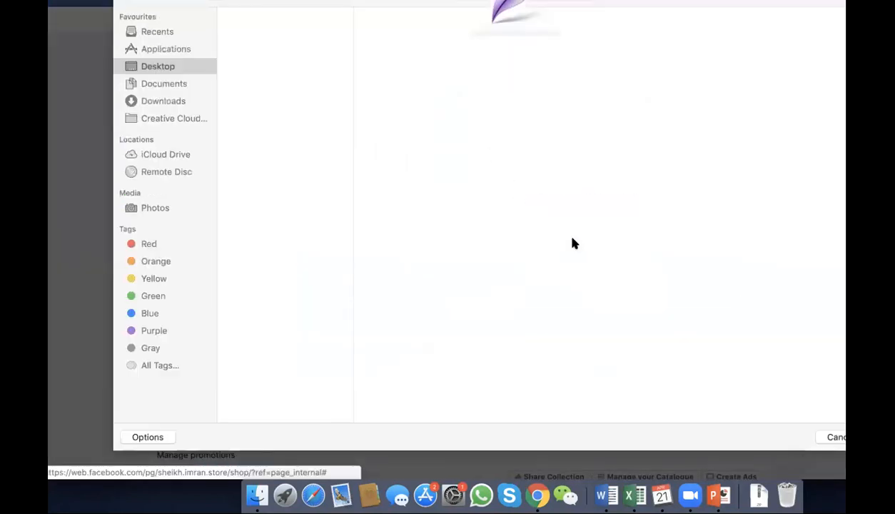
{"action": "left_click", "coordinate": [296, 95]}
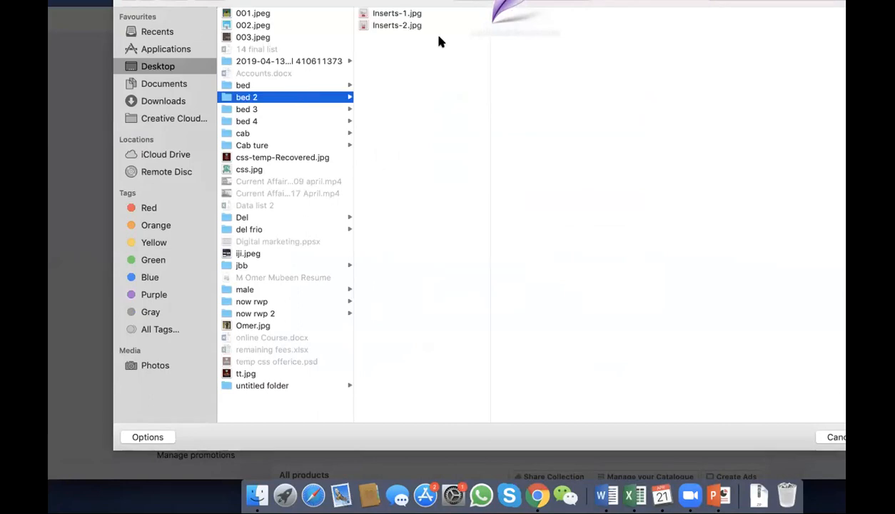
{"action": "double_click", "coordinate": [410, 13]}
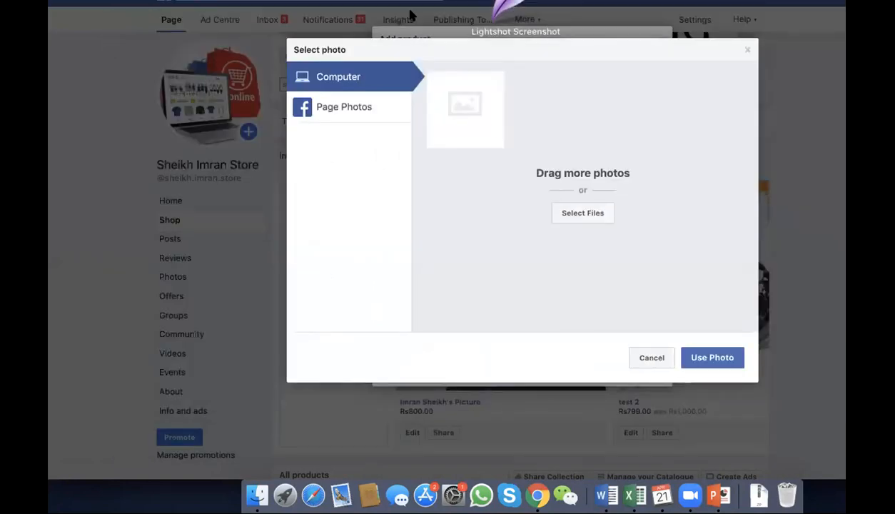
{"action": "left_click", "coordinate": [703, 359]}
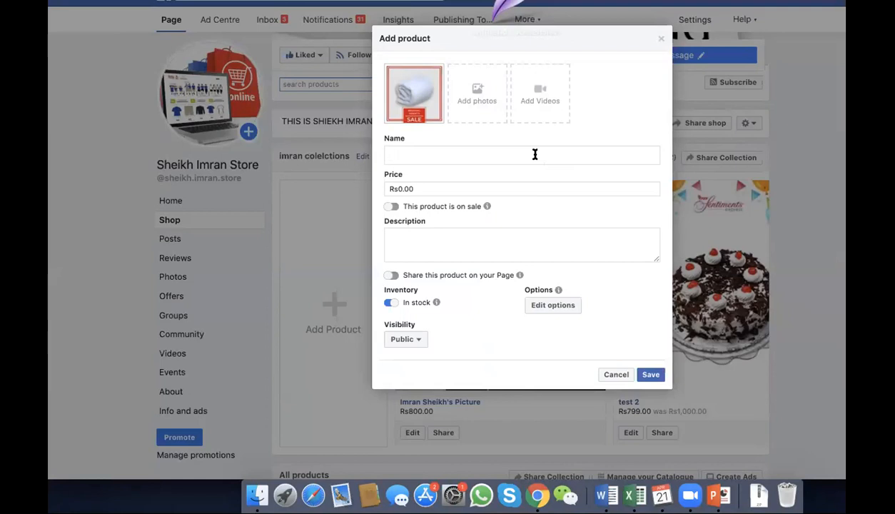
- Name the new product "product 1" and set its price to Rs900
{"action": "left_click", "coordinate": [534, 154]}
{"action": "type", "text": "pr"}
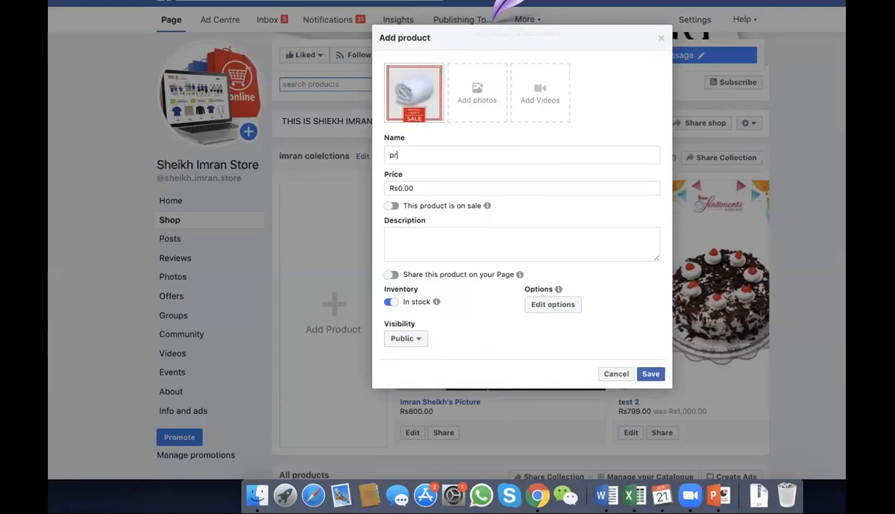
{"action": "type", "text": "oduct 1"}
{"action": "left_click", "coordinate": [481, 189]}
{"action": "type", "text": "900"}
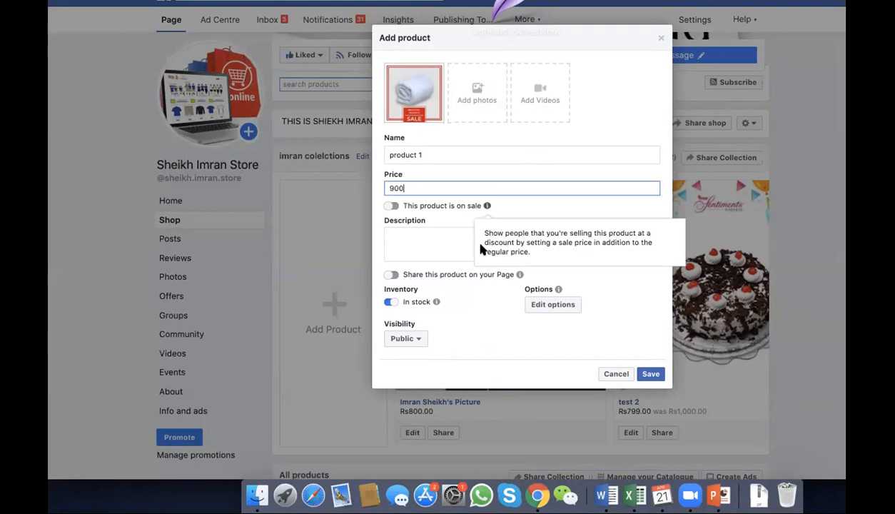
- Enter "white color" as the product description and enable sharing the product on the Page
{"action": "left_click", "coordinate": [428, 236]}
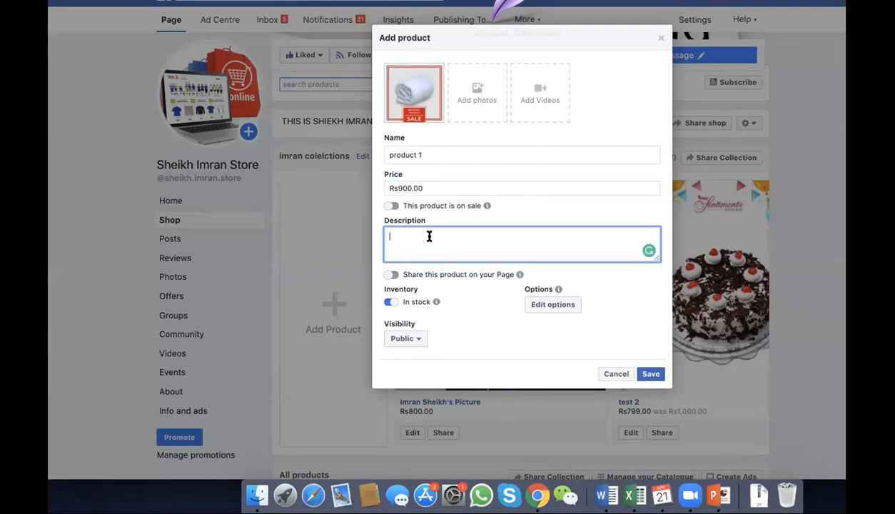
{"action": "type", "text": "White color"}
{"action": "left_click", "coordinate": [391, 275]}
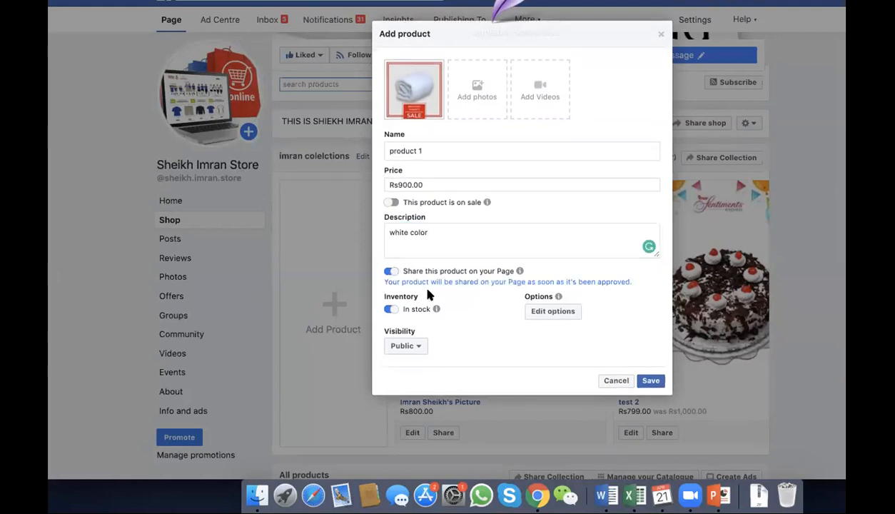
- Keep the product in stock and add a Size option to its product options
{"action": "left_click", "coordinate": [392, 310]}
{"action": "left_click", "coordinate": [393, 310]}
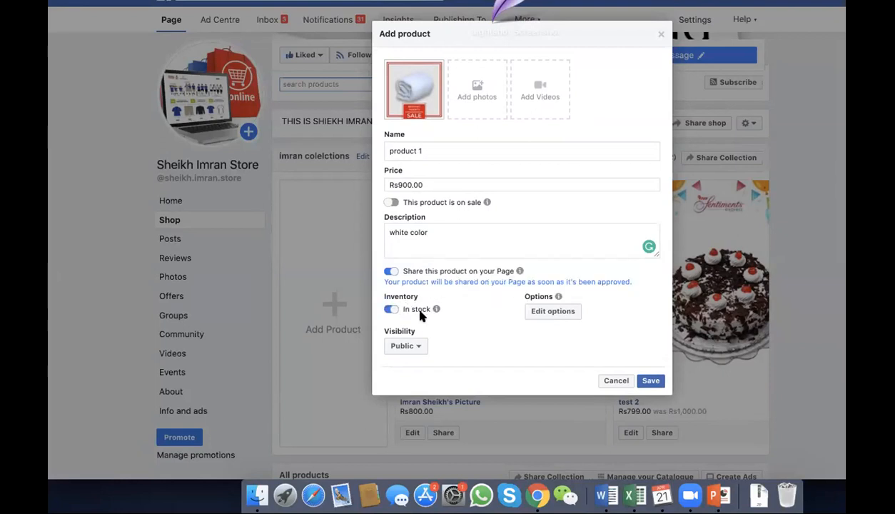
{"action": "left_click", "coordinate": [551, 311]}
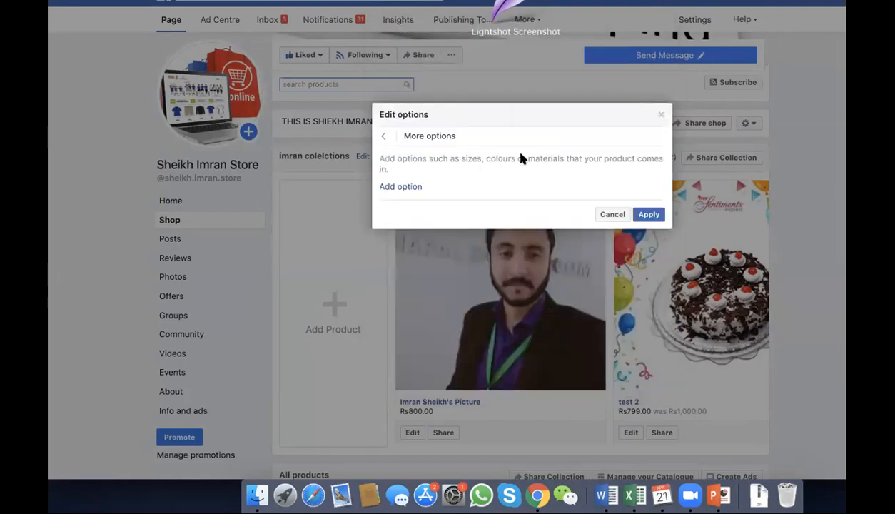
{"action": "left_click", "coordinate": [413, 187]}
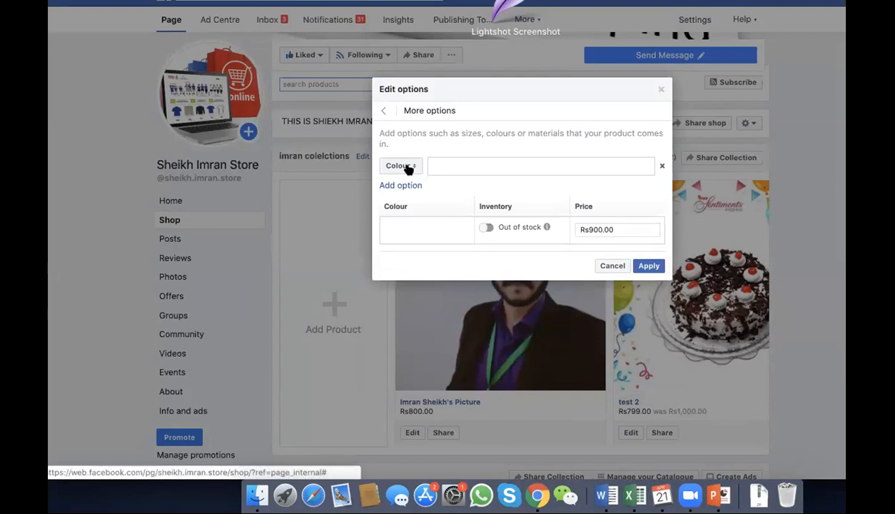
{"action": "left_click", "coordinate": [400, 166]}
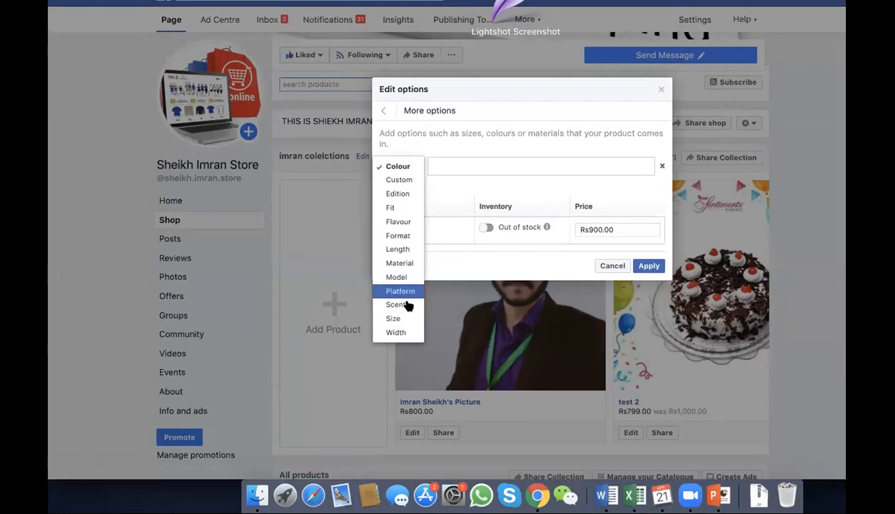
{"action": "left_click", "coordinate": [402, 317]}
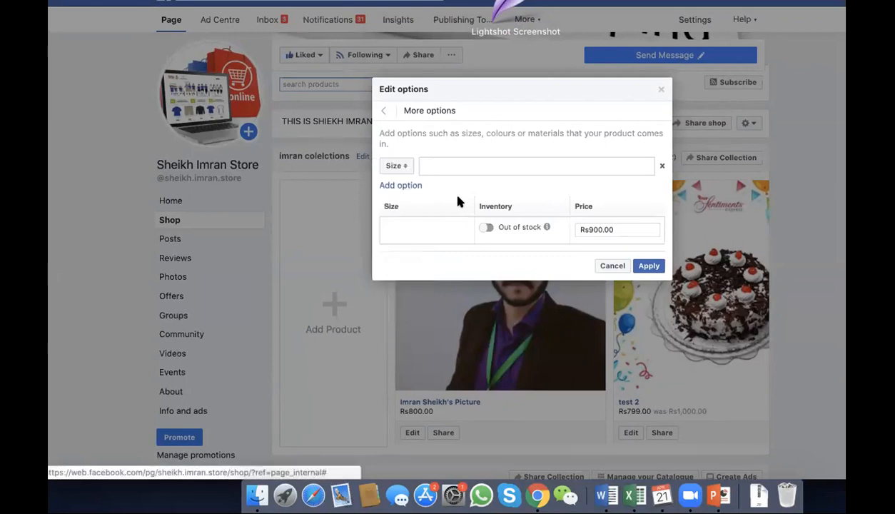
- Enter S, M, L, XL, XXL and XXXL as the values of the Size option
{"action": "left_click", "coordinate": [447, 168]}
{"action": "type", "text": "s"}
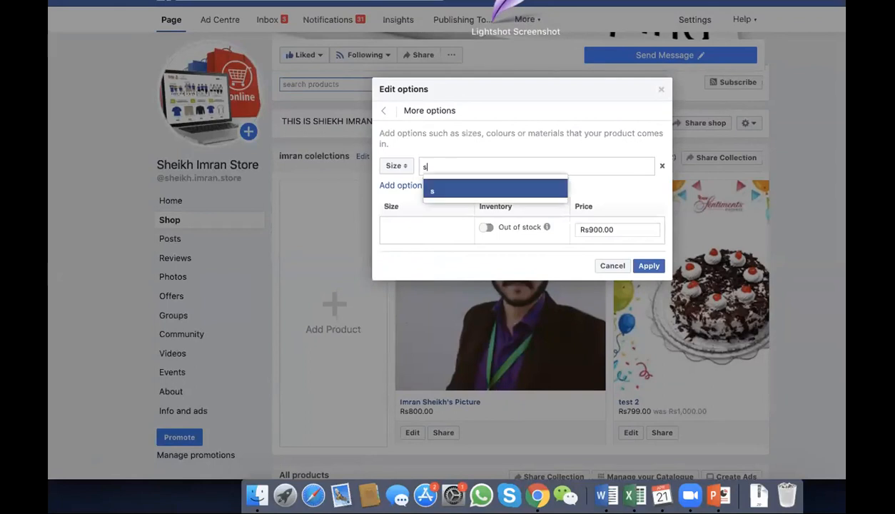
{"action": "key", "text": "BackSpace"}
{"action": "type", "text": "S"}
{"action": "key", "text": "Return"}
{"action": "type", "text": "M"}
{"action": "key", "text": "Return"}
{"action": "type", "text": "L"}
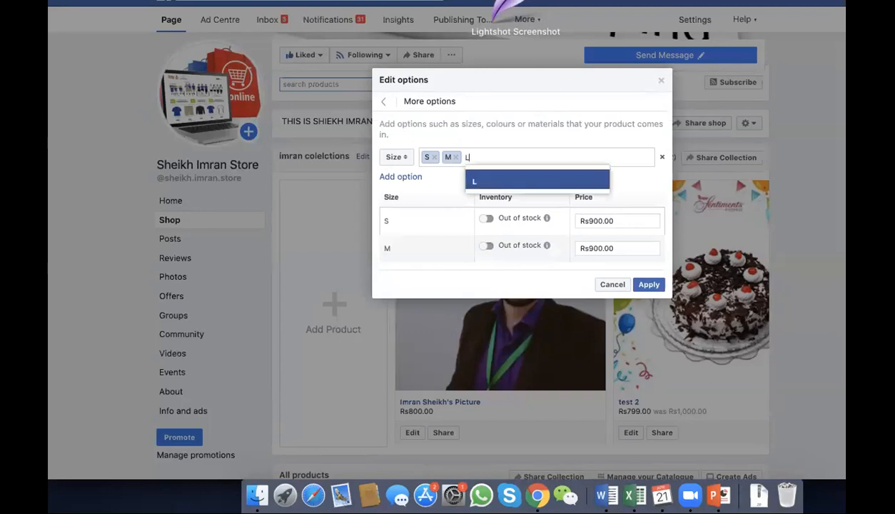
{"action": "key", "text": "Return"}
{"action": "type", "text": "xl"}
{"action": "key", "text": "Return"}
{"action": "type", "text": "XXL"}
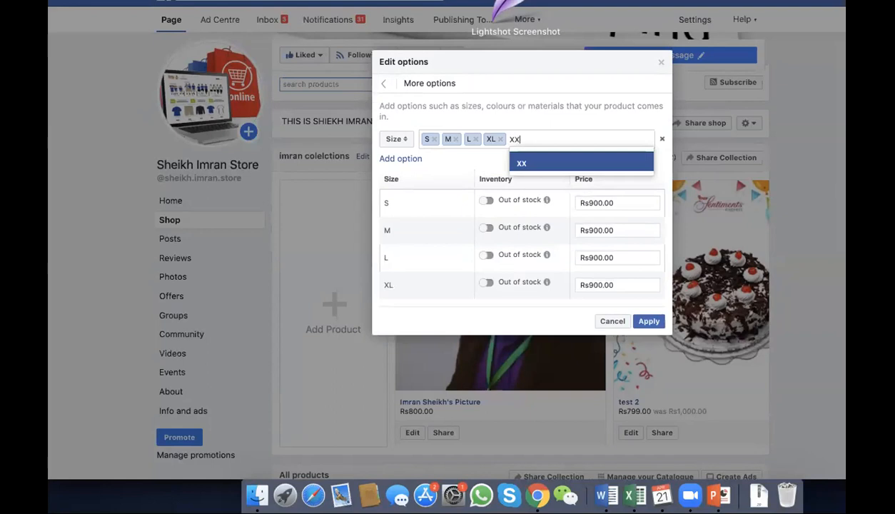
{"action": "key", "text": "Return"}
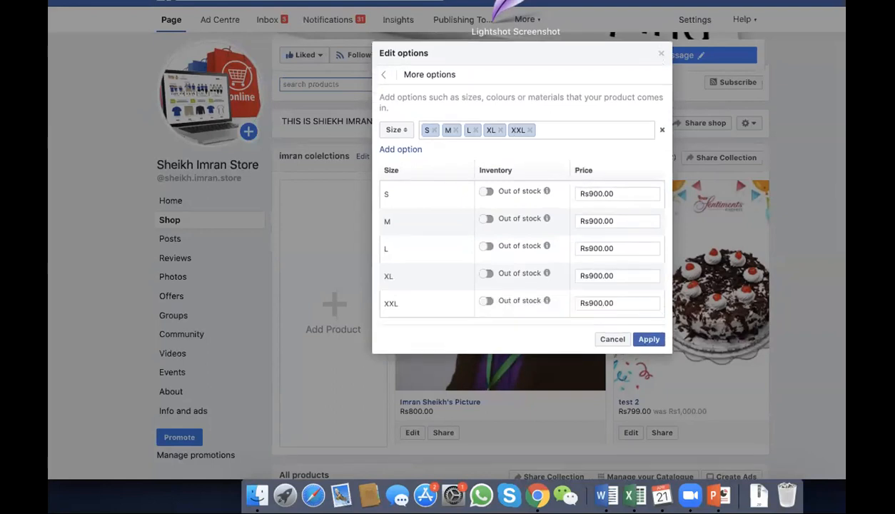
{"action": "type", "text": "xxxL"}
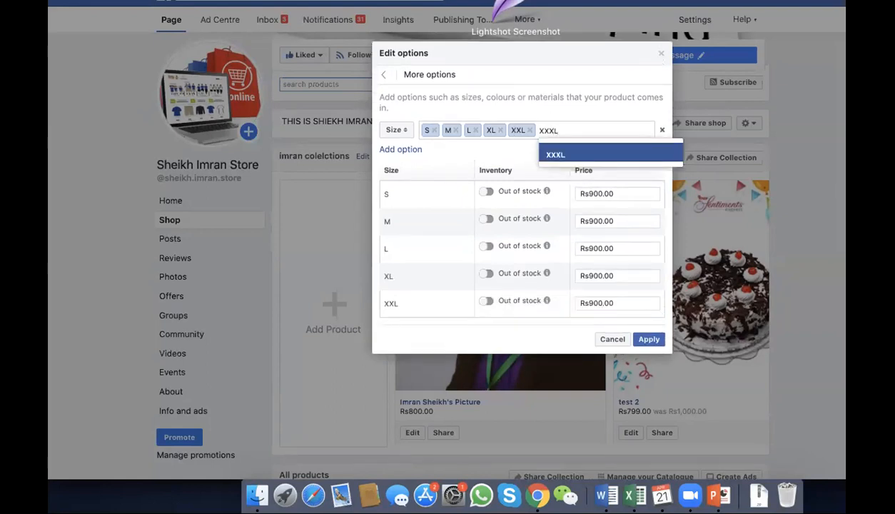
{"action": "key", "text": "Return"}
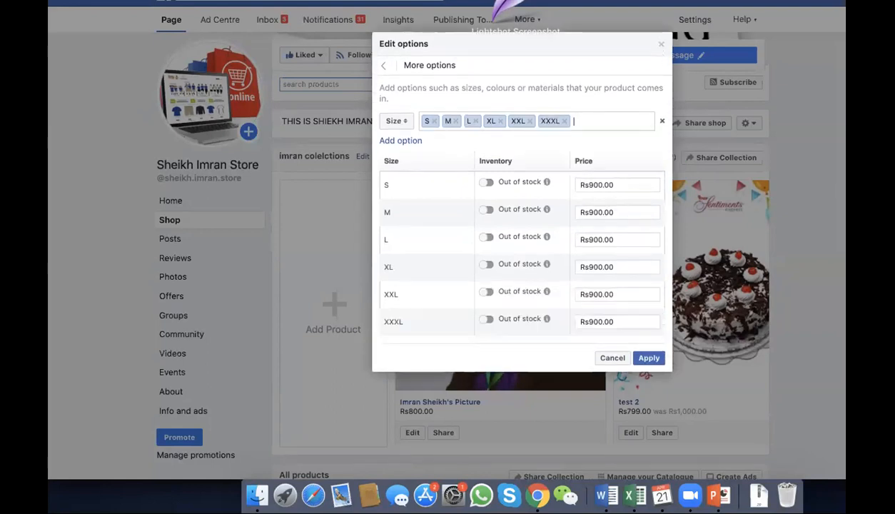
- Mark all six sizes, S through XXXL, as in stock
{"action": "left_click", "coordinate": [486, 182]}
{"action": "left_click", "coordinate": [486, 210]}
{"action": "left_click", "coordinate": [486, 238]}
{"action": "left_click", "coordinate": [485, 264]}
{"action": "left_click", "coordinate": [486, 291]}
{"action": "left_click", "coordinate": [486, 318]}
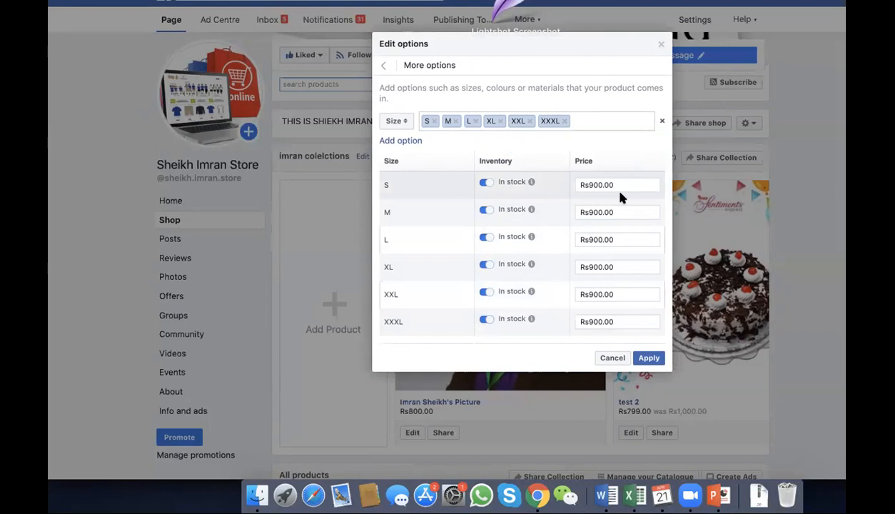
- Set the size prices to Rs1000 for M, Rs1100 for L and Rs1200 for XL
{"action": "double_click", "coordinate": [603, 212]}
{"action": "type", "text": "1000"}
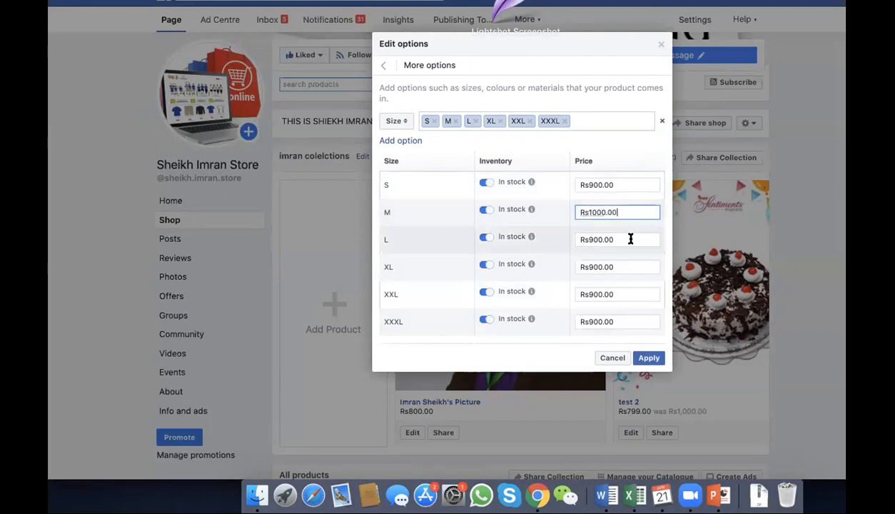
{"action": "double_click", "coordinate": [630, 239]}
{"action": "type", "text": "1100"}
{"action": "left_click", "coordinate": [628, 267]}
{"action": "double_click", "coordinate": [628, 267]}
{"action": "type", "text": "1200"}
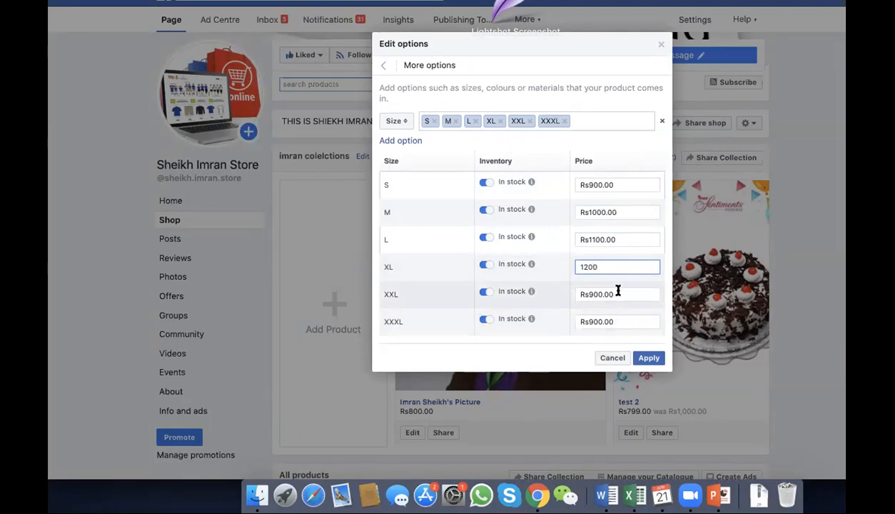
- Set the price to Rs1280 for XXL and Rs1600 for XXXL, and apply the product options
{"action": "double_click", "coordinate": [618, 292]}
{"action": "type", "text": "1280"}
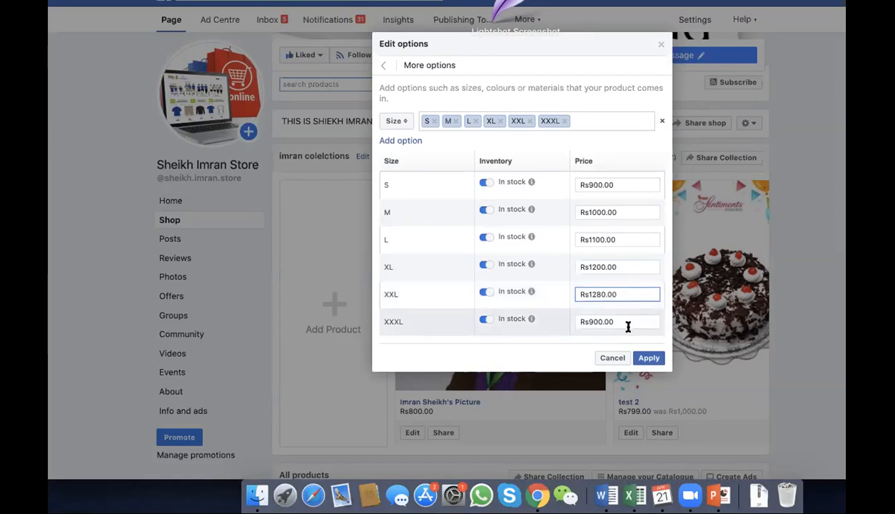
{"action": "double_click", "coordinate": [625, 320]}
{"action": "type", "text": "1"}
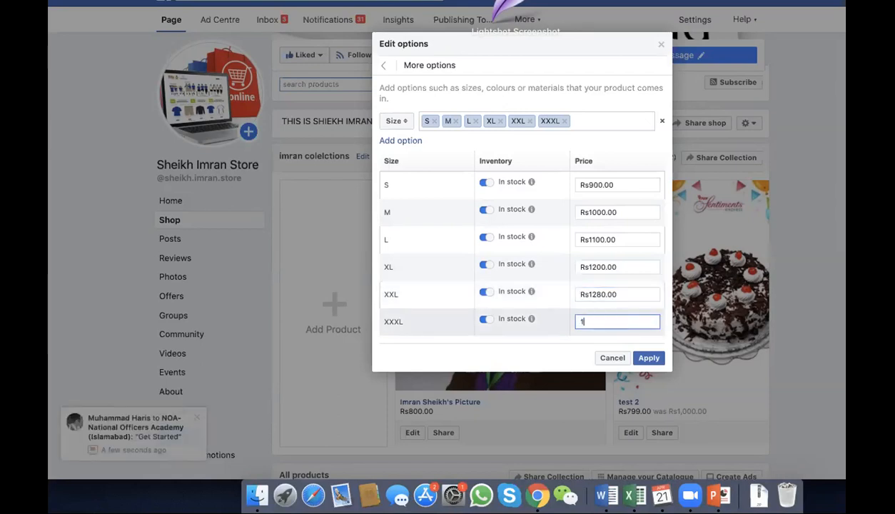
{"action": "type", "text": "600"}
{"action": "left_click", "coordinate": [640, 358]}
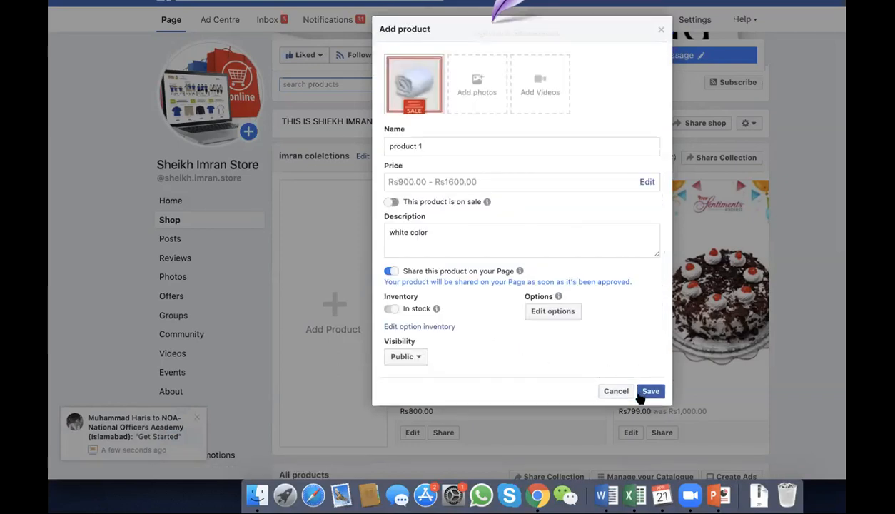
- Check the visibility choices, keep the product Public, and save it to the shop
{"action": "left_click", "coordinate": [420, 356]}
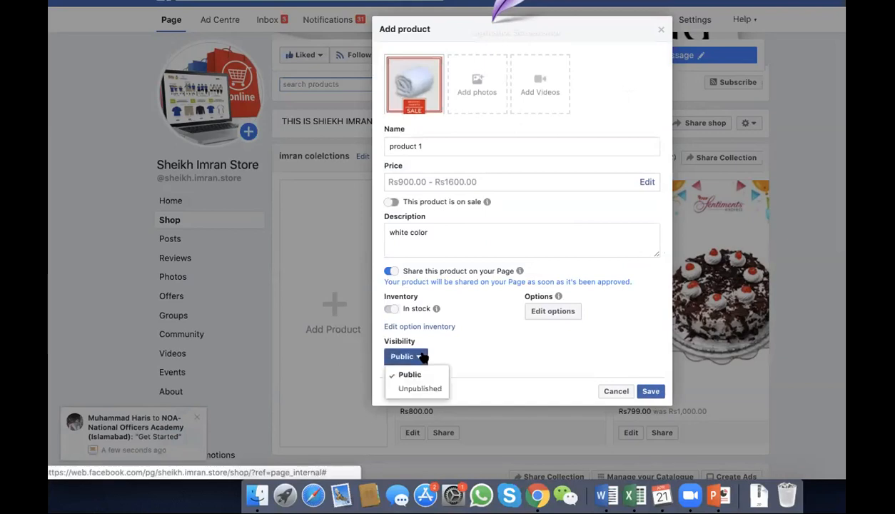
{"action": "left_click", "coordinate": [457, 349]}
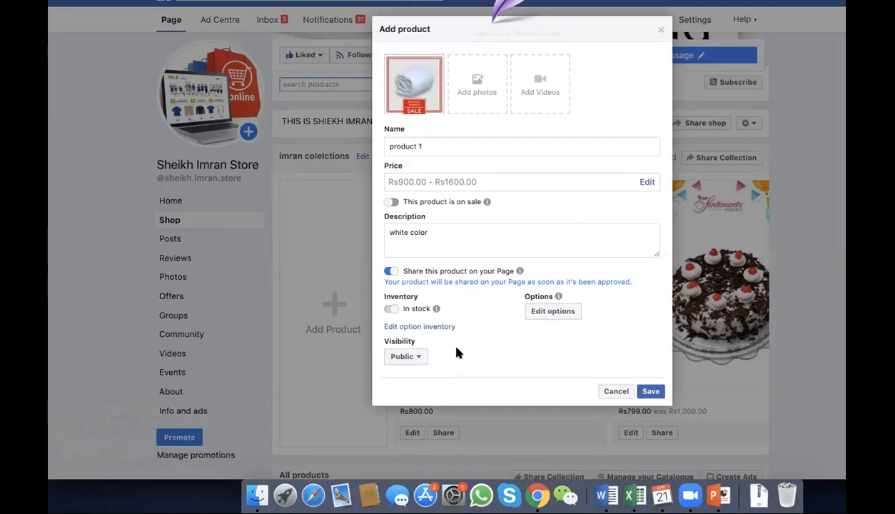
{"action": "left_click", "coordinate": [403, 356]}
{"action": "left_click", "coordinate": [499, 363]}
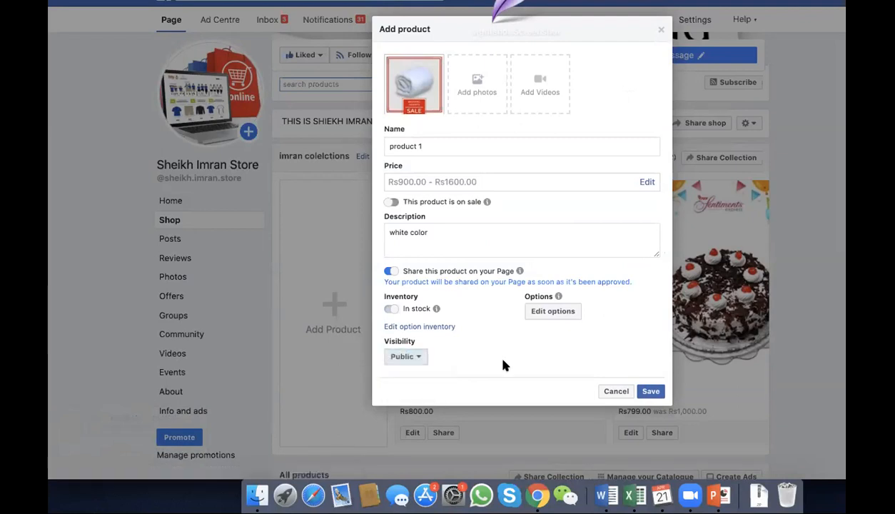
{"action": "left_click", "coordinate": [652, 393]}
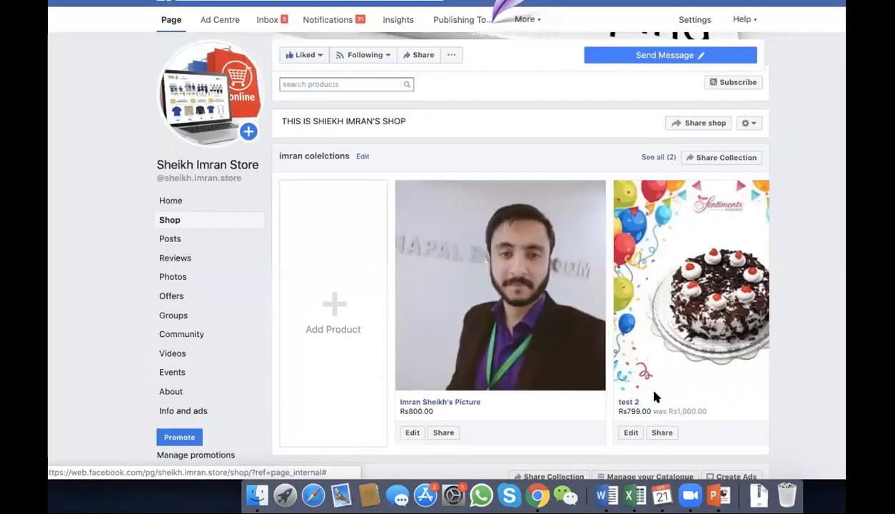
- Look through the shop to examine the new product's entry in its collection, the full product list and the section for adding collections
{"action": "scroll", "coordinate": [655, 394], "scroll_direction": "down", "scroll_amount": 5}
{"action": "scroll", "coordinate": [655, 394], "scroll_direction": "down", "scroll_amount": 3}
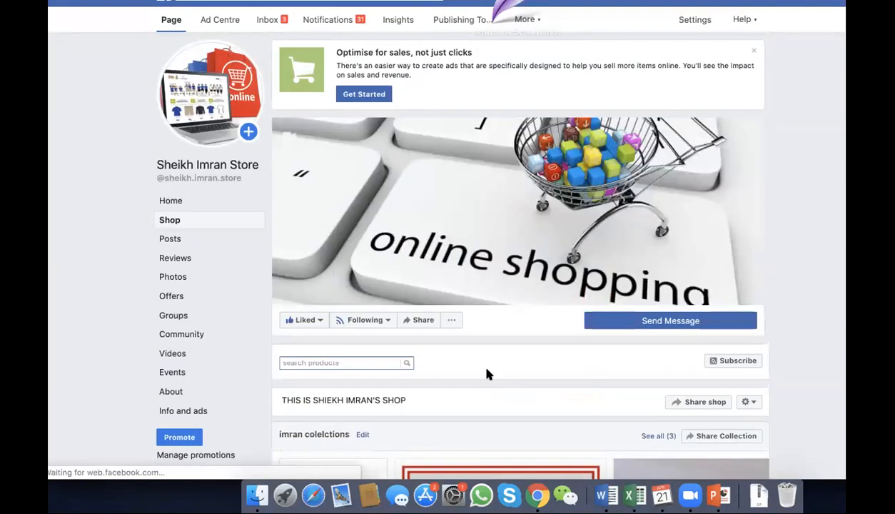
{"action": "scroll", "coordinate": [487, 374], "scroll_direction": "down", "scroll_amount": 8}
{"action": "double_click", "coordinate": [414, 337]}
{"action": "left_click", "coordinate": [453, 333]}
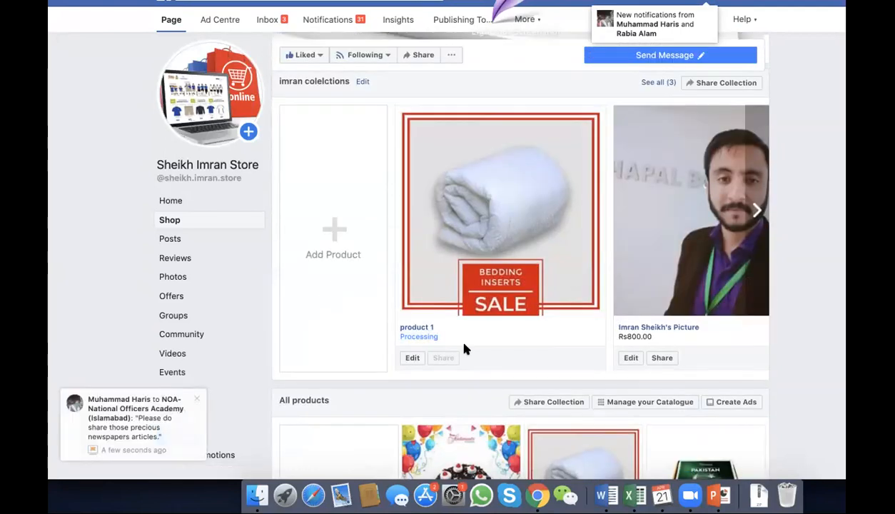
{"action": "scroll", "coordinate": [464, 348], "scroll_direction": "down", "scroll_amount": 5}
{"action": "scroll", "coordinate": [547, 245], "scroll_direction": "up", "scroll_amount": 1}
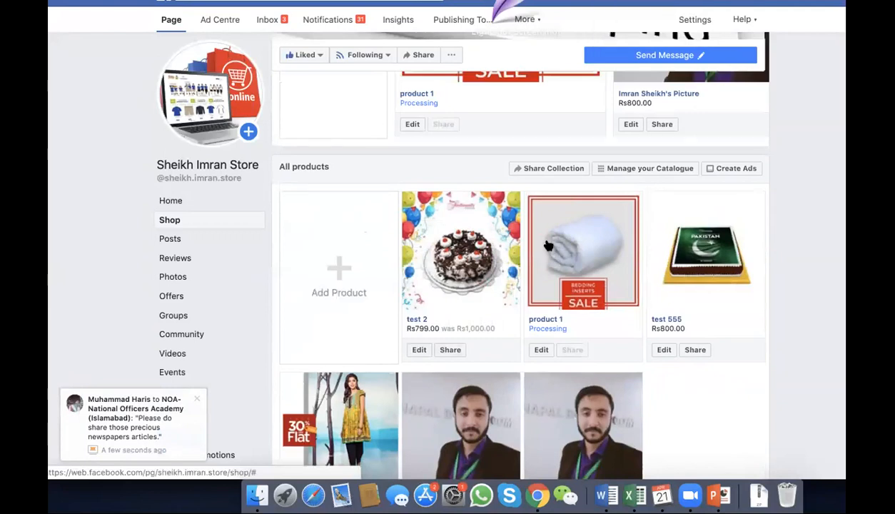
{"action": "scroll", "coordinate": [583, 293], "scroll_direction": "up", "scroll_amount": 1}
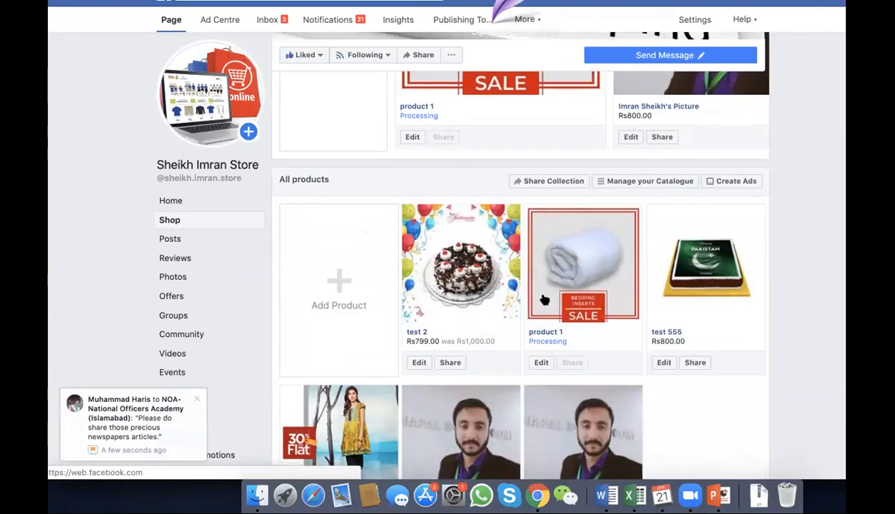
{"action": "scroll", "coordinate": [544, 300], "scroll_direction": "down", "scroll_amount": 8}
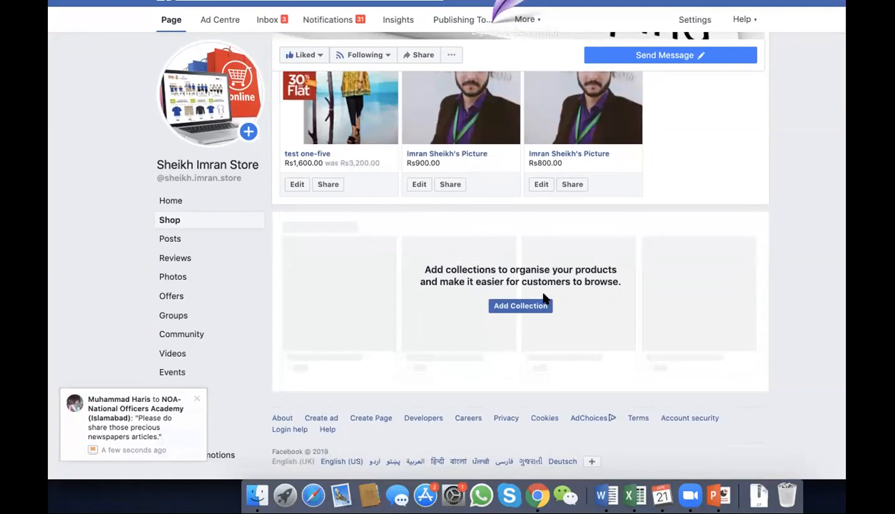
{"action": "scroll", "coordinate": [543, 297], "scroll_direction": "up", "scroll_amount": 3}
{"action": "scroll", "coordinate": [544, 298], "scroll_direction": "down", "scroll_amount": 3}
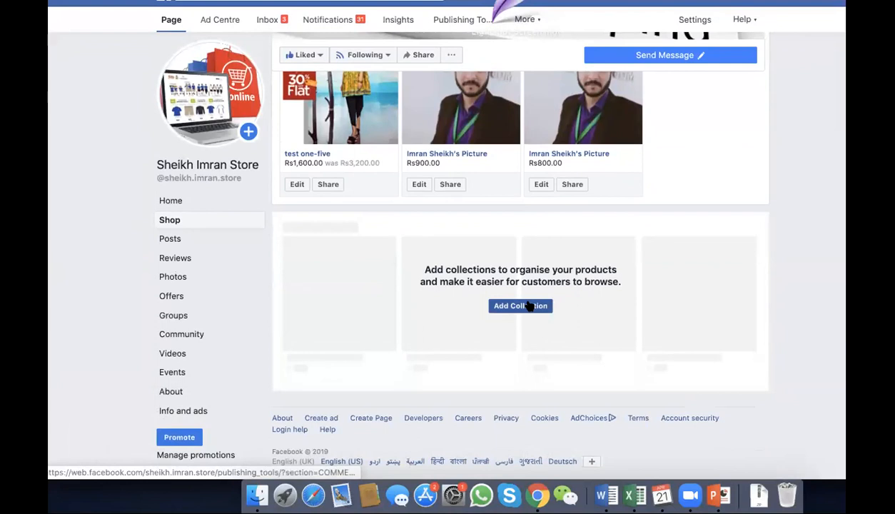
{"action": "scroll", "coordinate": [528, 305], "scroll_direction": "up", "scroll_amount": 5}
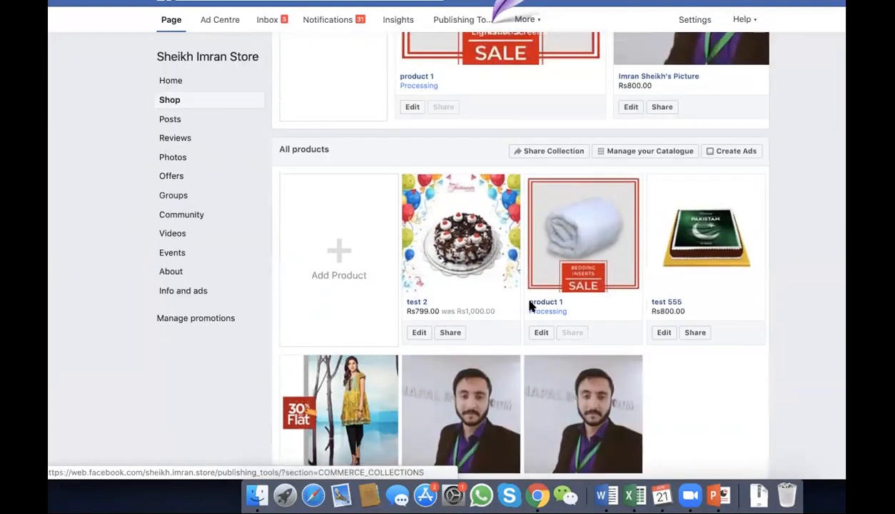
{"action": "scroll", "coordinate": [529, 305], "scroll_direction": "up", "scroll_amount": 3}
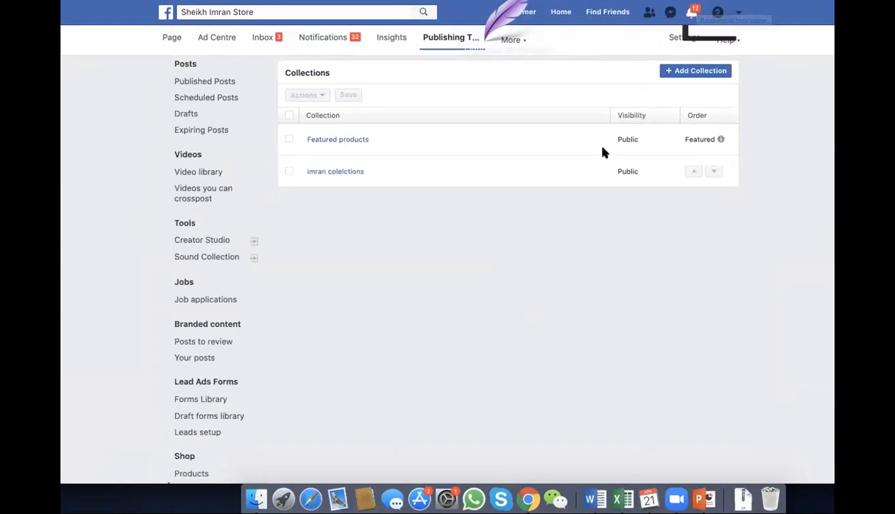
{"action": "left_click", "coordinate": [397, 358]}
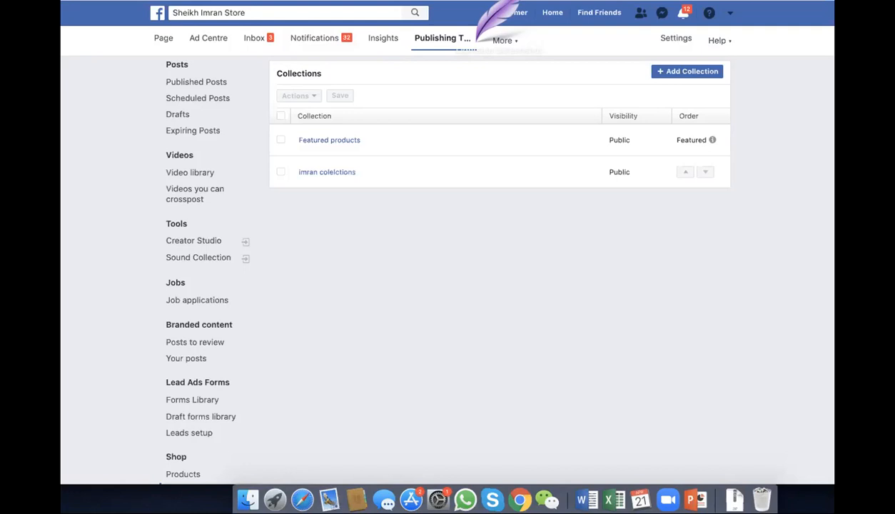
{"action": "left_click", "coordinate": [261, 12]}
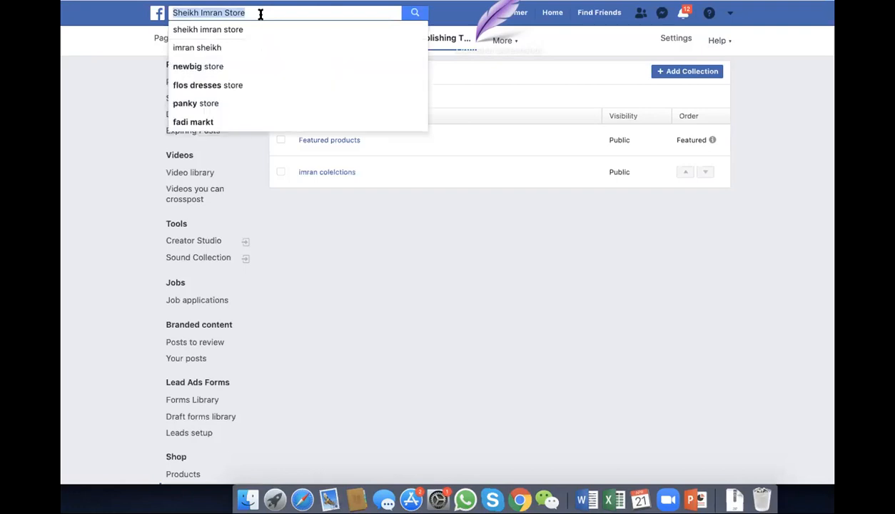
{"action": "key", "text": "BackSpace"}
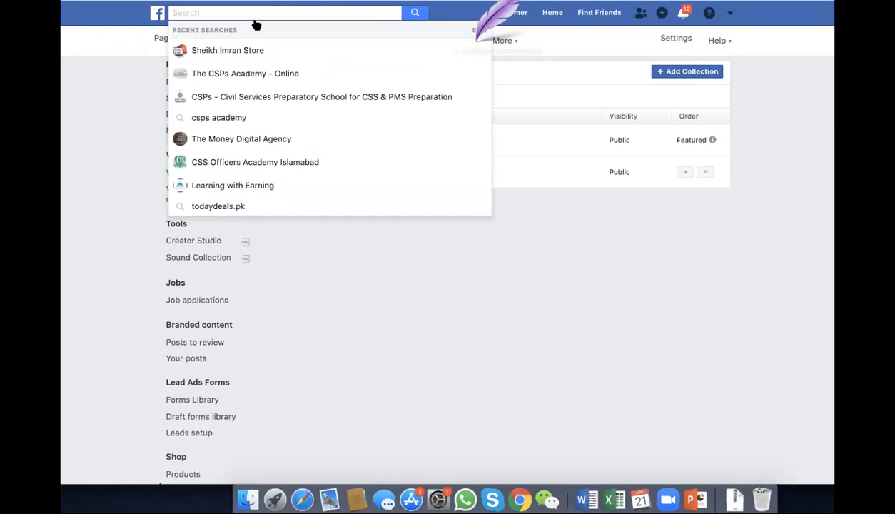
{"action": "left_click", "coordinate": [418, 318]}
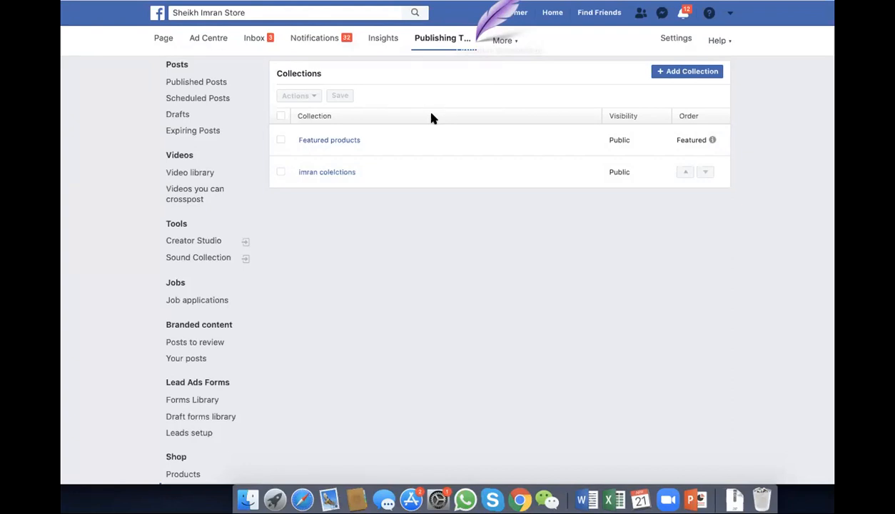
- Add the Rs1,100 portrait picture product, product 1 and test 2 to the Featured products collection and save the collection
{"action": "left_click", "coordinate": [350, 140]}
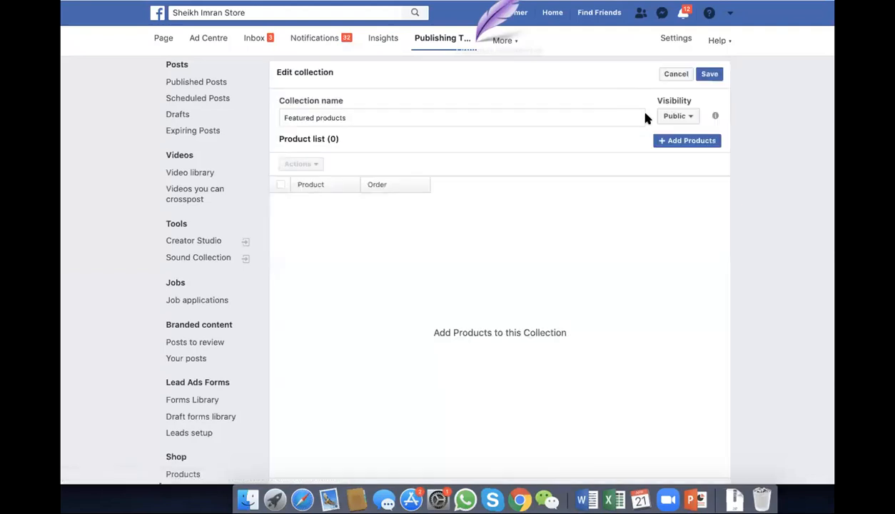
{"action": "left_click", "coordinate": [656, 140]}
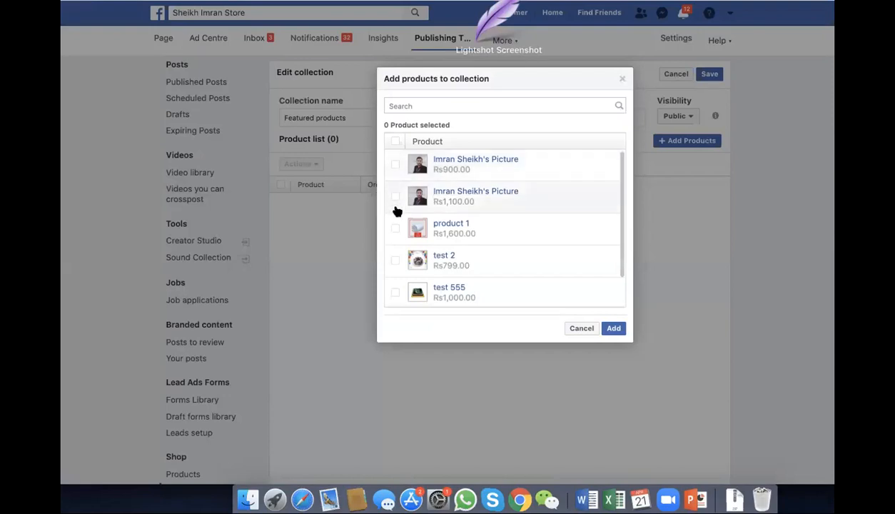
{"action": "left_click", "coordinate": [394, 207]}
{"action": "left_click", "coordinate": [394, 233]}
{"action": "left_click", "coordinate": [475, 272]}
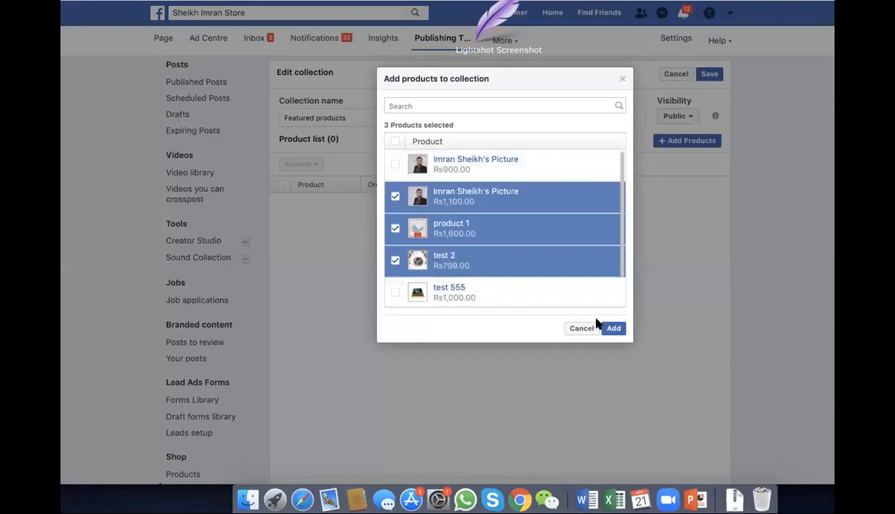
{"action": "left_click", "coordinate": [610, 328]}
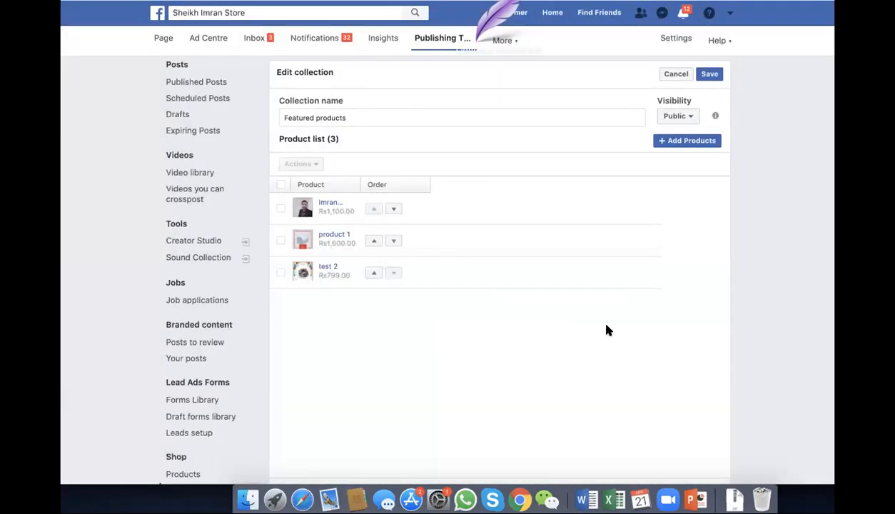
{"action": "double_click", "coordinate": [447, 116]}
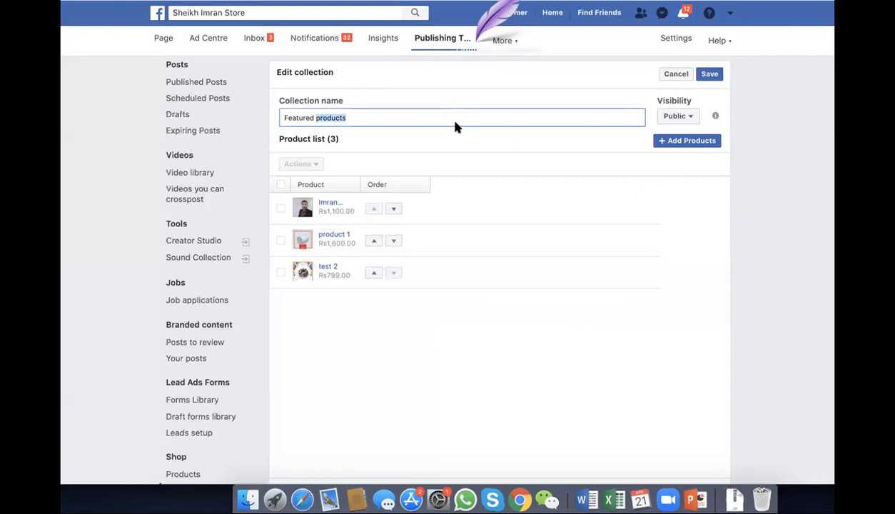
{"action": "left_click", "coordinate": [708, 74]}
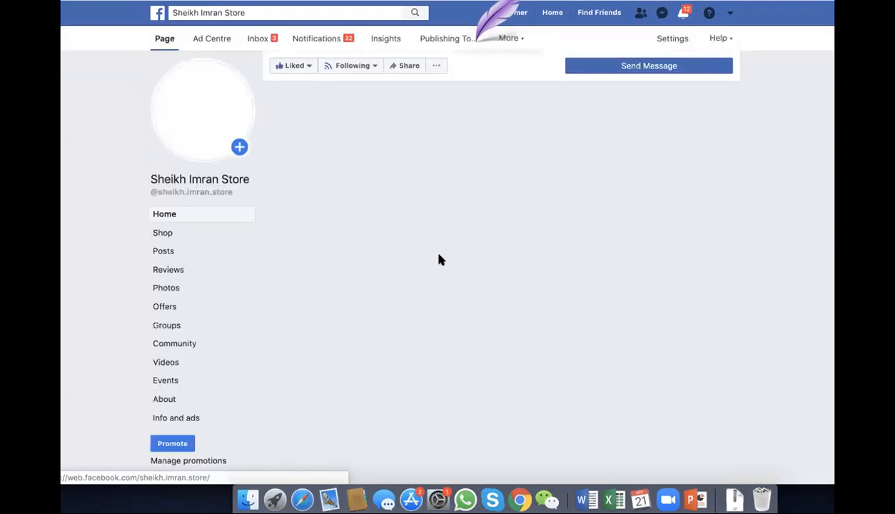
- View the page's Shop section, browse its Featured products and bring up product 1's details
{"action": "left_click", "coordinate": [199, 234]}
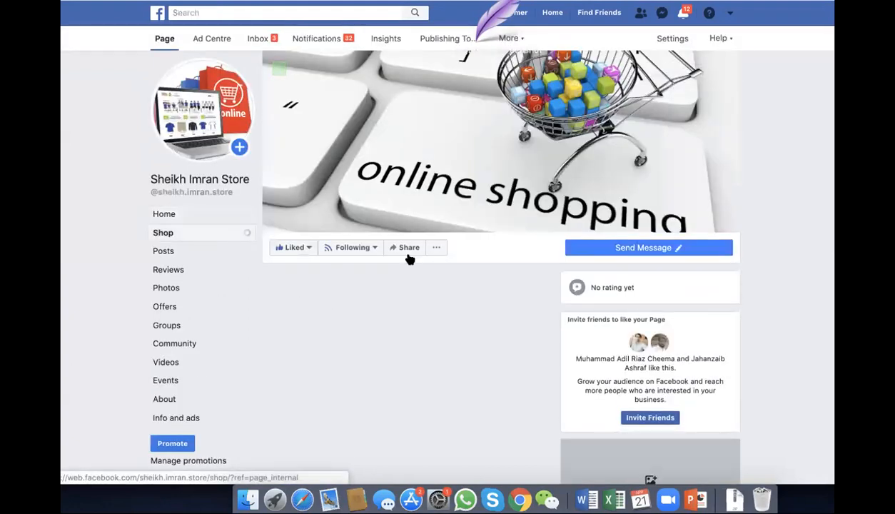
{"action": "scroll", "coordinate": [408, 256], "scroll_direction": "down", "scroll_amount": 5}
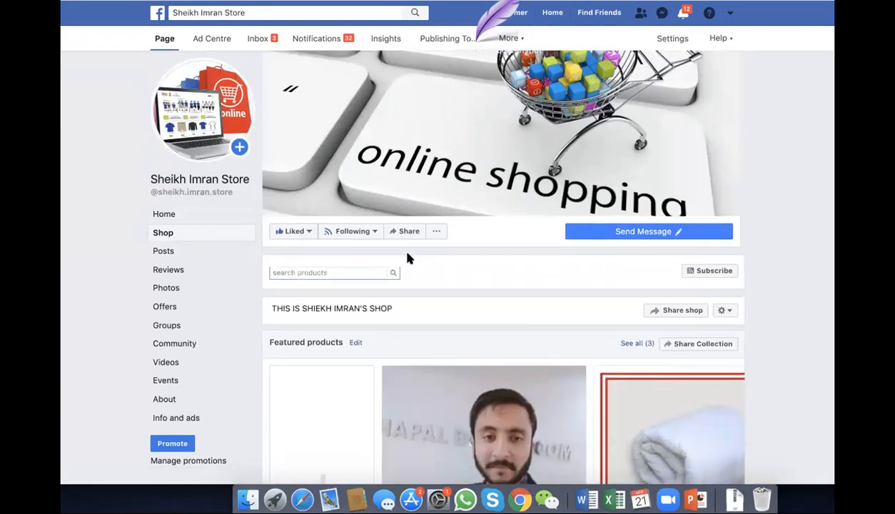
{"action": "scroll", "coordinate": [443, 273], "scroll_direction": "down", "scroll_amount": 1}
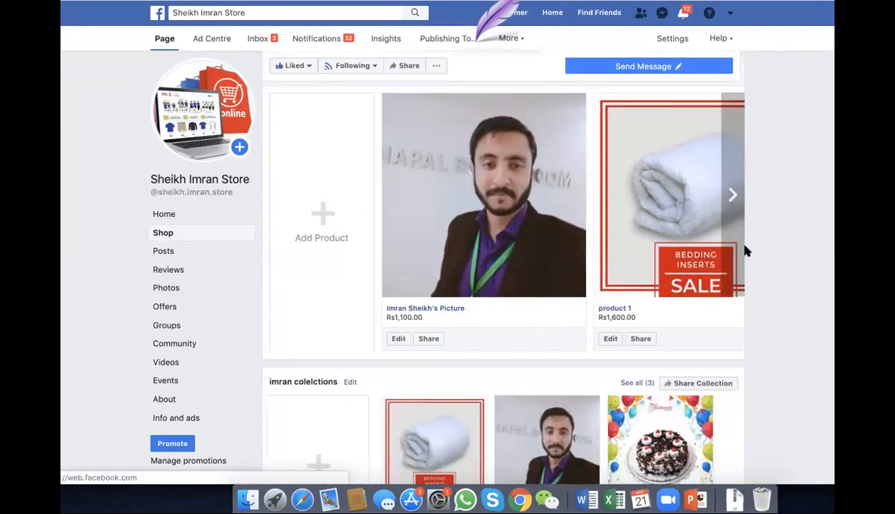
{"action": "left_click", "coordinate": [726, 200]}
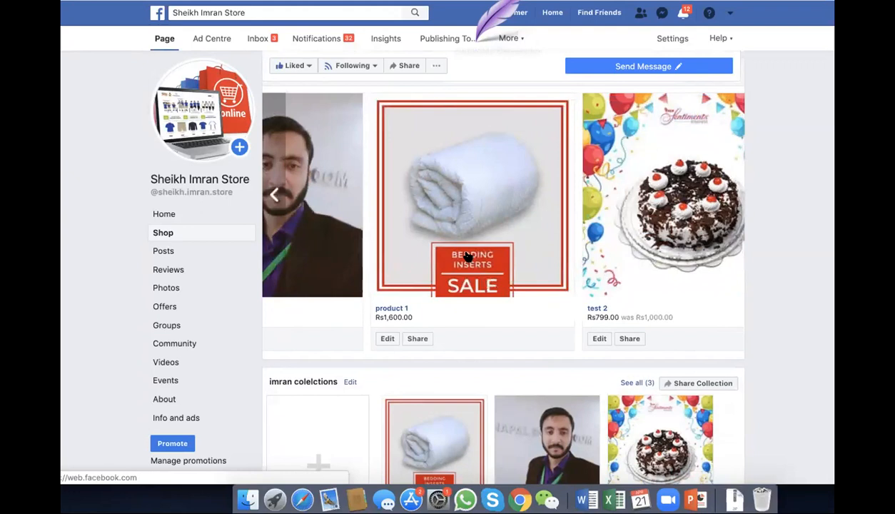
{"action": "key", "text": "super+shift+9"}
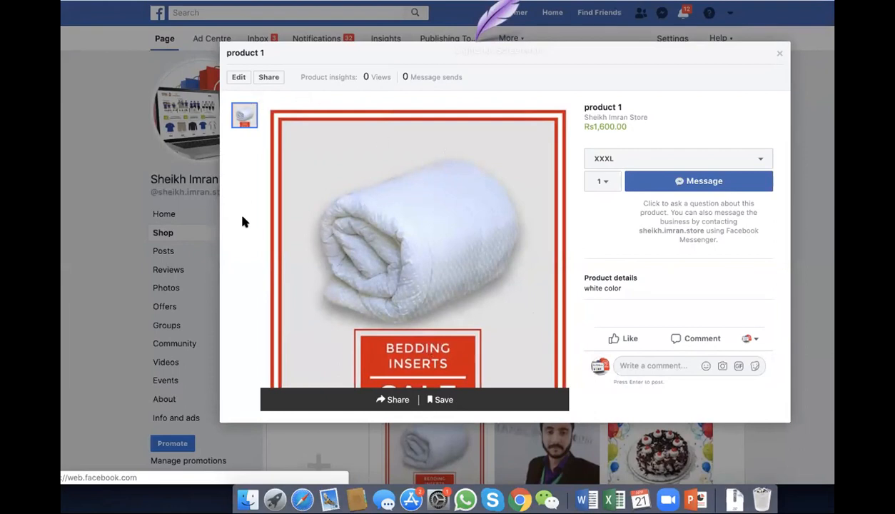
- Start editing product 1 and add the light grey T-shirt picture from the page photos
{"action": "left_click", "coordinate": [238, 77]}
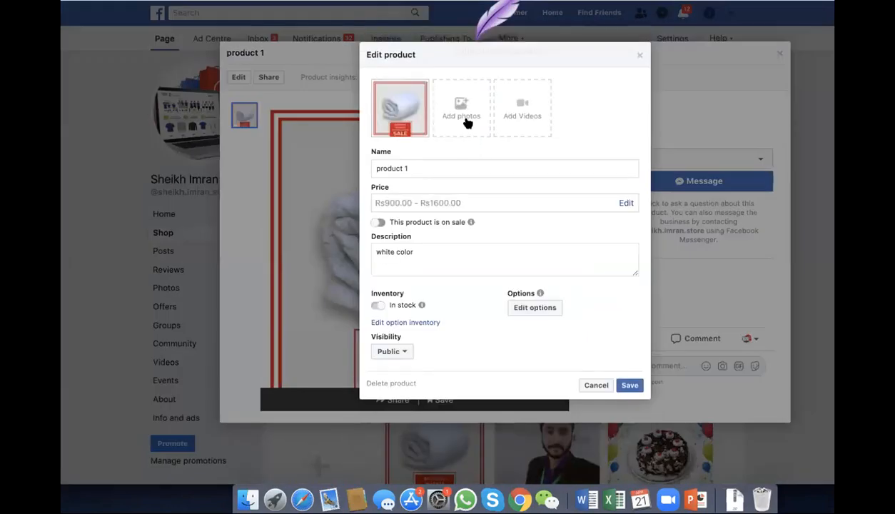
{"action": "left_click", "coordinate": [464, 120]}
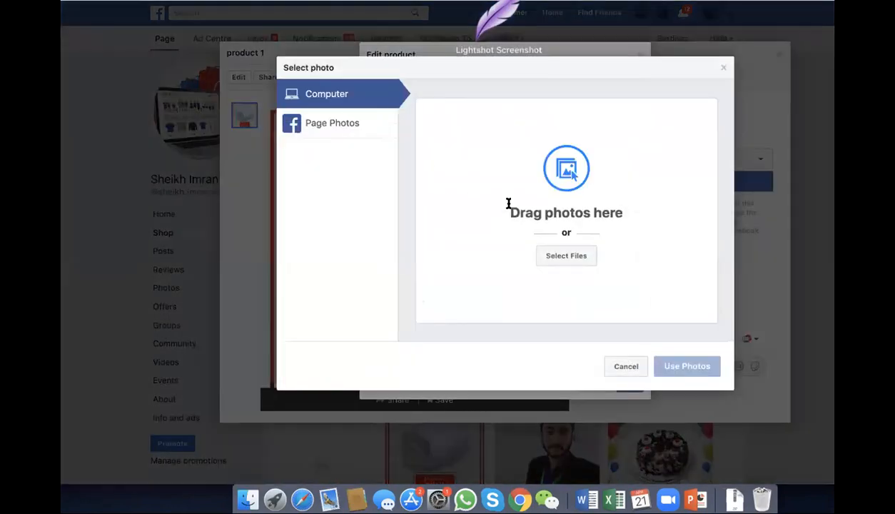
{"action": "left_click", "coordinate": [370, 124]}
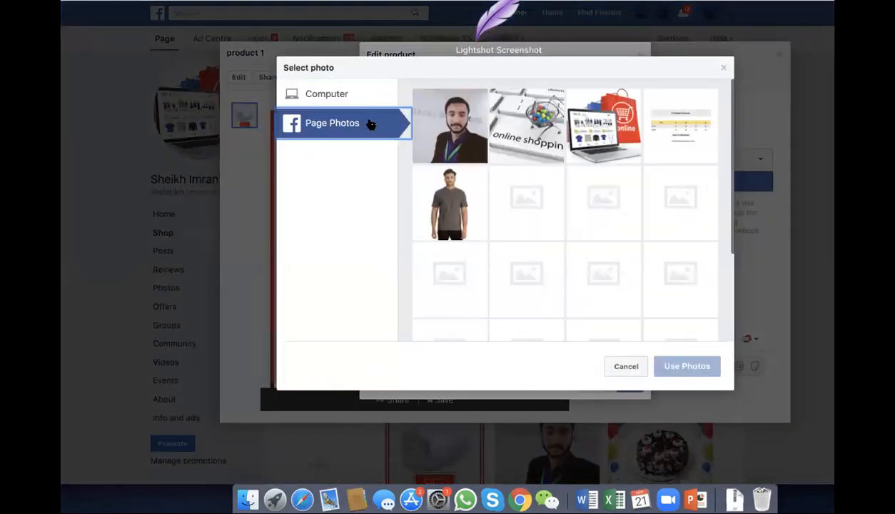
{"action": "scroll", "coordinate": [583, 267], "scroll_direction": "down", "scroll_amount": 5}
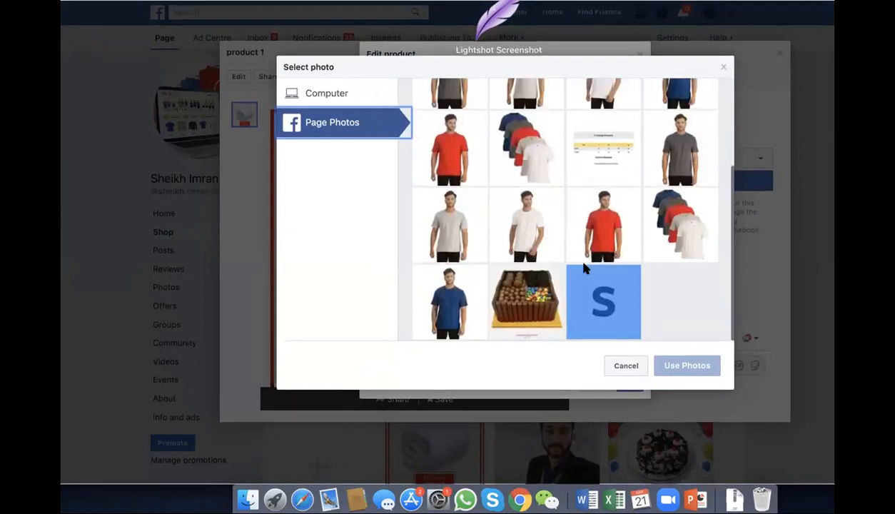
{"action": "scroll", "coordinate": [582, 267], "scroll_direction": "up", "scroll_amount": 5}
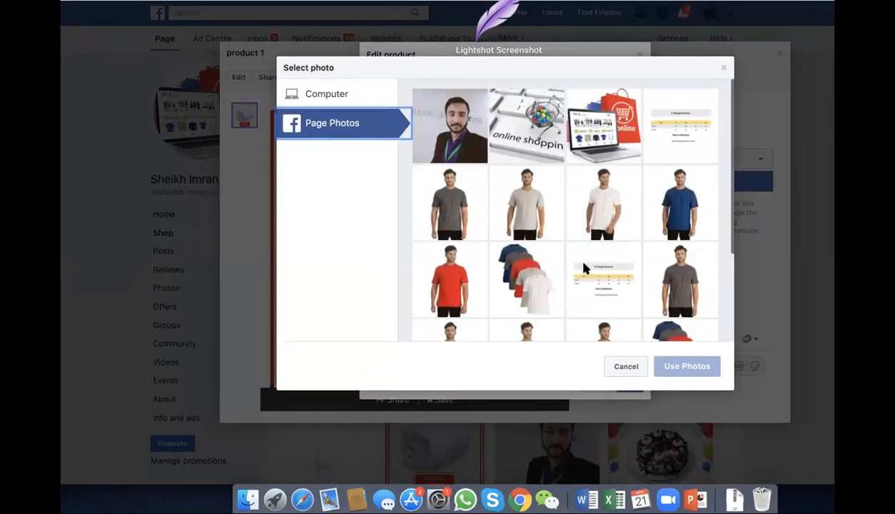
{"action": "left_click", "coordinate": [528, 197]}
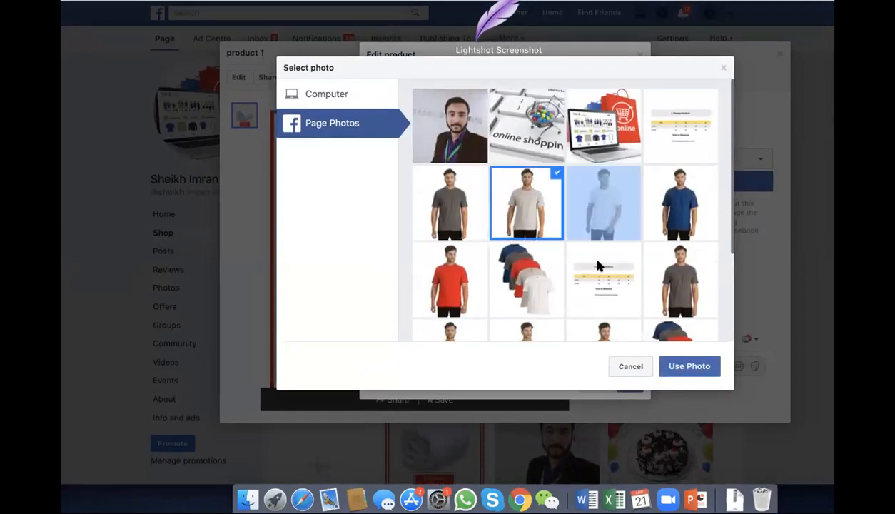
{"action": "left_click", "coordinate": [672, 365]}
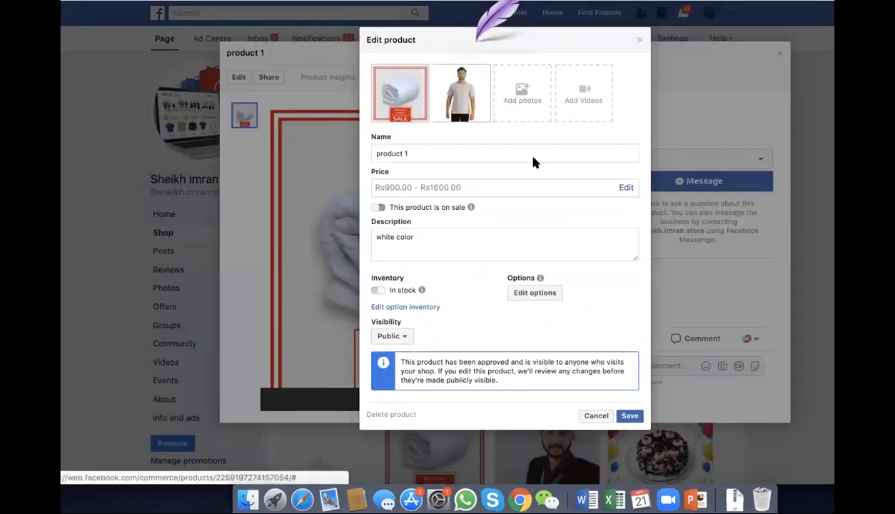
- Add the page photos of the blue T-shirt and the group of five coloured T-shirts to product 1
{"action": "left_click", "coordinate": [522, 94]}
{"action": "left_click", "coordinate": [385, 129]}
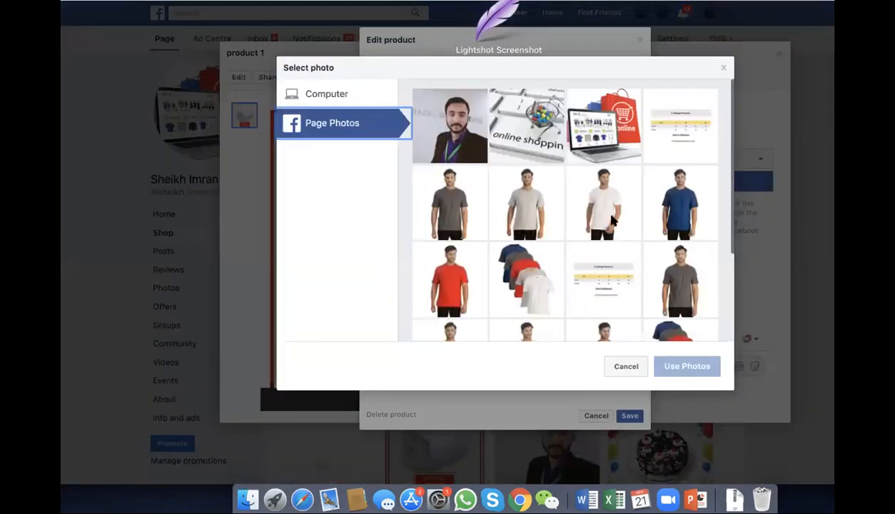
{"action": "left_click", "coordinate": [655, 215]}
{"action": "left_click", "coordinate": [673, 366]}
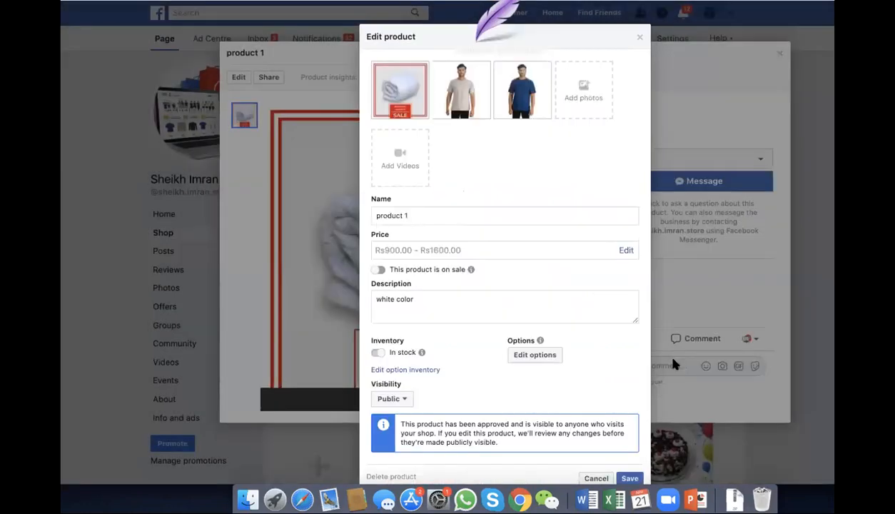
{"action": "left_click", "coordinate": [580, 84]}
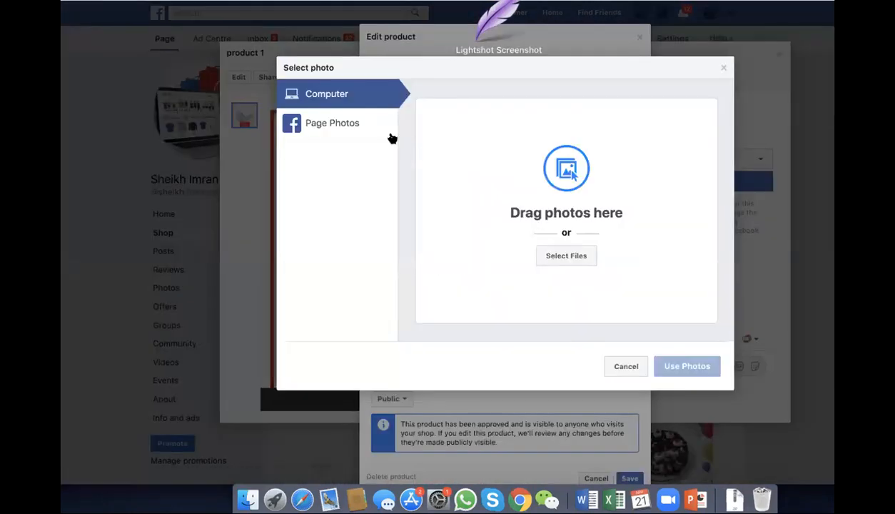
{"action": "left_click", "coordinate": [331, 122]}
{"action": "left_click", "coordinate": [523, 280]}
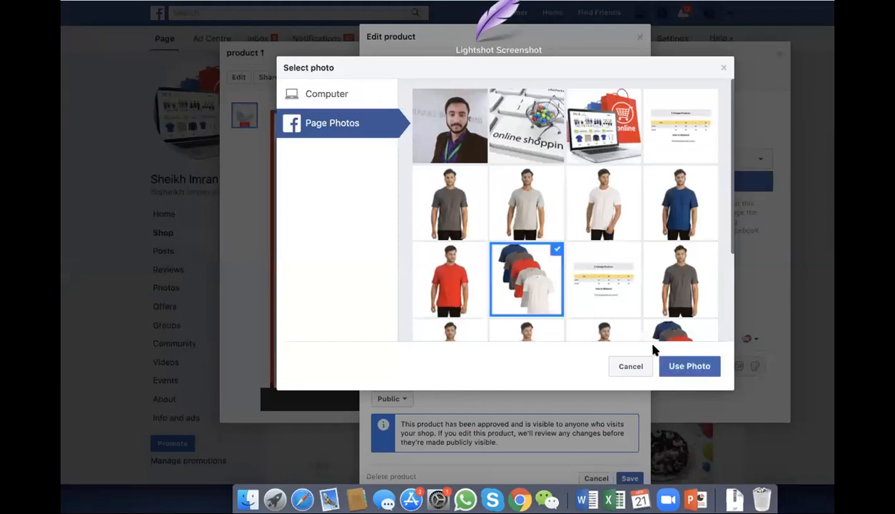
{"action": "left_click", "coordinate": [678, 365]}
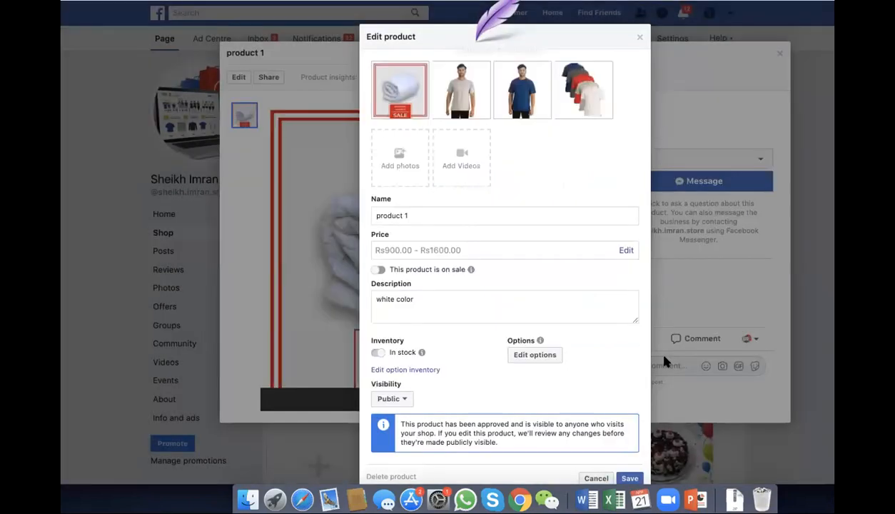
- Add the size chart image from the page photos to product 1
{"action": "left_click", "coordinate": [401, 155]}
{"action": "left_click", "coordinate": [373, 119]}
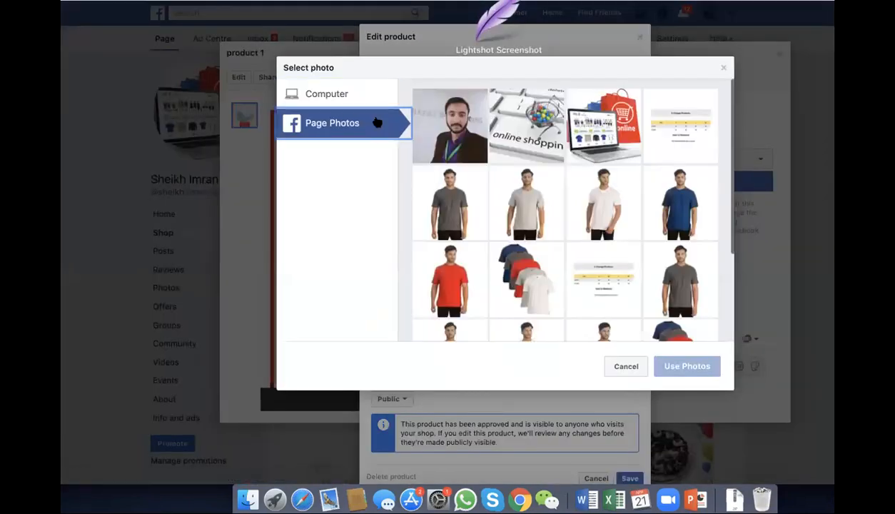
{"action": "scroll", "coordinate": [638, 251], "scroll_direction": "down", "scroll_amount": 3}
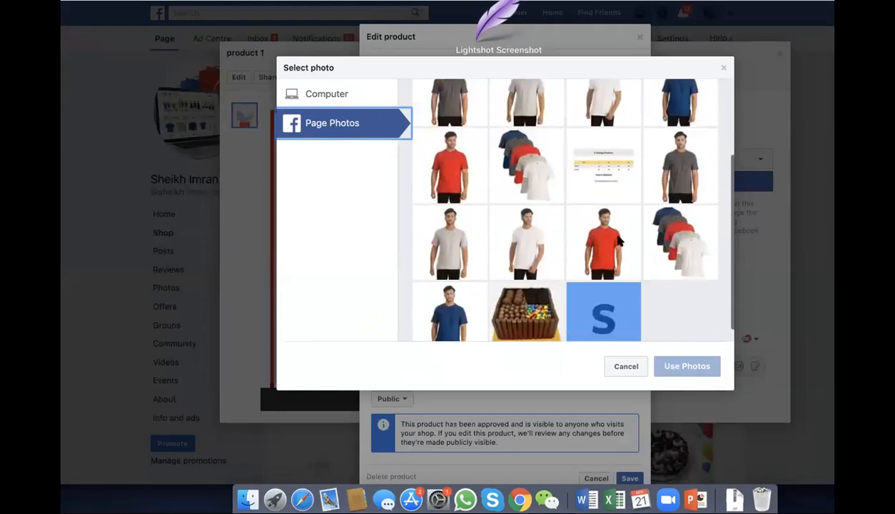
{"action": "left_click", "coordinate": [599, 167]}
{"action": "left_click", "coordinate": [669, 365]}
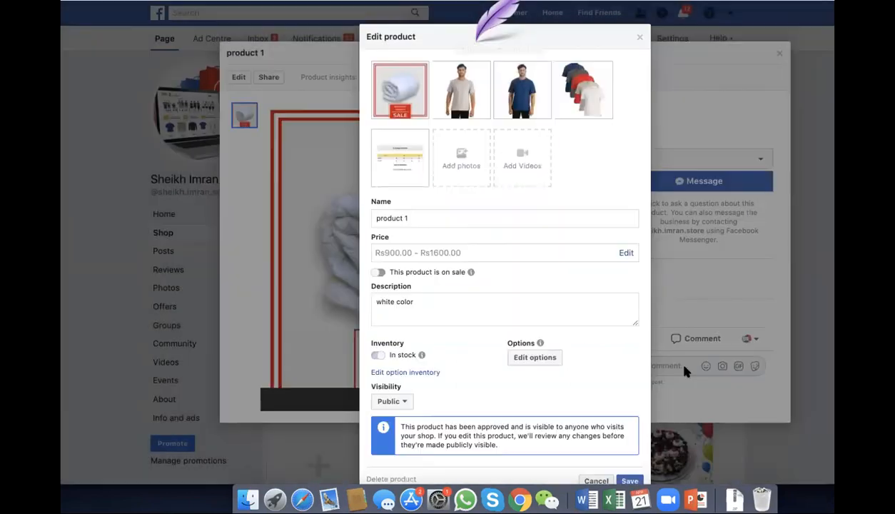
- Add the man's portrait from the page photos to product 1 and save the edited product
{"action": "left_click", "coordinate": [468, 160]}
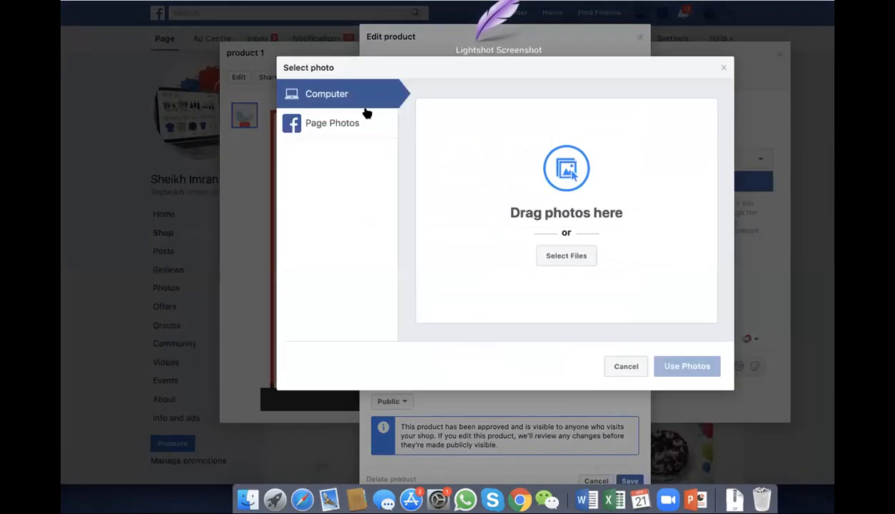
{"action": "left_click", "coordinate": [332, 123]}
{"action": "scroll", "coordinate": [480, 166], "scroll_direction": "down", "scroll_amount": 3}
{"action": "scroll", "coordinate": [479, 165], "scroll_direction": "up", "scroll_amount": 3}
{"action": "left_click", "coordinate": [468, 139]}
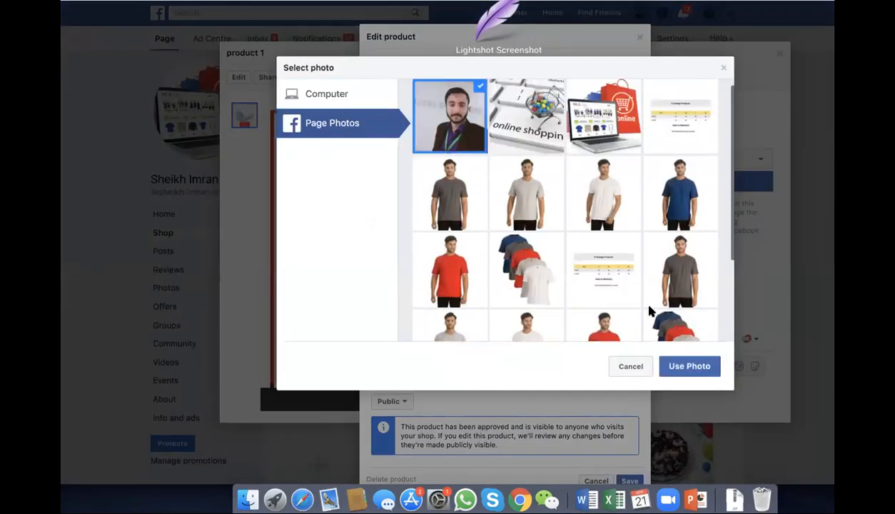
{"action": "left_click", "coordinate": [687, 366]}
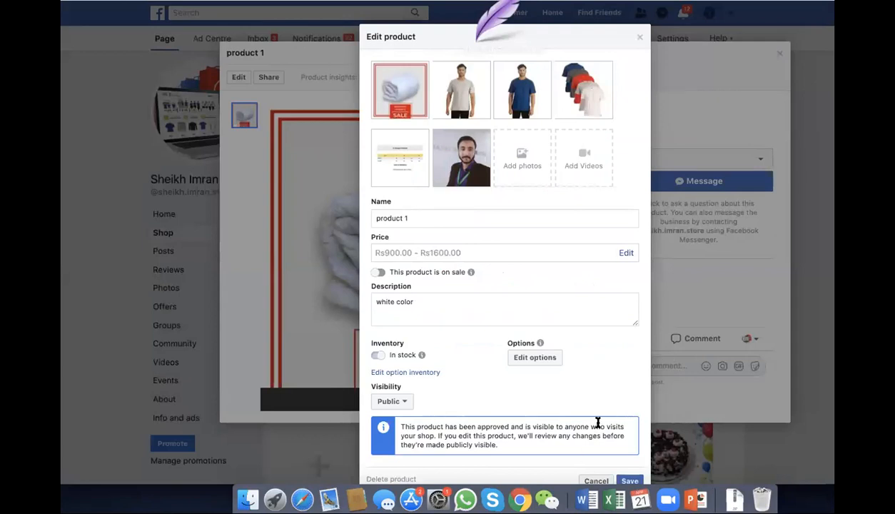
{"action": "scroll", "coordinate": [613, 436], "scroll_direction": "down", "scroll_amount": 2}
{"action": "left_click", "coordinate": [628, 447]}
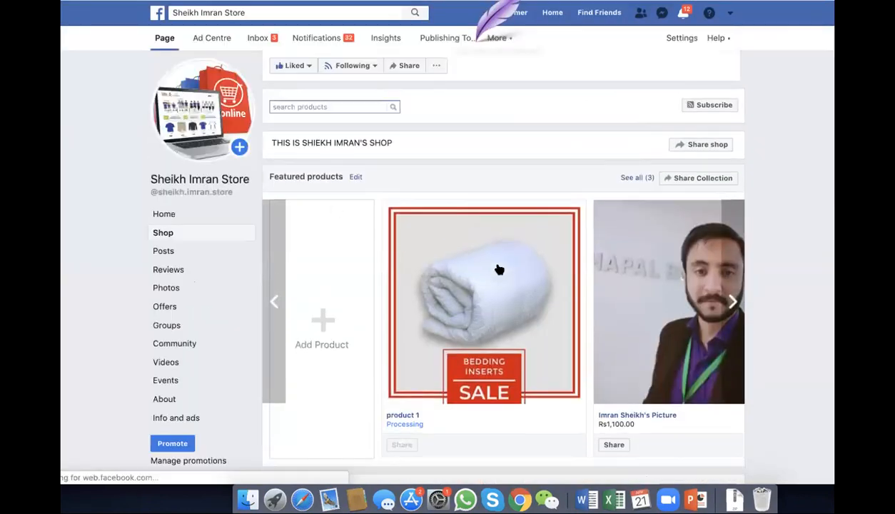
- Reopen product 1 from Featured products and look through its towel, T-shirt, size chart and portrait photos
{"action": "scroll", "coordinate": [489, 351], "scroll_direction": "down", "scroll_amount": 3}
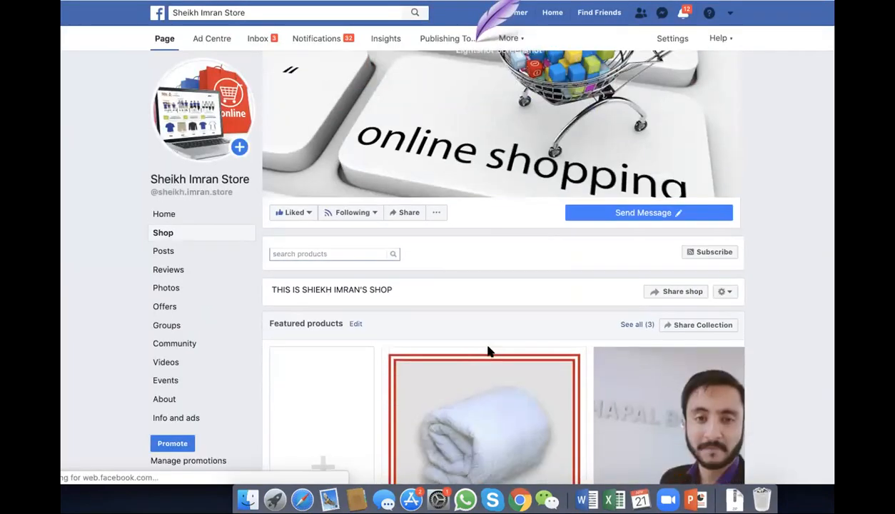
{"action": "left_click", "coordinate": [489, 351]}
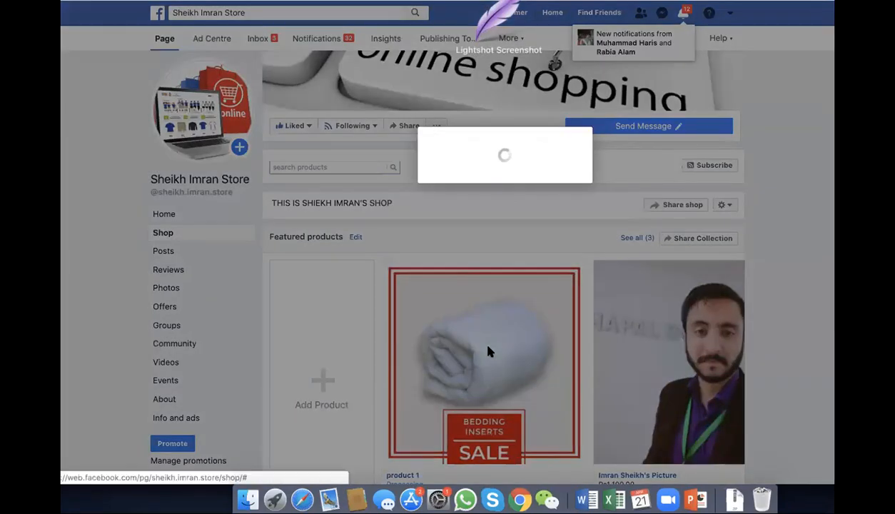
{"action": "left_click", "coordinate": [242, 146]}
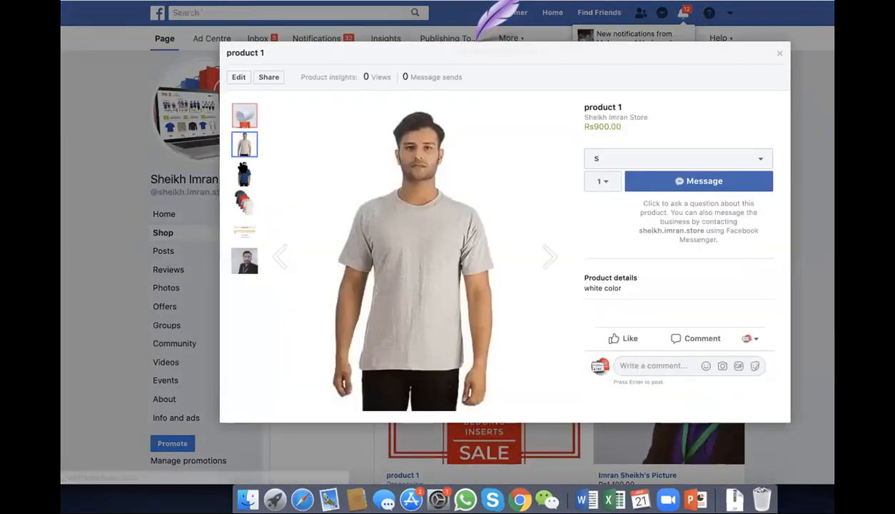
{"action": "left_click", "coordinate": [243, 173]}
{"action": "left_click", "coordinate": [244, 202]}
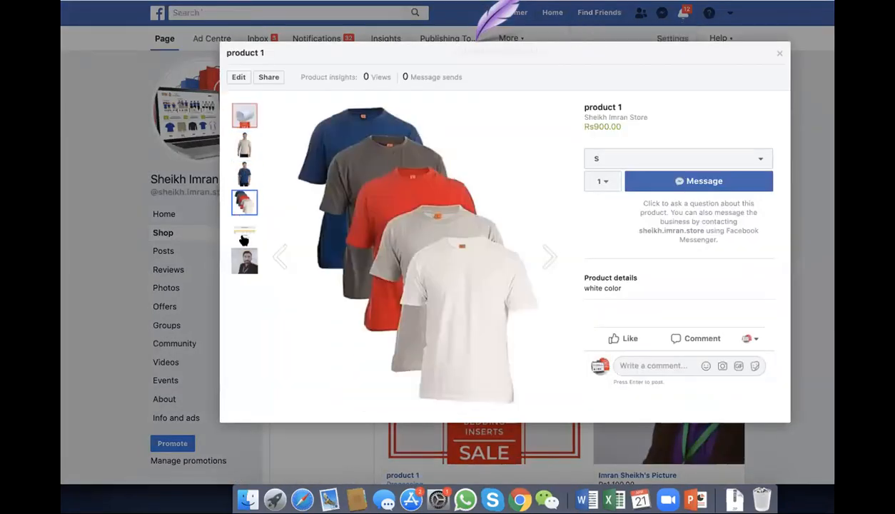
{"action": "left_click", "coordinate": [244, 236]}
{"action": "left_click", "coordinate": [244, 261]}
{"action": "left_click", "coordinate": [244, 230]}
{"action": "left_click", "coordinate": [244, 202]}
{"action": "left_click", "coordinate": [243, 145]}
{"action": "left_click", "coordinate": [245, 117]}
{"action": "left_click", "coordinate": [244, 145]}
{"action": "left_click", "coordinate": [244, 173]}
{"action": "left_click", "coordinate": [244, 202]}
{"action": "left_click", "coordinate": [240, 230]}
{"action": "key", "text": "Right"}
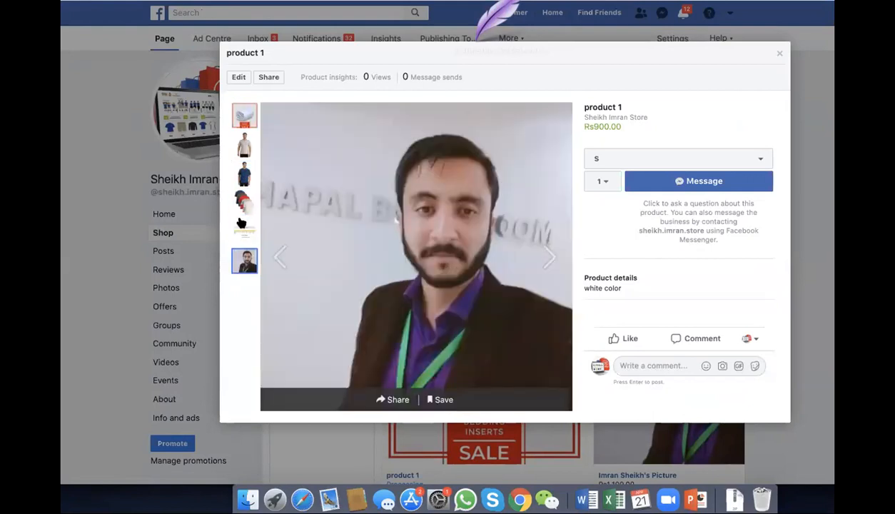
- View product 1's coloured T-shirts and grey T-shirt photos, and check the price for size M
{"action": "left_click", "coordinate": [241, 193]}
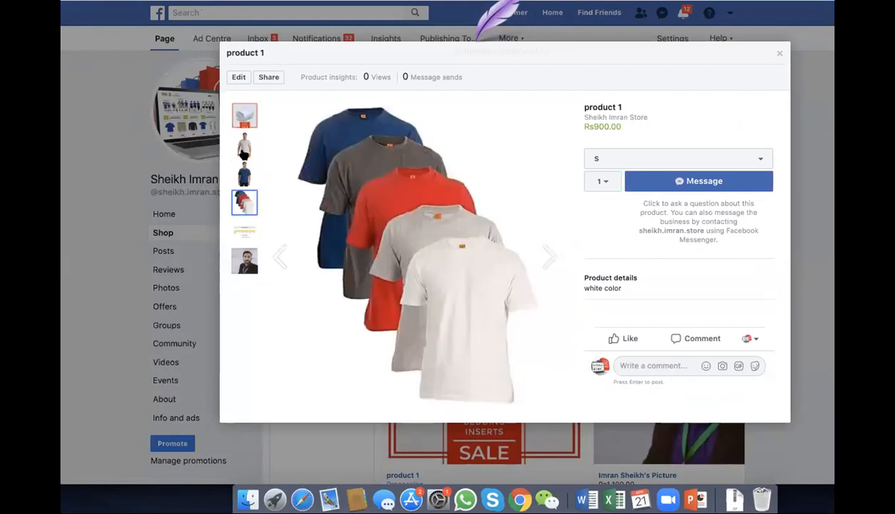
{"action": "left_click", "coordinate": [243, 146]}
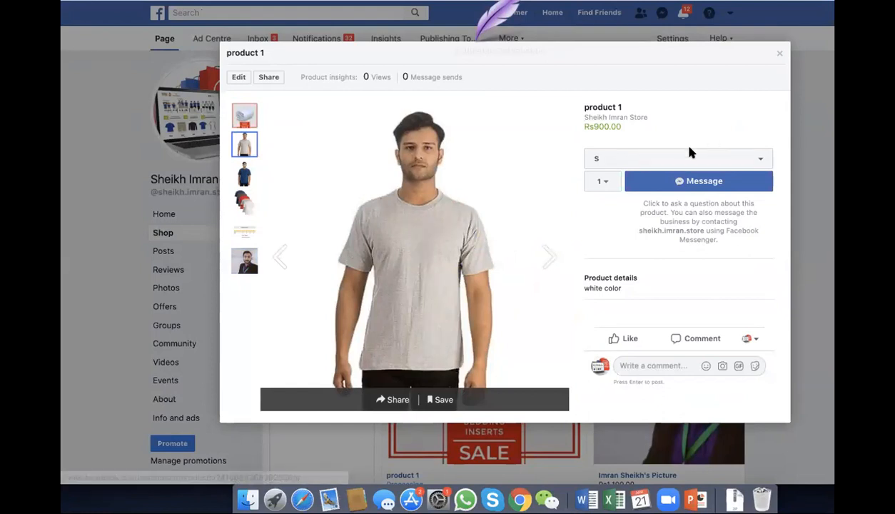
{"action": "left_click", "coordinate": [642, 163]}
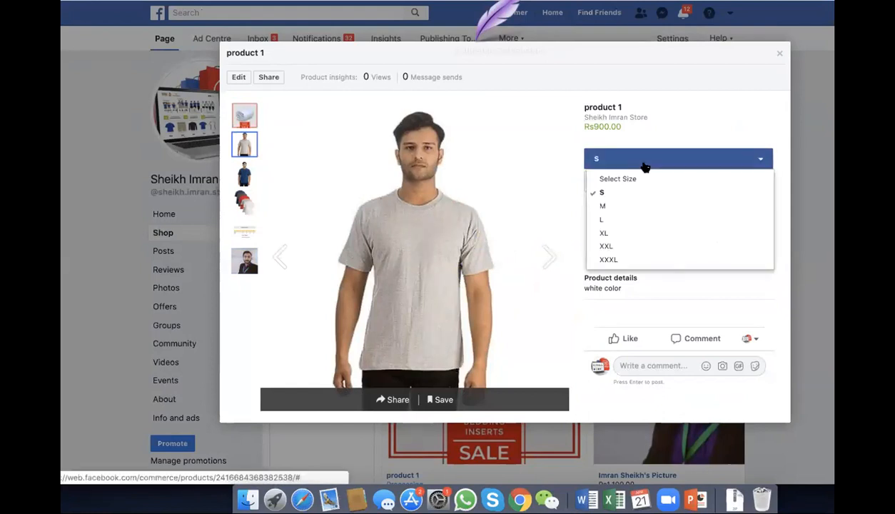
{"action": "left_click", "coordinate": [622, 208]}
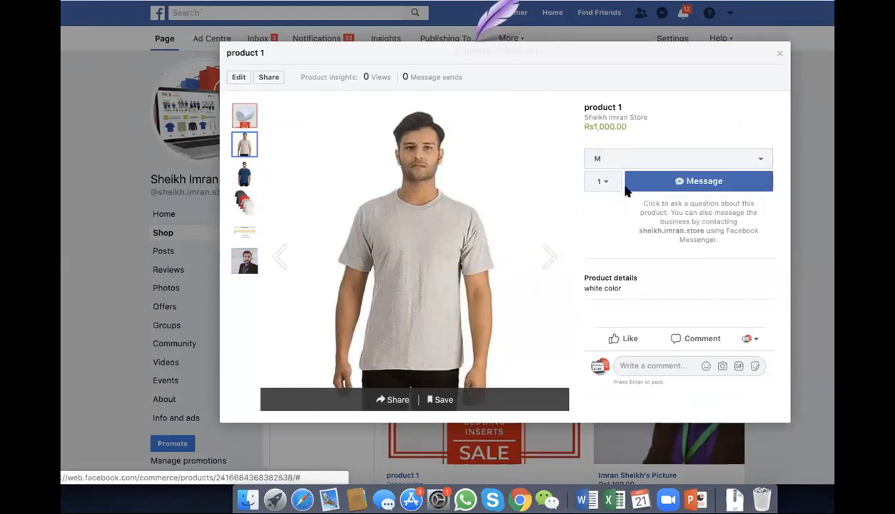
{"action": "double_click", "coordinate": [598, 126]}
- Choose size XXXL and a quantity of 2 for product 1
{"action": "left_click", "coordinate": [592, 161]}
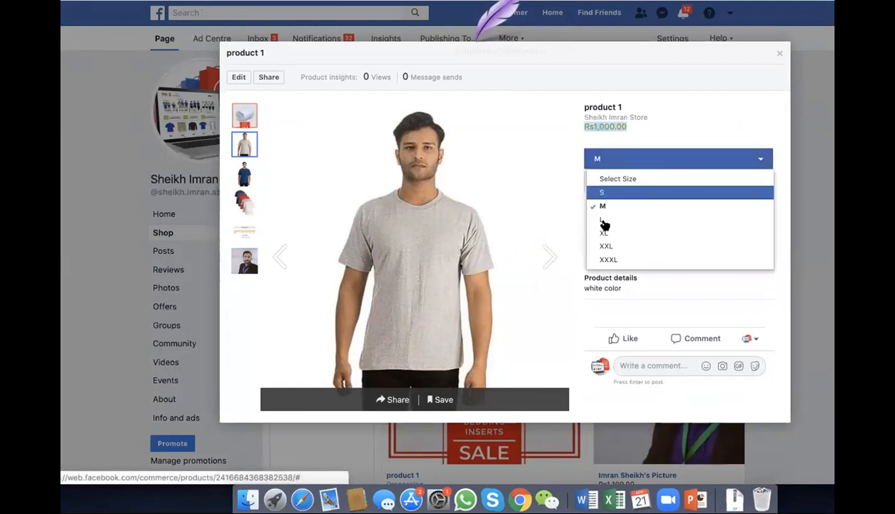
{"action": "left_click", "coordinate": [607, 259]}
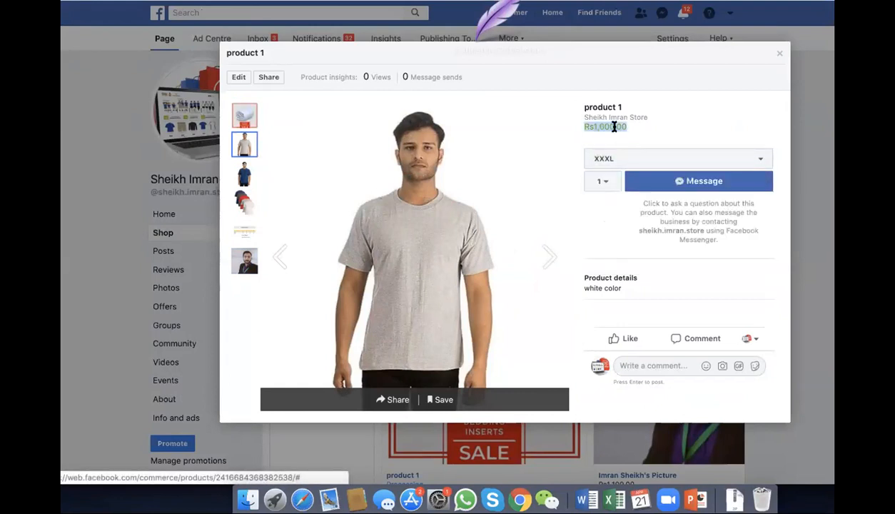
{"action": "left_click", "coordinate": [601, 181]}
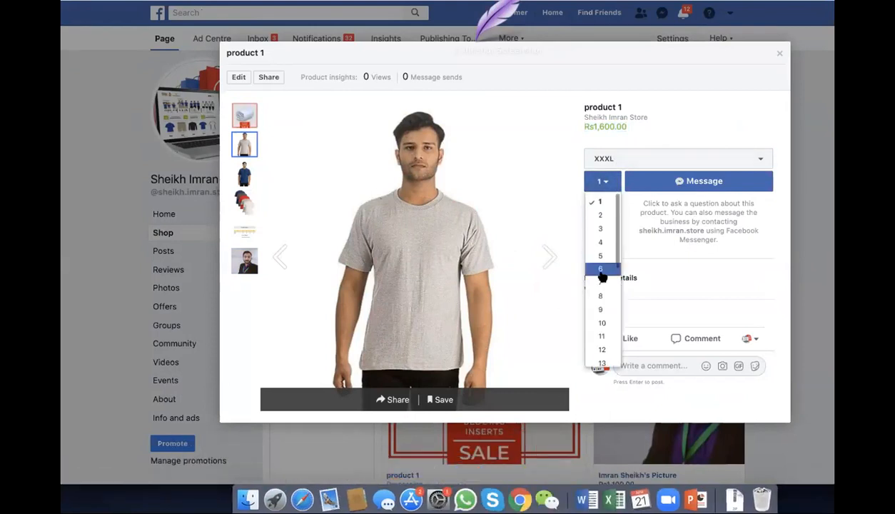
{"action": "scroll", "coordinate": [599, 276], "scroll_direction": "down", "scroll_amount": 5}
{"action": "scroll", "coordinate": [602, 277], "scroll_direction": "up", "scroll_amount": 5}
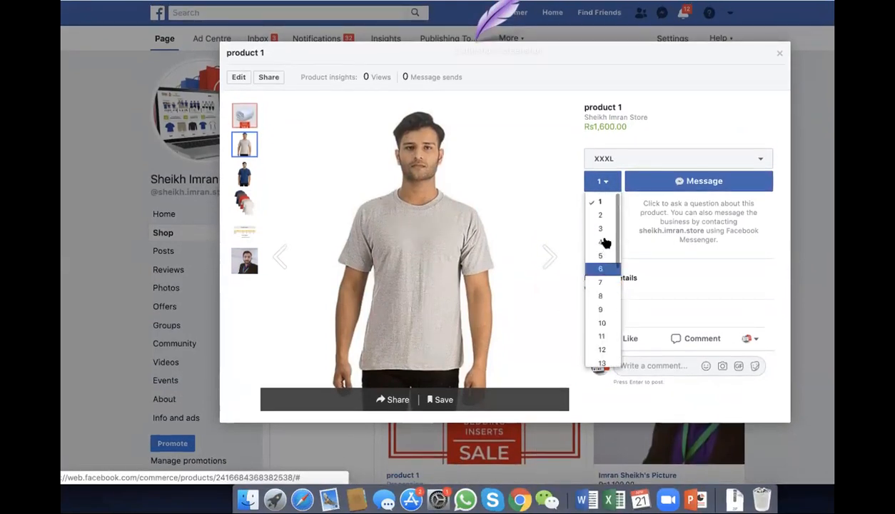
{"action": "left_click", "coordinate": [604, 216]}
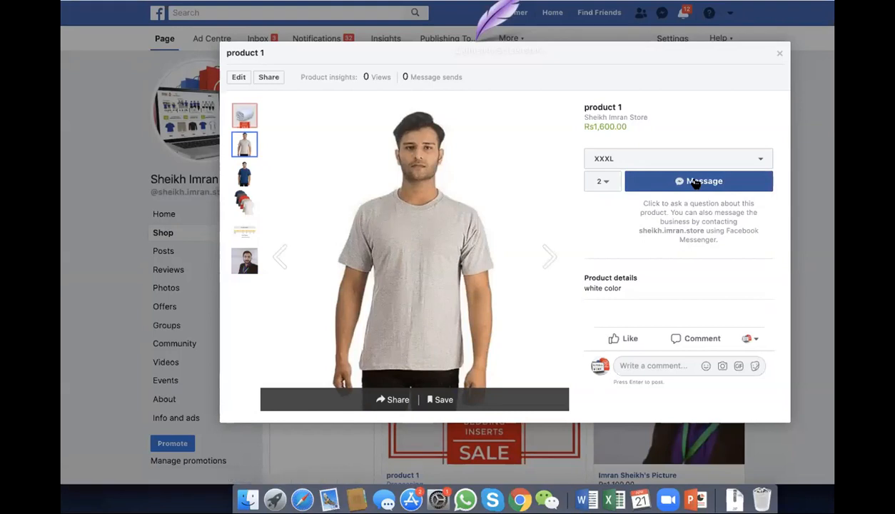
- Send the store an inquiry about product 1 with "MY" added to the message, and close the product view
{"action": "key", "text": "super+shift+9"}
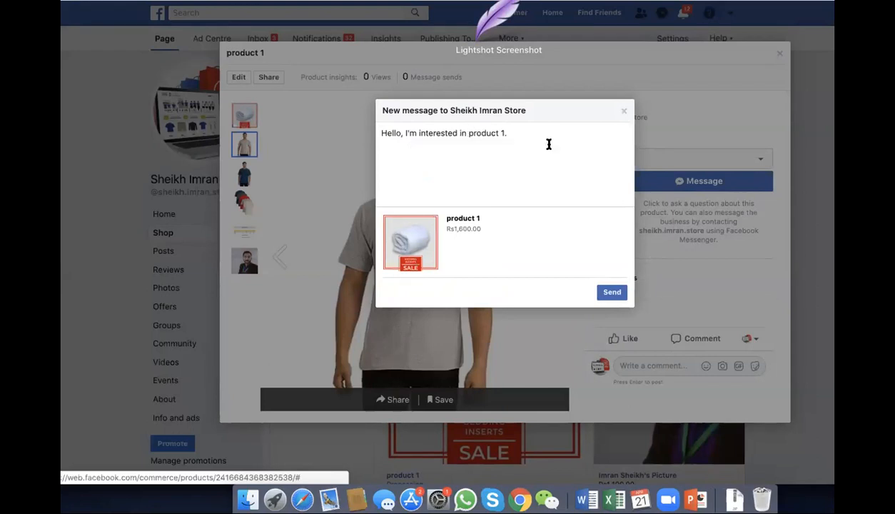
{"action": "left_click_drag", "start_coordinate": [549, 144], "coordinate": [547, 142]}
{"action": "left_click", "coordinate": [547, 142]}
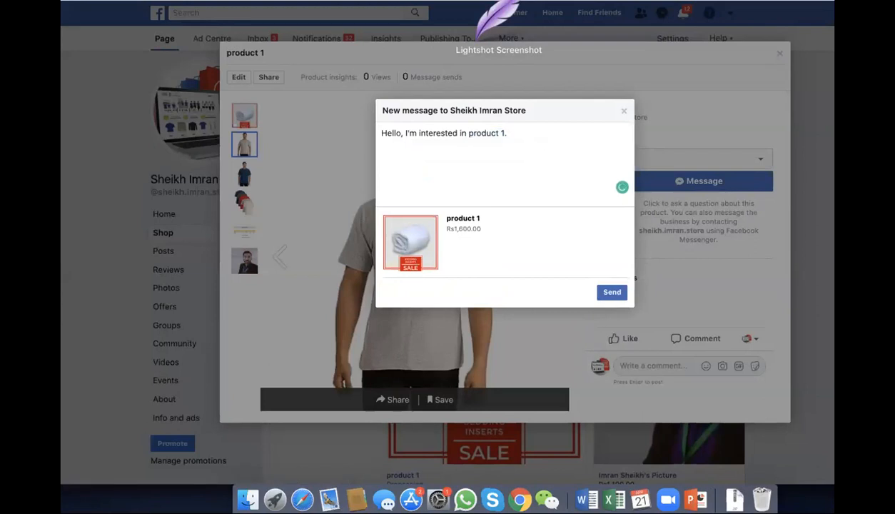
{"action": "type", "text": "MY"}
{"action": "left_click", "coordinate": [616, 293]}
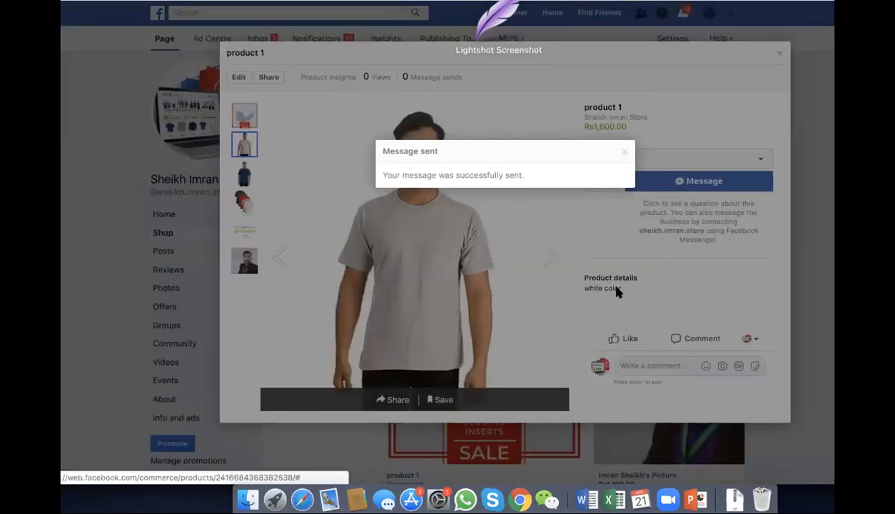
{"action": "left_click", "coordinate": [624, 152]}
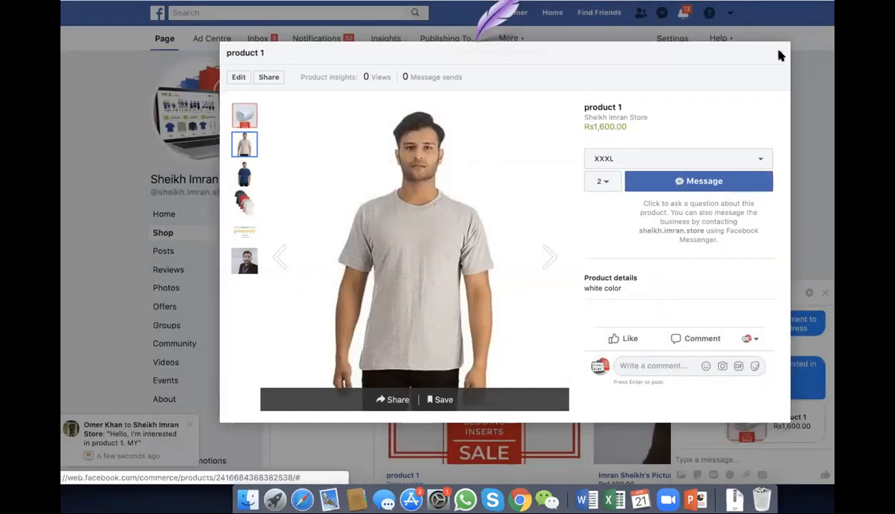
{"action": "left_click", "coordinate": [796, 300]}
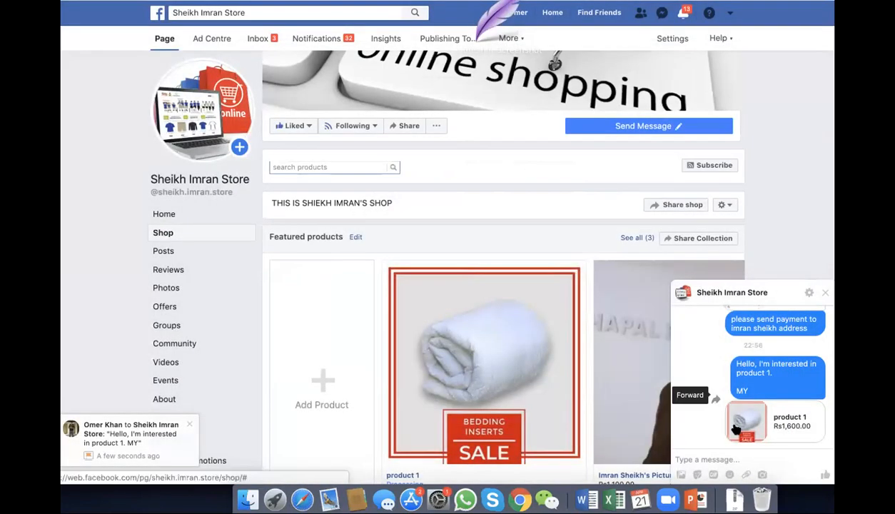
- Look through the earlier product inquiries in the store's chat and return to the latest one about product 1
{"action": "scroll", "coordinate": [735, 428], "scroll_direction": "up", "scroll_amount": 3}
{"action": "scroll", "coordinate": [735, 428], "scroll_direction": "up", "scroll_amount": 3}
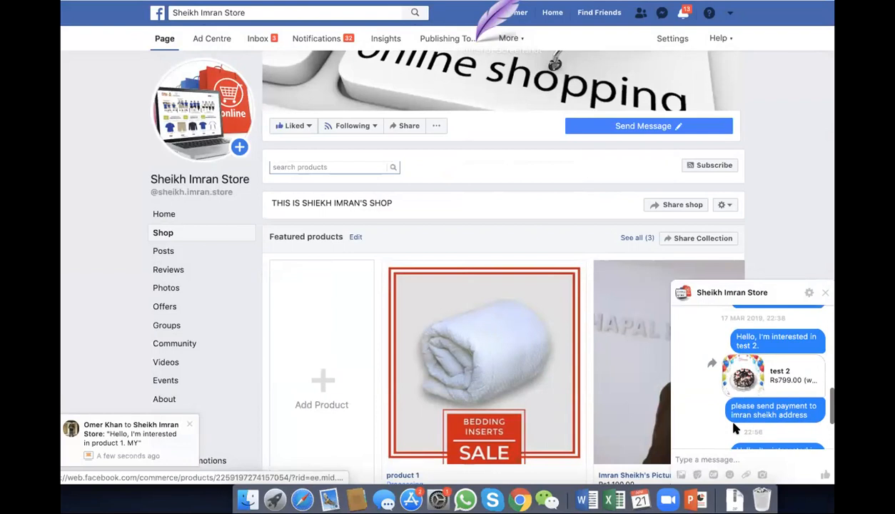
{"action": "scroll", "coordinate": [733, 417], "scroll_direction": "up", "scroll_amount": 3}
{"action": "scroll", "coordinate": [732, 414], "scroll_direction": "up", "scroll_amount": 3}
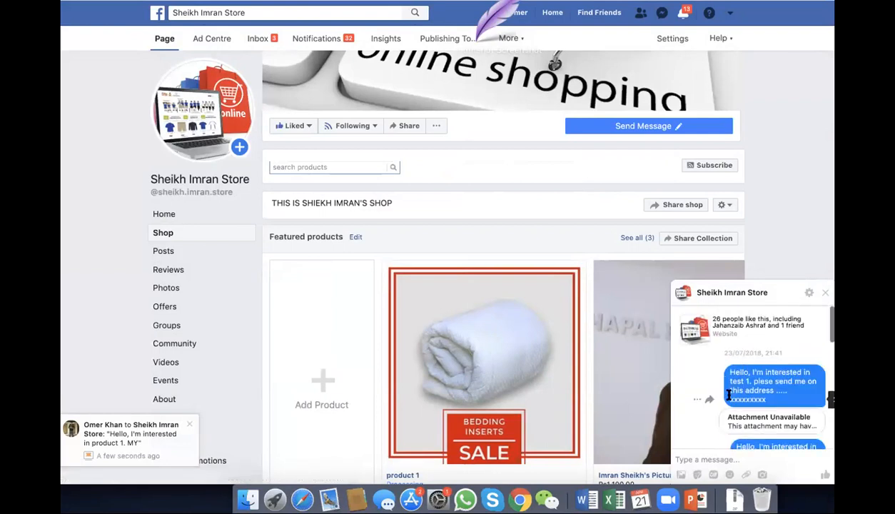
{"action": "scroll", "coordinate": [728, 390], "scroll_direction": "down", "scroll_amount": 1}
{"action": "scroll", "coordinate": [723, 327], "scroll_direction": "up", "scroll_amount": 1}
{"action": "scroll", "coordinate": [723, 327], "scroll_direction": "down", "scroll_amount": 10}
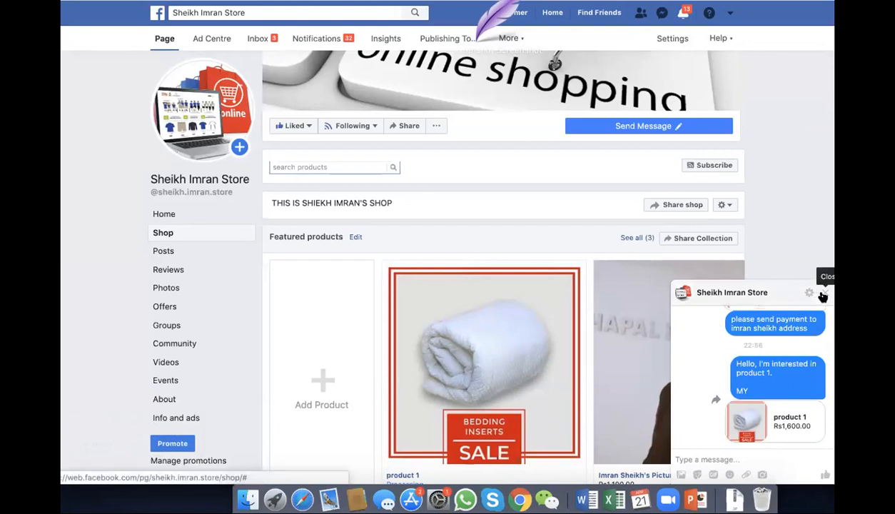
- Send the message "Hi" in the store's chat
{"action": "left_click", "coordinate": [714, 457]}
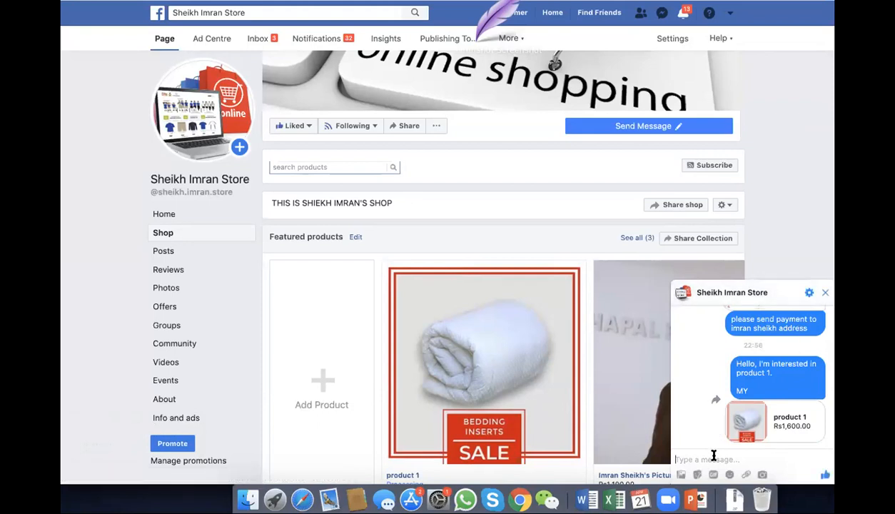
{"action": "type", "text": "Hi"}
{"action": "key", "text": "Return"}
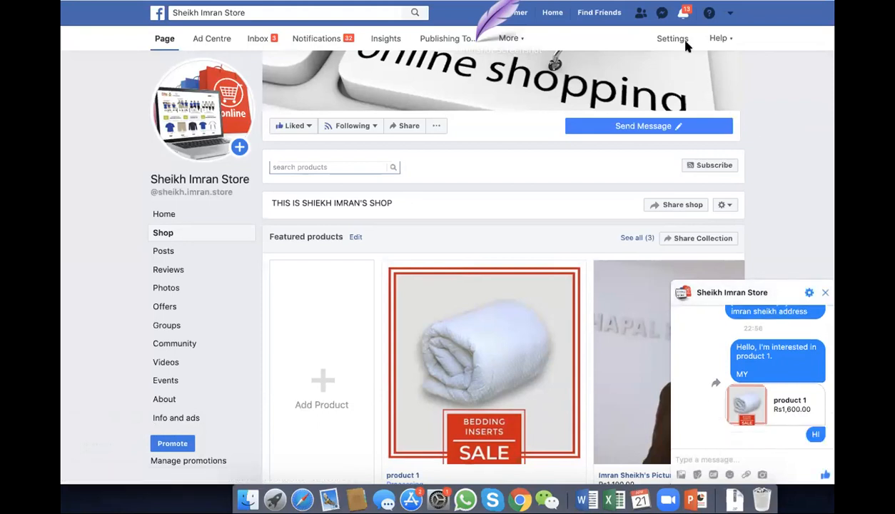
- Check the recent conversations list and close the store's chat
{"action": "left_click", "coordinate": [662, 12]}
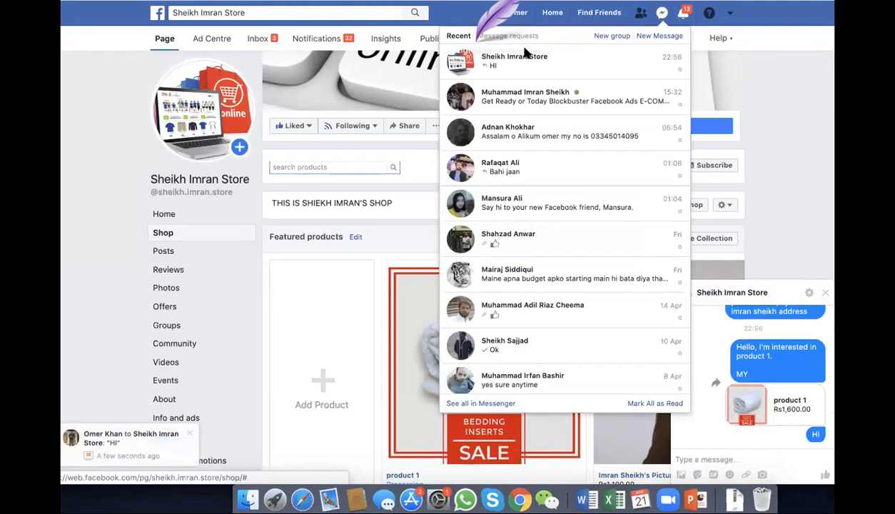
{"action": "left_click", "coordinate": [782, 131]}
{"action": "scroll", "coordinate": [793, 300], "scroll_direction": "down", "scroll_amount": 3}
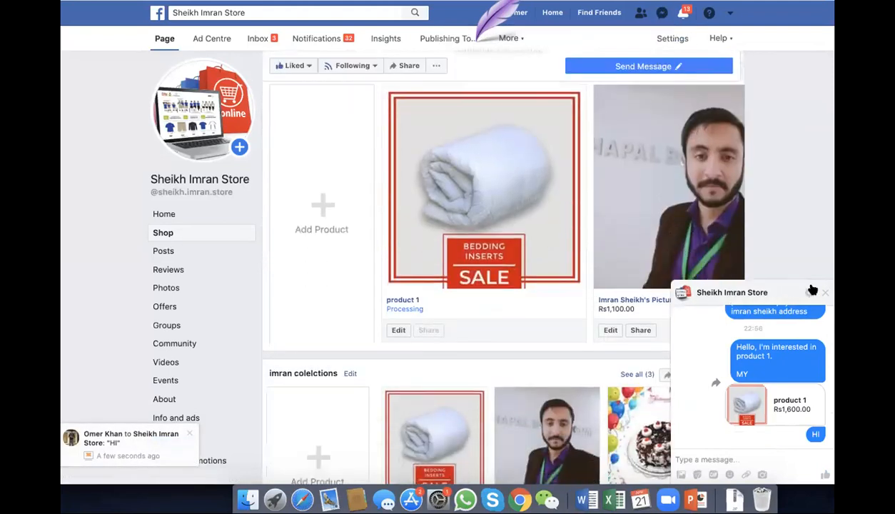
{"action": "left_click", "coordinate": [822, 294]}
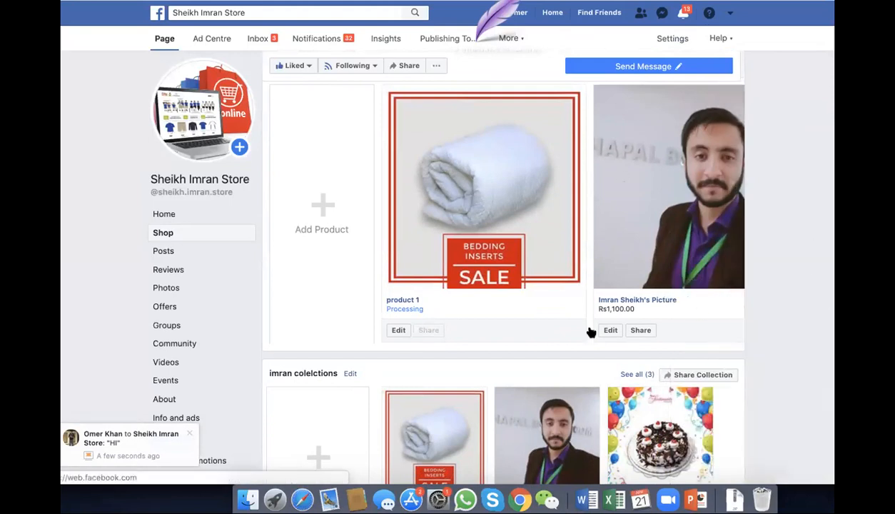
- Switch to the PowerPoint presentation and show the Topic # 6 slide about products lists and live ads and sales
{"action": "left_click", "coordinate": [683, 484]}
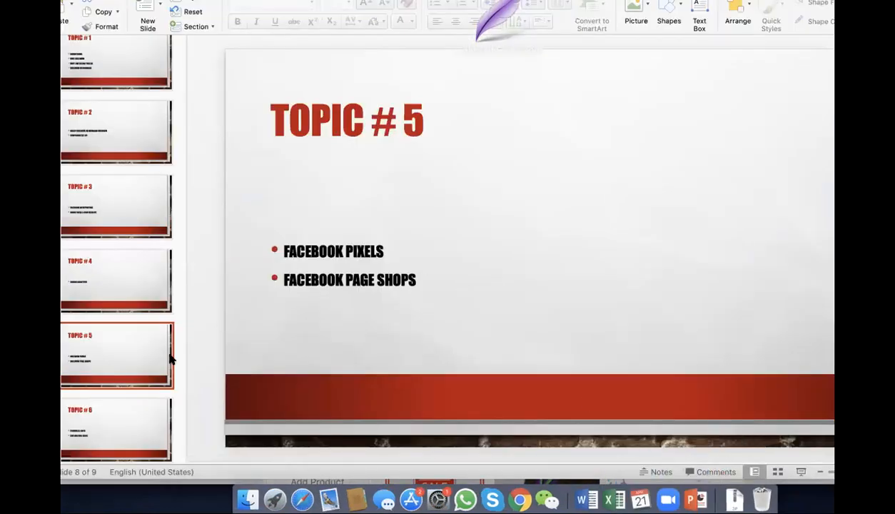
{"action": "scroll", "coordinate": [169, 358], "scroll_direction": "down", "scroll_amount": 1}
{"action": "left_click", "coordinate": [120, 433]}
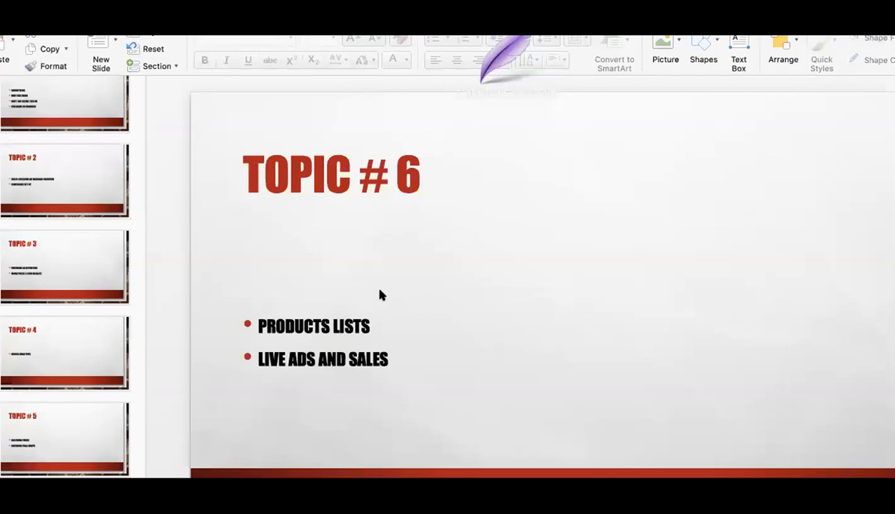
{"action": "double_click", "coordinate": [343, 320]}
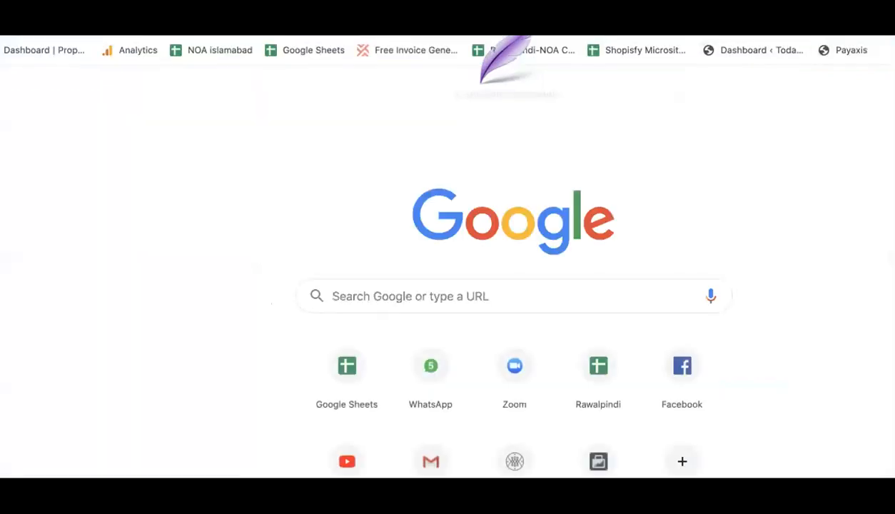
- Switch to Chrome and open the daraz.pk website in a new tab
{"action": "left_click", "coordinate": [462, 50]}
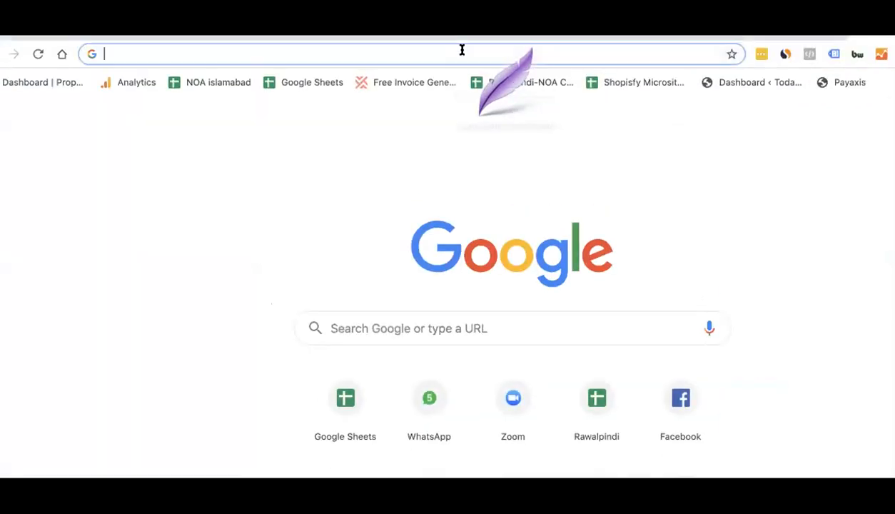
{"action": "type", "text": "DA"}
{"action": "type", "text": "RAZ.pk"}
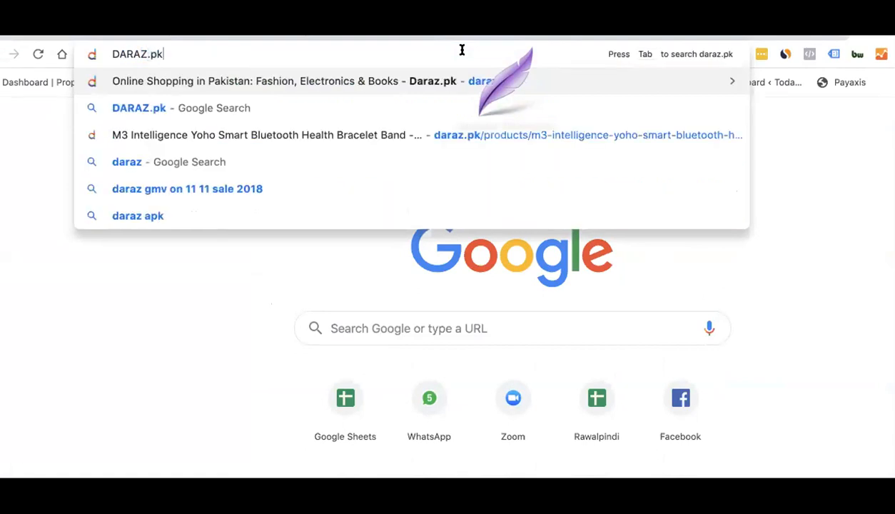
{"action": "key", "text": "Return"}
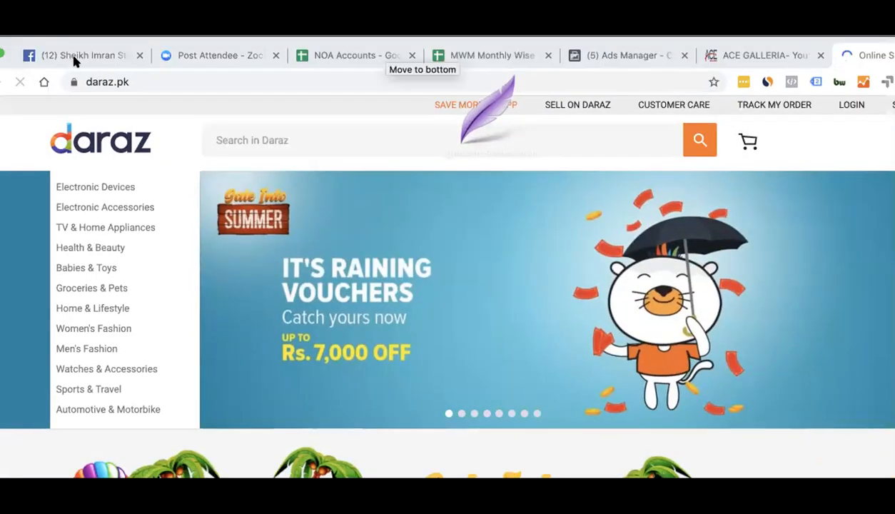
- Return to Facebook, search for "daraz online shopping" and open the Daraz Online Shopping page
{"action": "key", "text": "ctrl+1"}
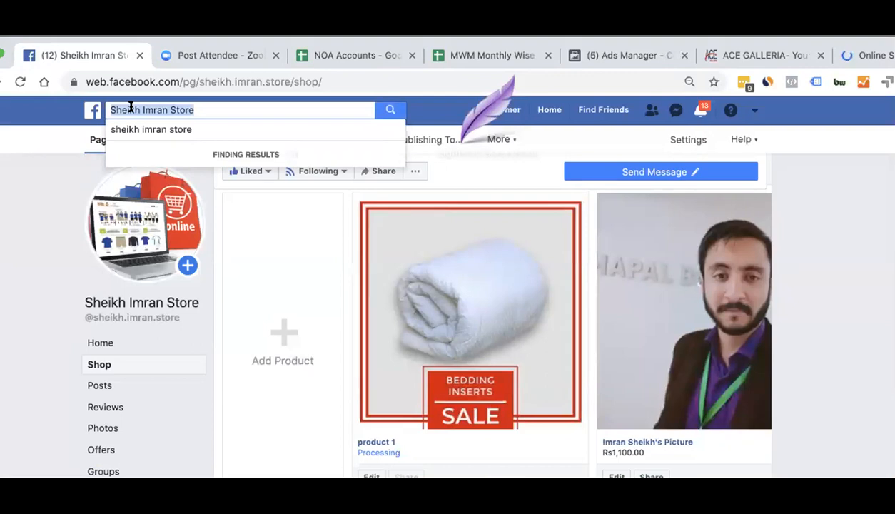
{"action": "type", "text": "d"}
{"action": "key", "text": "Down"}
{"action": "key", "text": "Return"}
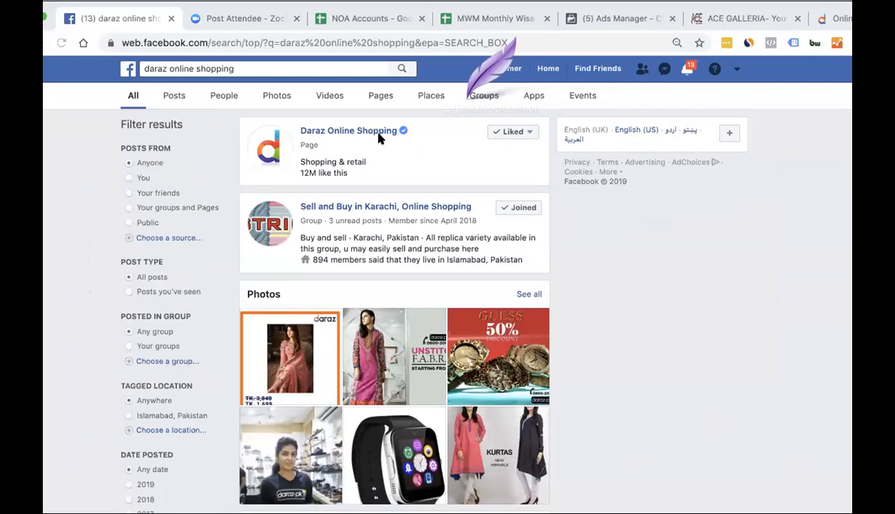
{"action": "left_click", "coordinate": [378, 135]}
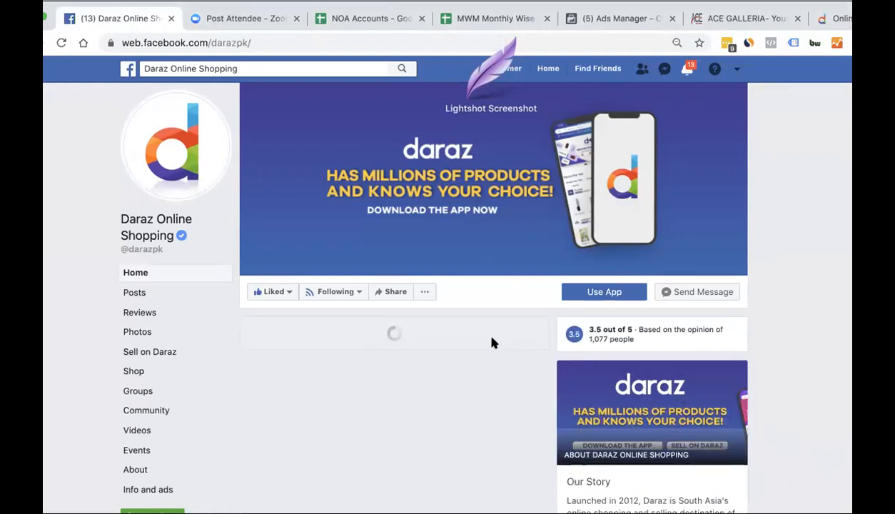
- Look through the Daraz Online Shopping page's posts, reviews, groups and videos
{"action": "scroll", "coordinate": [503, 311], "scroll_direction": "down", "scroll_amount": 5}
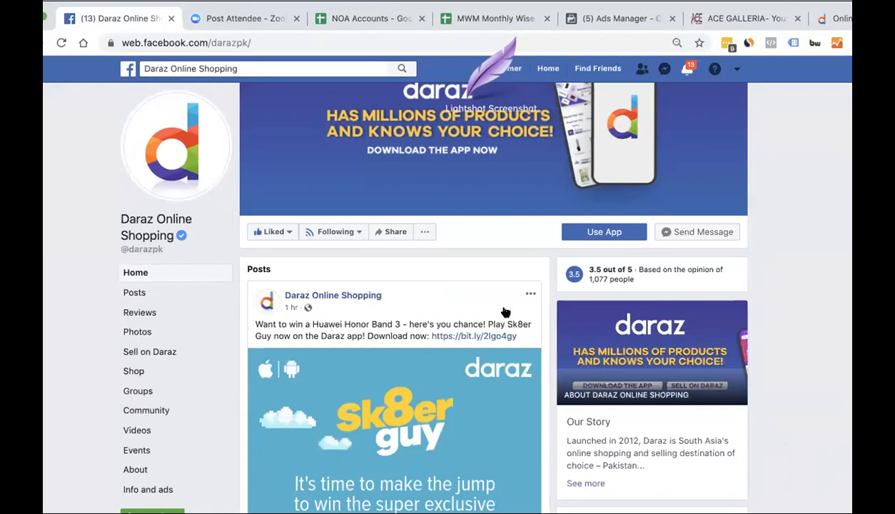
{"action": "scroll", "coordinate": [504, 312], "scroll_direction": "down", "scroll_amount": 10}
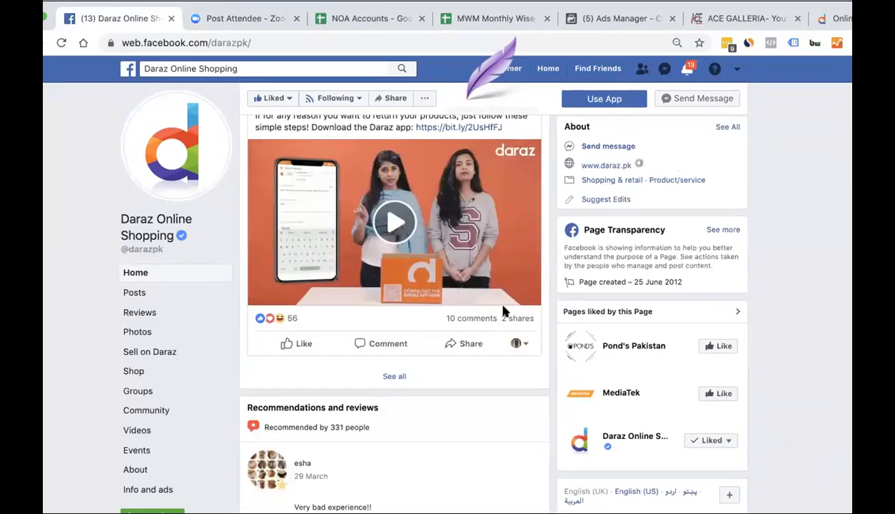
{"action": "scroll", "coordinate": [503, 311], "scroll_direction": "down", "scroll_amount": 8}
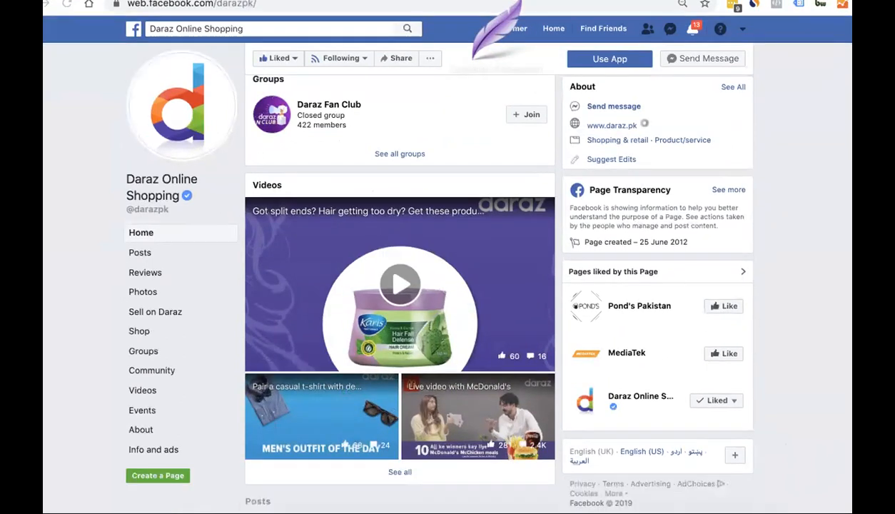
{"action": "scroll", "coordinate": [371, 303], "scroll_direction": "down", "scroll_amount": 10}
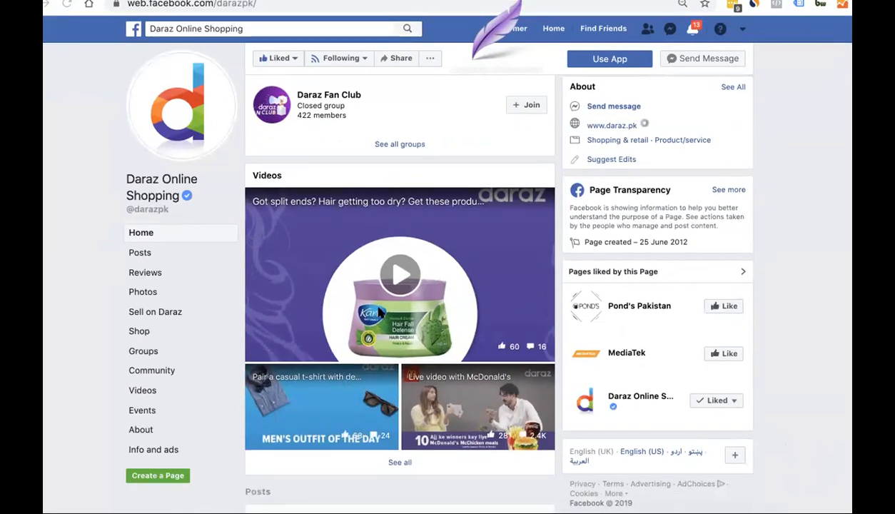
- Look through the Daraz page's timeline posts about the delivery service, the motorbike and the RealMe 3 flash sale, including their comments
{"action": "scroll", "coordinate": [387, 249], "scroll_direction": "down", "scroll_amount": 7}
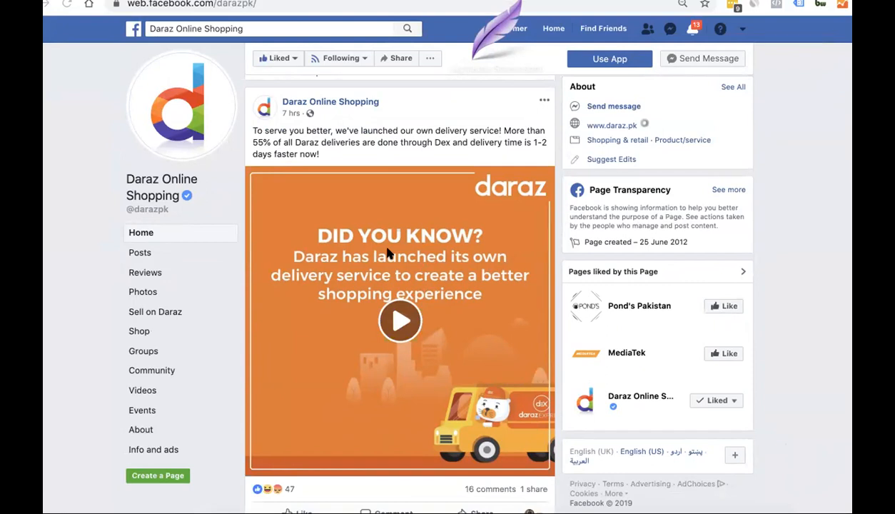
{"action": "scroll", "coordinate": [470, 307], "scroll_direction": "down", "scroll_amount": 6}
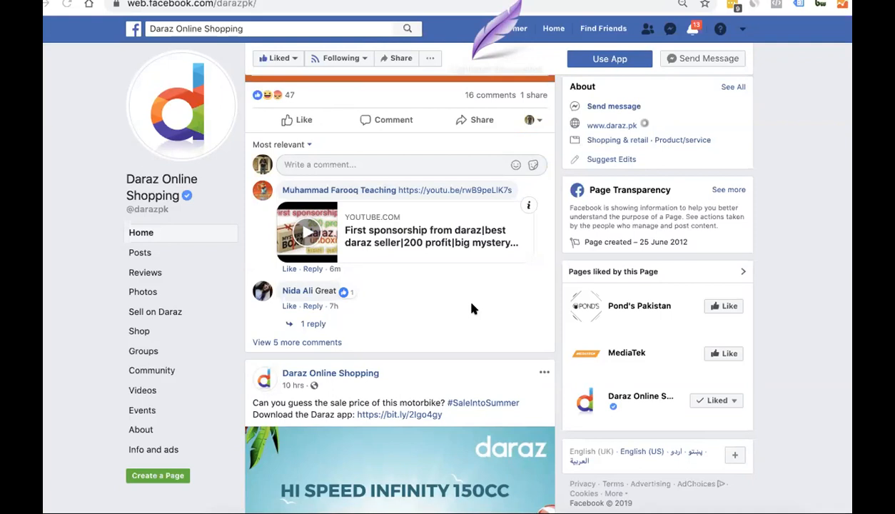
{"action": "scroll", "coordinate": [471, 308], "scroll_direction": "down", "scroll_amount": 5}
{"action": "scroll", "coordinate": [471, 286], "scroll_direction": "down", "scroll_amount": 15}
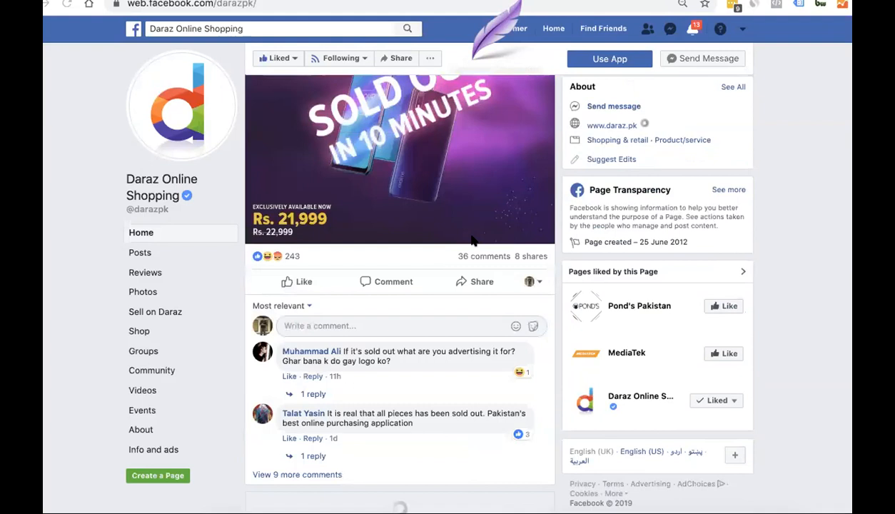
{"action": "scroll", "coordinate": [636, 237], "scroll_direction": "up", "scroll_amount": 3}
{"action": "scroll", "coordinate": [691, 241], "scroll_direction": "down", "scroll_amount": 1}
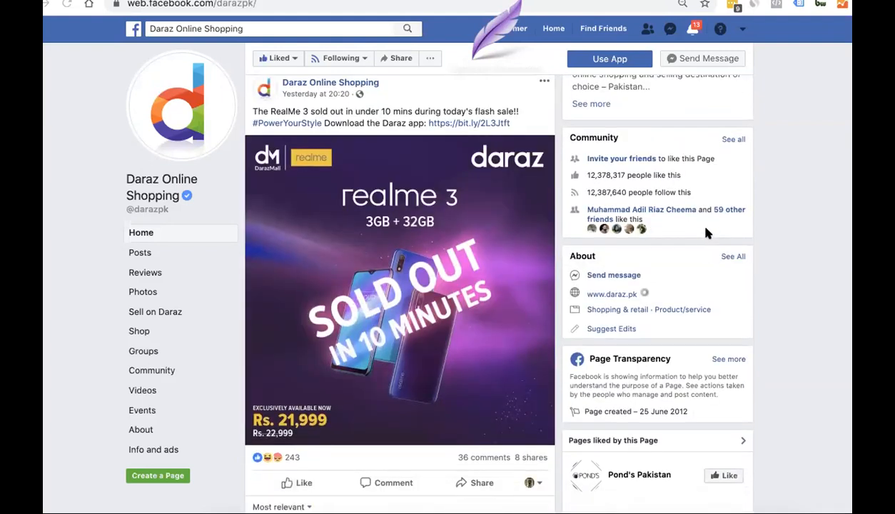
{"action": "scroll", "coordinate": [706, 232], "scroll_direction": "down", "scroll_amount": 3}
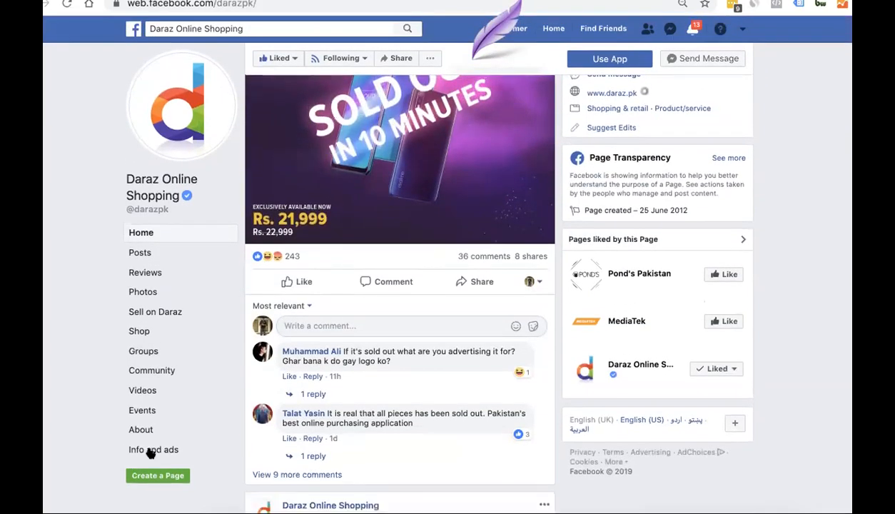
- Open the Daraz page's info and ads section and select Pakistan as the location for its active ads
{"action": "left_click", "coordinate": [151, 452]}
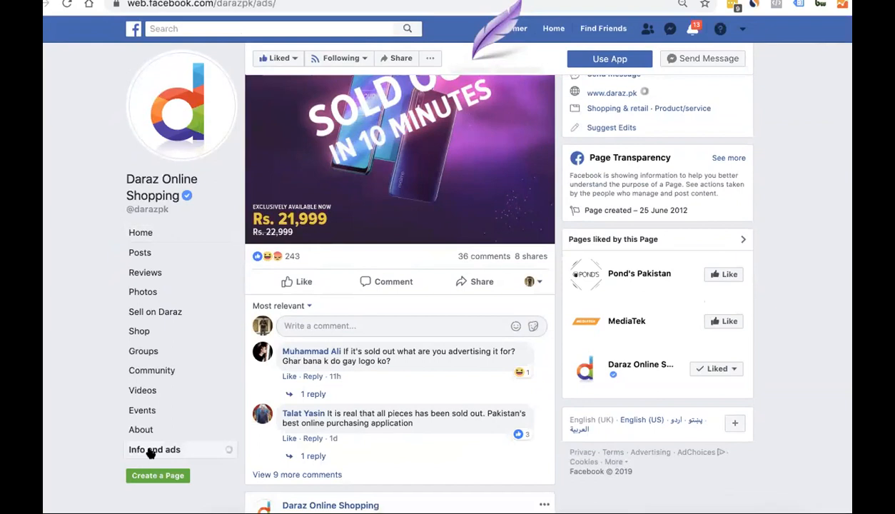
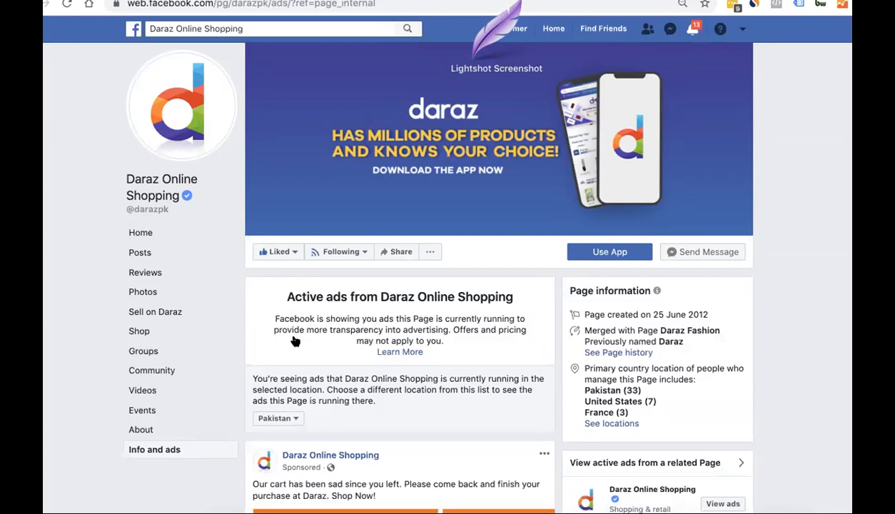
{"action": "scroll", "coordinate": [295, 342], "scroll_direction": "down", "scroll_amount": 2}
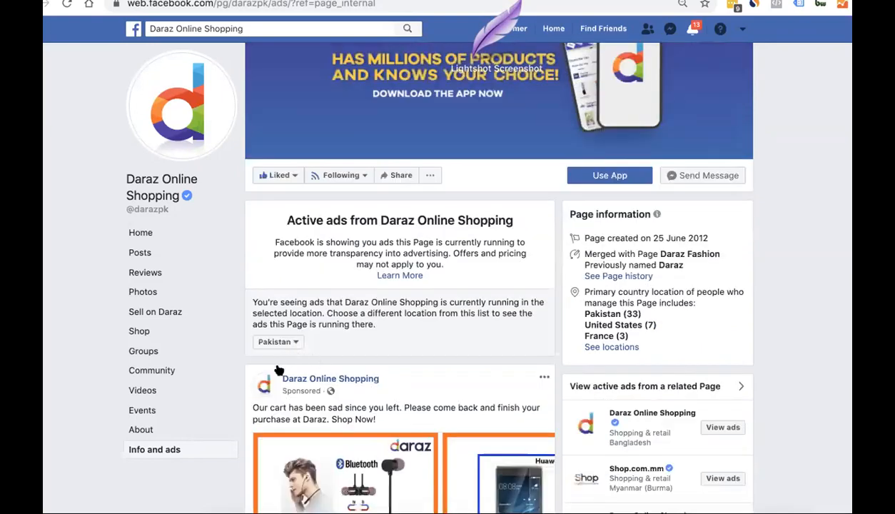
{"action": "left_click", "coordinate": [278, 341]}
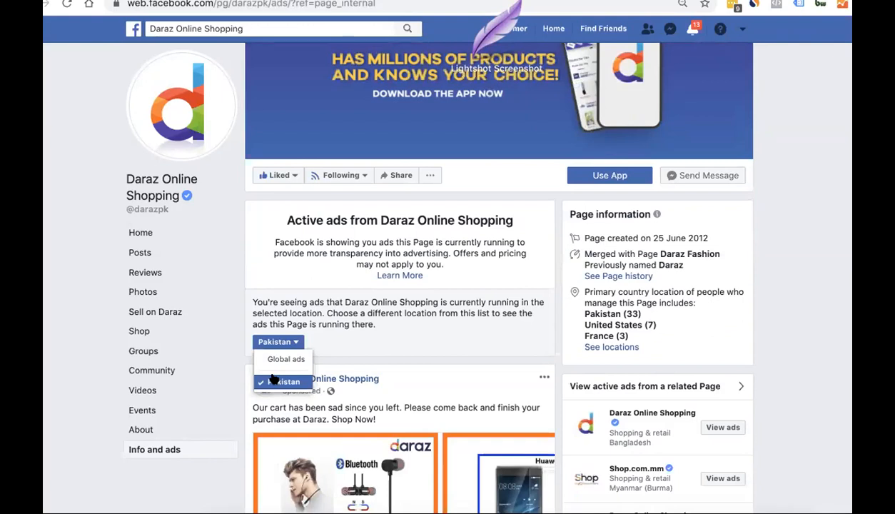
{"action": "left_click", "coordinate": [286, 383]}
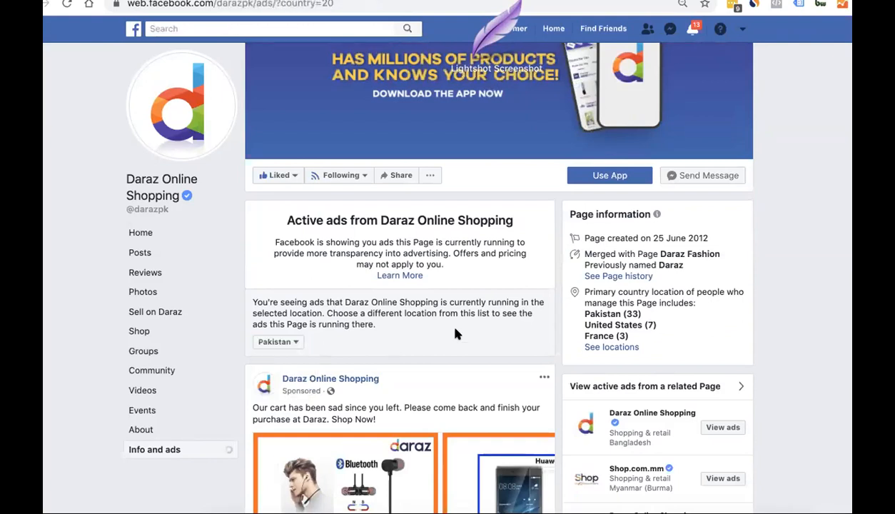
- Browse forward and back through the product cards in Daraz's "Our cart has been sad since you left" carousel ad
{"action": "scroll", "coordinate": [334, 281], "scroll_direction": "down", "scroll_amount": 3}
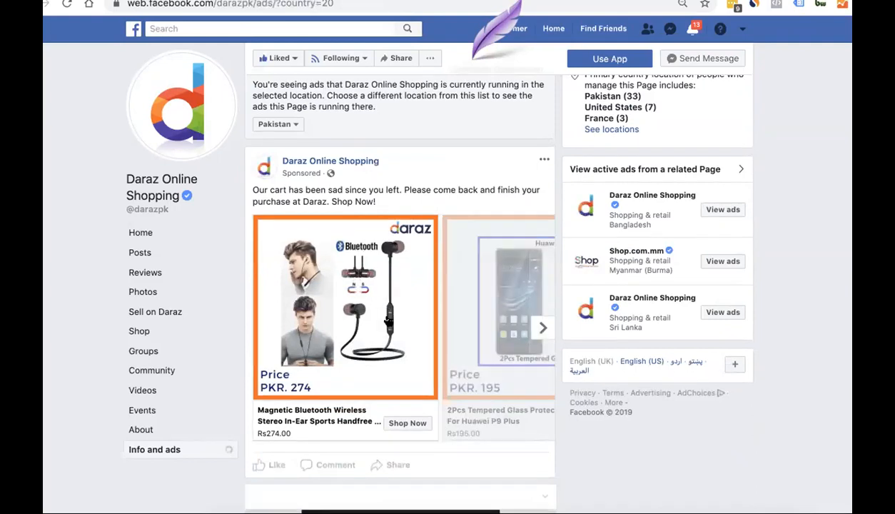
{"action": "scroll", "coordinate": [335, 250], "scroll_direction": "down", "scroll_amount": 5}
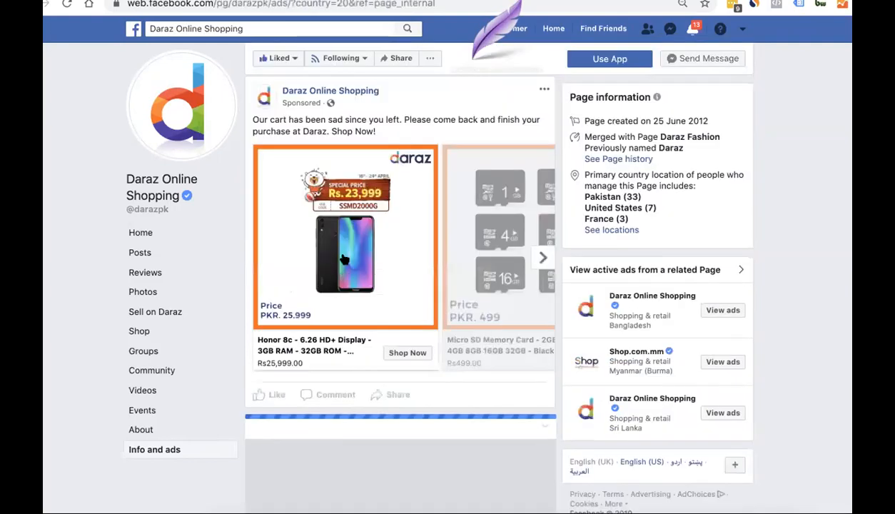
{"action": "scroll", "coordinate": [343, 259], "scroll_direction": "up", "scroll_amount": 1}
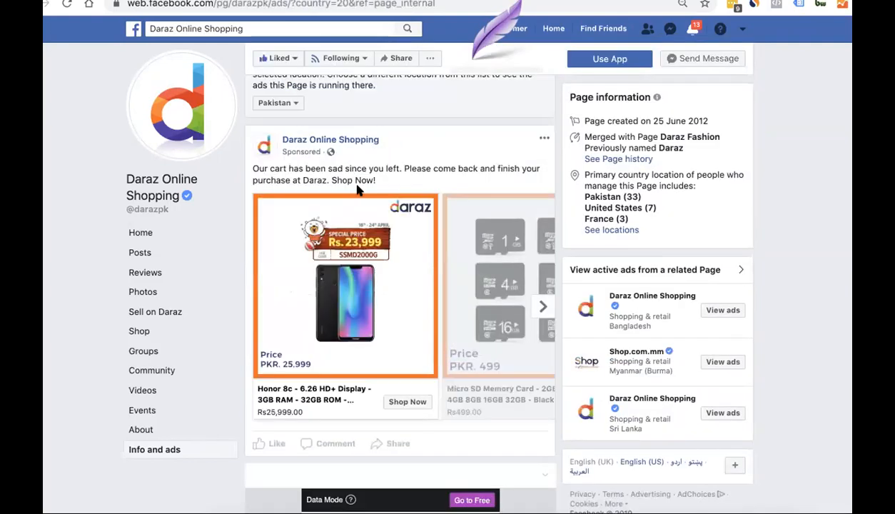
{"action": "left_click", "coordinate": [542, 310]}
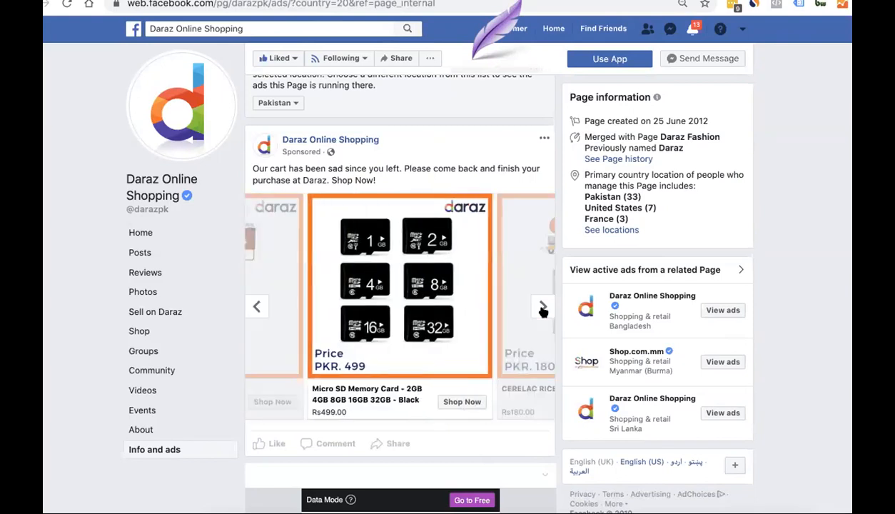
{"action": "left_click", "coordinate": [542, 308]}
{"action": "left_click", "coordinate": [542, 308]}
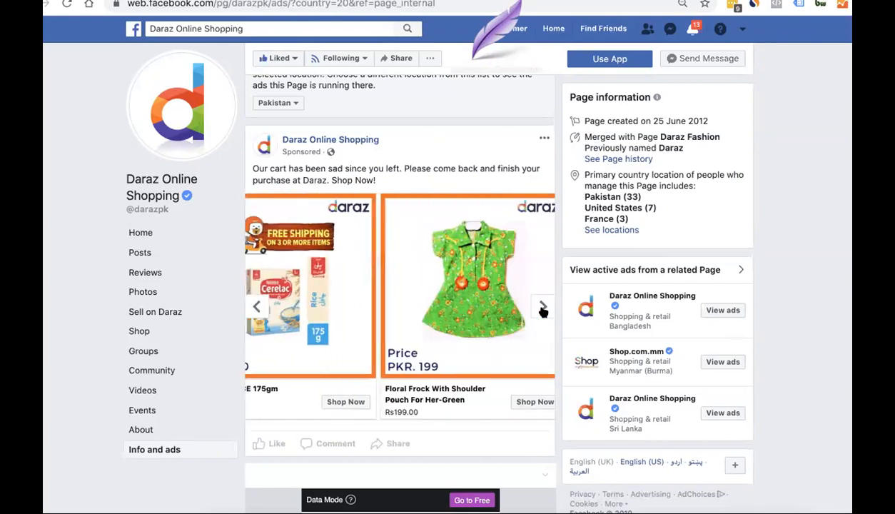
{"action": "left_click", "coordinate": [542, 309]}
{"action": "left_click", "coordinate": [257, 306]}
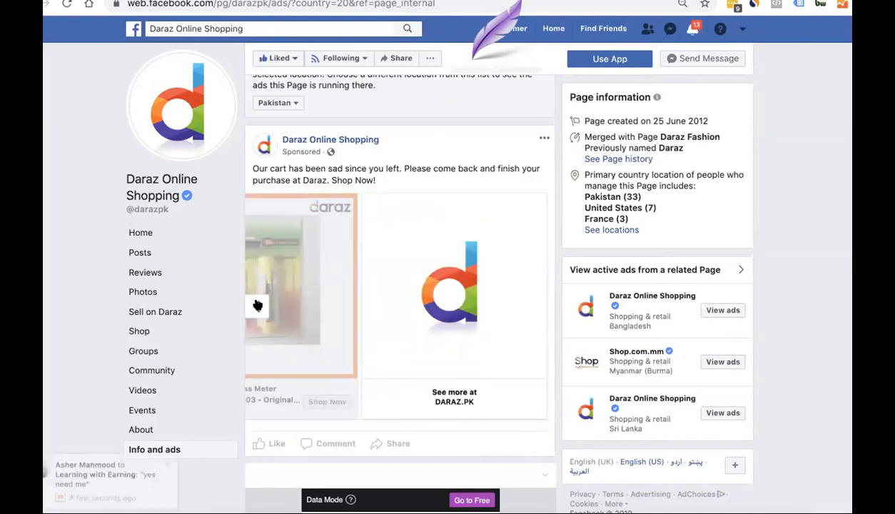
{"action": "left_click", "coordinate": [257, 305]}
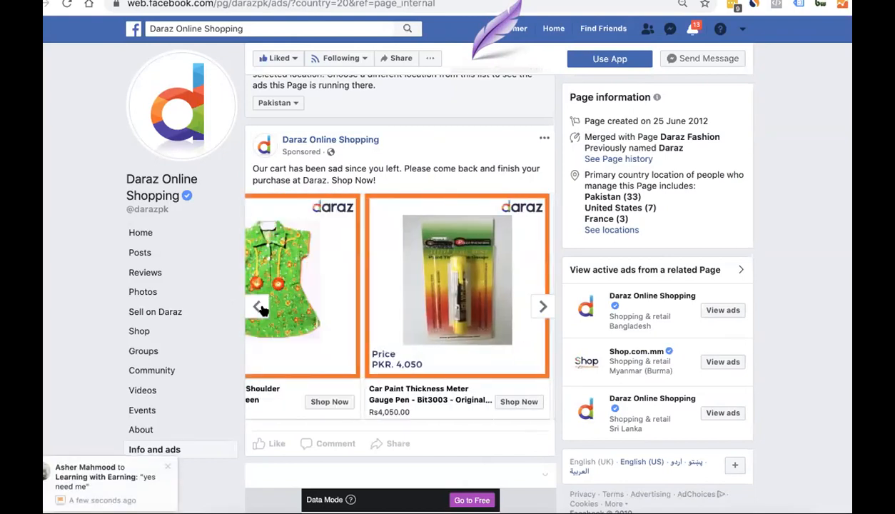
{"action": "left_click", "coordinate": [259, 306]}
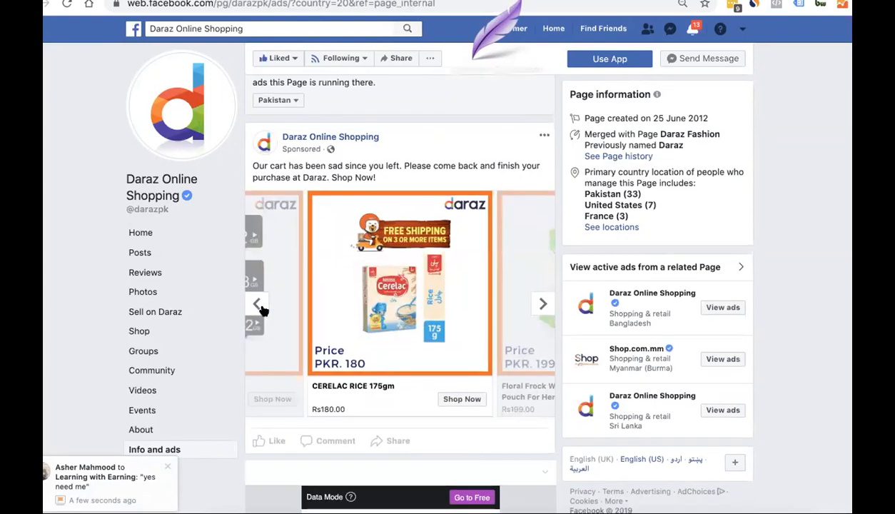
- View the Daraz Mall ad and browse the products in the "There's more to us than just the surface" carousel ad
{"action": "scroll", "coordinate": [260, 306], "scroll_direction": "down", "scroll_amount": 5}
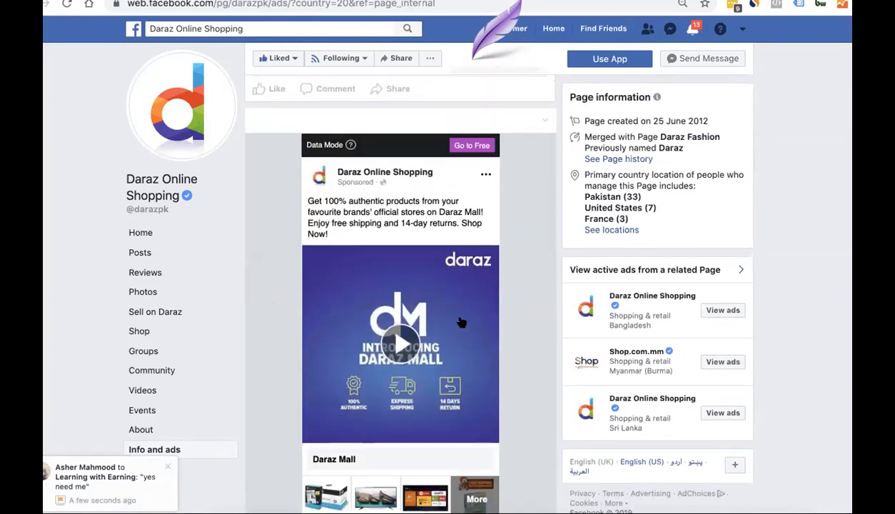
{"action": "scroll", "coordinate": [461, 322], "scroll_direction": "down", "scroll_amount": 6}
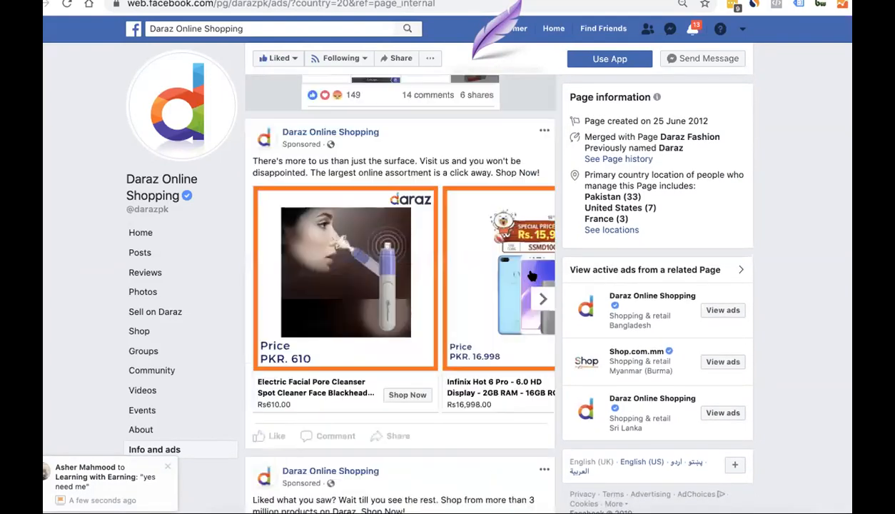
{"action": "scroll", "coordinate": [537, 285], "scroll_direction": "down", "scroll_amount": 1}
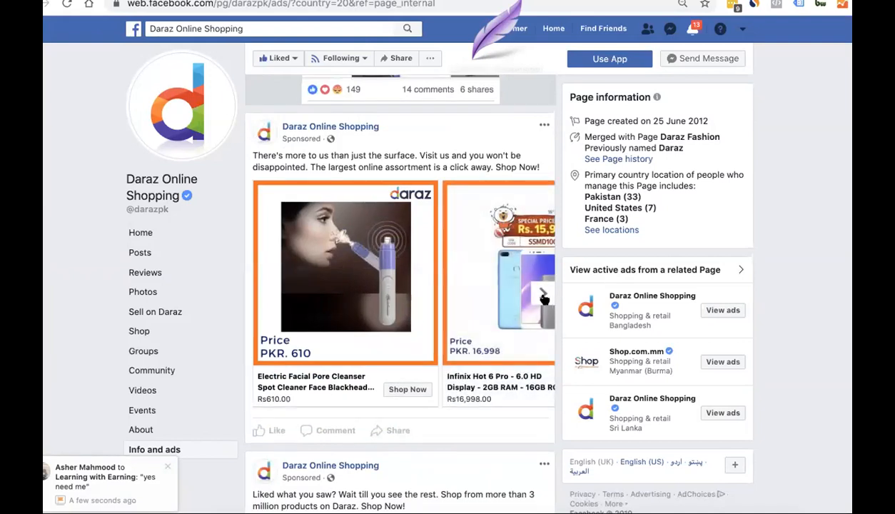
{"action": "left_click", "coordinate": [542, 295]}
{"action": "left_click", "coordinate": [542, 295]}
{"action": "left_click", "coordinate": [542, 295]}
- Examine the remaining Daraz ads, from the "Liked what you saw?" and dFresh carousels to the one-day delivery ad
{"action": "scroll", "coordinate": [542, 303], "scroll_direction": "down", "scroll_amount": 5}
{"action": "left_click", "coordinate": [542, 253]}
{"action": "left_click", "coordinate": [542, 253]}
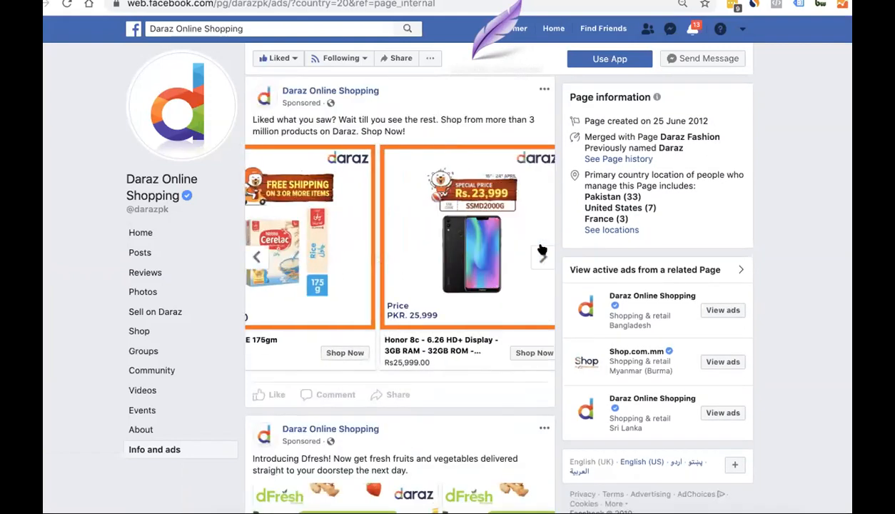
{"action": "left_click", "coordinate": [543, 251]}
{"action": "scroll", "coordinate": [542, 184], "scroll_direction": "down", "scroll_amount": 5}
{"action": "left_click", "coordinate": [542, 182]}
{"action": "left_click", "coordinate": [543, 183]}
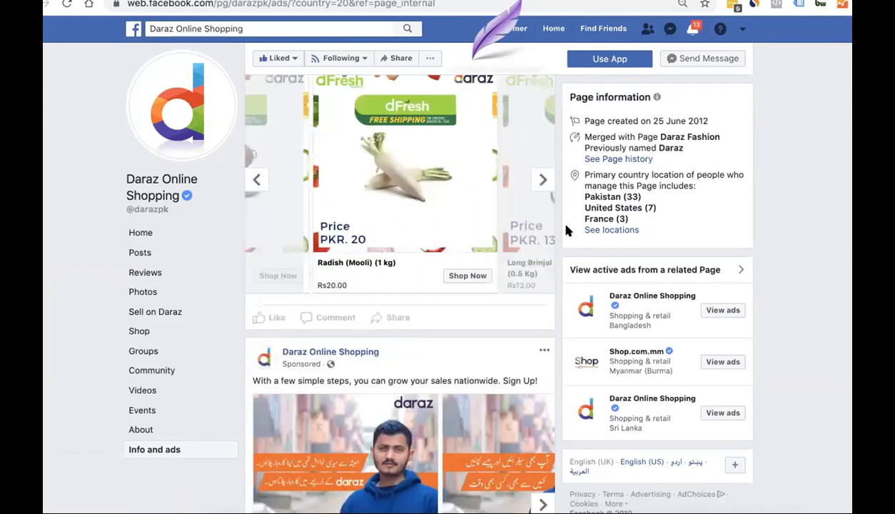
{"action": "scroll", "coordinate": [566, 225], "scroll_direction": "down", "scroll_amount": 3}
{"action": "scroll", "coordinate": [419, 325], "scroll_direction": "down", "scroll_amount": 2}
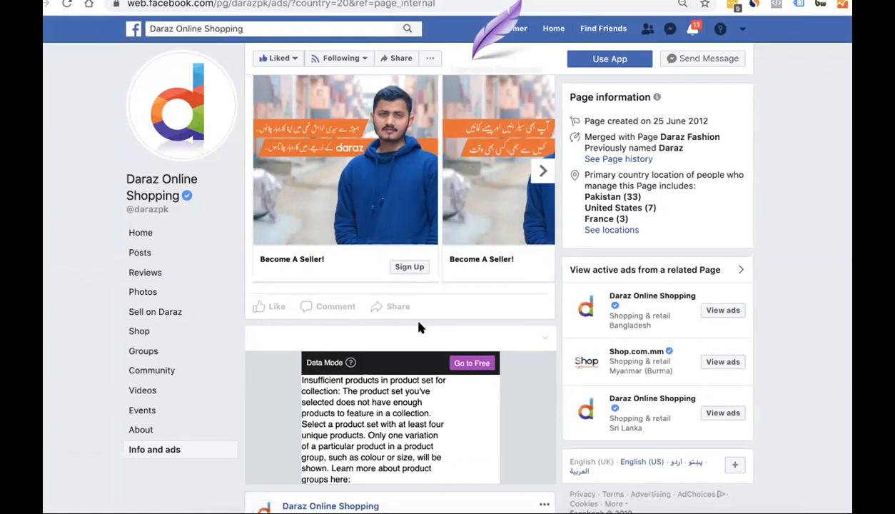
{"action": "scroll", "coordinate": [419, 326], "scroll_direction": "down", "scroll_amount": 5}
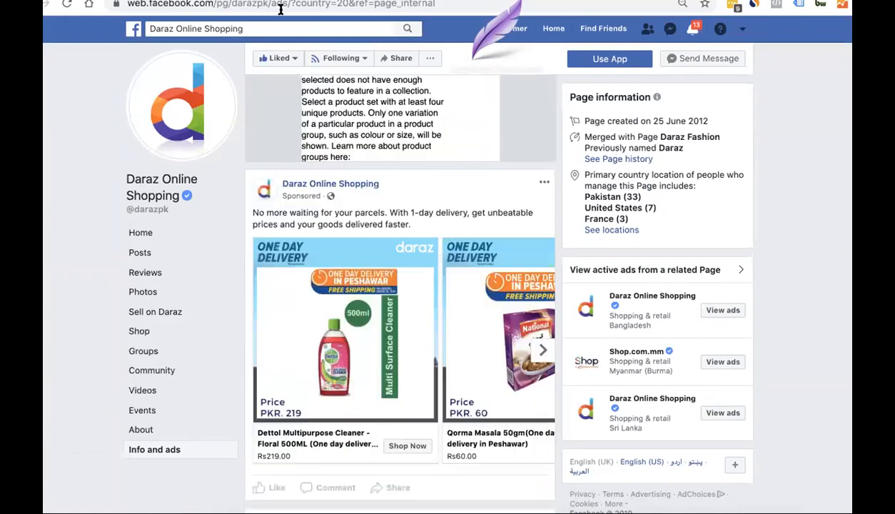
- Search Facebook for "24hours.pk" and open the 24HOURS.PK page
{"action": "left_click", "coordinate": [279, 22]}
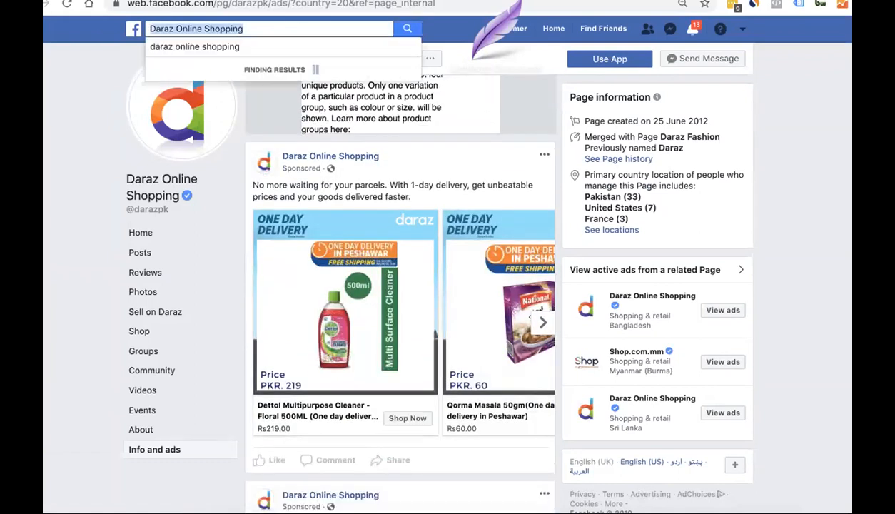
{"action": "type", "text": "24hours"}
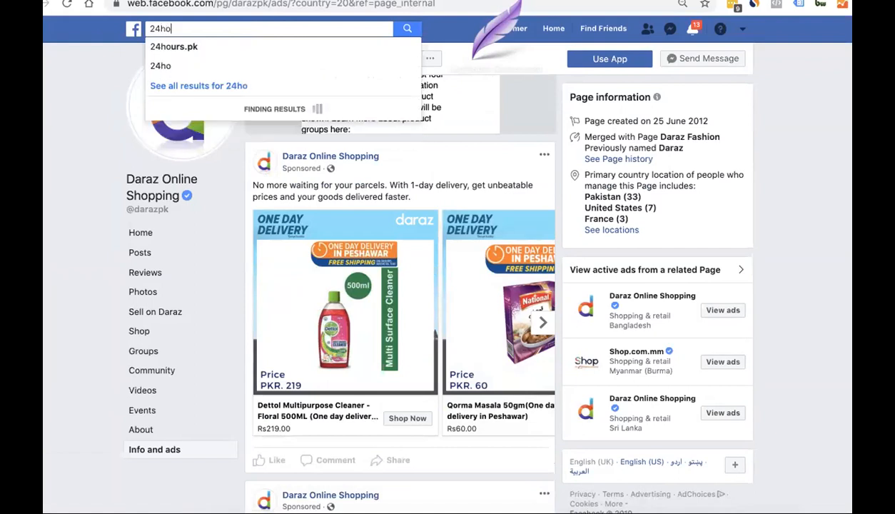
{"action": "key", "text": "Down"}
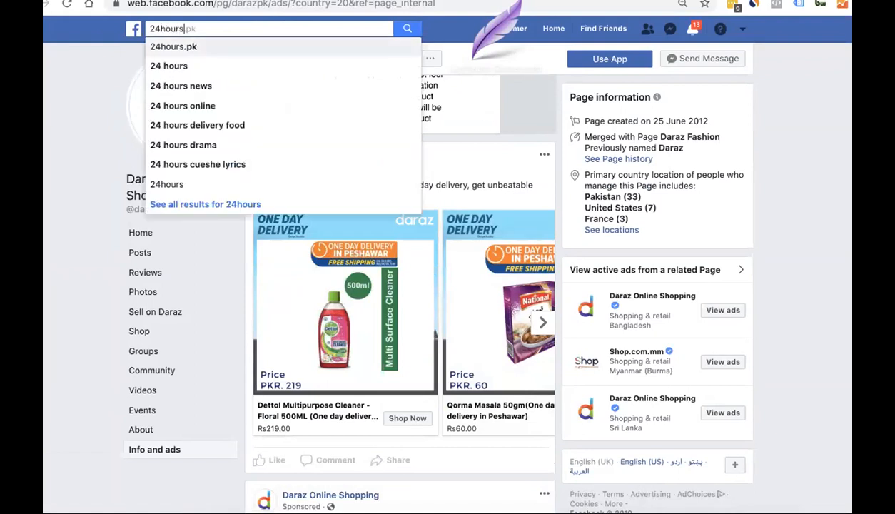
{"action": "key", "text": "Return"}
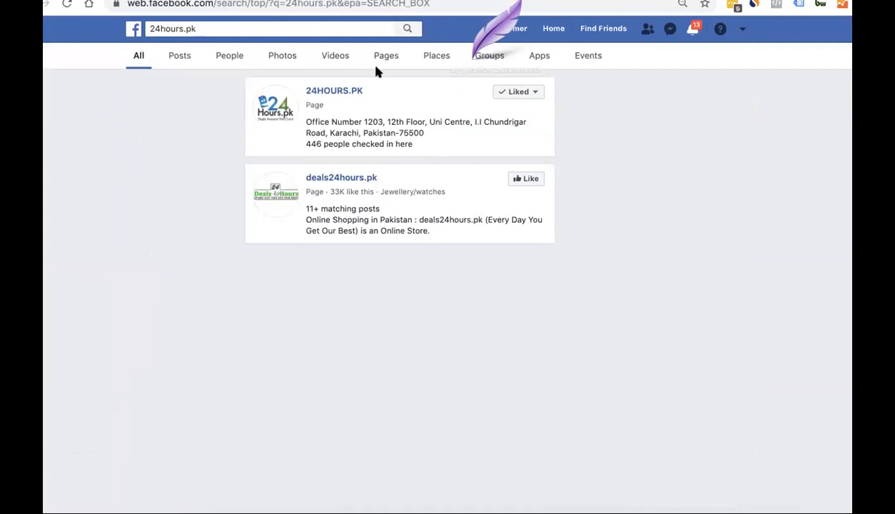
{"action": "left_click", "coordinate": [350, 94]}
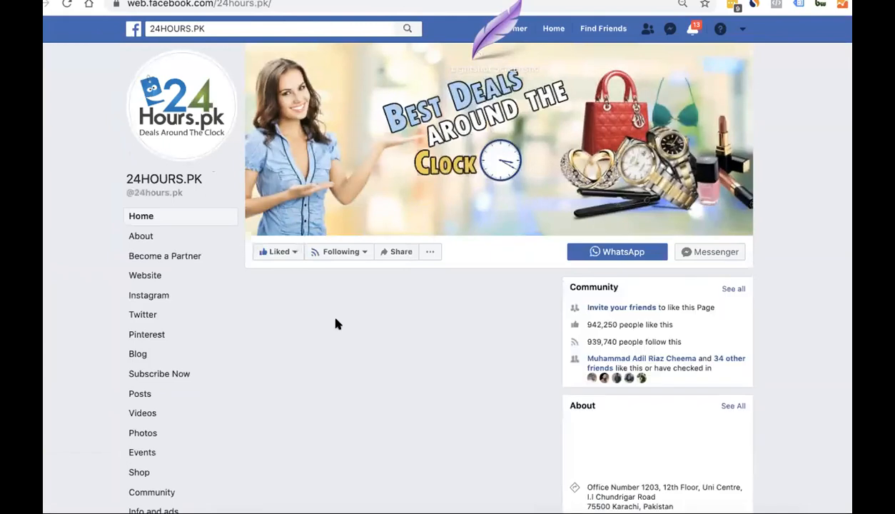
- Open the 24HOURS.PK page's info and ads section and browse the products in its sponsored carousel ad
{"action": "scroll", "coordinate": [172, 484], "scroll_direction": "down", "scroll_amount": 1}
{"action": "left_click", "coordinate": [173, 483]}
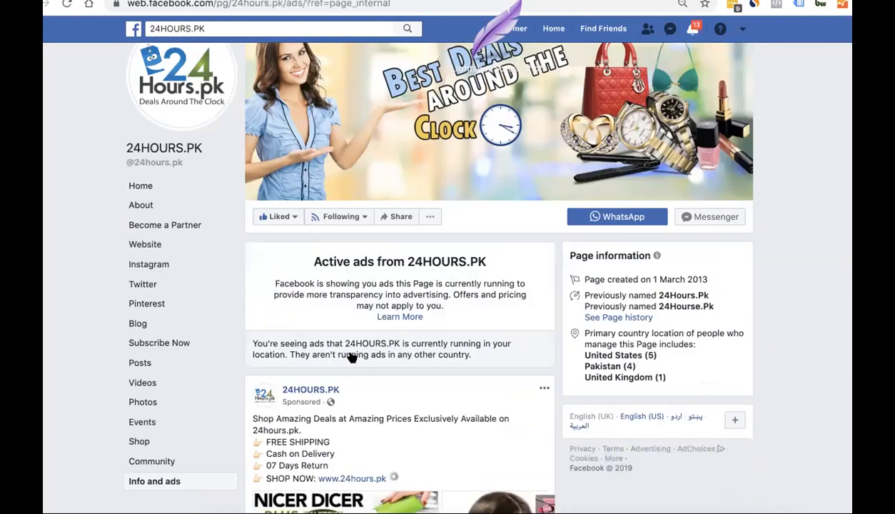
{"action": "scroll", "coordinate": [332, 334], "scroll_direction": "down", "scroll_amount": 3}
{"action": "scroll", "coordinate": [530, 359], "scroll_direction": "down", "scroll_amount": 1}
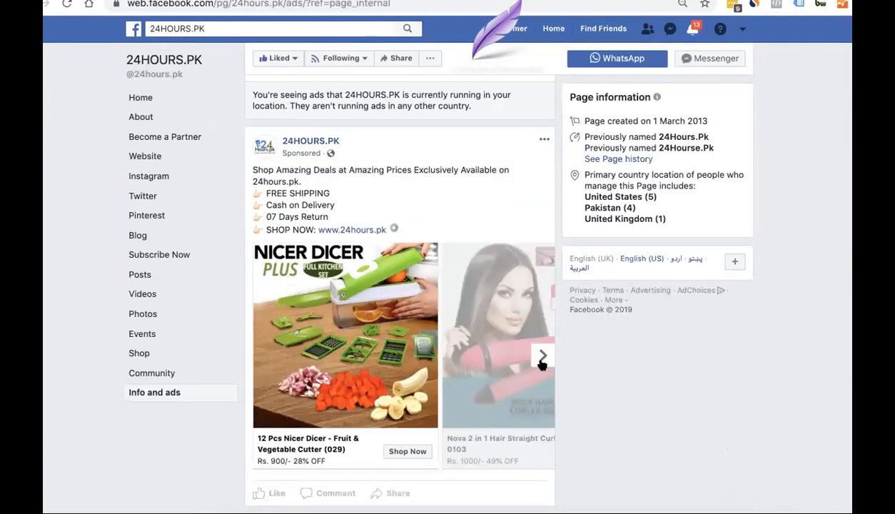
{"action": "left_click", "coordinate": [542, 355]}
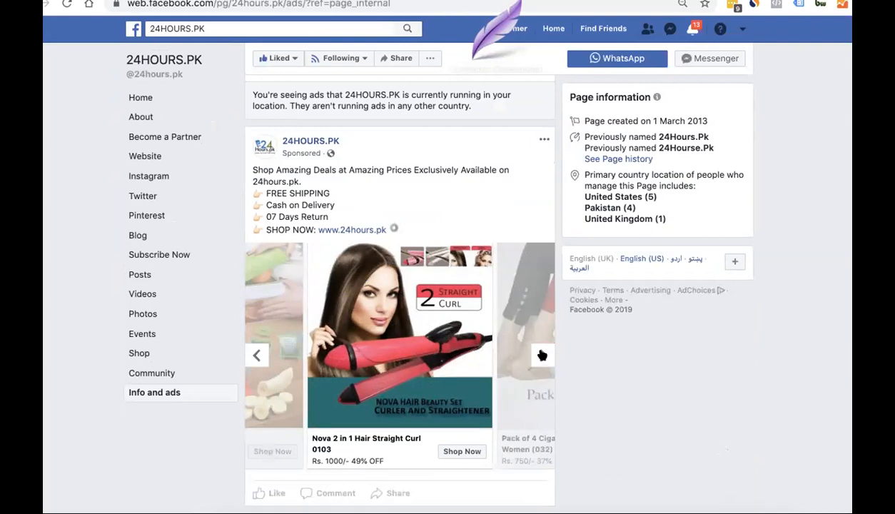
{"action": "left_click", "coordinate": [542, 354]}
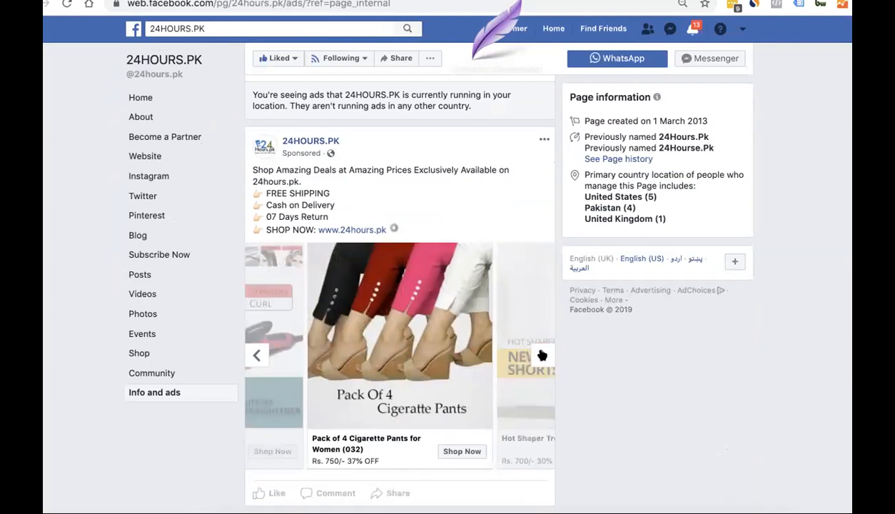
{"action": "left_click", "coordinate": [541, 354]}
{"action": "left_click", "coordinate": [542, 354]}
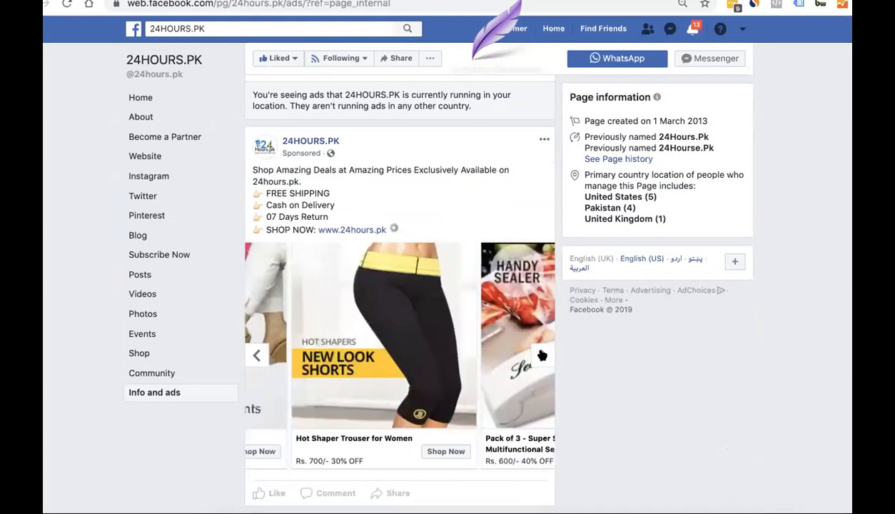
- Browse the remaining products in the 24HOURS.PK carousel ad, moving on from the Hot Shaper Trouser for Women
{"action": "left_click", "coordinate": [542, 355]}
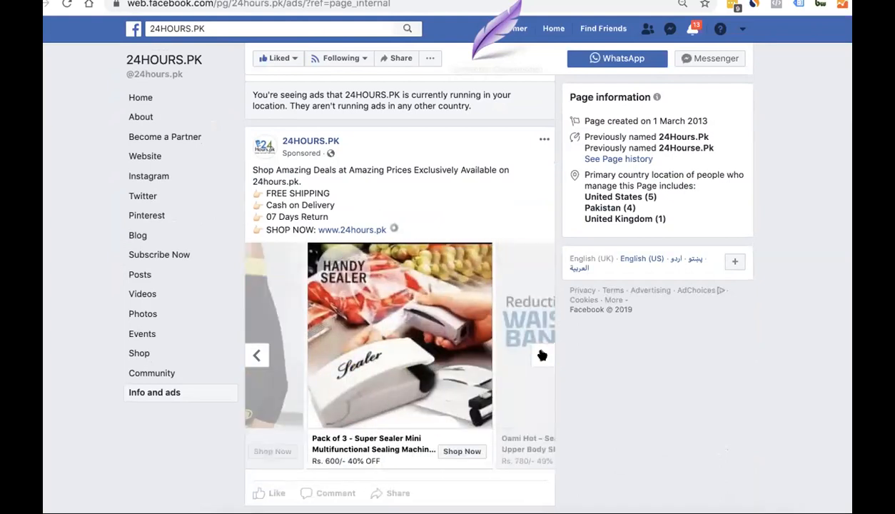
{"action": "left_click", "coordinate": [542, 354]}
{"action": "left_click", "coordinate": [542, 355]}
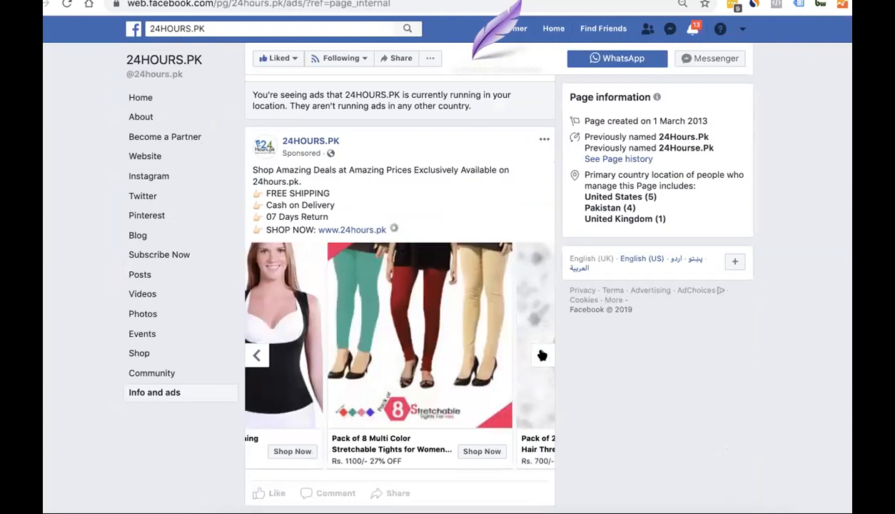
{"action": "left_click", "coordinate": [541, 355]}
{"action": "left_click", "coordinate": [542, 354]}
{"action": "left_click", "coordinate": [541, 354]}
- Look through the other sponsored carousel ads that 24HOURS.PK is running
{"action": "scroll", "coordinate": [542, 355], "scroll_direction": "down", "scroll_amount": 7}
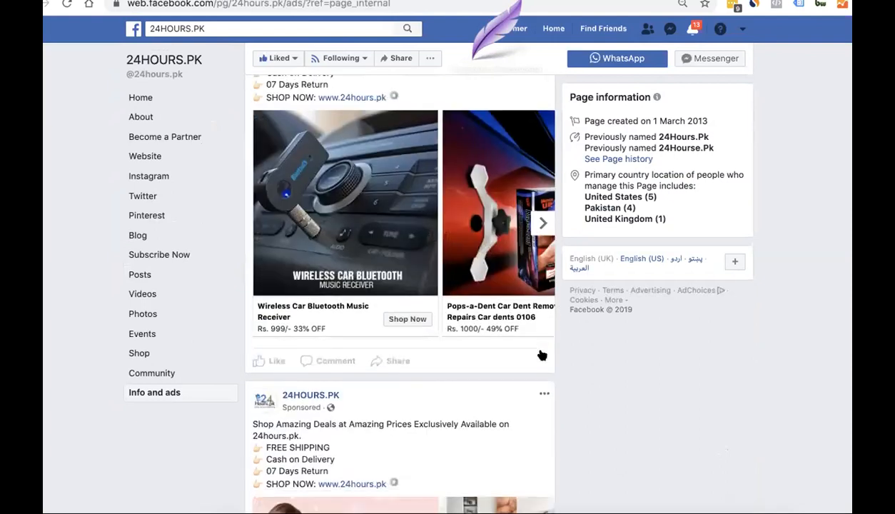
{"action": "scroll", "coordinate": [542, 354], "scroll_direction": "down", "scroll_amount": 4}
{"action": "scroll", "coordinate": [542, 355], "scroll_direction": "down", "scroll_amount": 10}
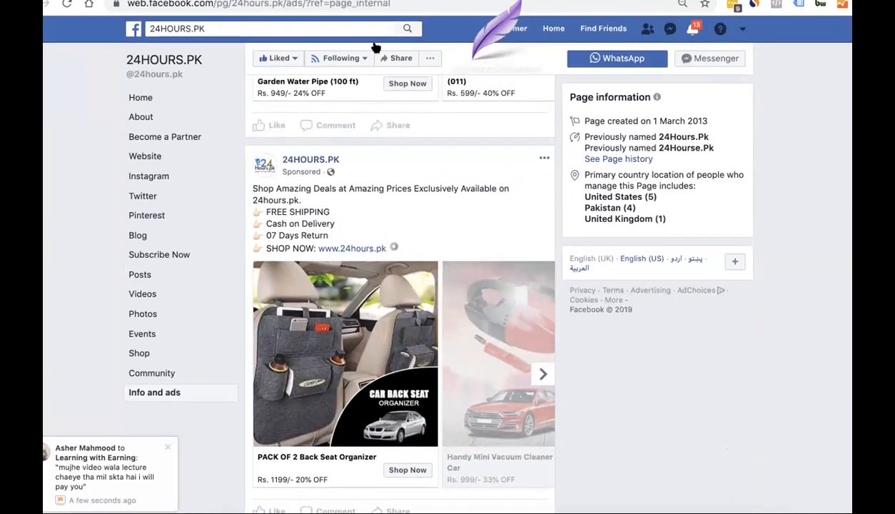
{"action": "scroll", "coordinate": [313, 28], "scroll_direction": "up", "scroll_amount": 15}
- Search Facebook for "home shopping" and open the info and ads section of the HomeShopping.pk page
{"action": "left_click", "coordinate": [313, 28]}
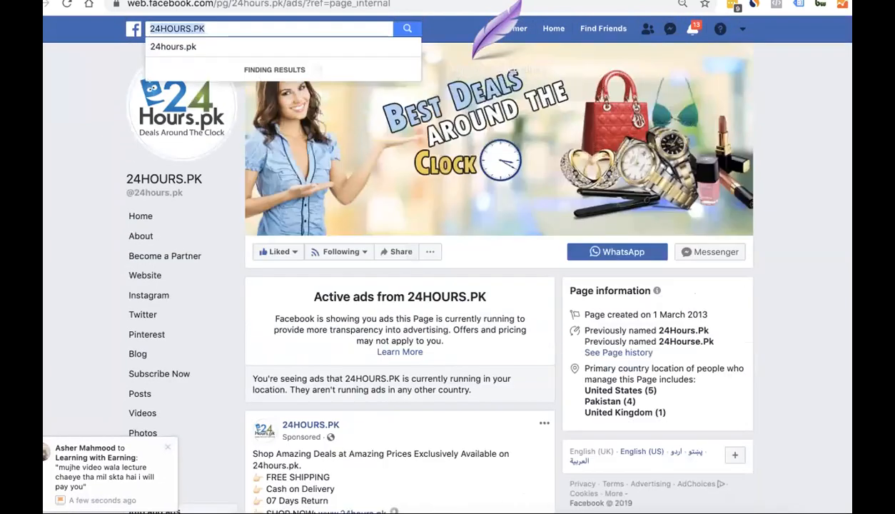
{"action": "type", "text": "home"}
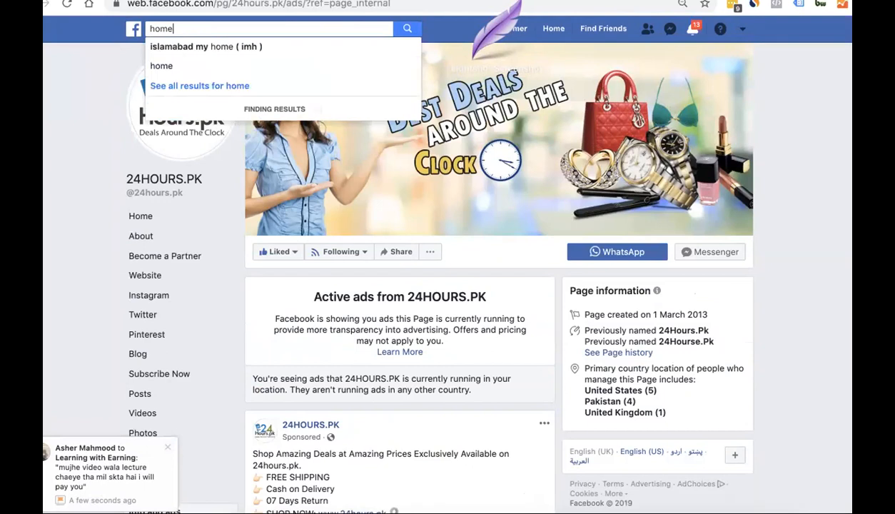
{"action": "type", "text": " sh"}
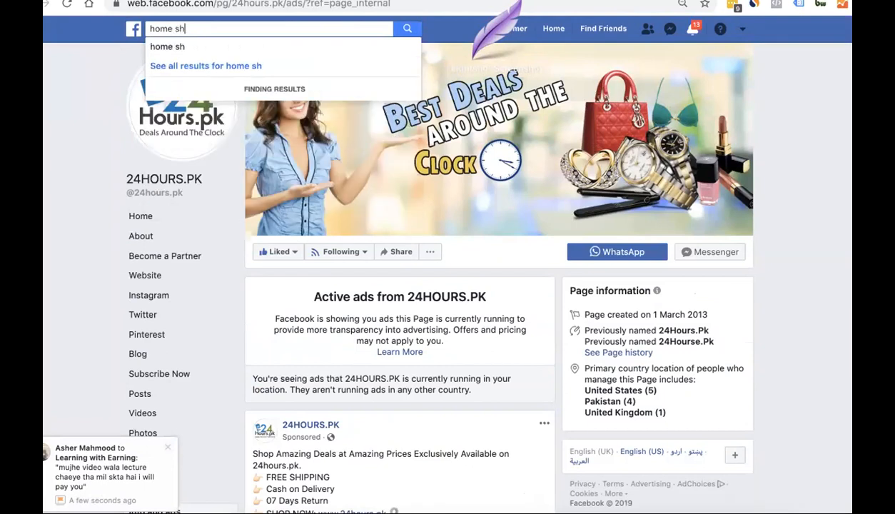
{"action": "type", "text": "opping"}
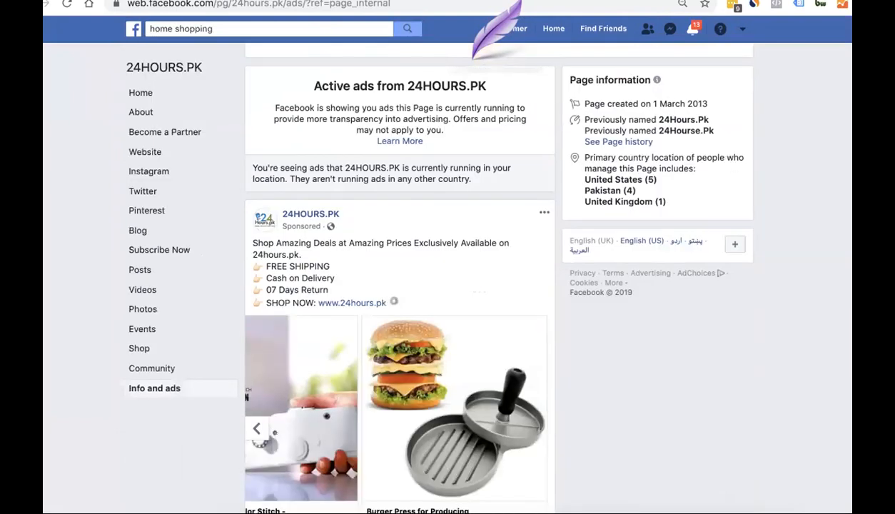
{"action": "key", "text": "Return"}
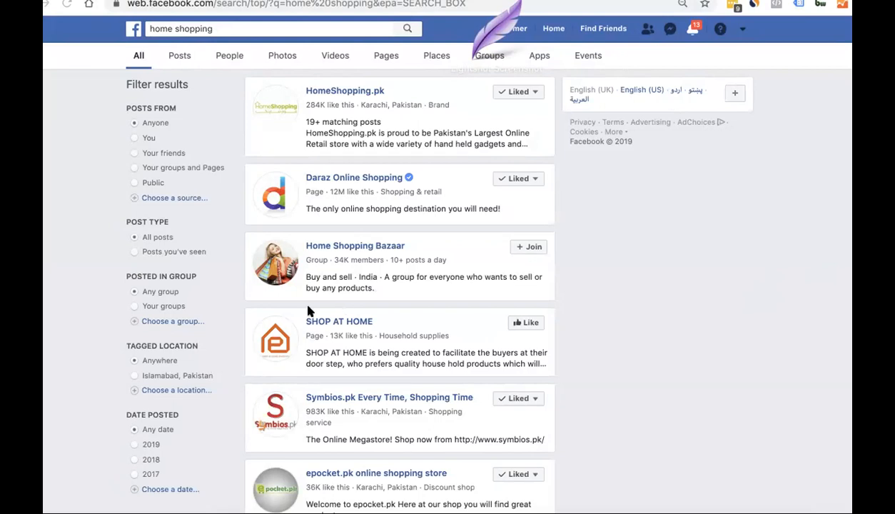
{"action": "left_click", "coordinate": [341, 91]}
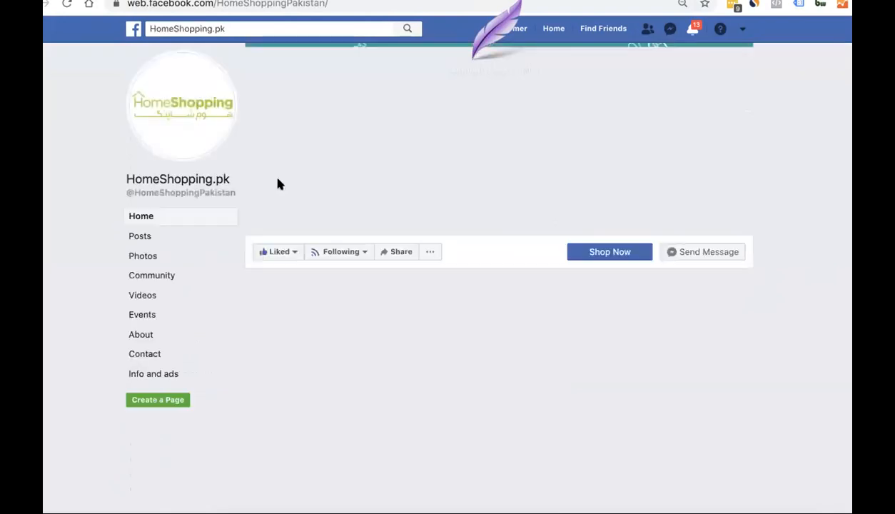
{"action": "left_click", "coordinate": [170, 372]}
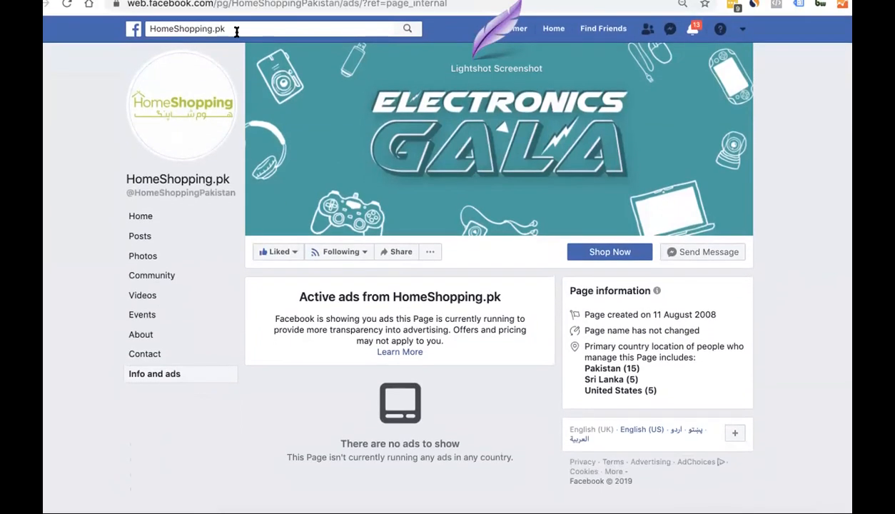
- Search Facebook for "babyworld" and open the info and ads section of the BabyWorld page
{"action": "left_click", "coordinate": [237, 32]}
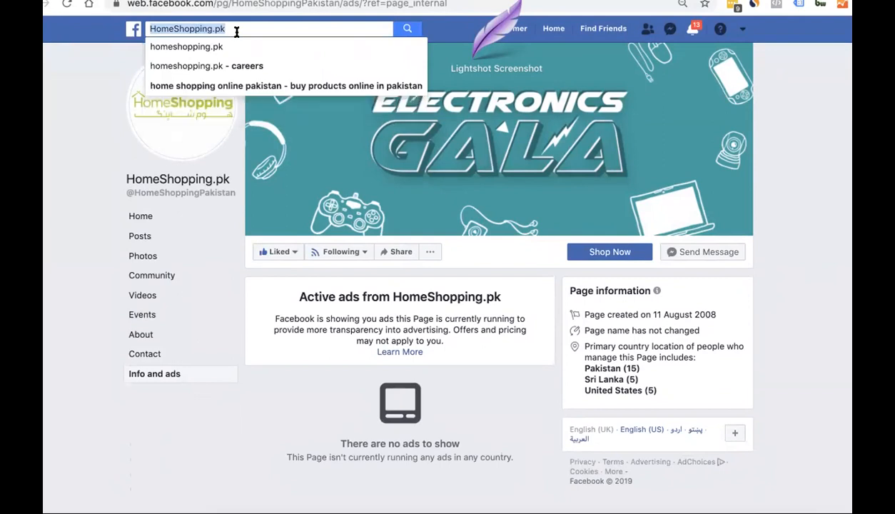
{"action": "type", "text": "b"}
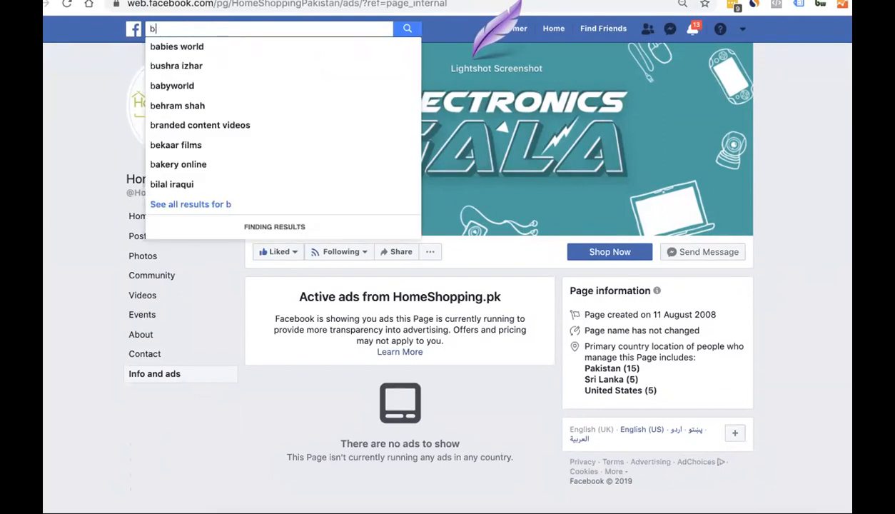
{"action": "type", "text": "aby"}
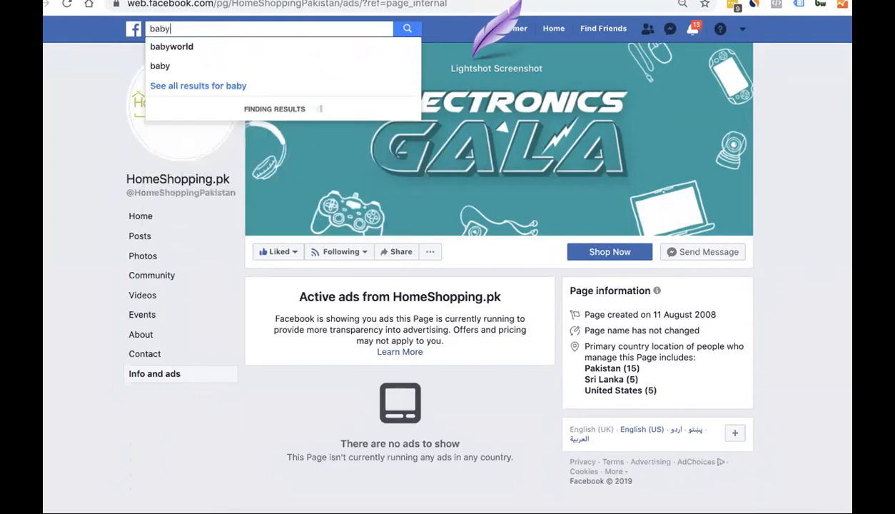
{"action": "left_click", "coordinate": [285, 46]}
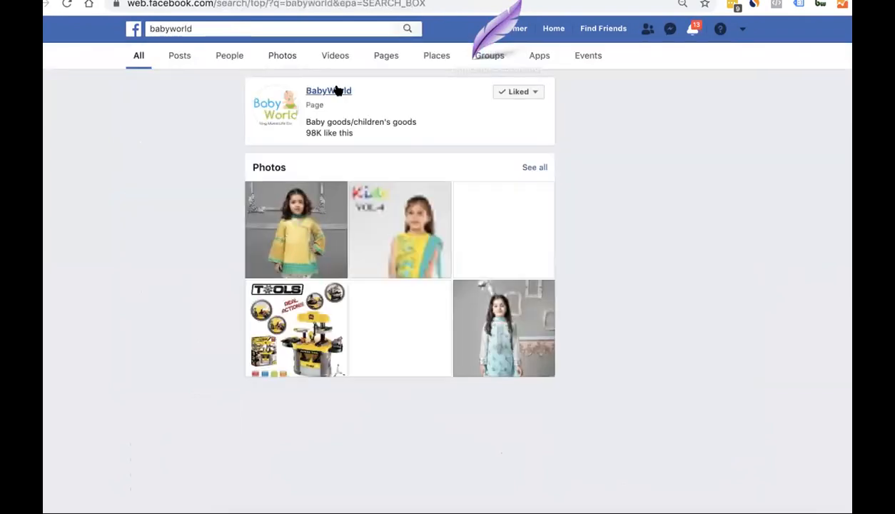
{"action": "left_click", "coordinate": [338, 91]}
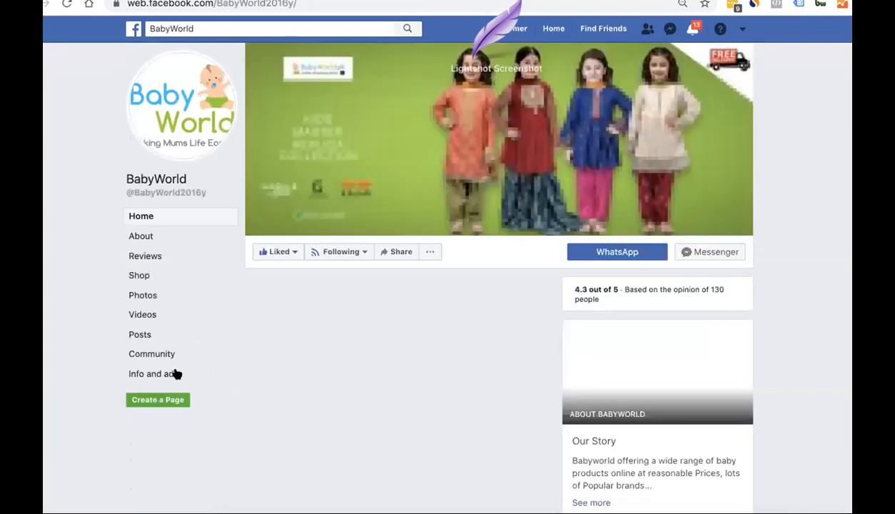
{"action": "left_click", "coordinate": [174, 373]}
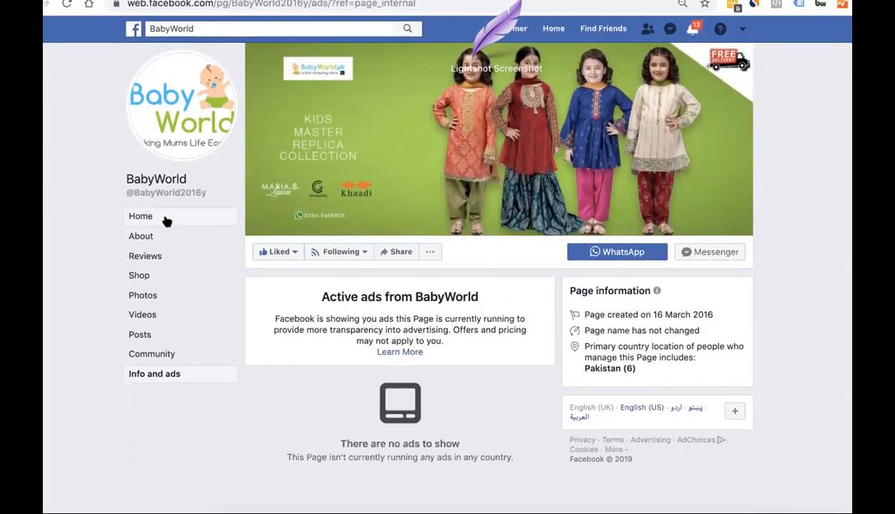
- Return to the BabyWorld page's home section and look over its community, about and transparency details
{"action": "left_click", "coordinate": [166, 218]}
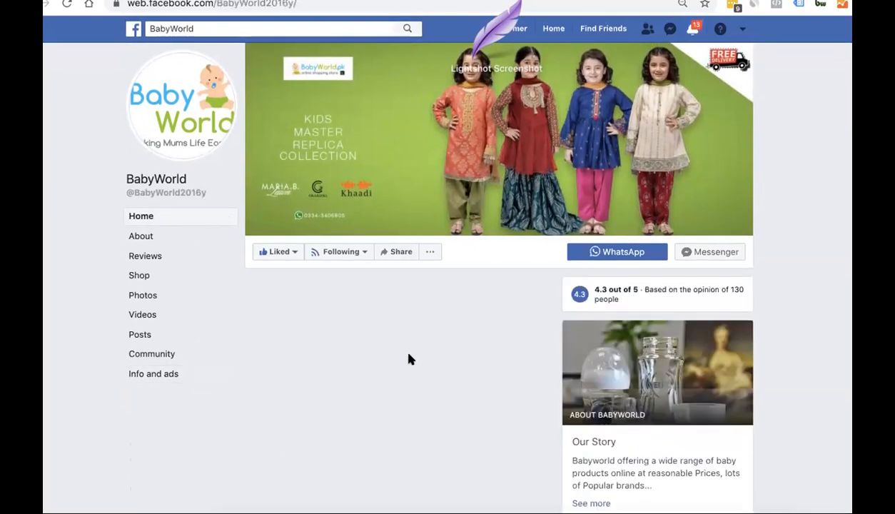
{"action": "scroll", "coordinate": [408, 354], "scroll_direction": "down", "scroll_amount": 5}
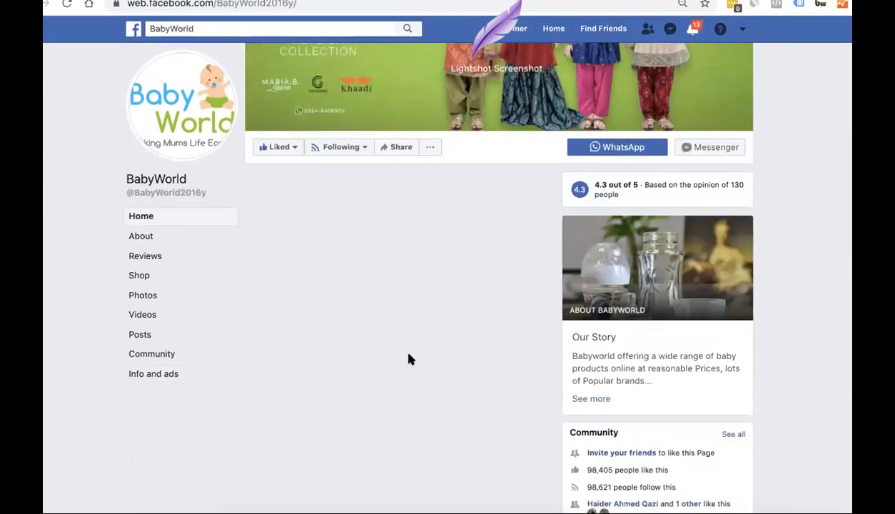
{"action": "scroll", "coordinate": [422, 221], "scroll_direction": "down", "scroll_amount": 4}
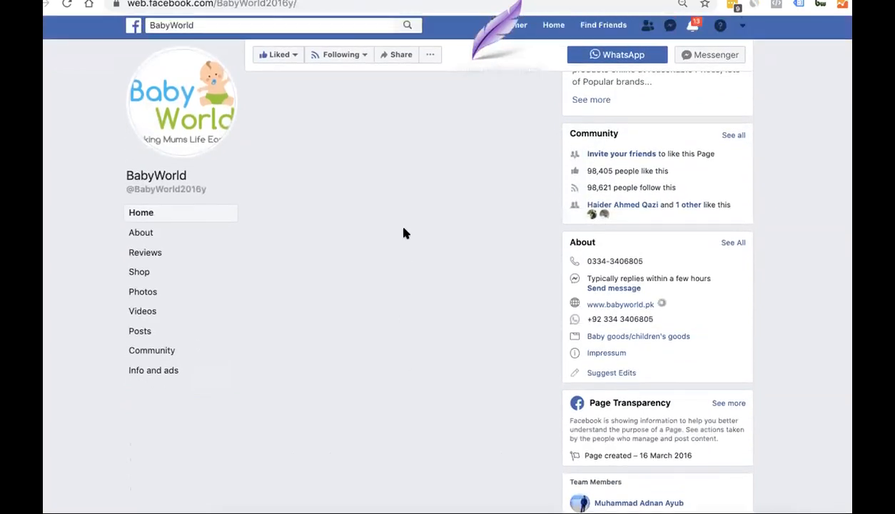
{"action": "scroll", "coordinate": [403, 234], "scroll_direction": "up", "scroll_amount": 8}
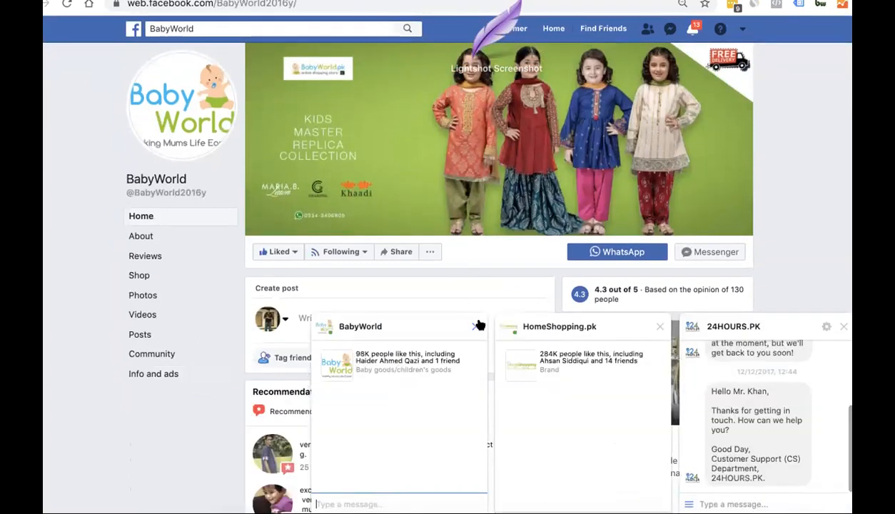
- Close the BabyWorld and HomeShopping.pk chat windows and look through the content of the BabyWorld page
{"action": "left_click", "coordinate": [478, 326]}
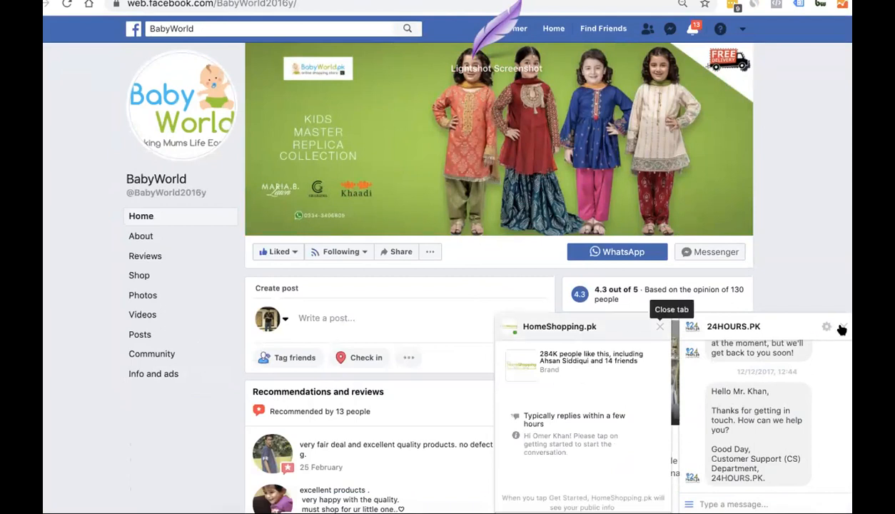
{"action": "left_click", "coordinate": [659, 327]}
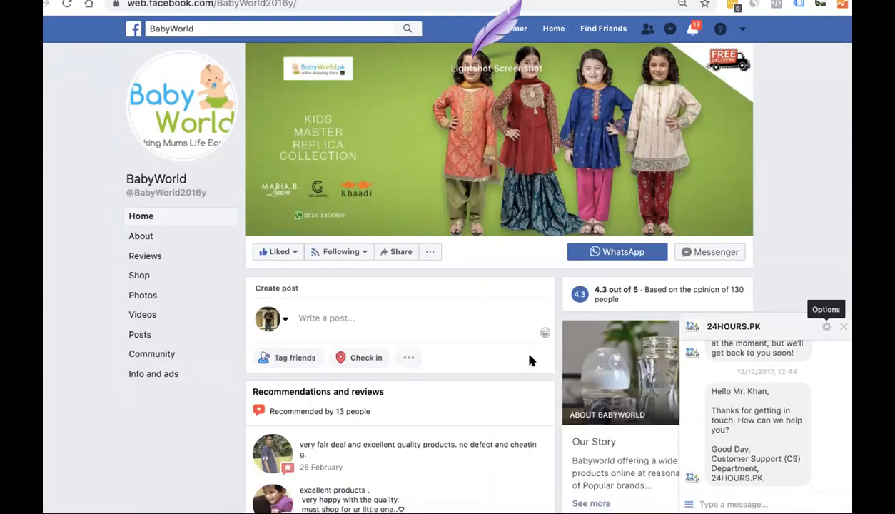
{"action": "scroll", "coordinate": [529, 360], "scroll_direction": "down", "scroll_amount": 5}
{"action": "scroll", "coordinate": [530, 360], "scroll_direction": "down", "scroll_amount": 10}
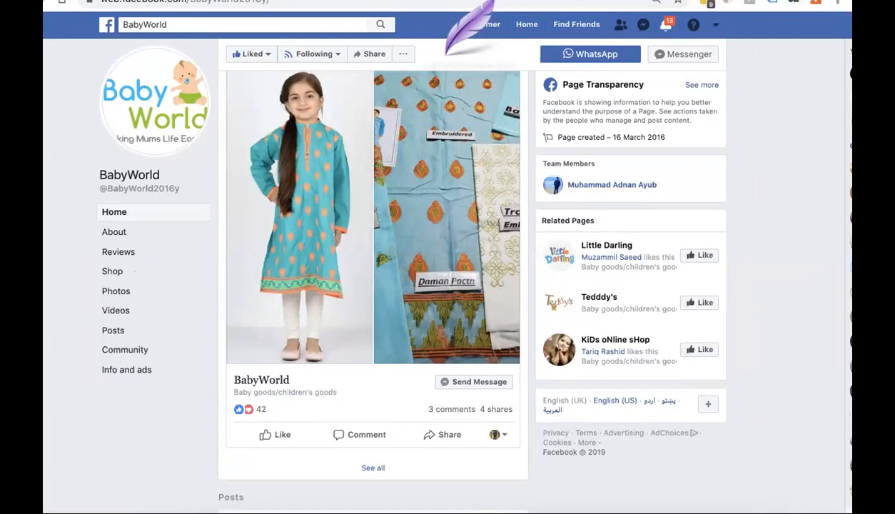
- Open business.facebook.com in a new browser tab
{"action": "key", "text": "ctrl+t"}
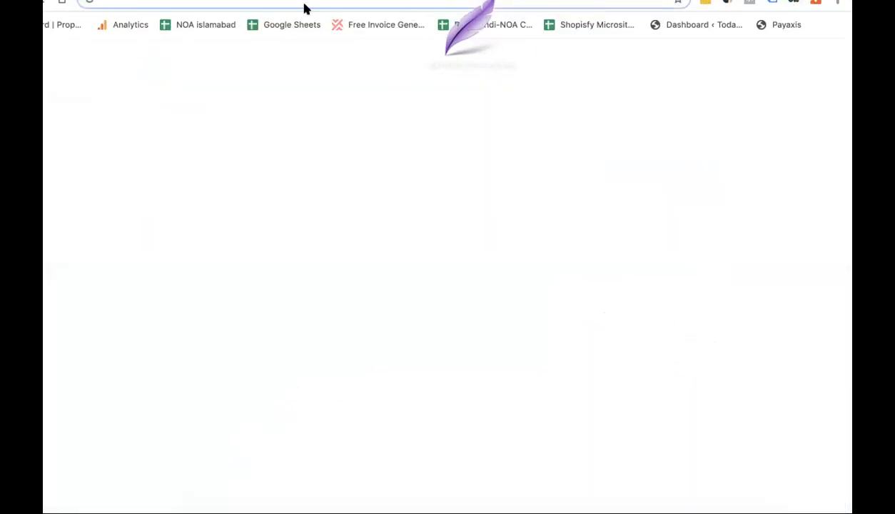
{"action": "type", "text": "business.facebook.com"}
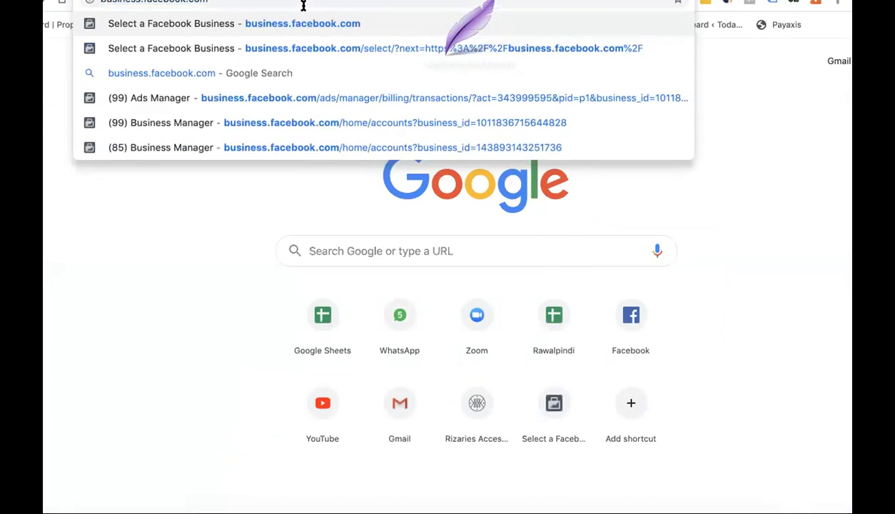
{"action": "key", "text": "Return"}
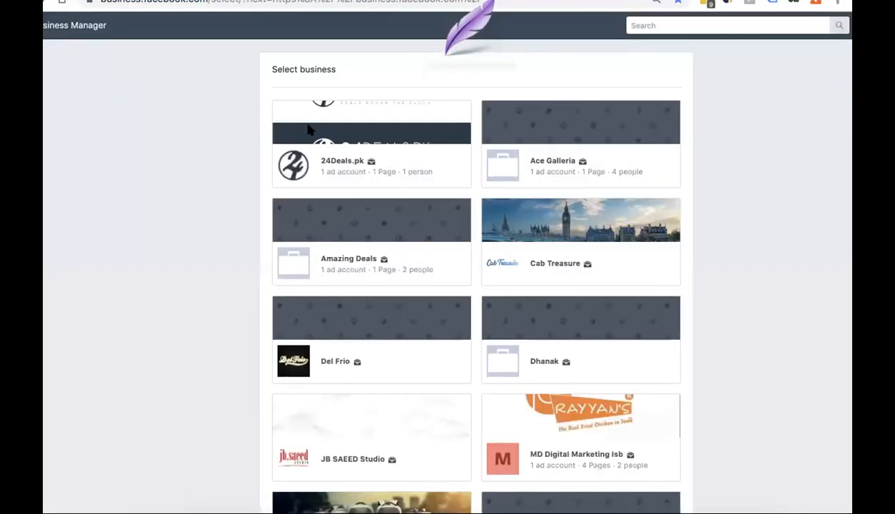
- Look through the list of businesses in Business Manager and open the Ace Galleria business
{"action": "scroll", "coordinate": [609, 222], "scroll_direction": "down", "scroll_amount": 3}
{"action": "scroll", "coordinate": [610, 222], "scroll_direction": "down", "scroll_amount": 3}
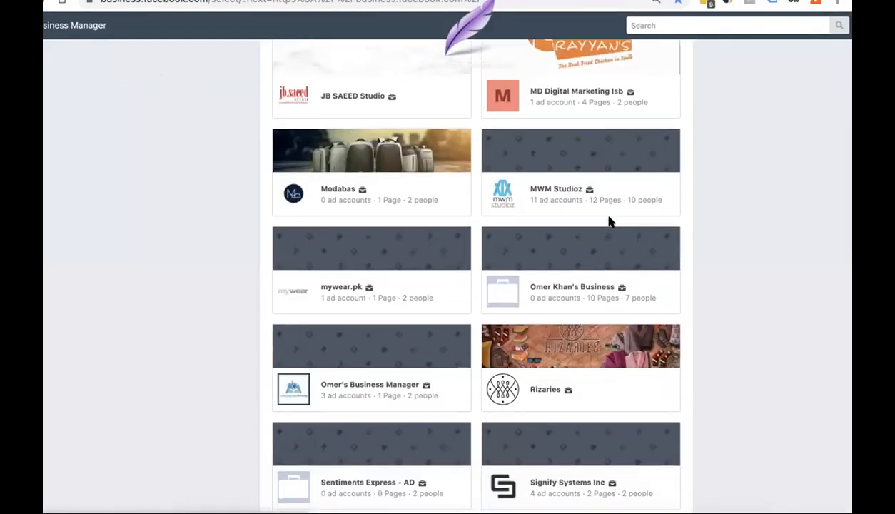
{"action": "scroll", "coordinate": [608, 221], "scroll_direction": "down", "scroll_amount": 2}
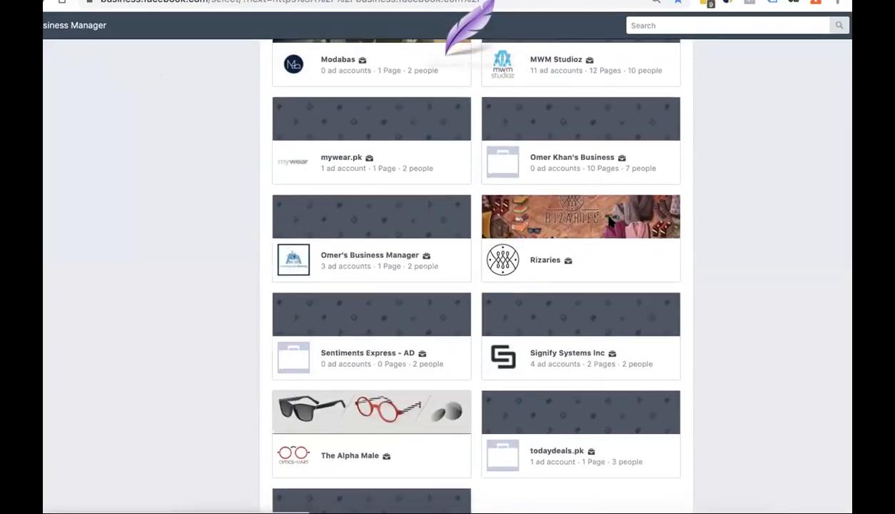
{"action": "scroll", "coordinate": [609, 222], "scroll_direction": "down", "scroll_amount": 3}
{"action": "scroll", "coordinate": [610, 222], "scroll_direction": "up", "scroll_amount": 4}
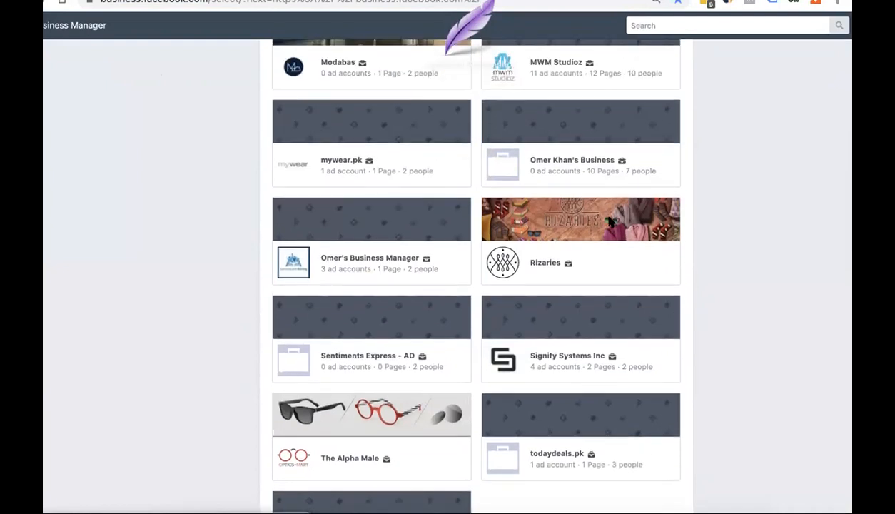
{"action": "scroll", "coordinate": [608, 222], "scroll_direction": "up", "scroll_amount": 5}
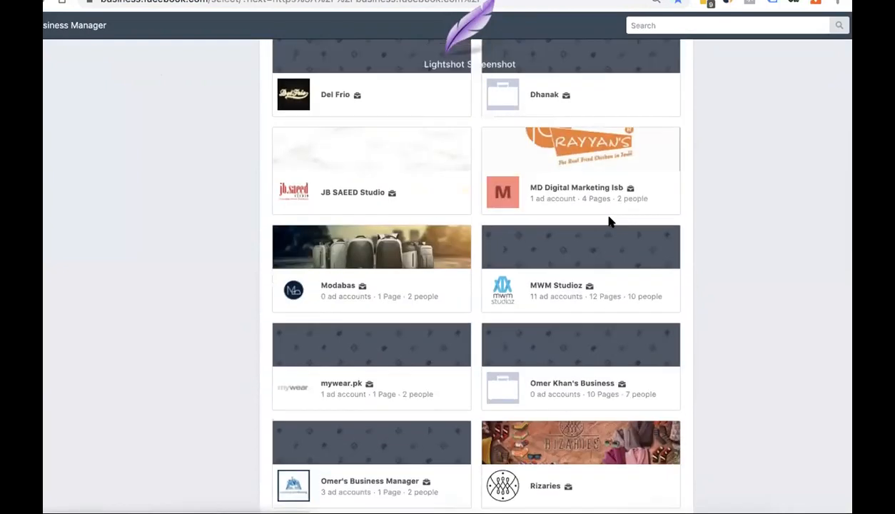
{"action": "scroll", "coordinate": [610, 223], "scroll_direction": "down", "scroll_amount": 3}
{"action": "scroll", "coordinate": [610, 222], "scroll_direction": "down", "scroll_amount": 5}
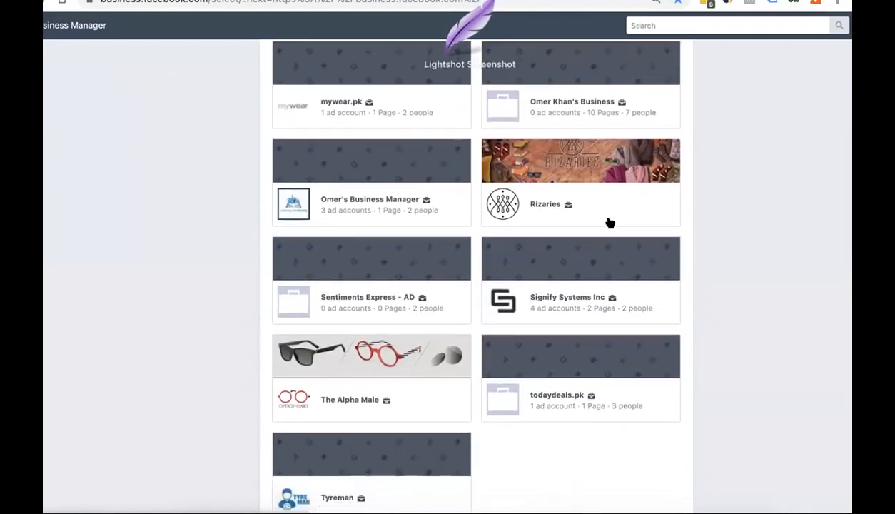
{"action": "scroll", "coordinate": [610, 223], "scroll_direction": "up", "scroll_amount": 1}
{"action": "scroll", "coordinate": [610, 222], "scroll_direction": "up", "scroll_amount": 5}
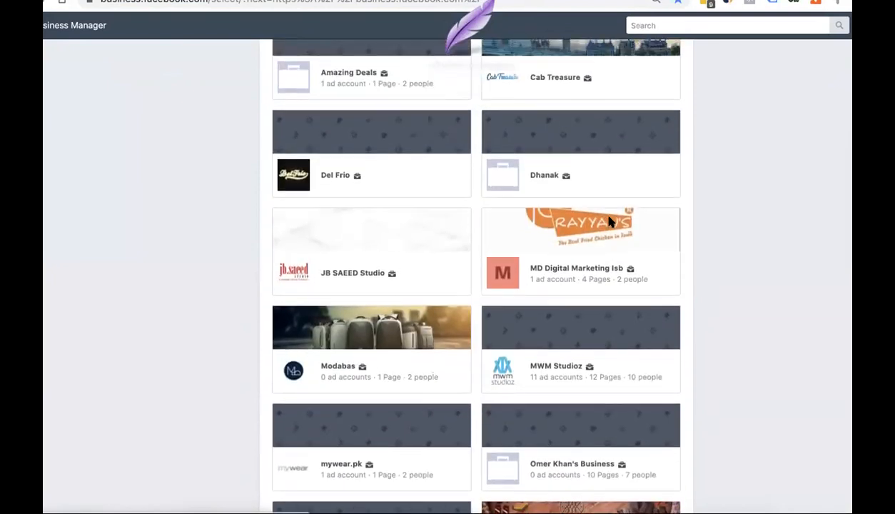
{"action": "scroll", "coordinate": [611, 222], "scroll_direction": "up", "scroll_amount": 3}
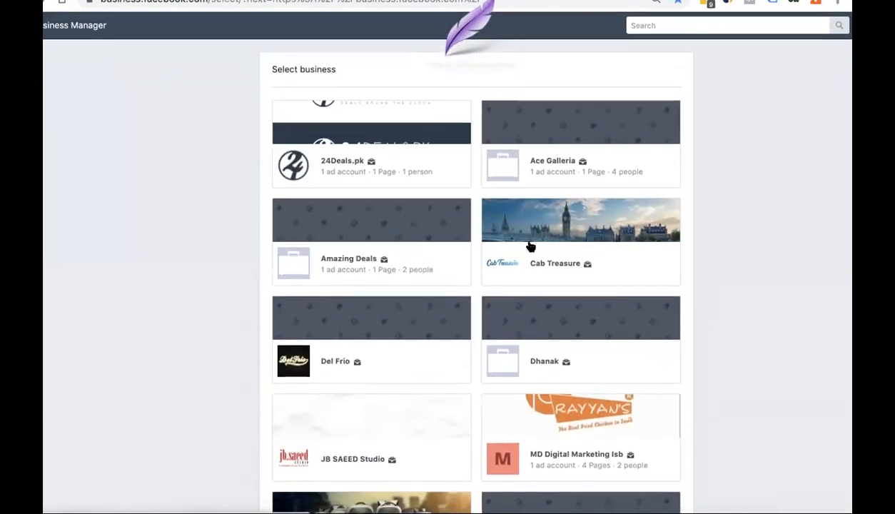
{"action": "left_click", "coordinate": [540, 138]}
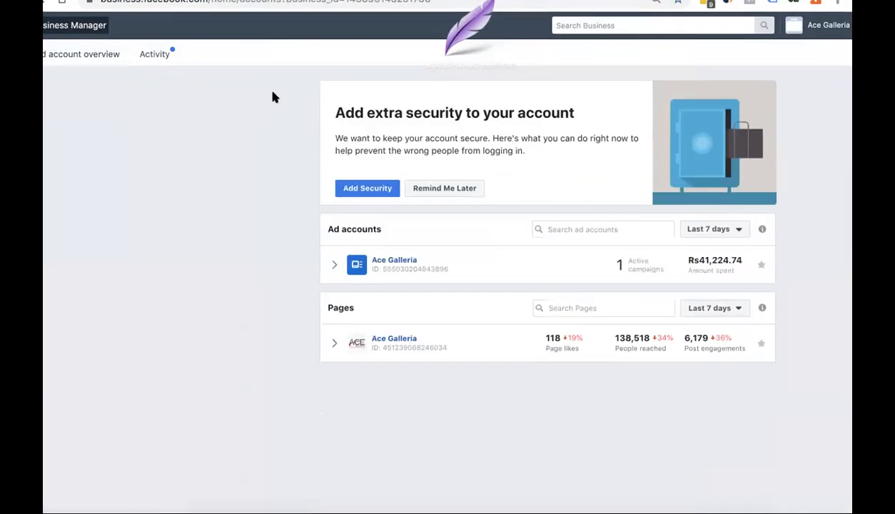
- Open Ads Manager for the Ace Galleria ad account and begin a new campaign, dismissing the saved draft
{"action": "left_click", "coordinate": [54, 25]}
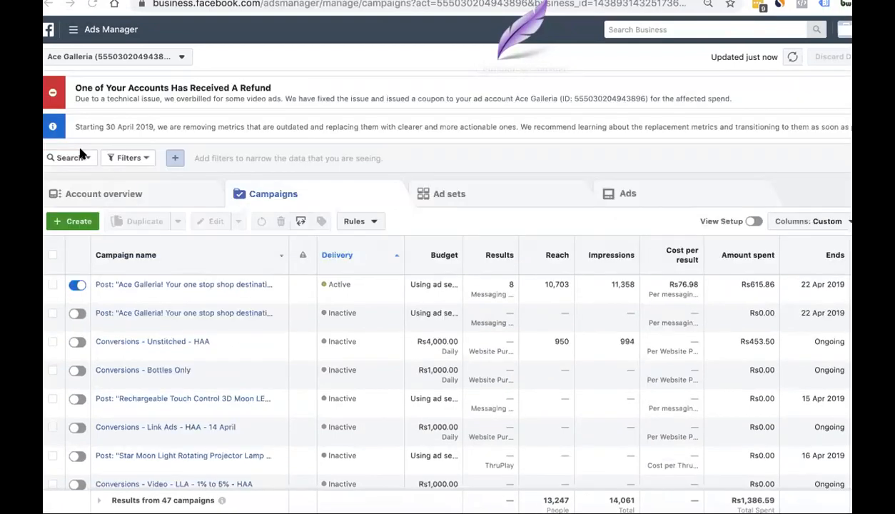
{"action": "left_click", "coordinate": [74, 221]}
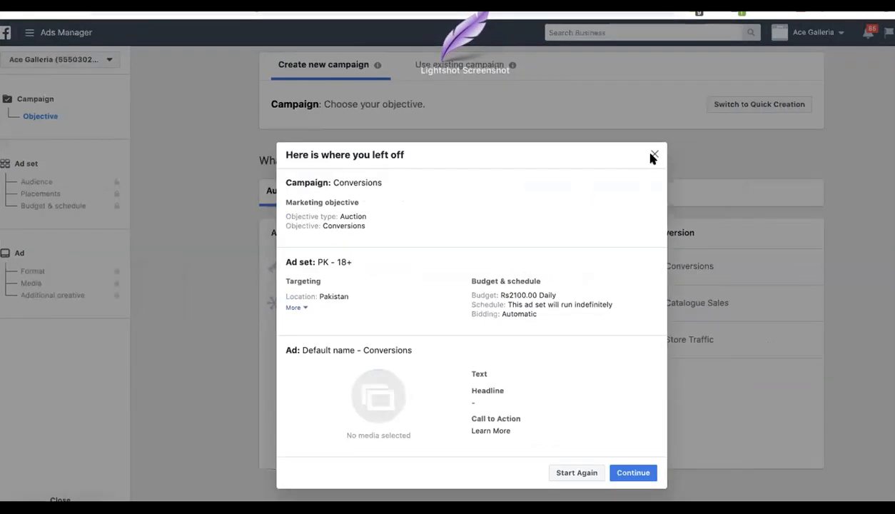
{"action": "left_click", "coordinate": [652, 155]}
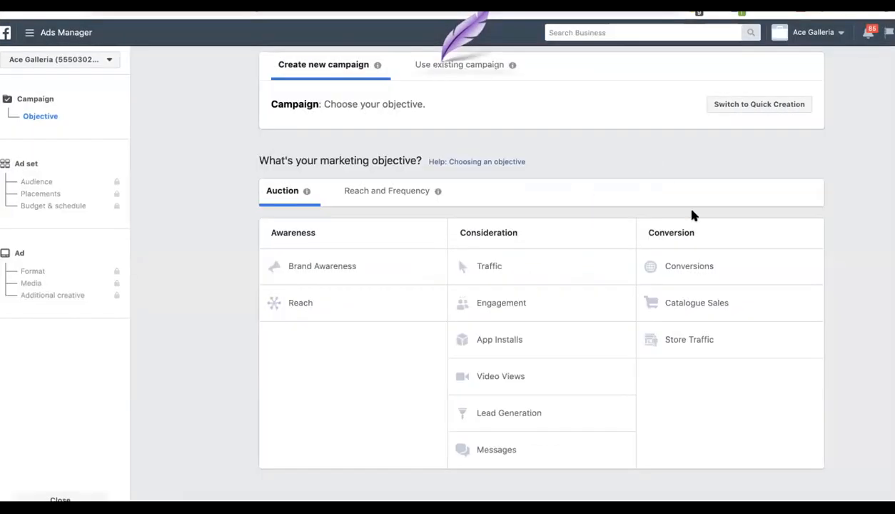
- Choose the Conversions objective, name the campaign "Conversions test 1" and continue to the ad set
{"action": "left_click", "coordinate": [673, 268]}
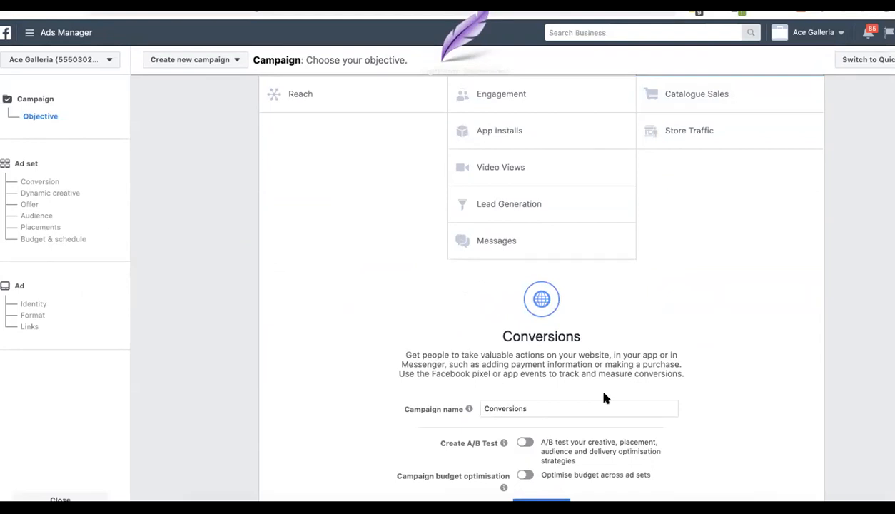
{"action": "left_click", "coordinate": [602, 408]}
{"action": "type", "text": "test 1"}
{"action": "scroll", "coordinate": [549, 428], "scroll_direction": "down", "scroll_amount": 2}
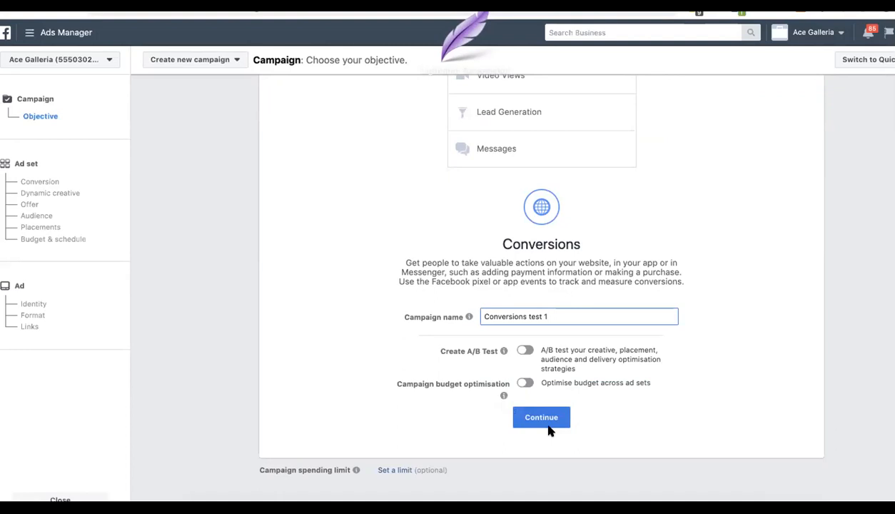
{"action": "left_click", "coordinate": [549, 429]}
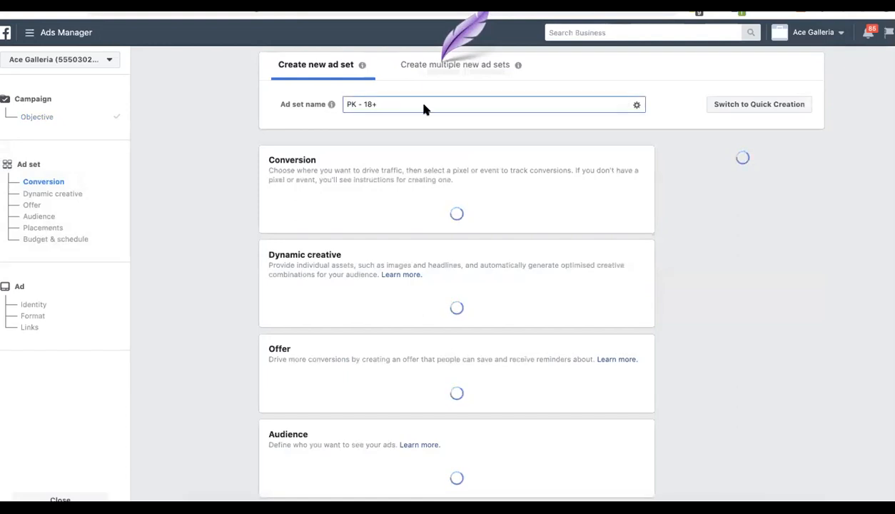
- Clear the default ad set name
{"action": "key", "text": "BackSpace"}
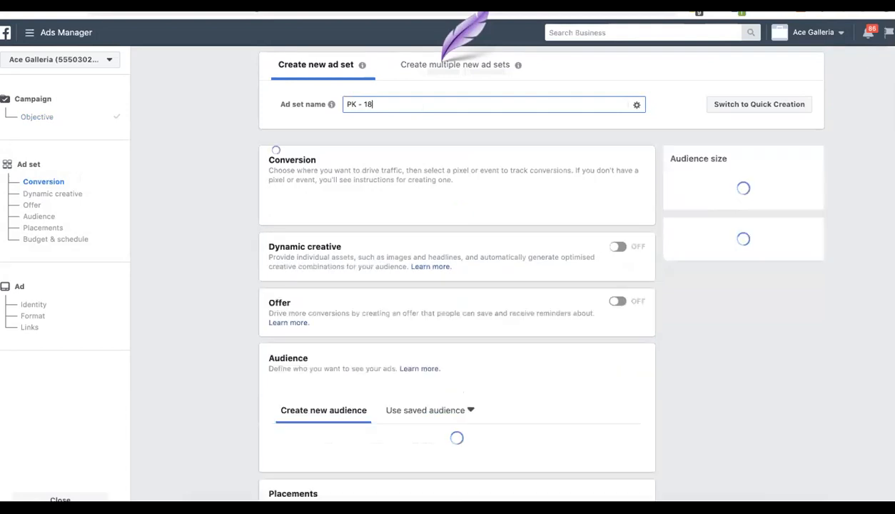
{"action": "key", "text": "BackSpace"}
{"action": "key", "text": "BackSpace"}
{"action": "key", "text": "BackSpace"}
{"action": "key", "text": "BackSpace"}
{"action": "key", "text": "BackSpace"}
{"action": "key", "text": "BackSpace"}
{"action": "key", "text": "BackSpace"}
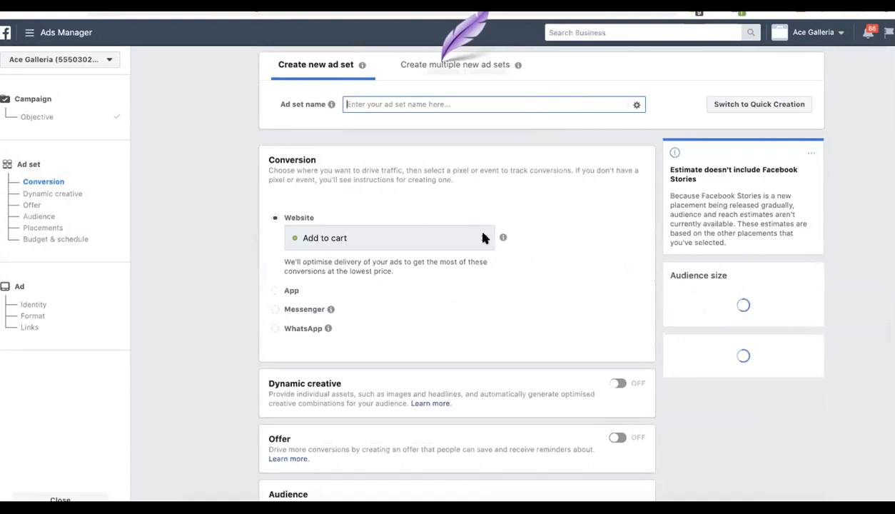
- Replace the Add to cart conversion event with Website - Checkout Page and set the ad set name to "Check out -"
{"action": "left_click", "coordinate": [483, 238]}
{"action": "left_click", "coordinate": [410, 237]}
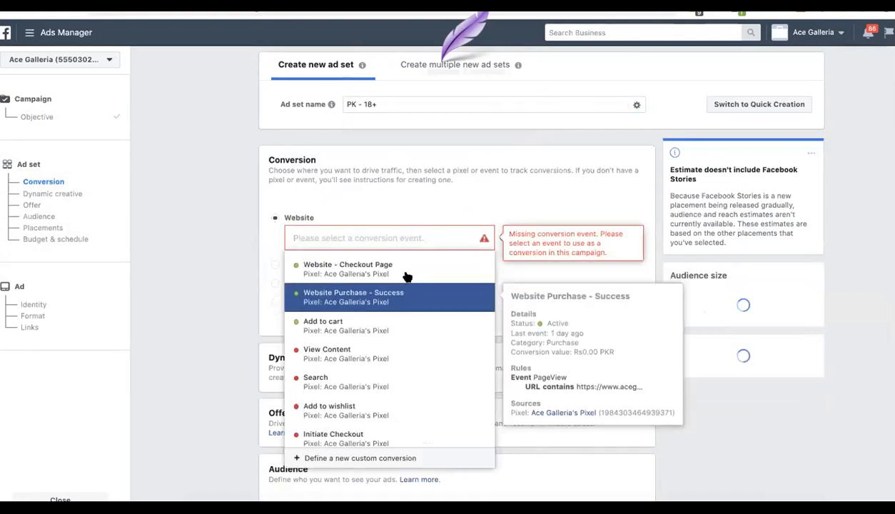
{"action": "triple_click", "coordinate": [403, 104]}
{"action": "key", "text": "BackSpace"}
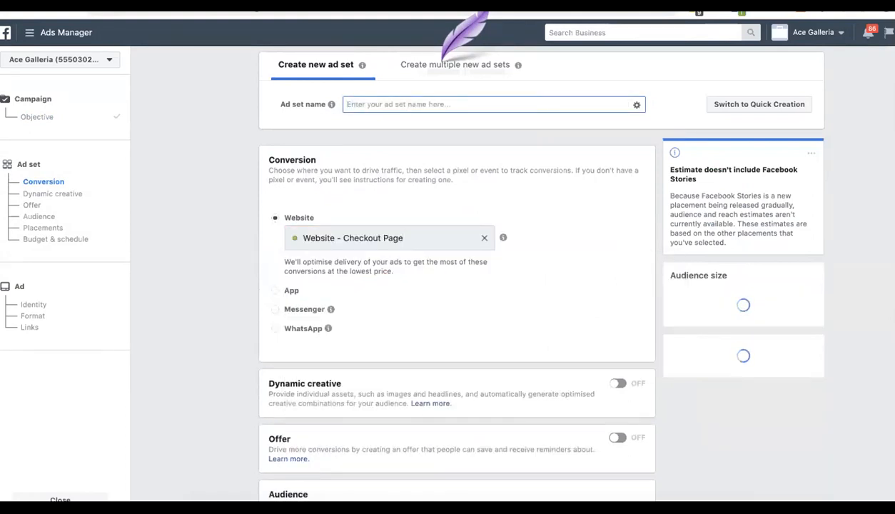
{"action": "type", "text": "Check out -"}
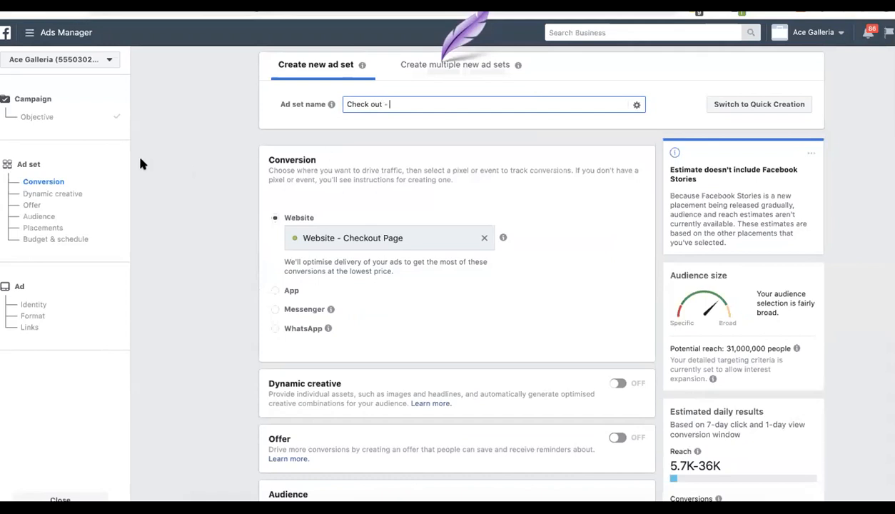
- Add Lookalike (PK, 4%) - People who like Ace Galleria as the custom audience in the ad set's Audience section
{"action": "left_click", "coordinate": [80, 194]}
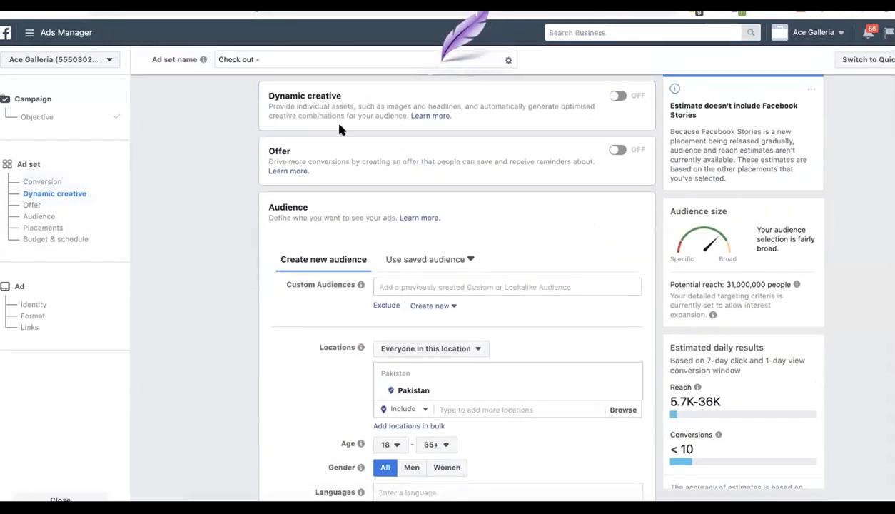
{"action": "left_click", "coordinate": [318, 58]}
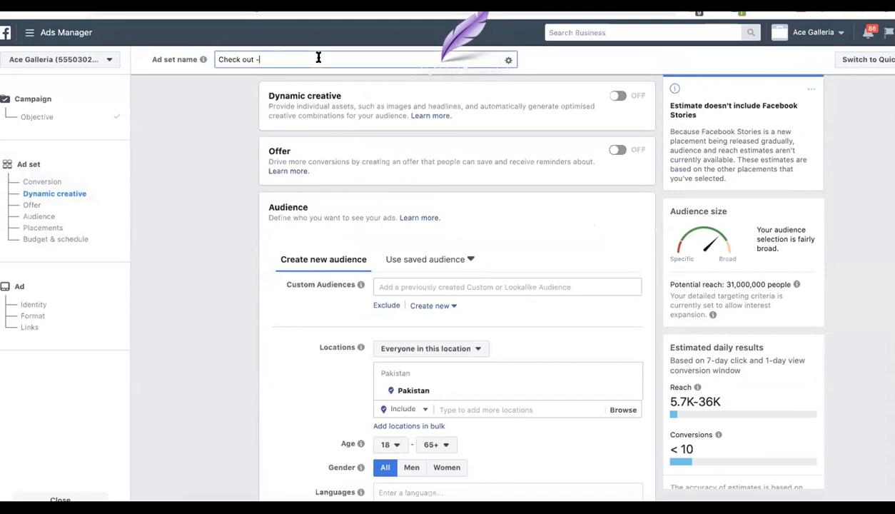
{"action": "left_click", "coordinate": [33, 205]}
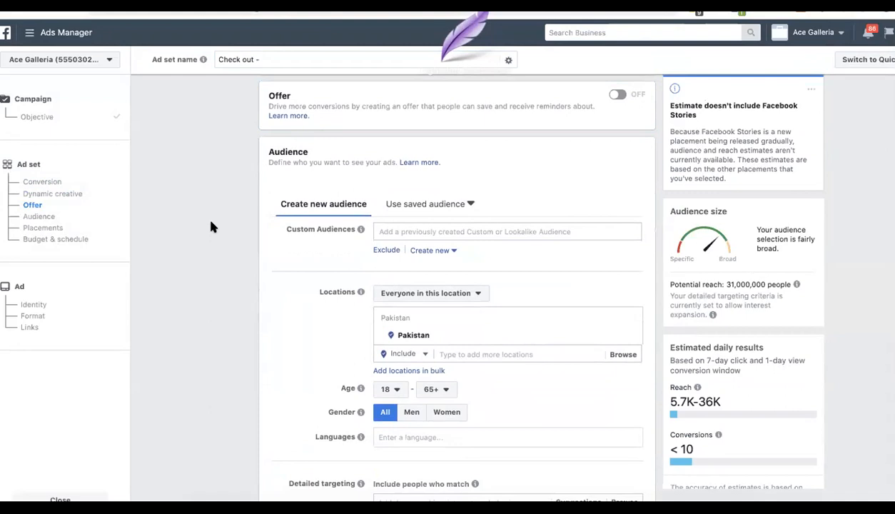
{"action": "scroll", "coordinate": [210, 226], "scroll_direction": "down", "scroll_amount": 2}
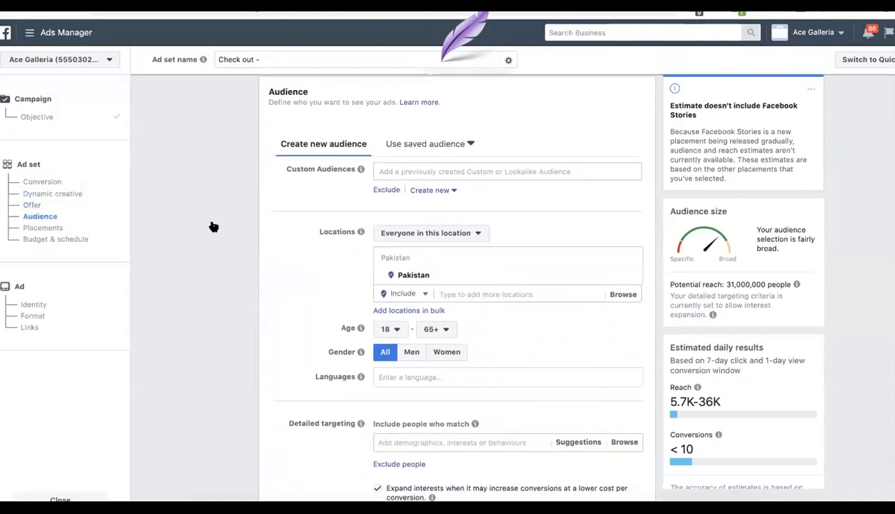
{"action": "scroll", "coordinate": [471, 221], "scroll_direction": "down", "scroll_amount": 1}
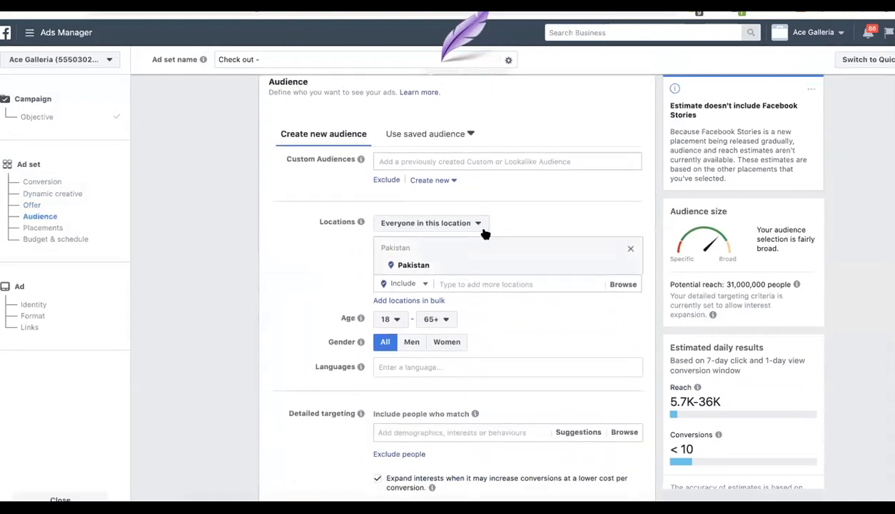
{"action": "left_click", "coordinate": [457, 157]}
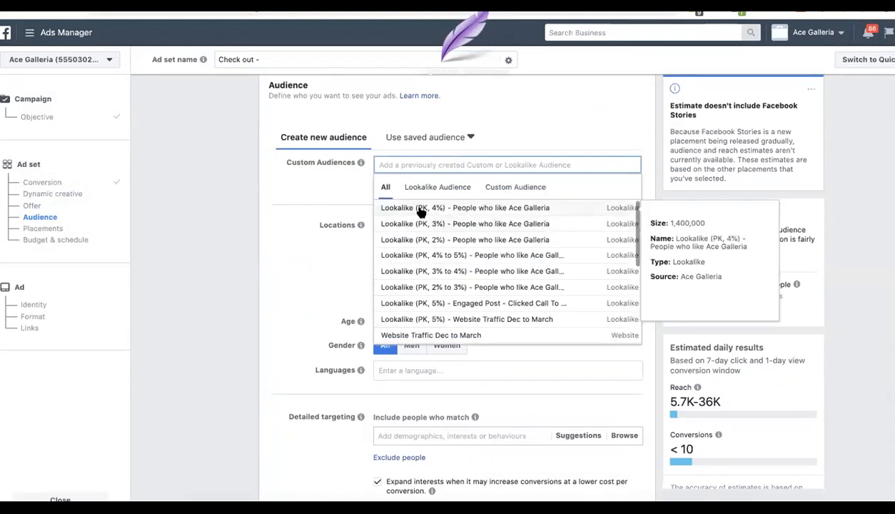
{"action": "left_click", "coordinate": [420, 208]}
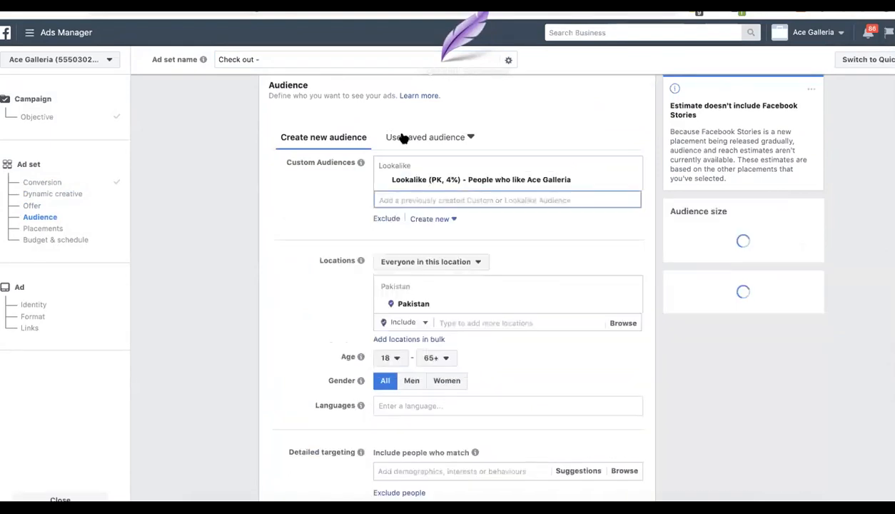
- Extend the ad set name to "Check out - Lookalike 4% - PK -"
{"action": "left_click", "coordinate": [351, 61]}
{"action": "type", "text": "Look"}
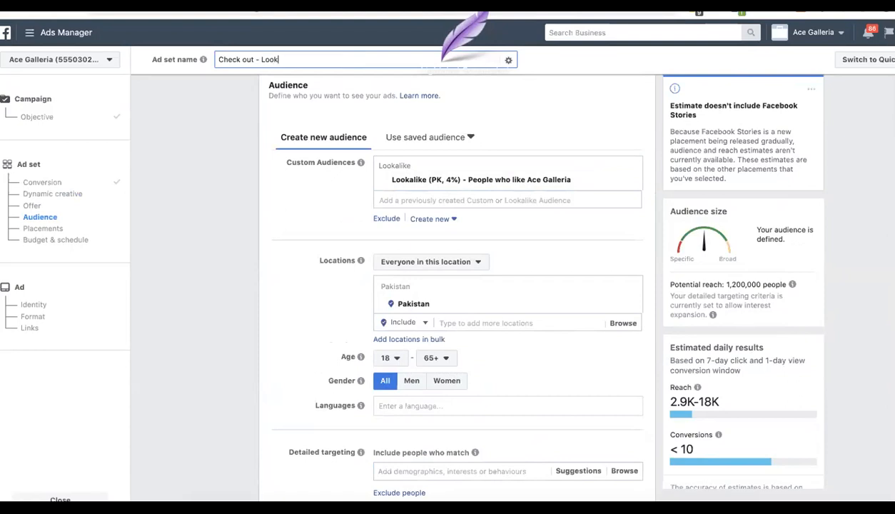
{"action": "type", "text": "alike 4% -"}
{"action": "scroll", "coordinate": [341, 232], "scroll_direction": "down", "scroll_amount": 1}
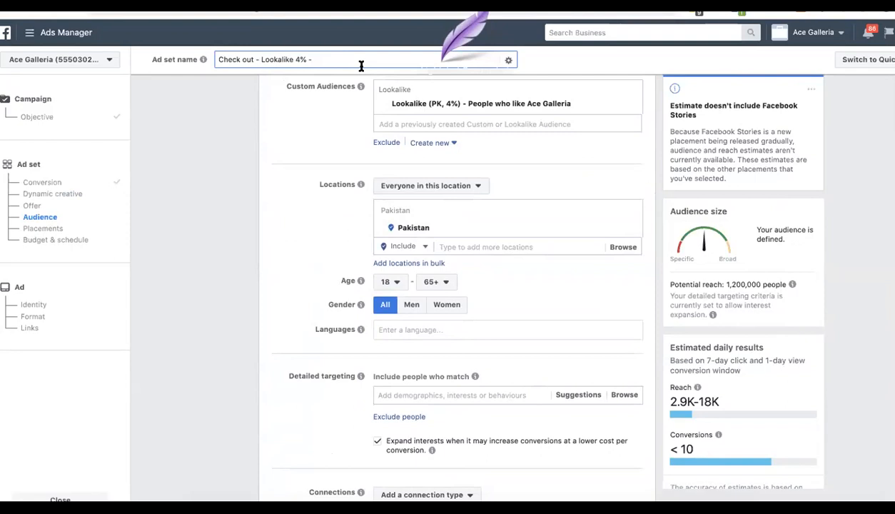
{"action": "type", "text": "PK -"}
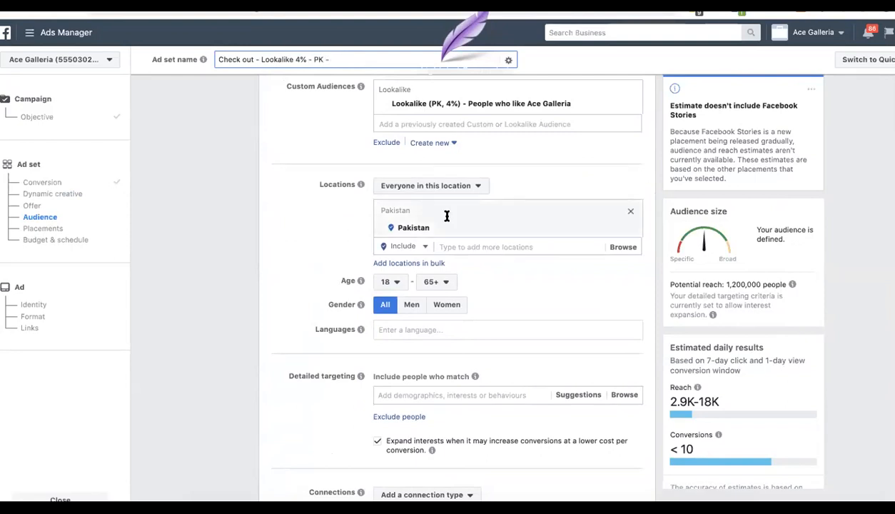
- Set the audience's age range to 20-44
{"action": "scroll", "coordinate": [404, 256], "scroll_direction": "down", "scroll_amount": 1}
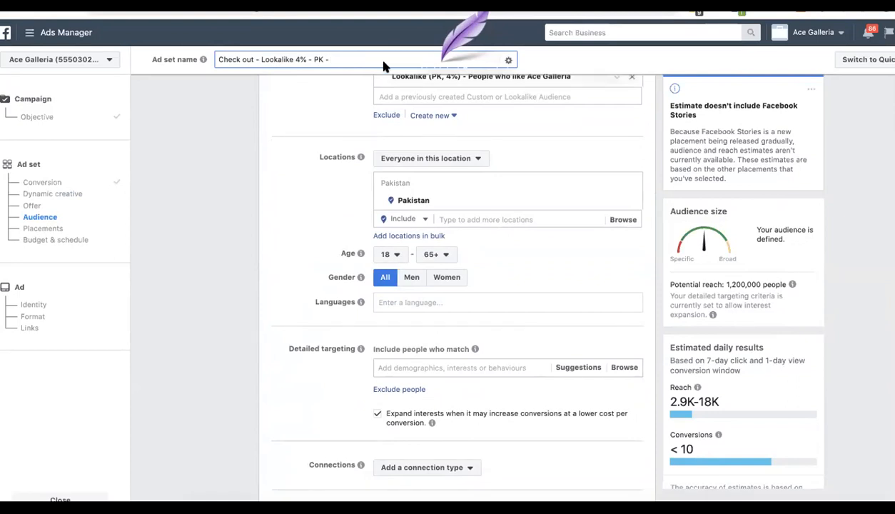
{"action": "left_click", "coordinate": [387, 257]}
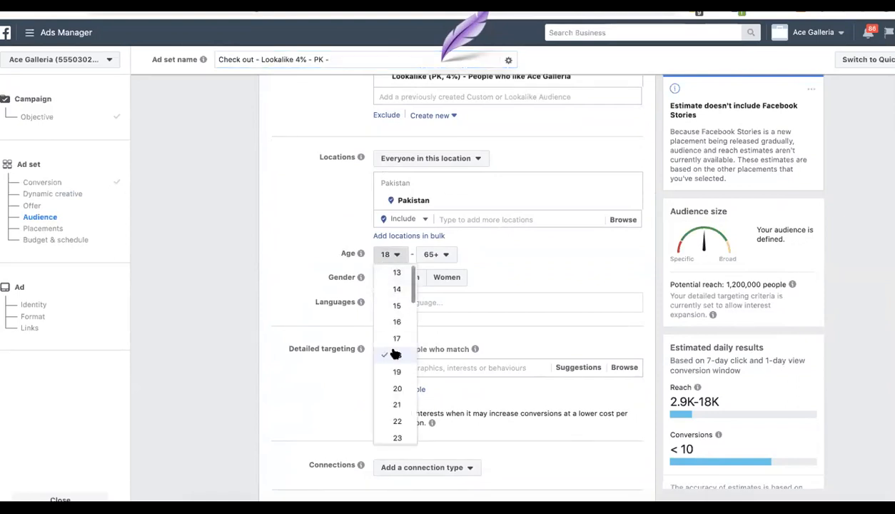
{"action": "left_click", "coordinate": [398, 389]}
{"action": "left_click", "coordinate": [433, 257]}
{"action": "scroll", "coordinate": [444, 325], "scroll_direction": "up", "scroll_amount": 5}
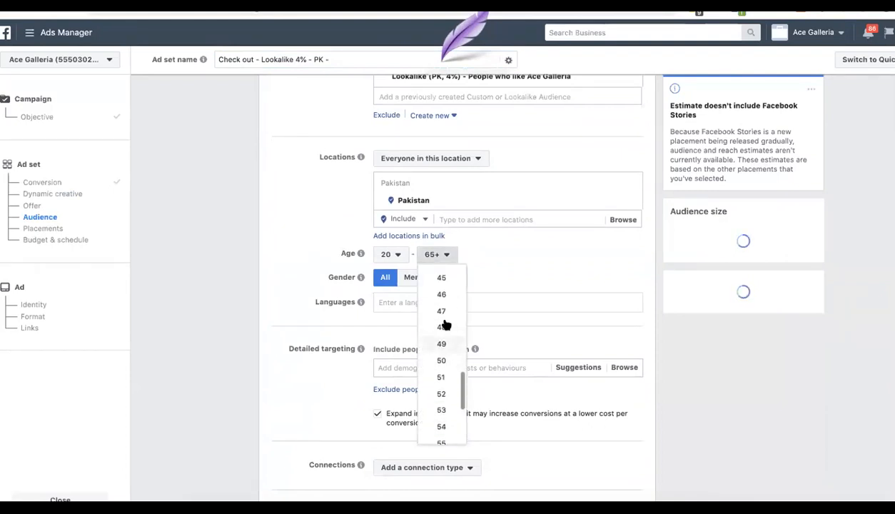
{"action": "left_click", "coordinate": [445, 317]}
- Append the age range and gender to the ad set name as "22-44 - All -"
{"action": "left_click", "coordinate": [351, 59]}
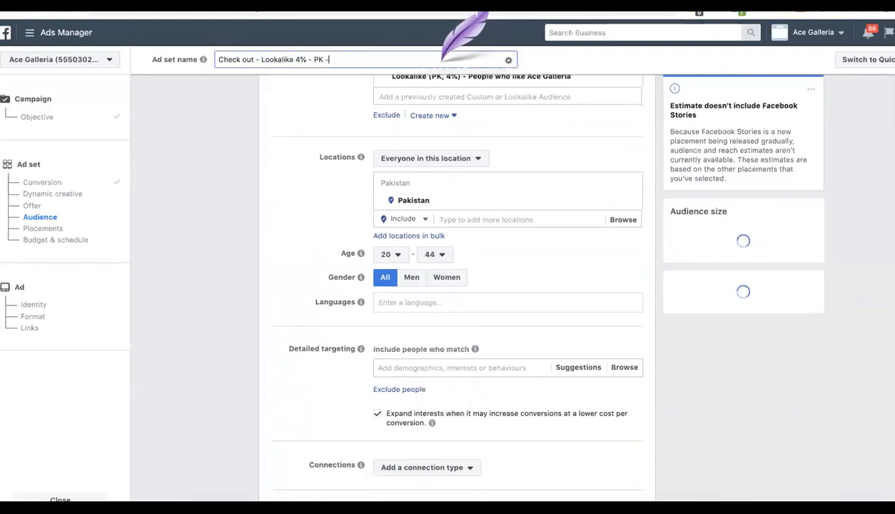
{"action": "type", "text": "22-44 -"}
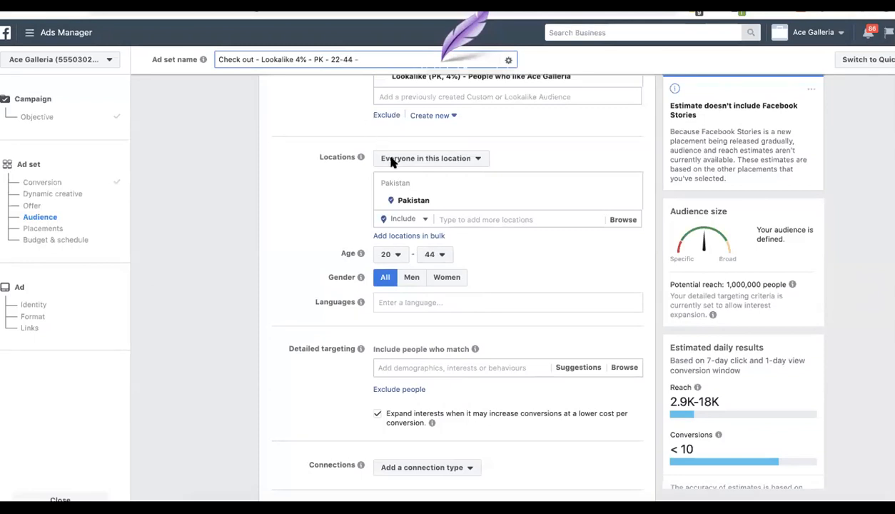
{"action": "scroll", "coordinate": [381, 150], "scroll_direction": "down", "scroll_amount": 1}
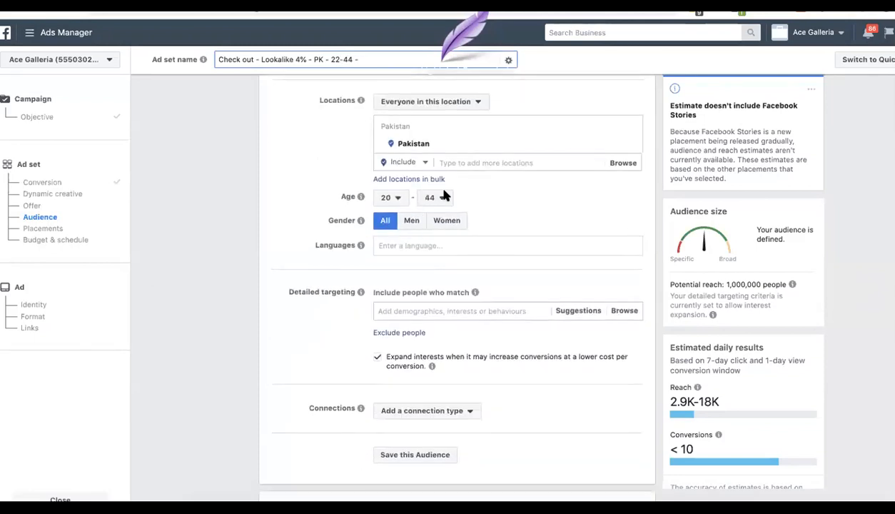
{"action": "type", "text": "All -"}
- Add Online shopping and Engaged shoppers from the suggestions to the audience's detailed targeting
{"action": "scroll", "coordinate": [404, 261], "scroll_direction": "down", "scroll_amount": 3}
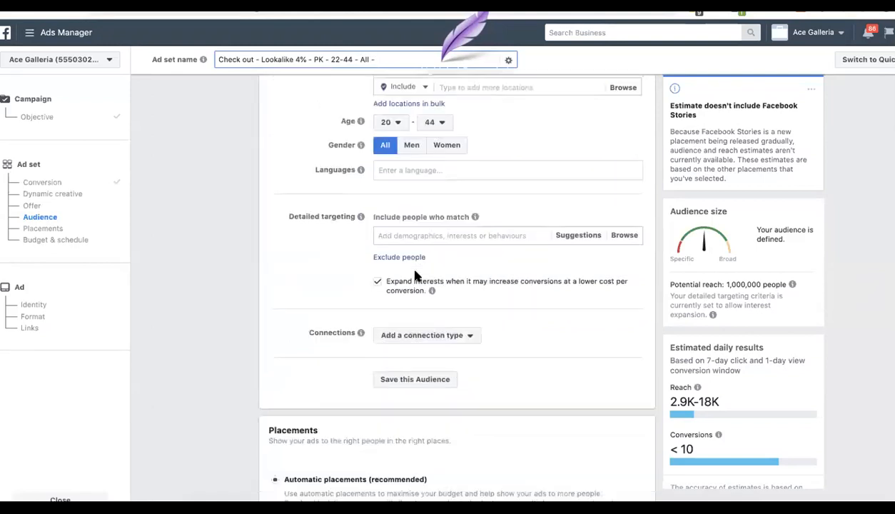
{"action": "left_click", "coordinate": [451, 213]}
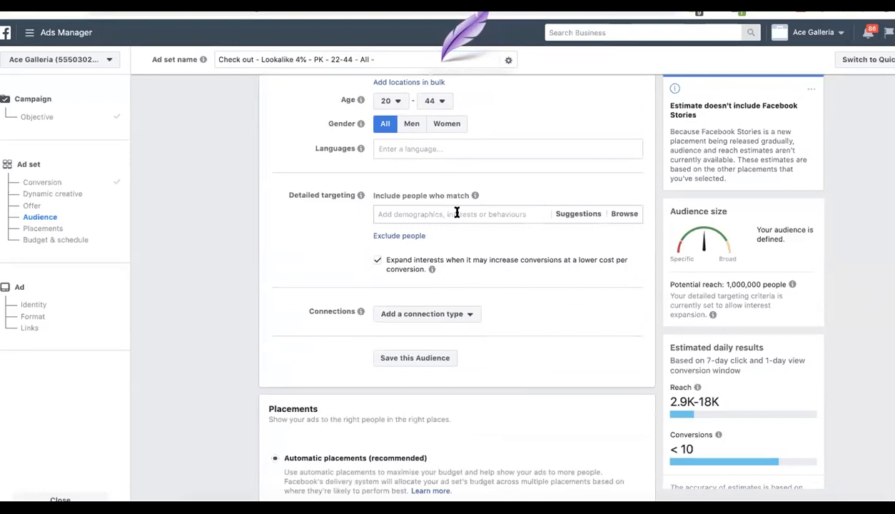
{"action": "left_click", "coordinate": [581, 214]}
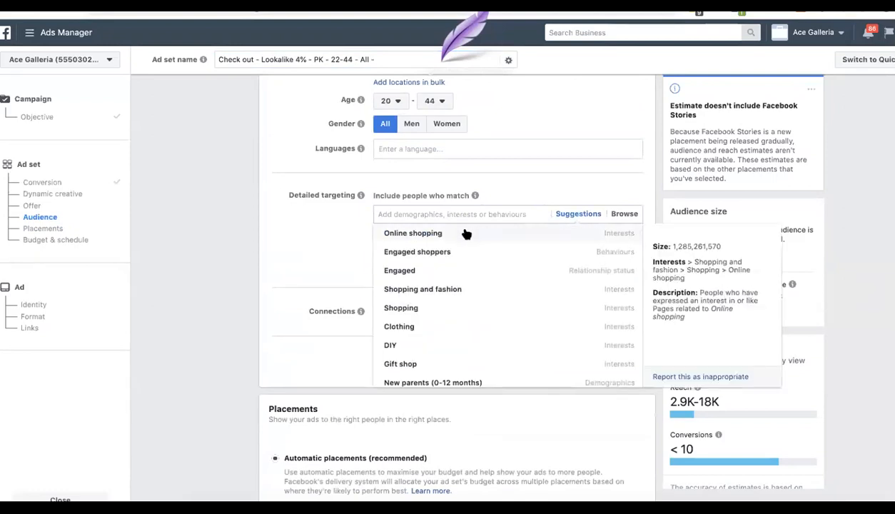
{"action": "left_click", "coordinate": [457, 234]}
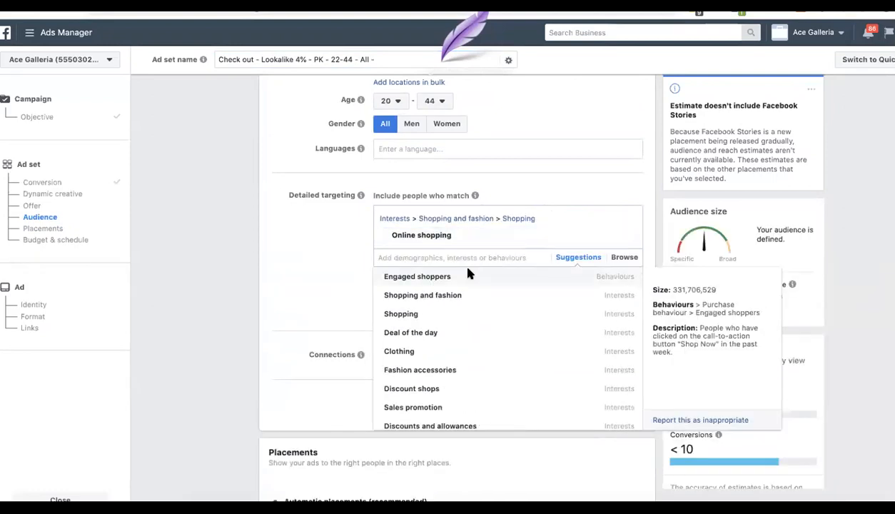
{"action": "left_click", "coordinate": [469, 274]}
{"action": "left_click", "coordinate": [302, 275]}
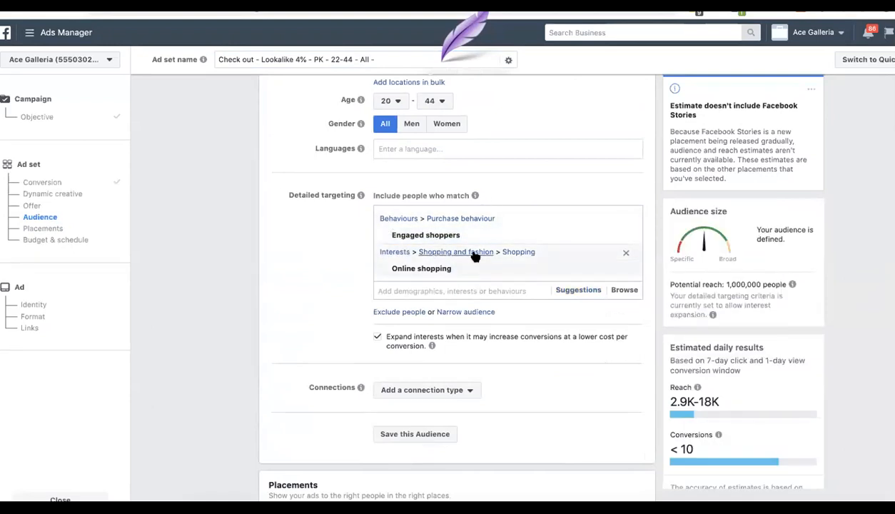
- Switch the ad set to edited placements and exclude Desktop so that only the Mobile device type is targeted
{"action": "scroll", "coordinate": [440, 349], "scroll_direction": "down", "scroll_amount": 3}
{"action": "scroll", "coordinate": [440, 350], "scroll_direction": "down", "scroll_amount": 5}
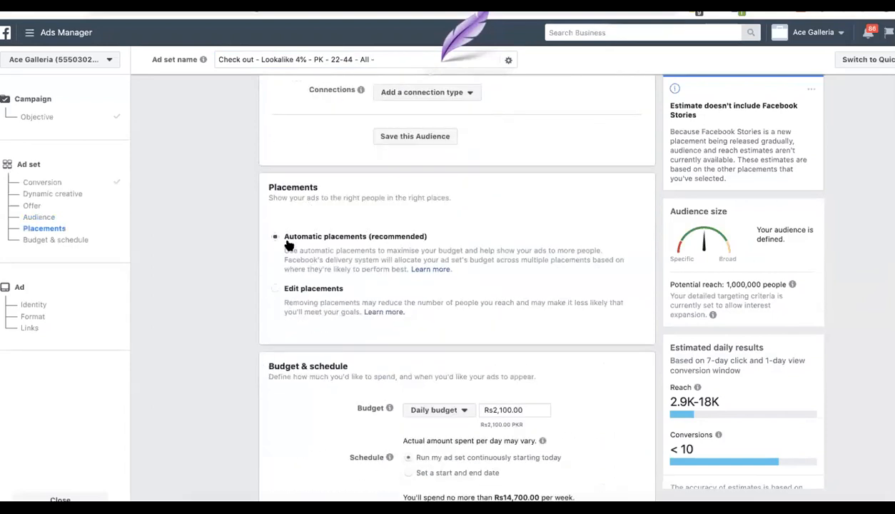
{"action": "left_click", "coordinate": [314, 291]}
{"action": "left_click", "coordinate": [308, 347]}
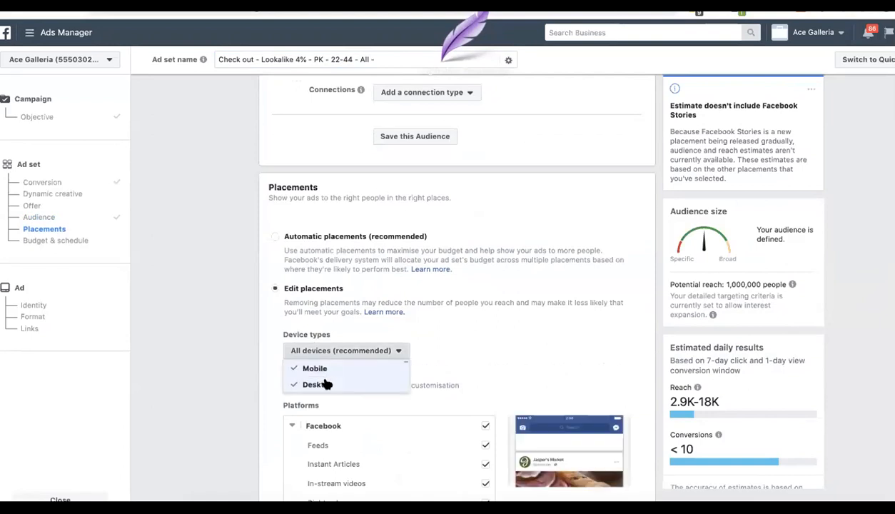
{"action": "left_click", "coordinate": [323, 384]}
{"action": "left_click", "coordinate": [254, 326]}
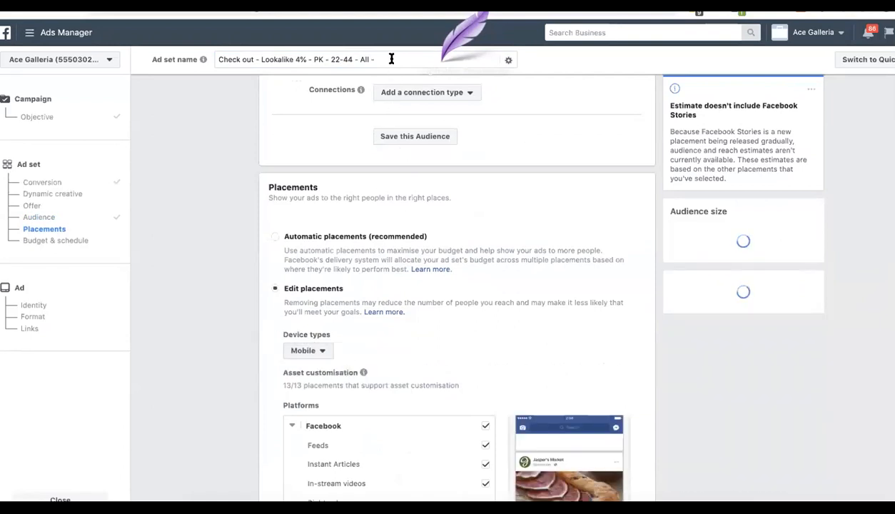
- Append the device and platform labels "Mob - Ins-" to the end of the ad set name
{"action": "left_click", "coordinate": [391, 60]}
{"action": "type", "text": "A"}
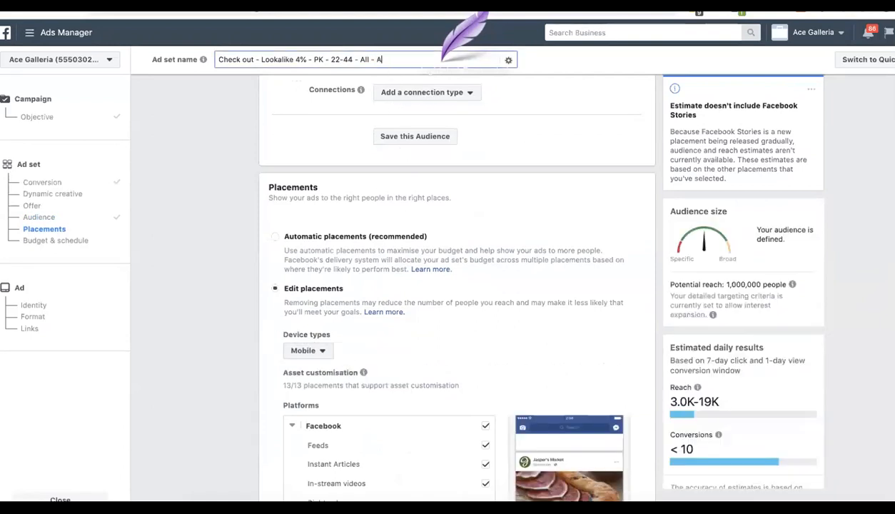
{"action": "type", "text": "uto"}
{"action": "key", "text": "BackSpace"}
{"action": "key", "text": "BackSpace"}
{"action": "key", "text": "BackSpace"}
{"action": "key", "text": "BackSpace"}
{"action": "type", "text": "Mob - Ins -"}
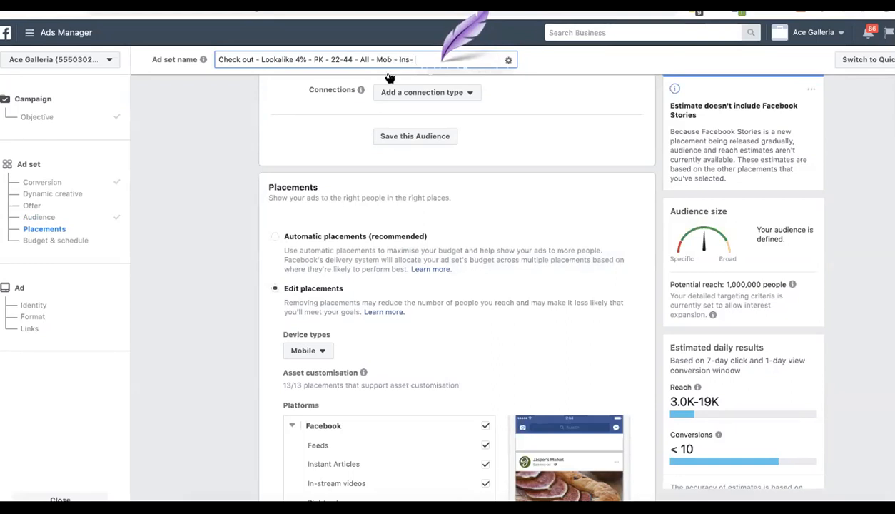
- Review the ad set's platform placements, budget type options, schedule, delivery optimisation and bid strategy
{"action": "scroll", "coordinate": [390, 190], "scroll_direction": "down", "scroll_amount": 5}
{"action": "scroll", "coordinate": [390, 189], "scroll_direction": "down", "scroll_amount": 6}
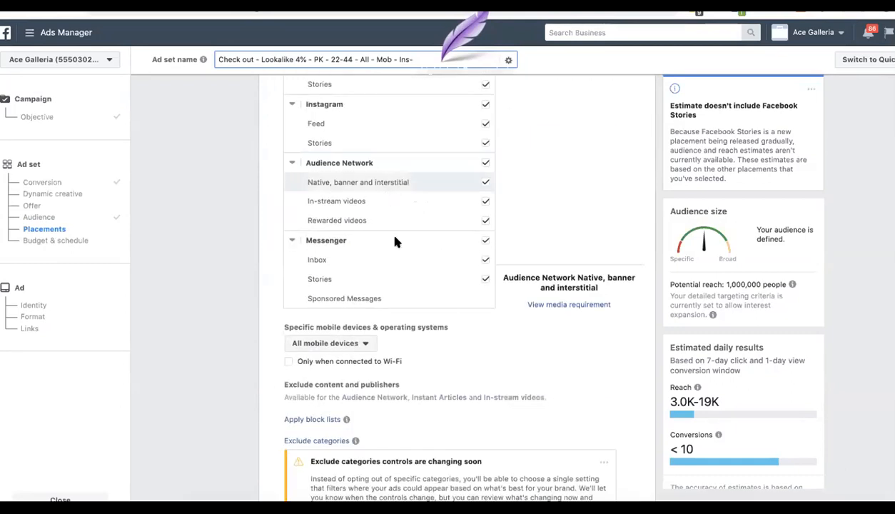
{"action": "scroll", "coordinate": [451, 260], "scroll_direction": "down", "scroll_amount": 3}
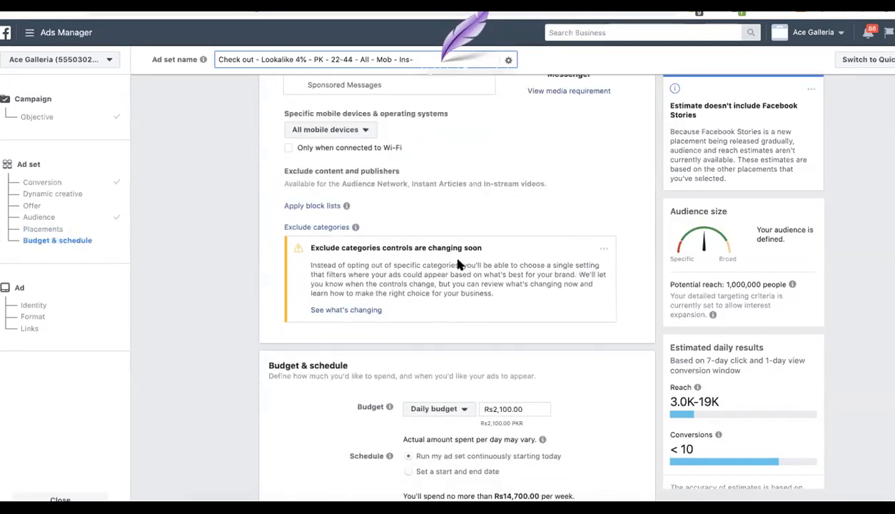
{"action": "left_click", "coordinate": [457, 261]}
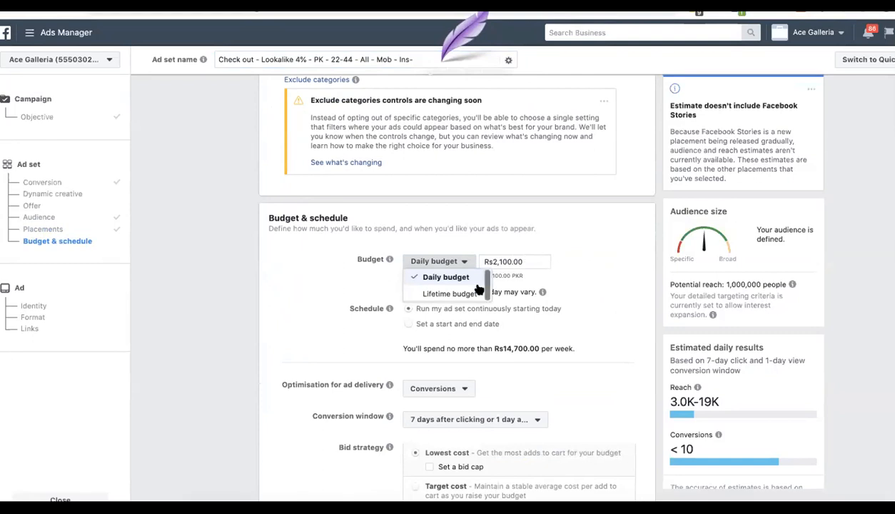
{"action": "left_click", "coordinate": [575, 262]}
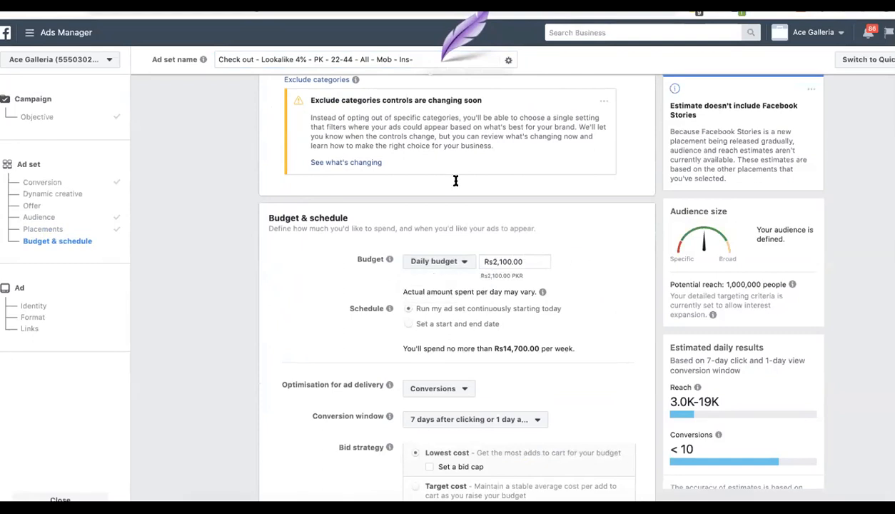
{"action": "scroll", "coordinate": [455, 181], "scroll_direction": "down", "scroll_amount": 2}
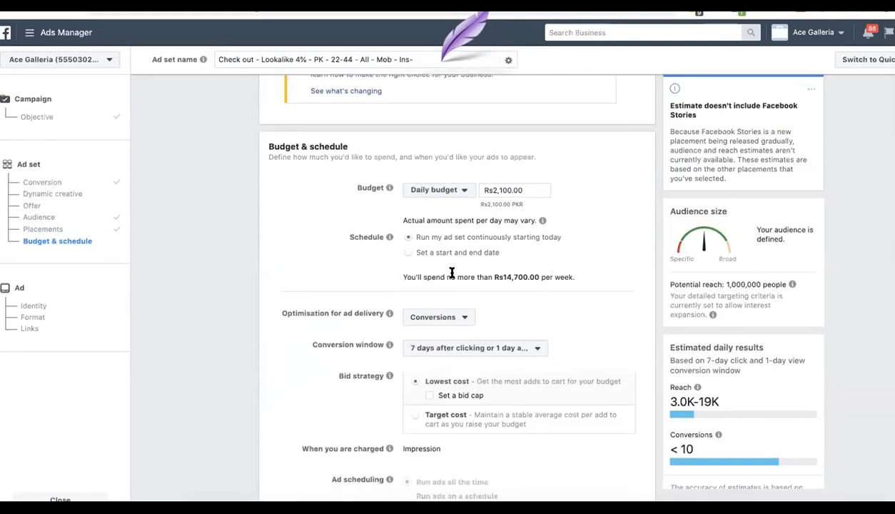
{"action": "scroll", "coordinate": [451, 274], "scroll_direction": "down", "scroll_amount": 3}
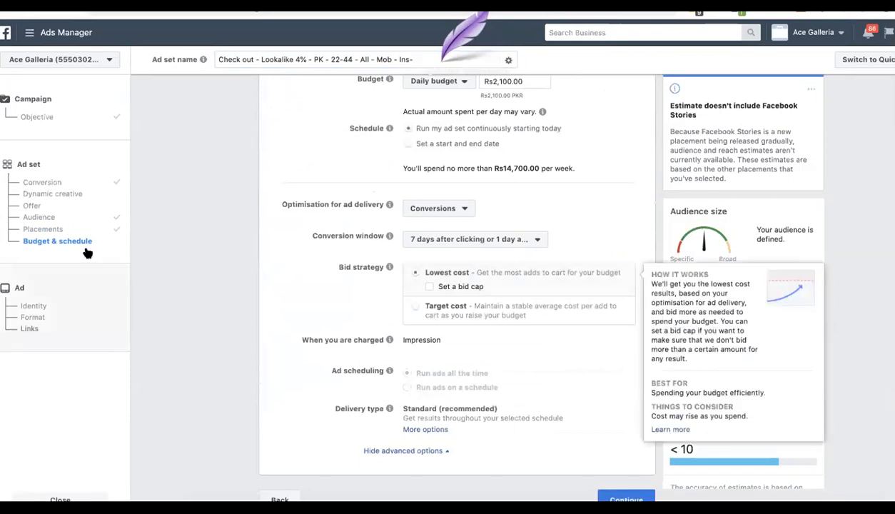
{"action": "left_click", "coordinate": [118, 174]}
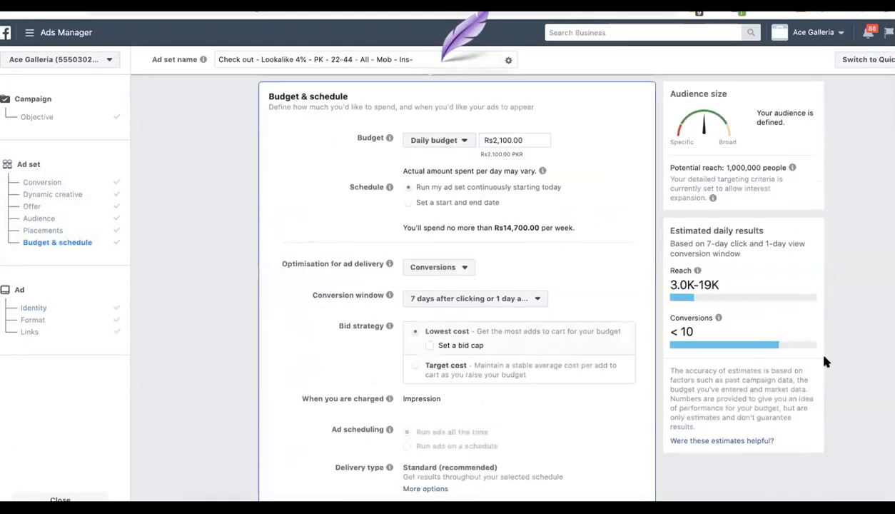
- Examine the estimated daily results for the ad set and the note on the accuracy of the estimates
{"action": "left_click_drag", "start_coordinate": [825, 361], "coordinate": [830, 350]}
{"action": "left_click", "coordinate": [838, 415]}
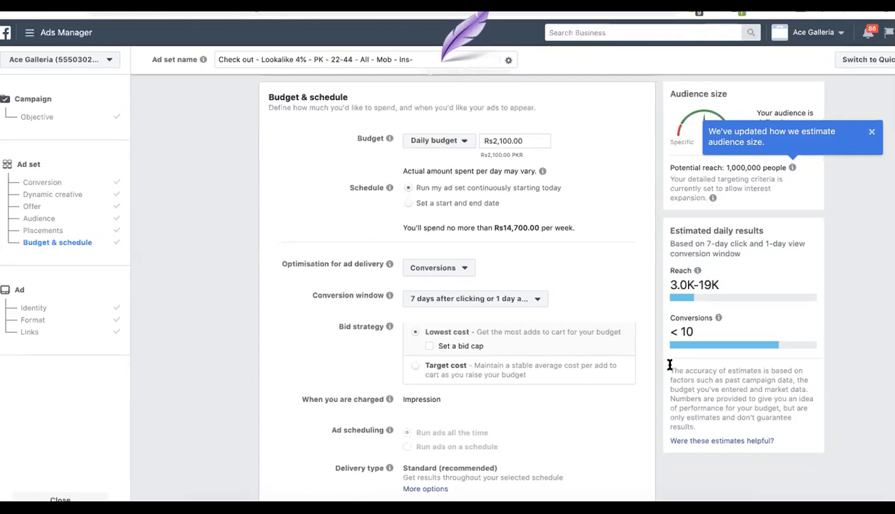
{"action": "double_click", "coordinate": [687, 329]}
{"action": "scroll", "coordinate": [535, 382], "scroll_direction": "down", "scroll_amount": 1}
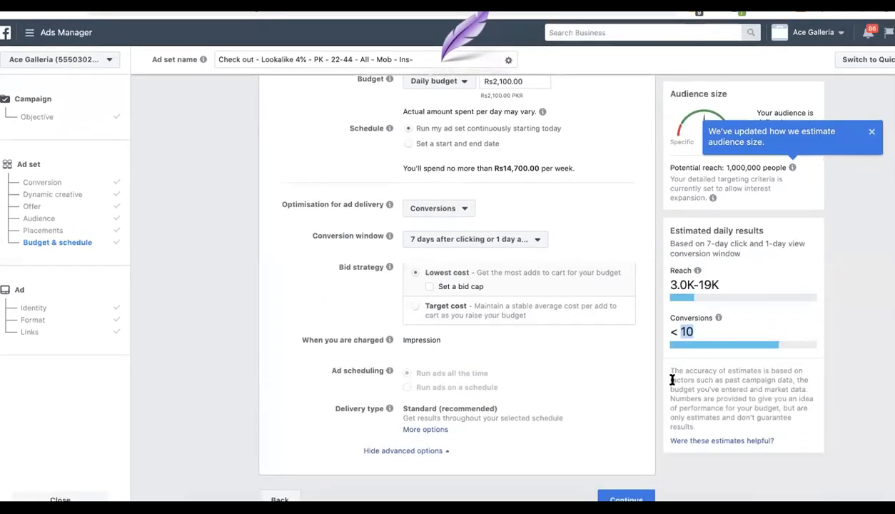
{"action": "left_click_drag", "start_coordinate": [672, 380], "coordinate": [723, 386]}
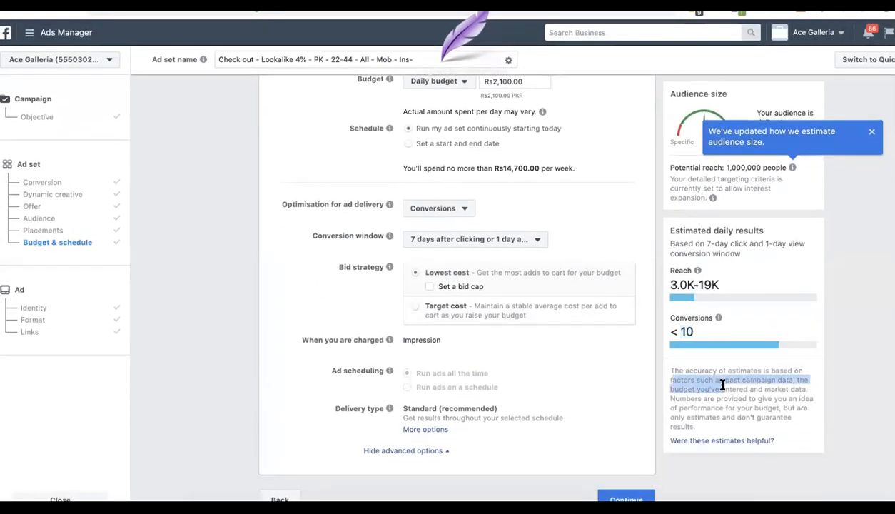
{"action": "double_click", "coordinate": [722, 385]}
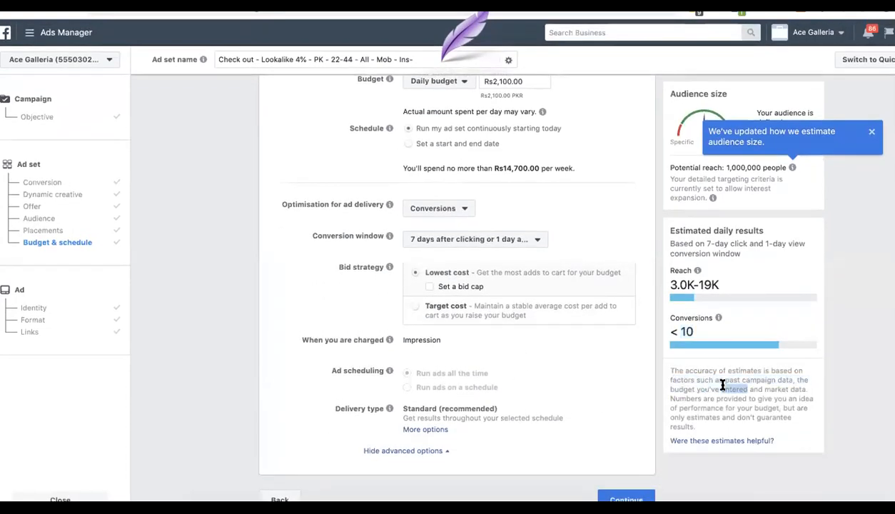
{"action": "left_click", "coordinate": [760, 375]}
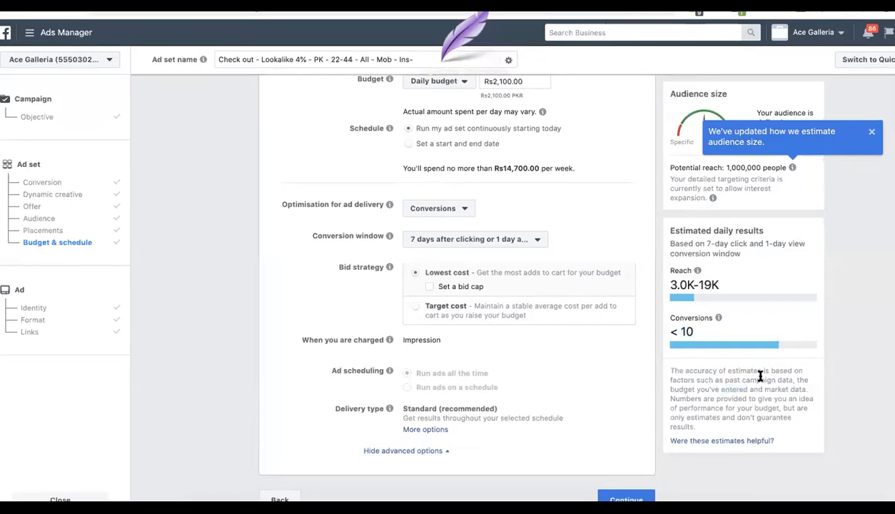
{"action": "double_click", "coordinate": [802, 389]}
- Continue to the ad level and name the ad "Car - Bed sheet"
{"action": "left_click", "coordinate": [642, 496]}
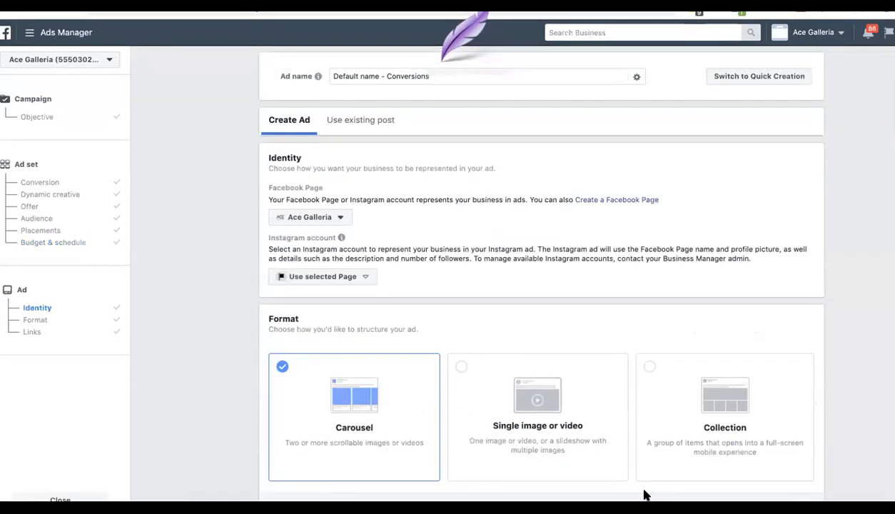
{"action": "triple_click", "coordinate": [401, 76]}
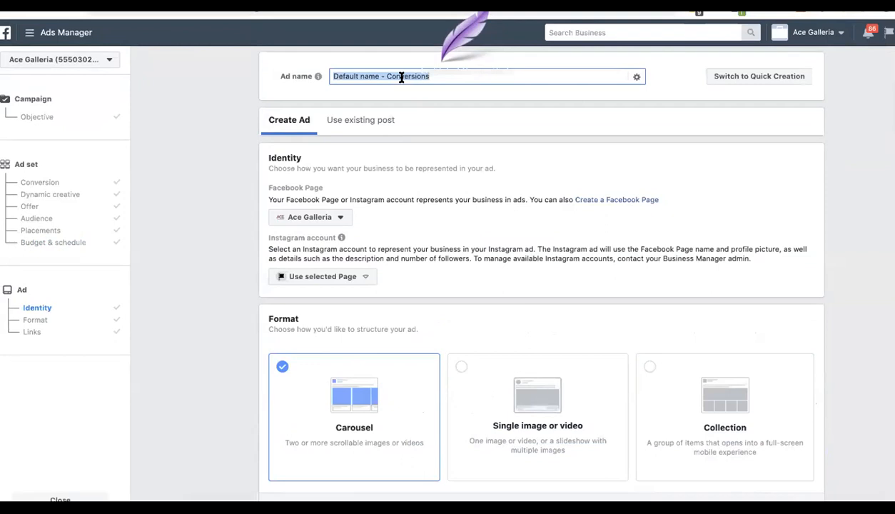
{"action": "type", "text": "Ca"}
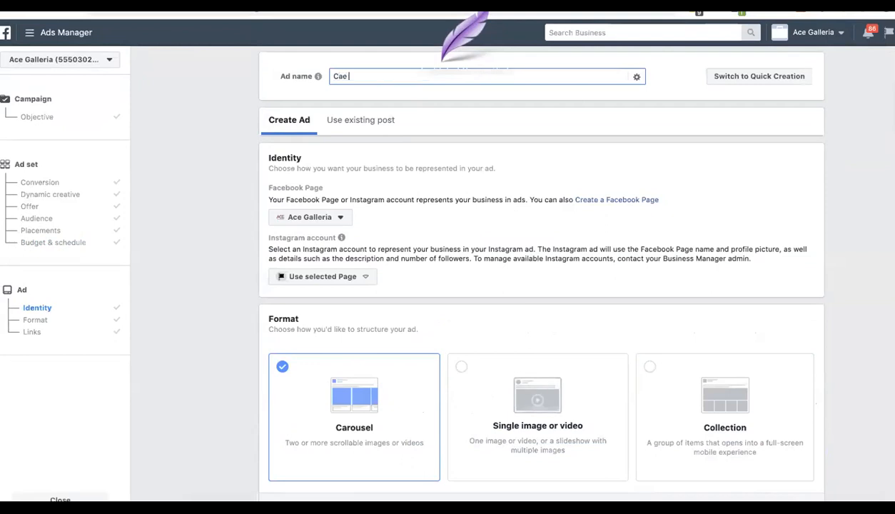
{"action": "type", "text": "r"}
{"action": "key", "text": "BackSpace"}
{"action": "key", "text": "BackSpace"}
{"action": "key", "text": "BackSpace"}
{"action": "type", "text": "Vid"}
{"action": "key", "text": "BackSpace"}
{"action": "key", "text": "BackSpace"}
{"action": "key", "text": "BackSpace"}
{"action": "type", "text": "Lin"}
{"action": "key", "text": "BackSpace"}
{"action": "key", "text": "BackSpace"}
{"action": "key", "text": "BackSpace"}
{"action": "type", "text": "Car - Bed sheet"}
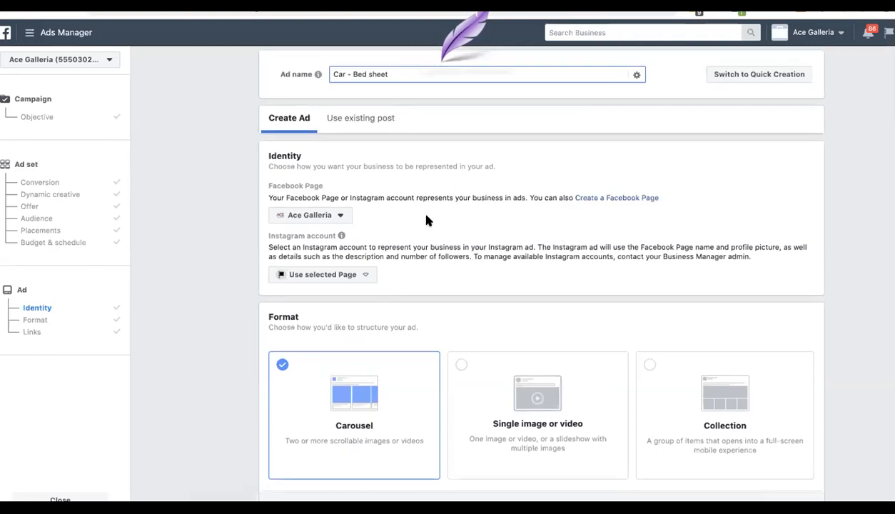
- Review the ad's available formats, Instant Experience option, primary text field and carousel card options
{"action": "scroll", "coordinate": [426, 220], "scroll_direction": "down", "scroll_amount": 1}
{"action": "scroll", "coordinate": [426, 221], "scroll_direction": "down", "scroll_amount": 1}
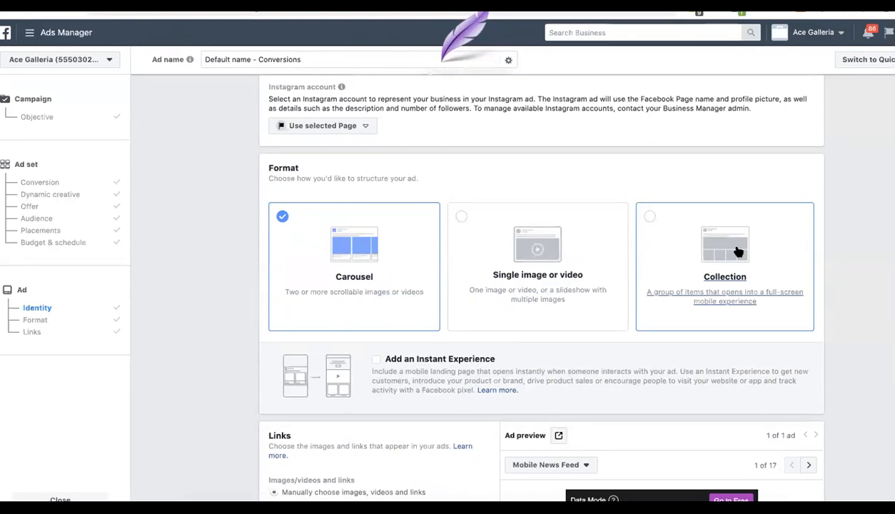
{"action": "scroll", "coordinate": [378, 295], "scroll_direction": "down", "scroll_amount": 2}
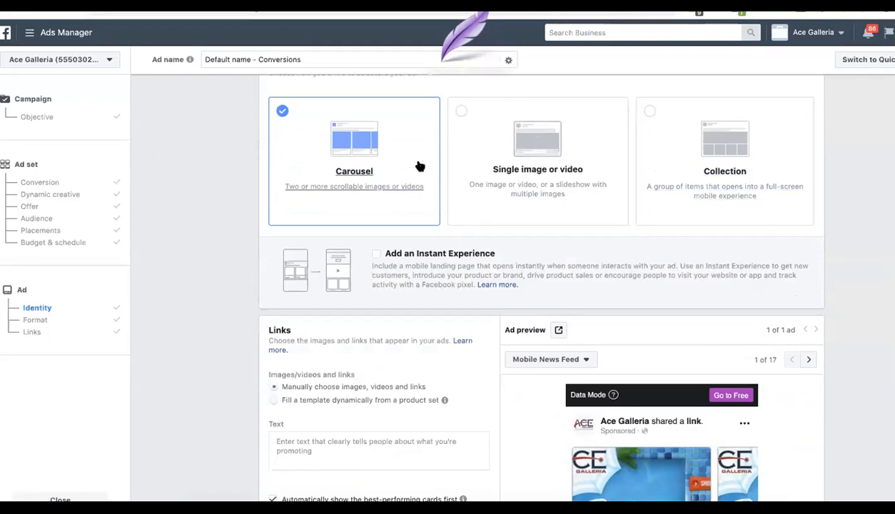
{"action": "scroll", "coordinate": [419, 165], "scroll_direction": "down", "scroll_amount": 2}
{"action": "scroll", "coordinate": [420, 166], "scroll_direction": "down", "scroll_amount": 1}
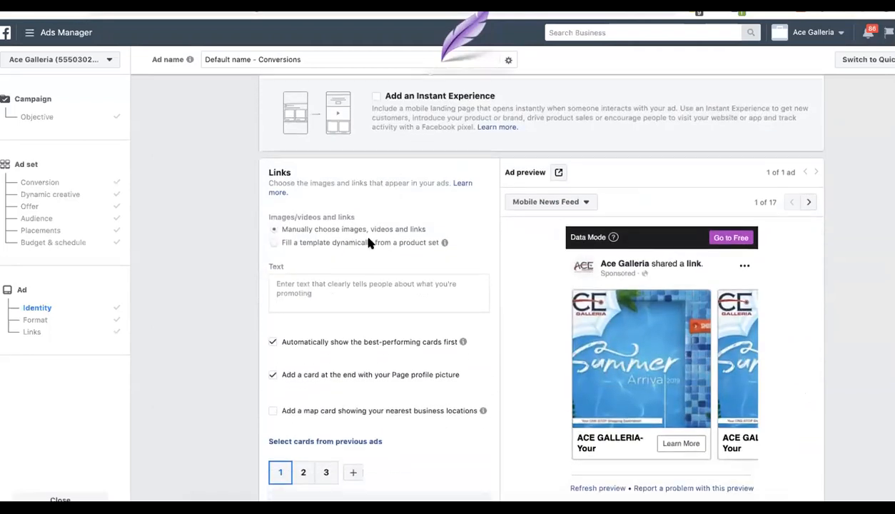
{"action": "left_click", "coordinate": [365, 300]}
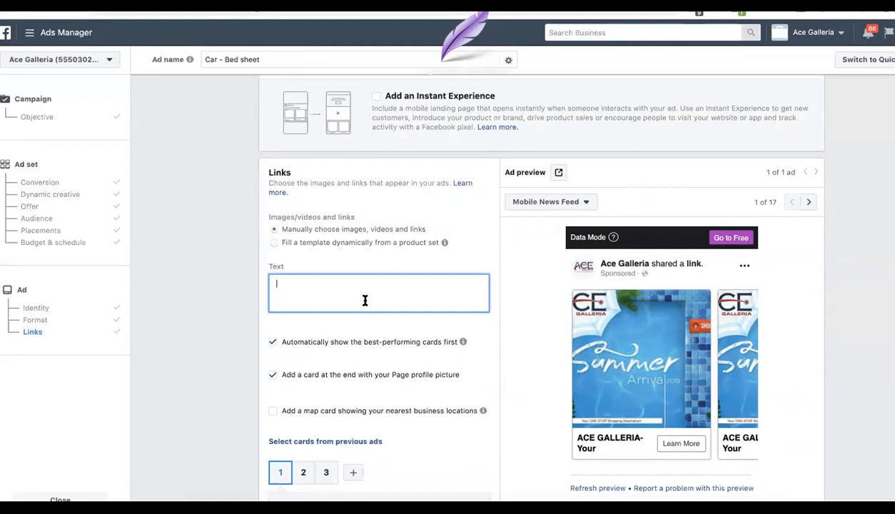
{"action": "scroll", "coordinate": [364, 300], "scroll_direction": "down", "scroll_amount": 1}
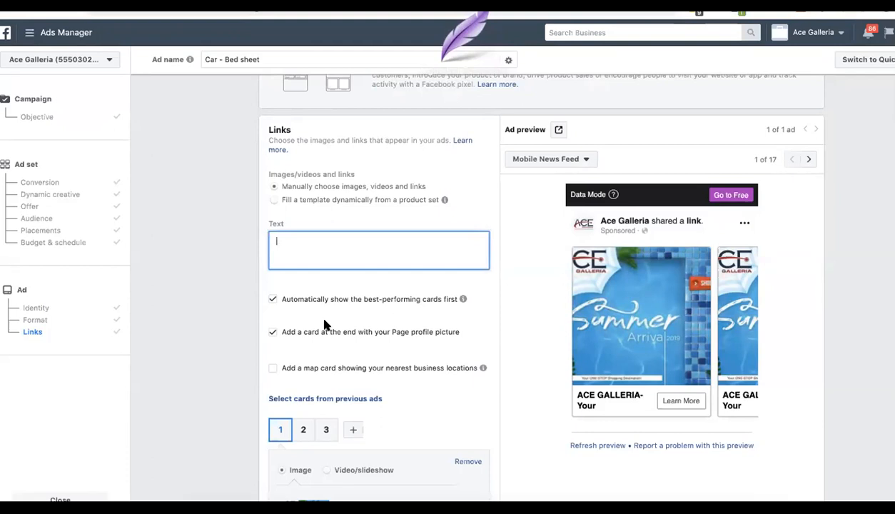
{"action": "left_click", "coordinate": [348, 336]}
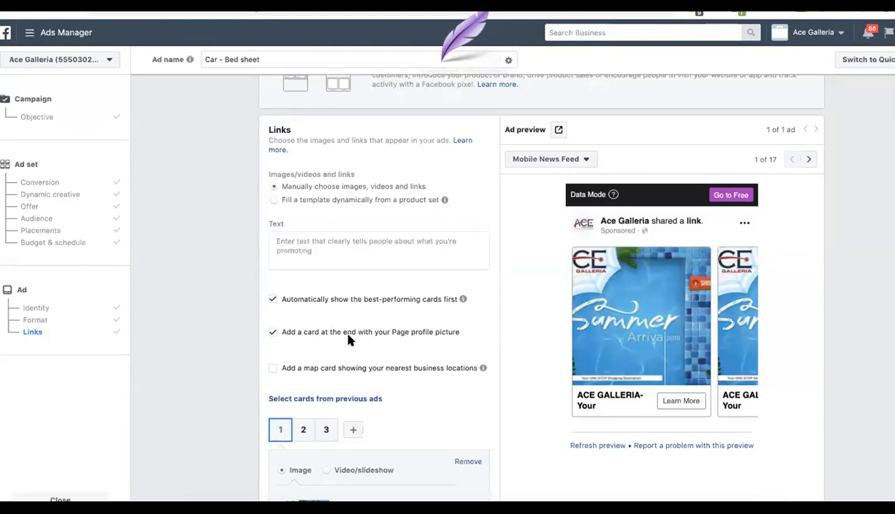
- Browse the carousel ad's placement previews and show the Messenger inbox preview
{"action": "left_click", "coordinate": [809, 159]}
{"action": "left_click", "coordinate": [809, 159]}
{"action": "left_click", "coordinate": [791, 159]}
{"action": "left_click", "coordinate": [791, 159]}
{"action": "left_click", "coordinate": [807, 159]}
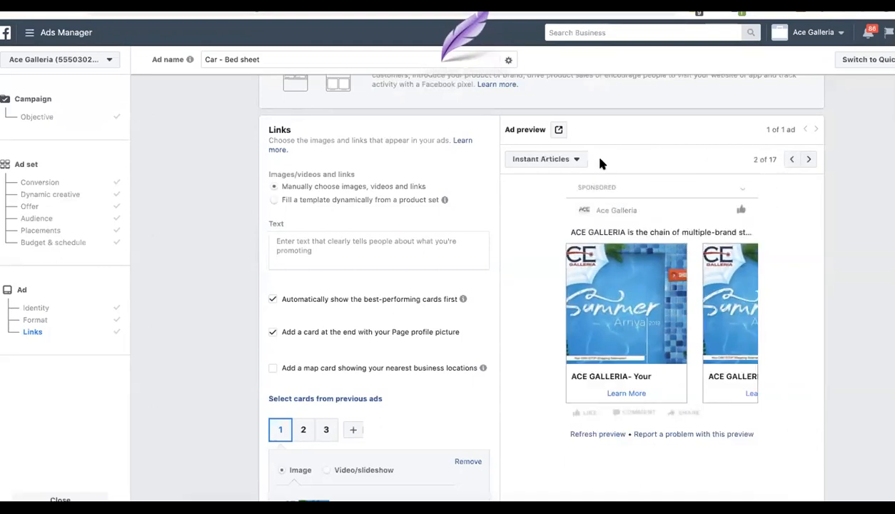
{"action": "left_click", "coordinate": [560, 158]}
{"action": "scroll", "coordinate": [586, 310], "scroll_direction": "down", "scroll_amount": 5}
{"action": "scroll", "coordinate": [586, 311], "scroll_direction": "down", "scroll_amount": 1}
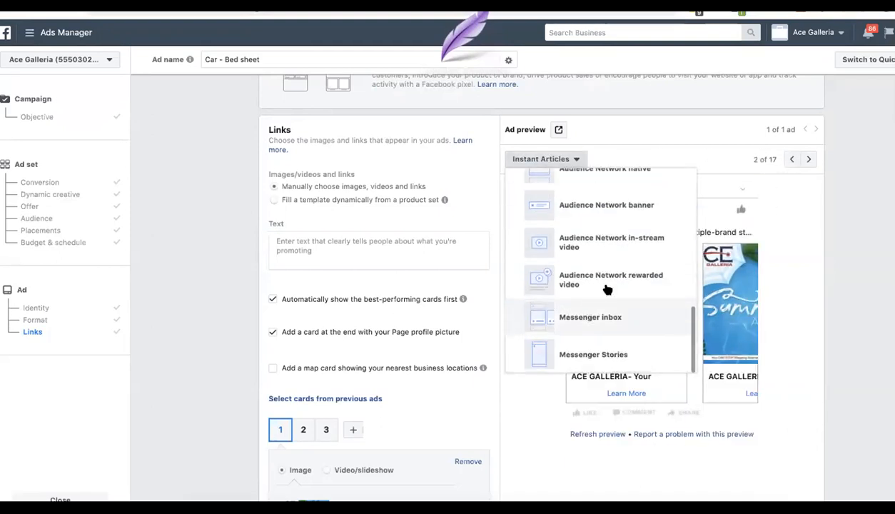
{"action": "left_click", "coordinate": [586, 317]}
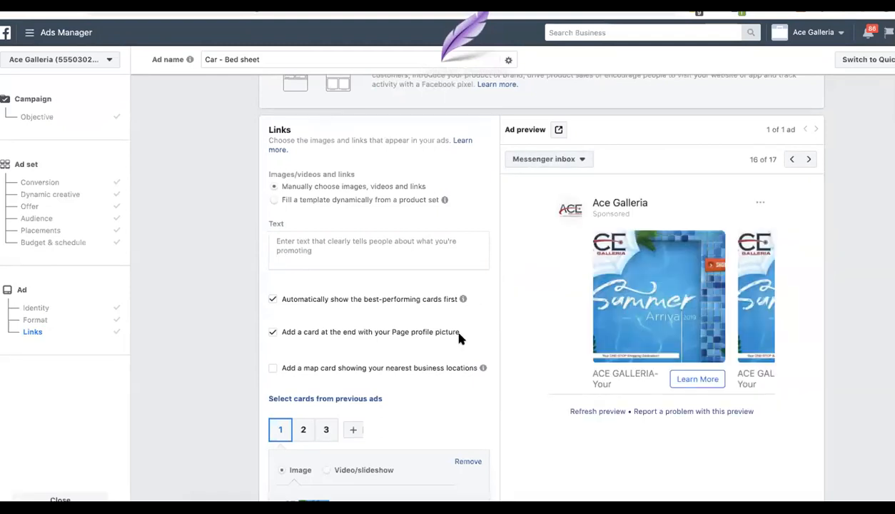
- Try adding a map card with the nearest business locations to the carousel, then remove it
{"action": "scroll", "coordinate": [366, 385], "scroll_direction": "down", "scroll_amount": 1}
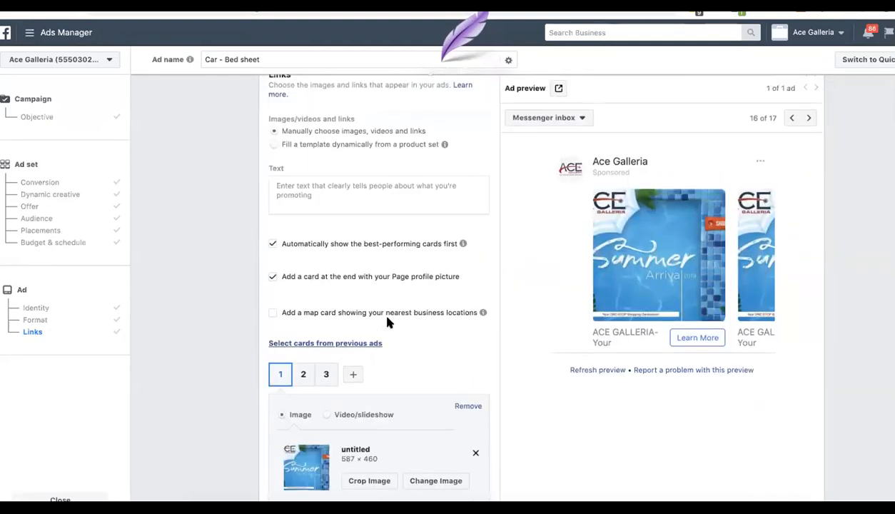
{"action": "left_click", "coordinate": [401, 319]}
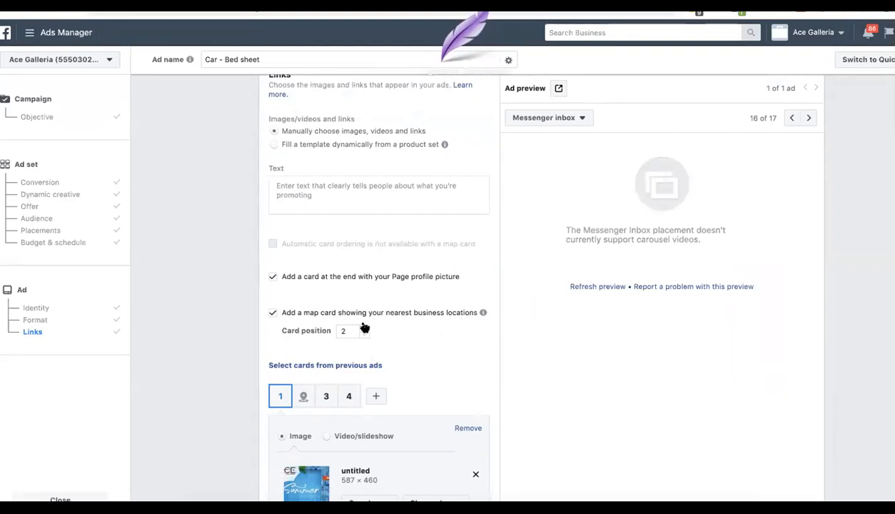
{"action": "mouse_move", "coordinate": [481, 317]}
{"action": "left_click", "coordinate": [357, 312]}
- Switch the first carousel card's media type to Video/slideshow to view its options, then return it to Image
{"action": "scroll", "coordinate": [372, 341], "scroll_direction": "down", "scroll_amount": 5}
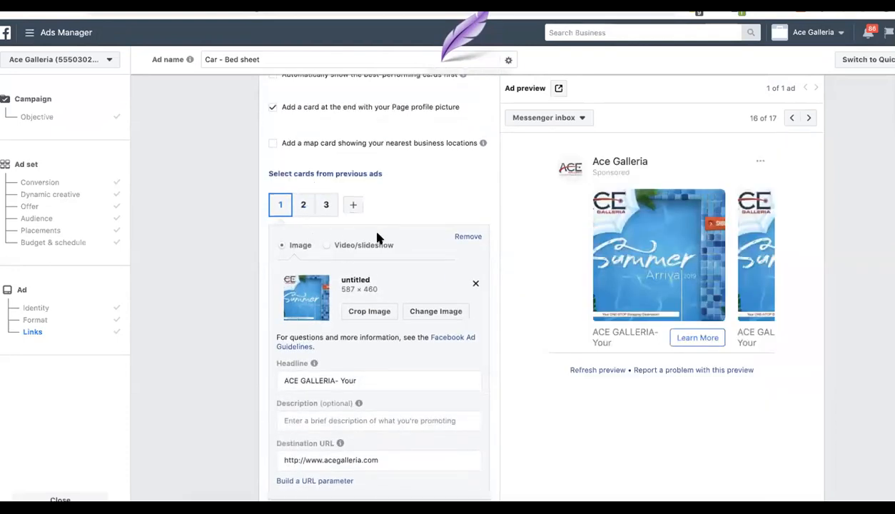
{"action": "left_click", "coordinate": [375, 247]}
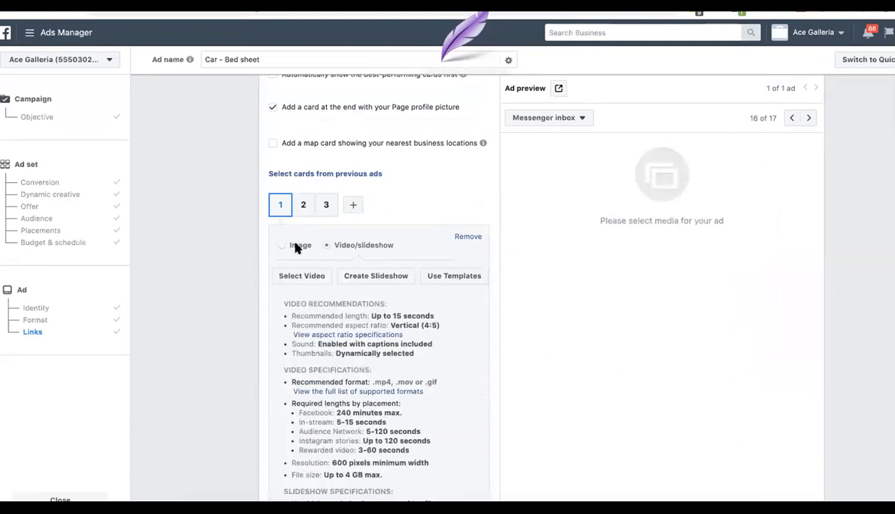
{"action": "left_click", "coordinate": [295, 245]}
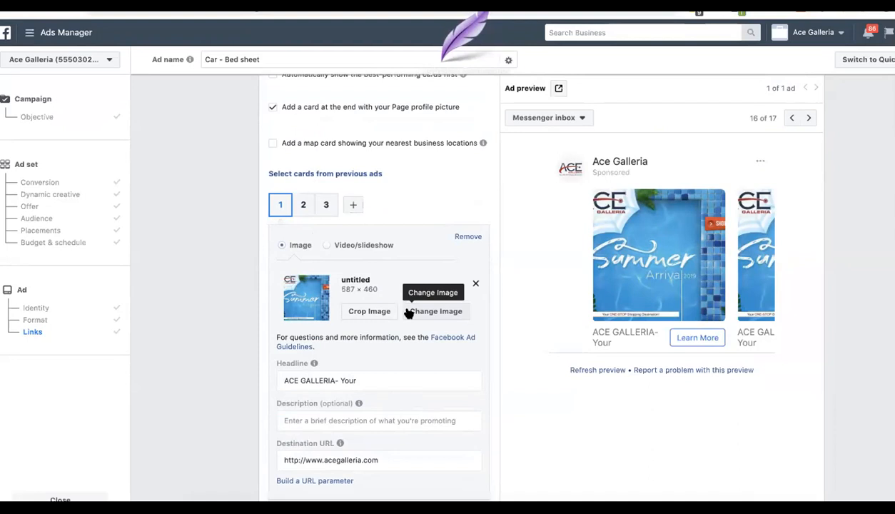
- Replace the first carousel card's image with 10.png from the account's image assets
{"action": "left_click", "coordinate": [408, 312]}
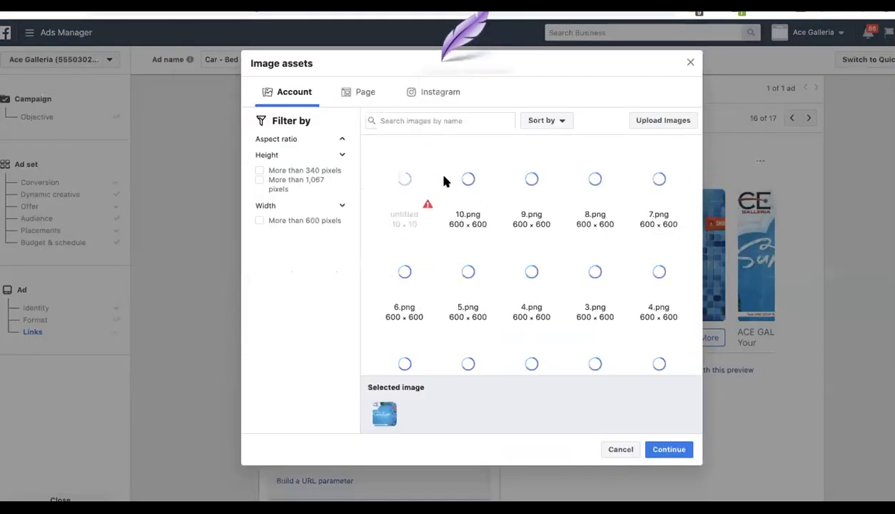
{"action": "left_click", "coordinate": [468, 190]}
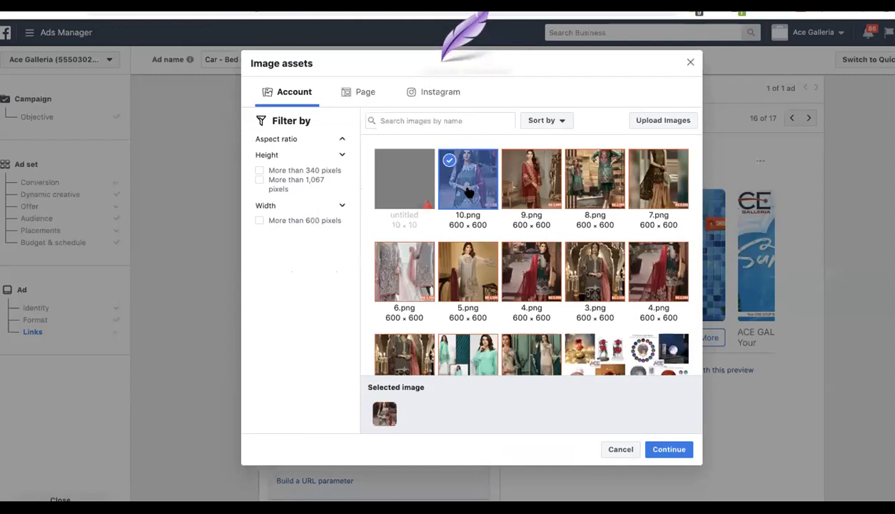
{"action": "left_click", "coordinate": [667, 447]}
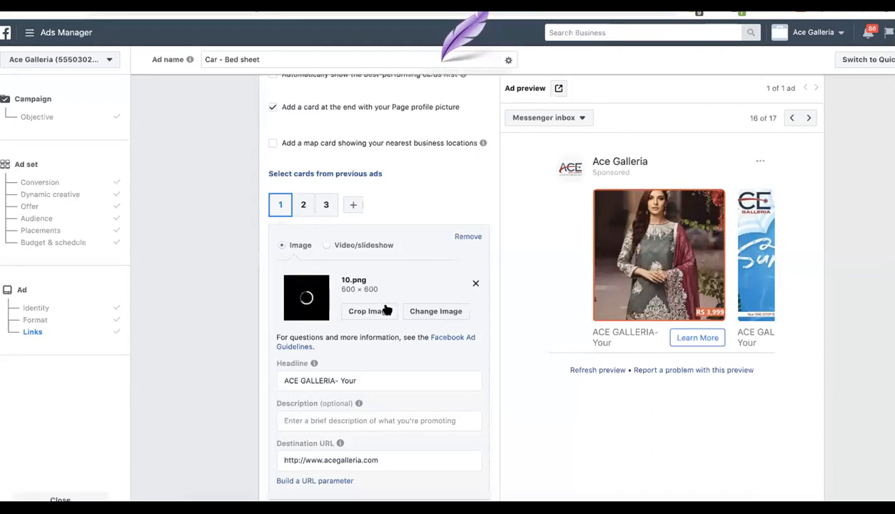
- Set the first carousel card's headline to "just in rs. 900"
{"action": "scroll", "coordinate": [382, 335], "scroll_direction": "down", "scroll_amount": 1}
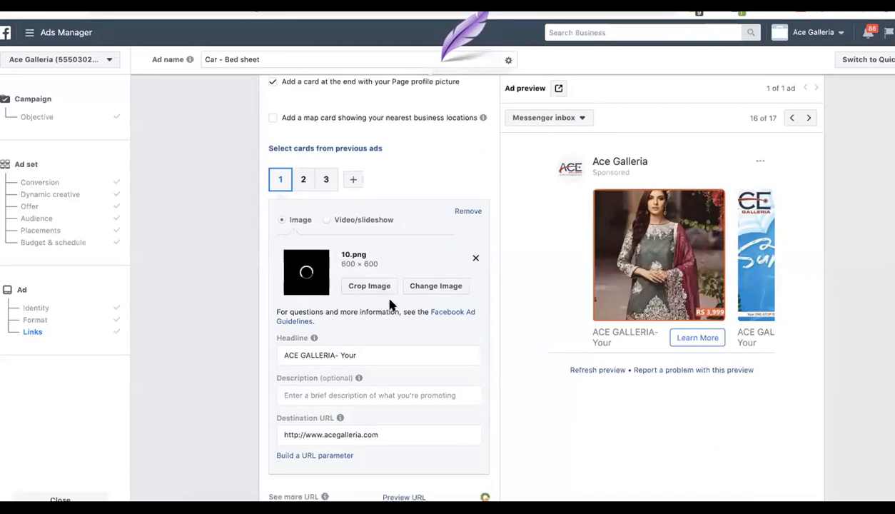
{"action": "scroll", "coordinate": [389, 306], "scroll_direction": "down", "scroll_amount": 1}
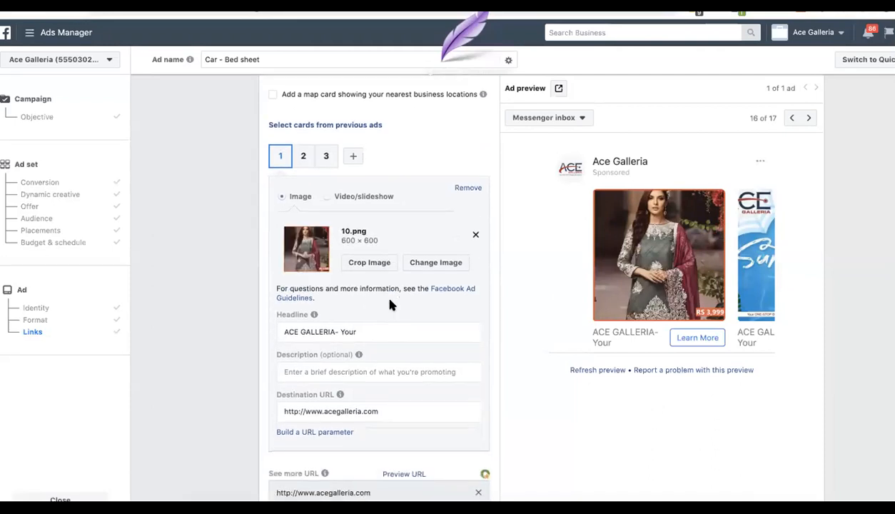
{"action": "left_click", "coordinate": [300, 157]}
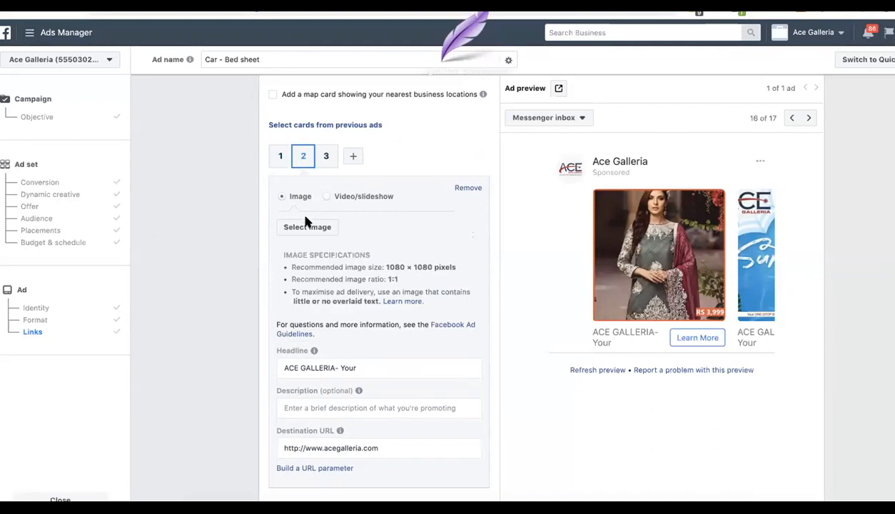
{"action": "left_click", "coordinate": [281, 156]}
{"action": "scroll", "coordinate": [331, 252], "scroll_direction": "down", "scroll_amount": 1}
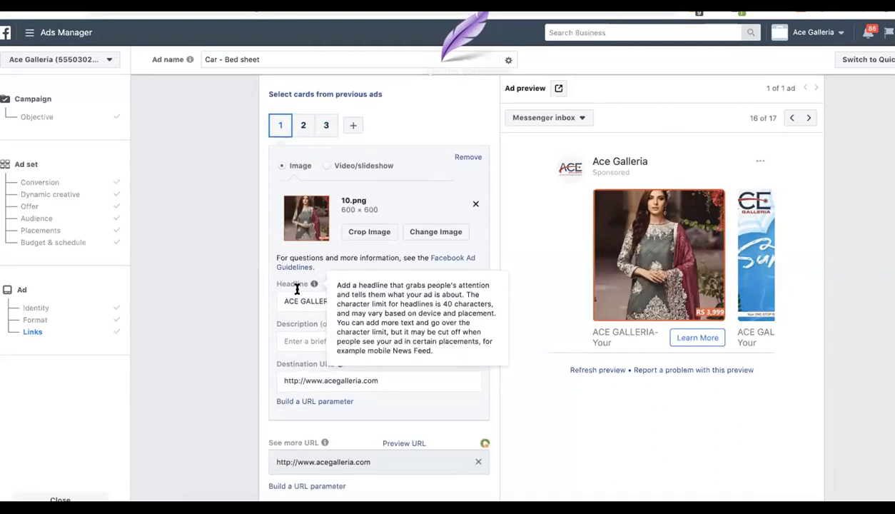
{"action": "left_click", "coordinate": [383, 301]}
{"action": "key", "text": "ctrl+a"}
{"action": "type", "text": "price"}
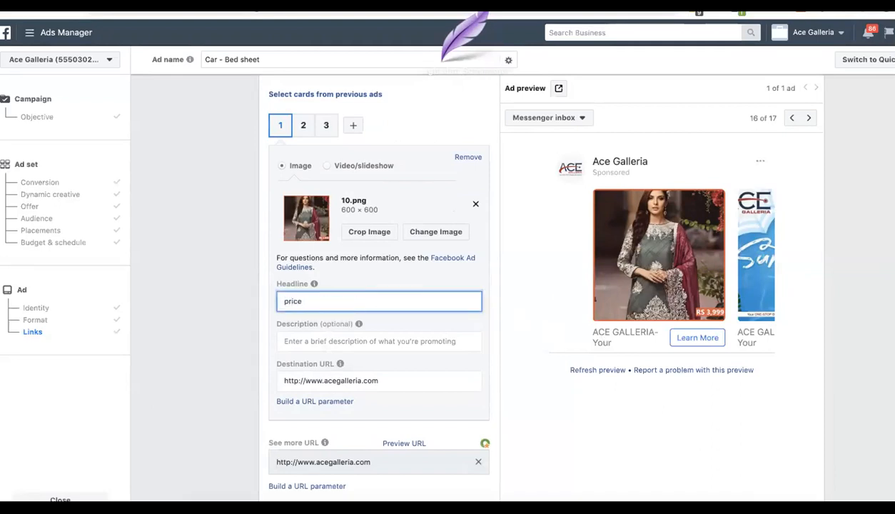
{"action": "key", "text": "BackSpace"}
{"action": "key", "text": "BackSpace"}
{"action": "key", "text": "BackSpace"}
{"action": "key", "text": "BackSpace"}
{"action": "key", "text": "BackSpace"}
{"action": "type", "text": "just in rs. 900"}
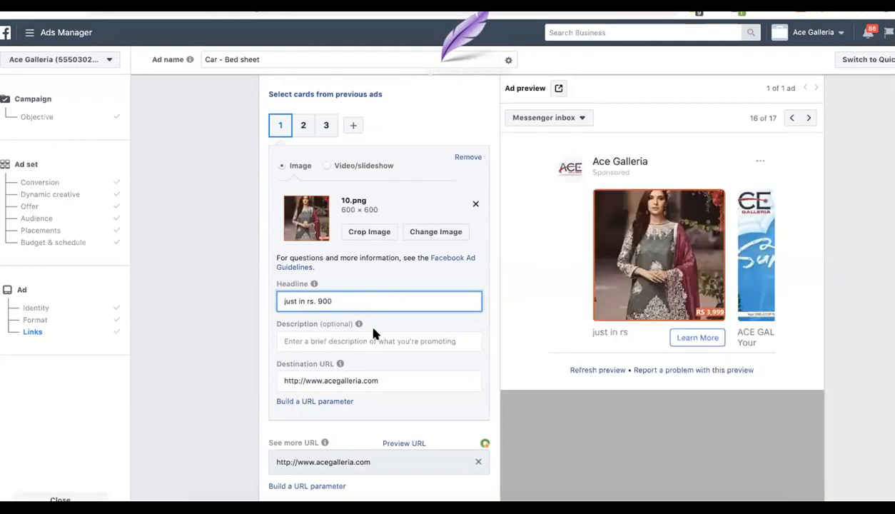
- Add the description "click here to buy" to the first carousel card
{"action": "left_click", "coordinate": [368, 340]}
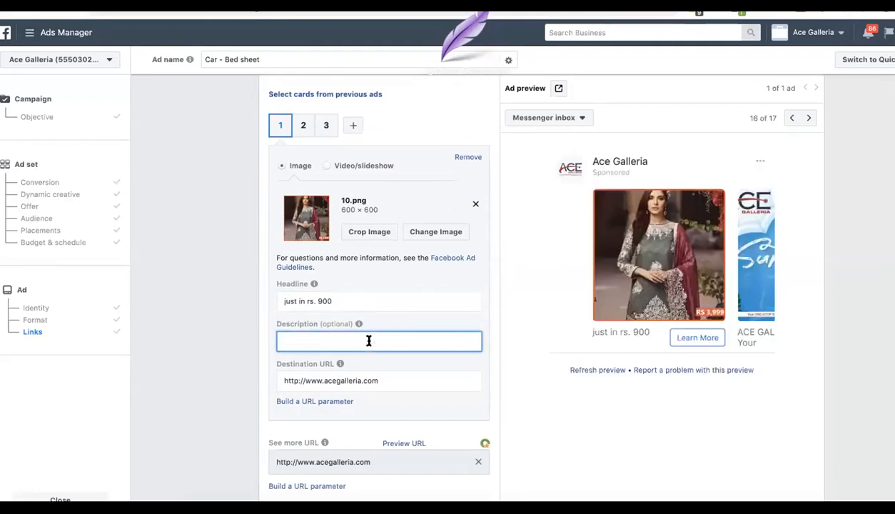
{"action": "type", "text": "click here"}
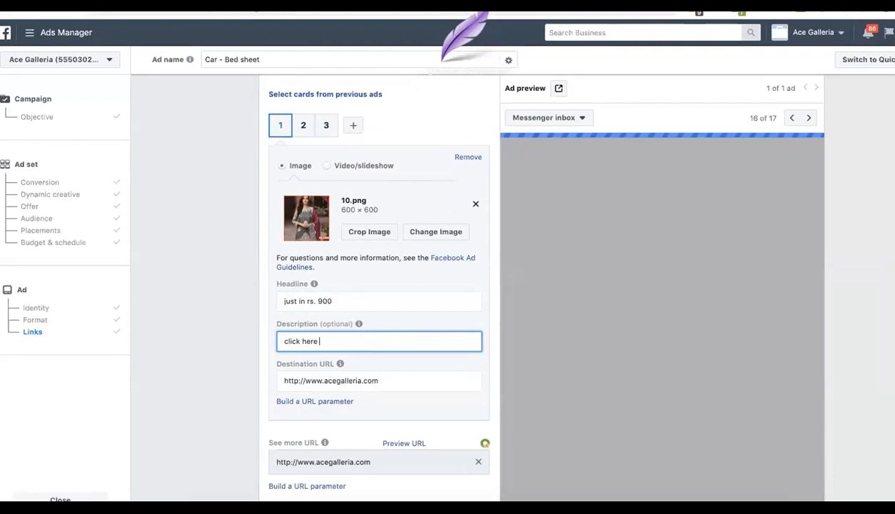
{"action": "type", "text": " to buy"}
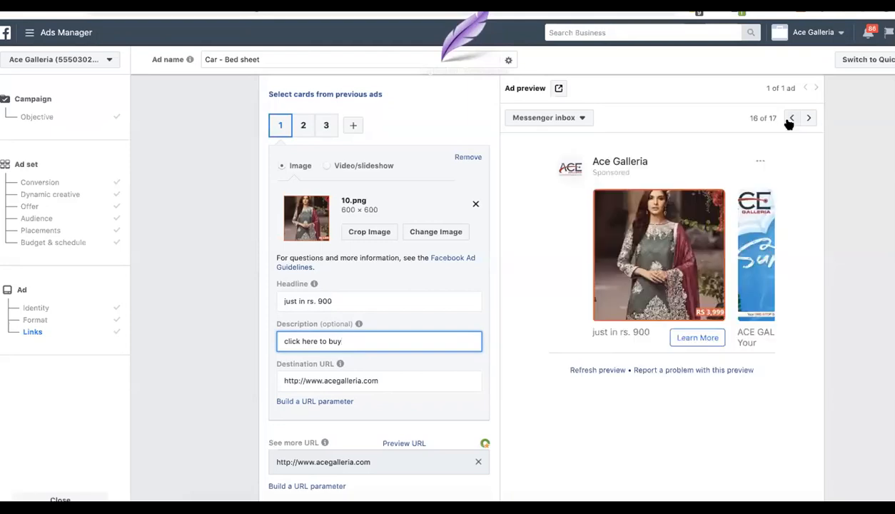
- Browse back through the ad's placement previews to the Mobile News Feed preview and check the first card's text
{"action": "left_click", "coordinate": [789, 120]}
{"action": "left_click", "coordinate": [789, 121]}
{"action": "left_click", "coordinate": [789, 121]}
{"action": "left_click", "coordinate": [789, 121]}
{"action": "left_click", "coordinate": [789, 120]}
{"action": "left_click", "coordinate": [789, 121]}
{"action": "left_click", "coordinate": [789, 120]}
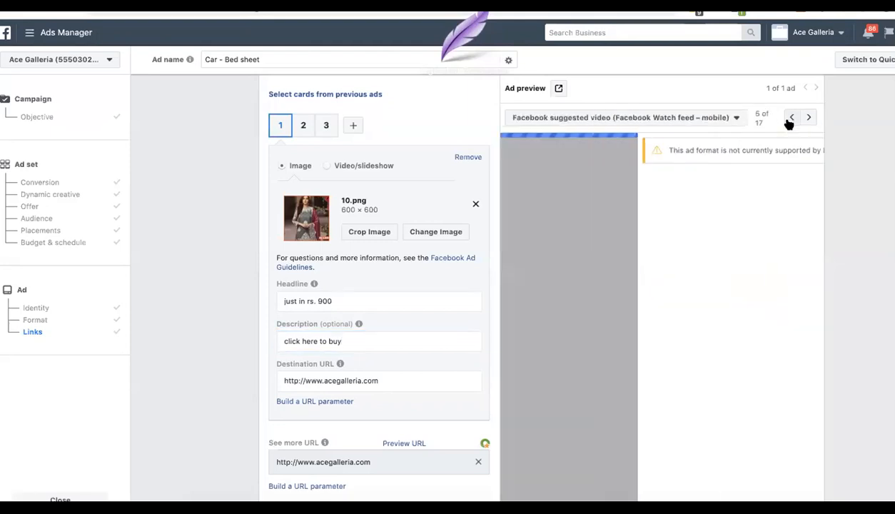
{"action": "left_click", "coordinate": [789, 121]}
{"action": "left_click", "coordinate": [789, 120]}
{"action": "left_click", "coordinate": [789, 120]}
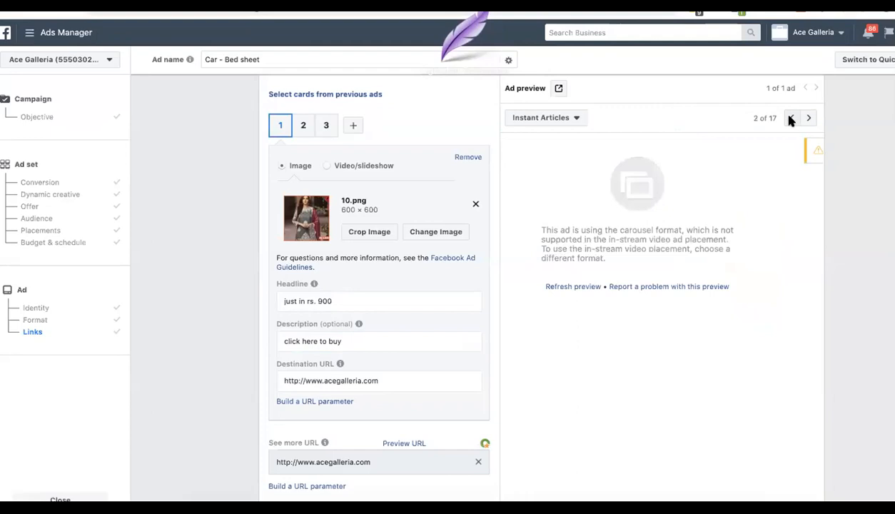
{"action": "left_click", "coordinate": [790, 120]}
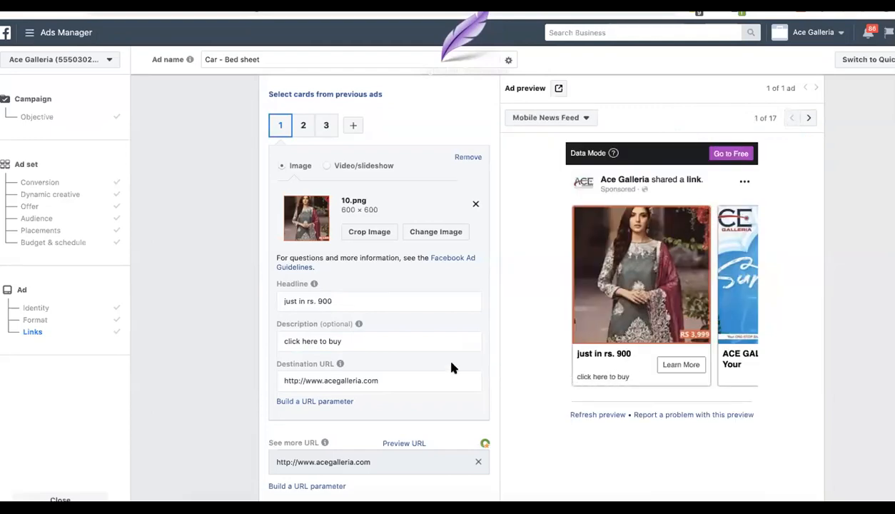
- Open the URL parameter builder for the first carousel card's destination URL
{"action": "scroll", "coordinate": [378, 349], "scroll_direction": "down", "scroll_amount": 1}
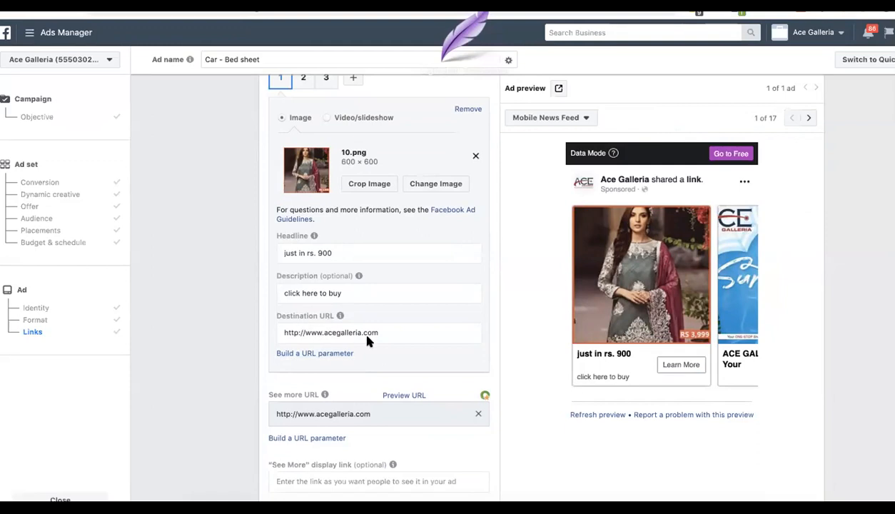
{"action": "triple_click", "coordinate": [372, 333]}
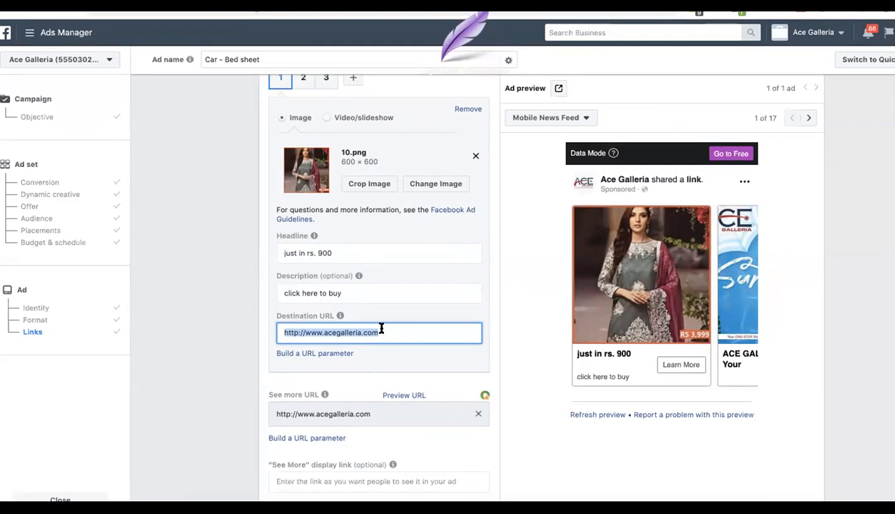
{"action": "scroll", "coordinate": [382, 328], "scroll_direction": "down", "scroll_amount": 2}
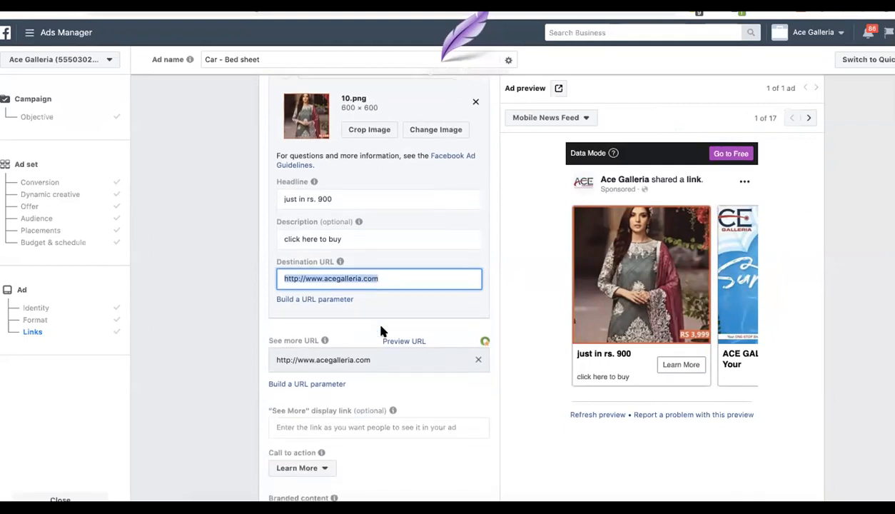
{"action": "left_click", "coordinate": [347, 301]}
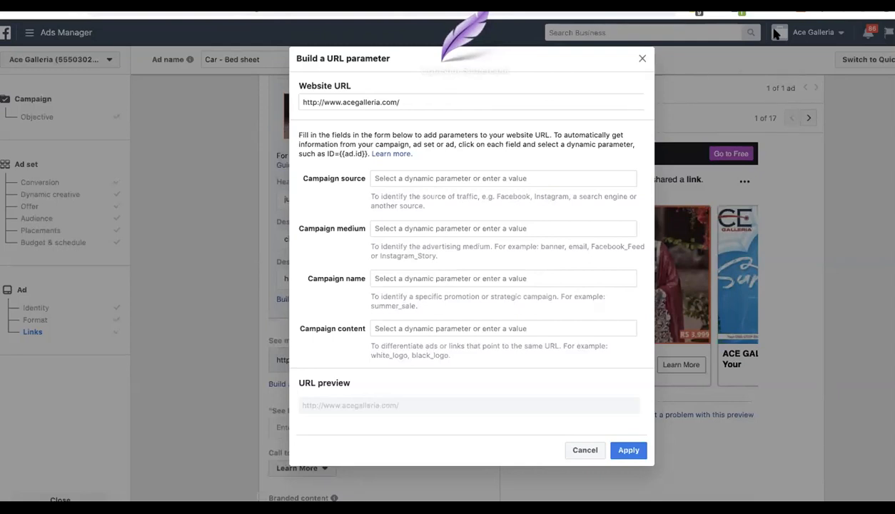
- In a new browser tab, search Google for "anyltics" and open Google Analytics from the results
{"action": "key", "text": "ctrl+t"}
{"action": "type", "text": "g"}
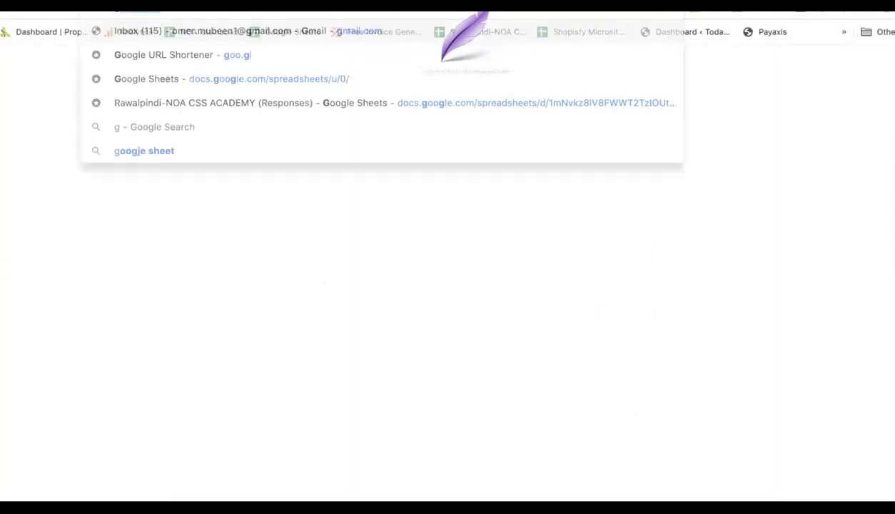
{"action": "type", "text": "oogle.com"}
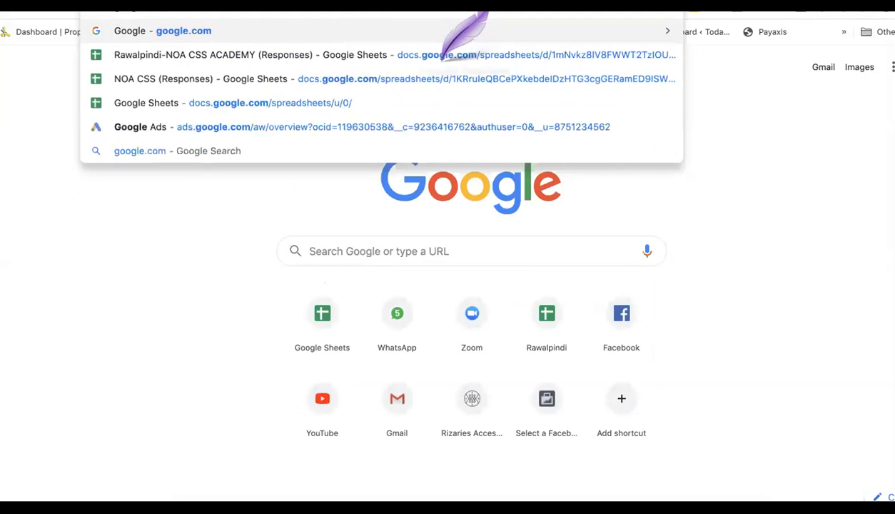
{"action": "key", "text": "ctrl+a"}
{"action": "key", "text": "BackSpace"}
{"action": "type", "text": "any"}
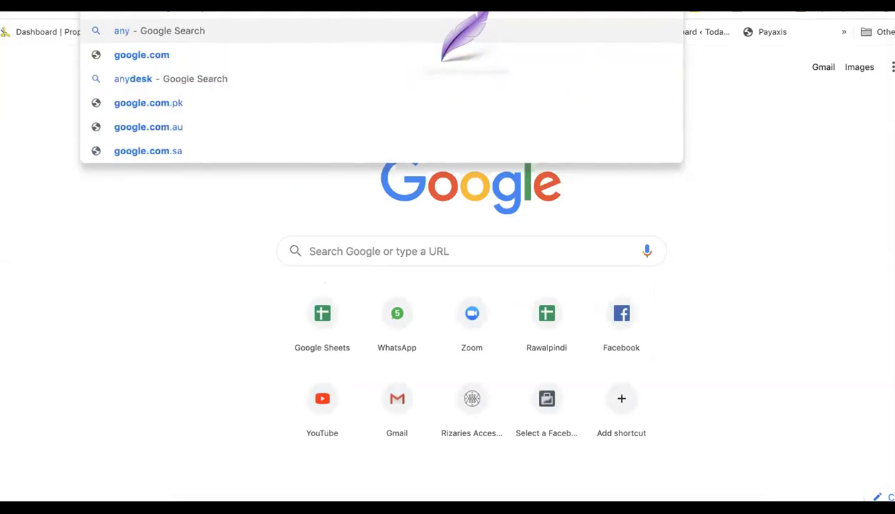
{"action": "type", "text": "ltics"}
{"action": "key", "text": "Escape"}
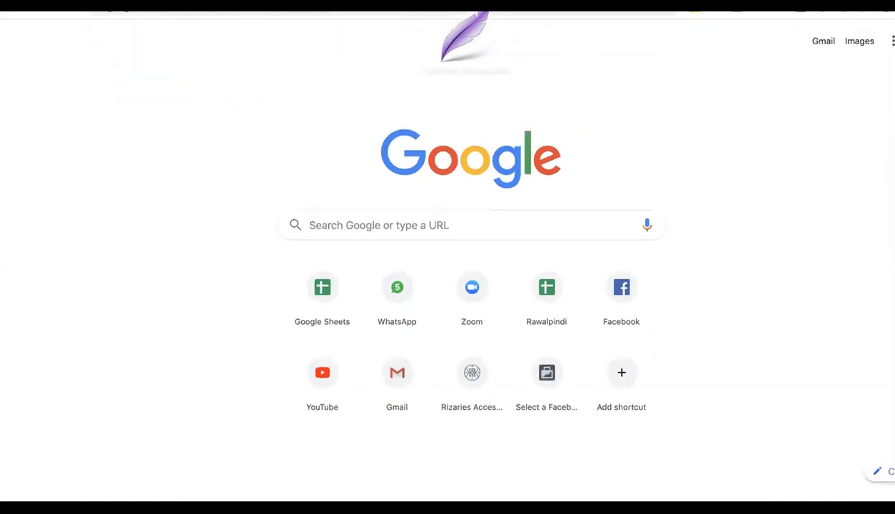
{"action": "key", "text": "Return"}
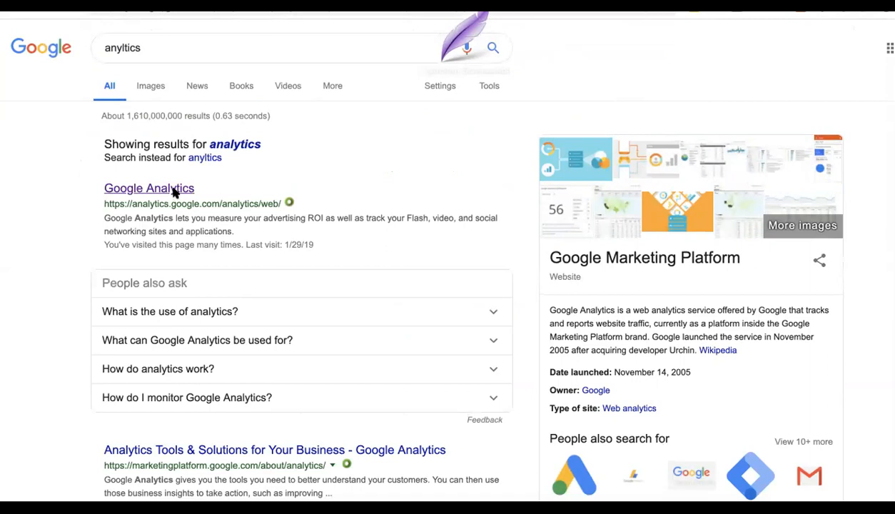
{"action": "left_click", "coordinate": [173, 190]}
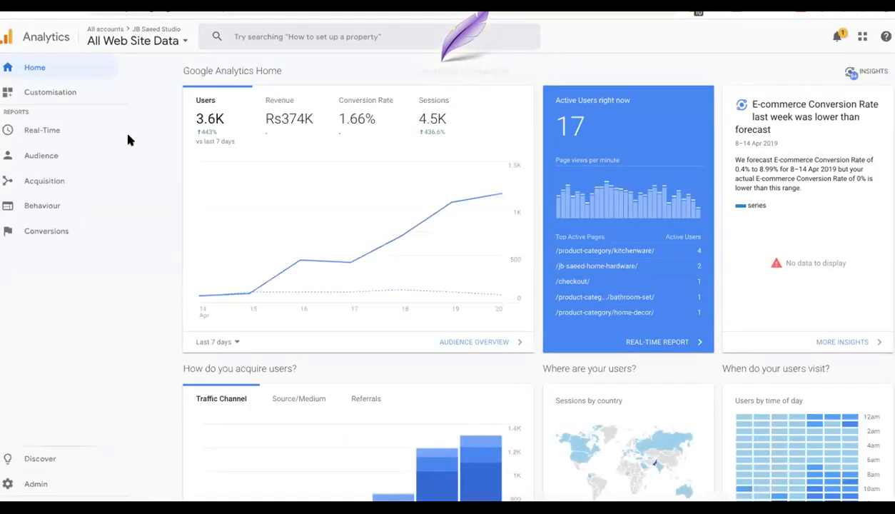
- Show the Source/Medium report for all acquisition traffic in Google Analytics
{"action": "left_click", "coordinate": [62, 183]}
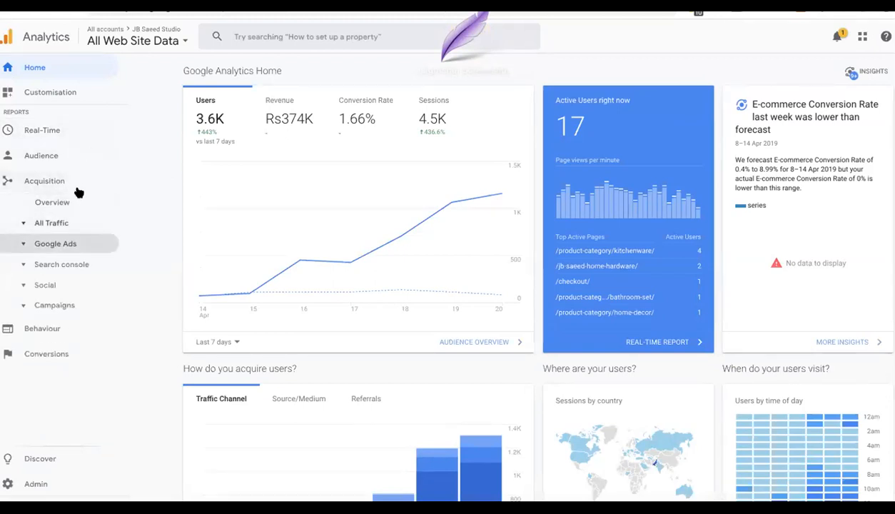
{"action": "left_click", "coordinate": [73, 223]}
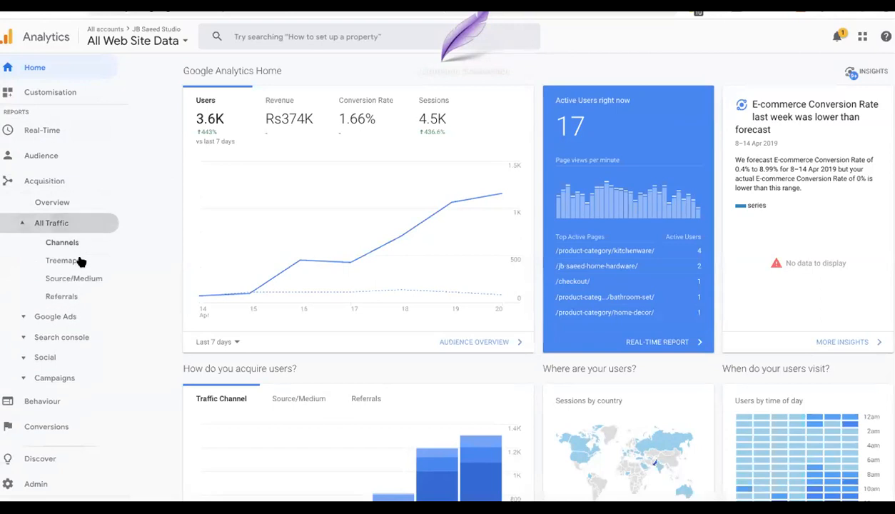
{"action": "left_click", "coordinate": [84, 278]}
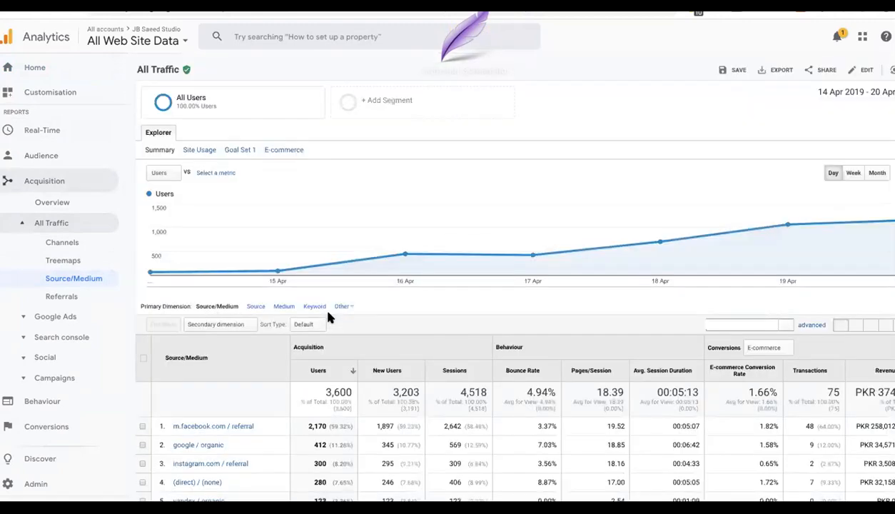
- Add Source as the secondary dimension of the Source/Medium report and examine the listed traffic sources
{"action": "scroll", "coordinate": [329, 317], "scroll_direction": "down", "scroll_amount": 2}
{"action": "left_click", "coordinate": [243, 256]}
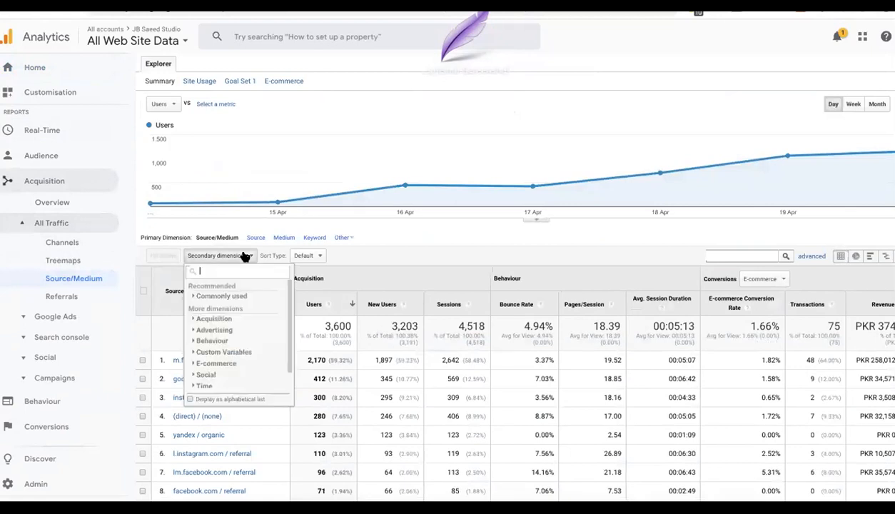
{"action": "left_click", "coordinate": [411, 233]}
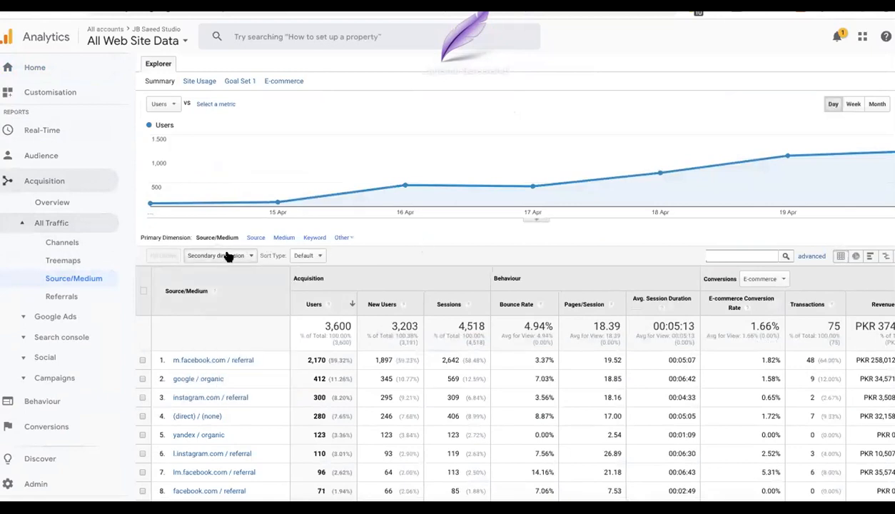
{"action": "left_click", "coordinate": [227, 257]}
{"action": "type", "text": "s"}
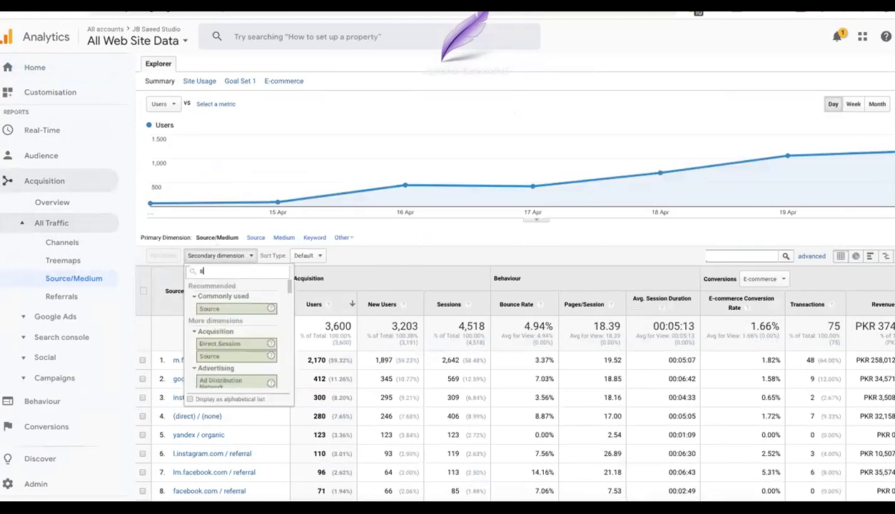
{"action": "type", "text": "o"}
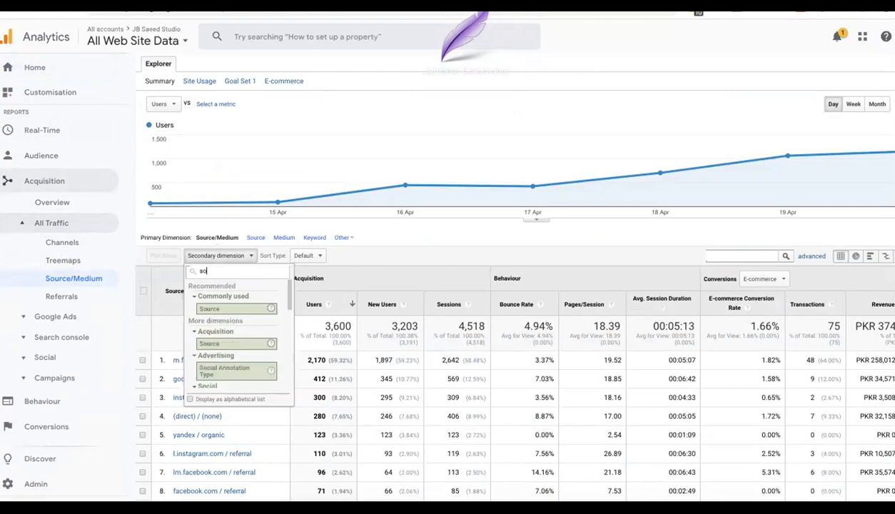
{"action": "left_click", "coordinate": [234, 311]}
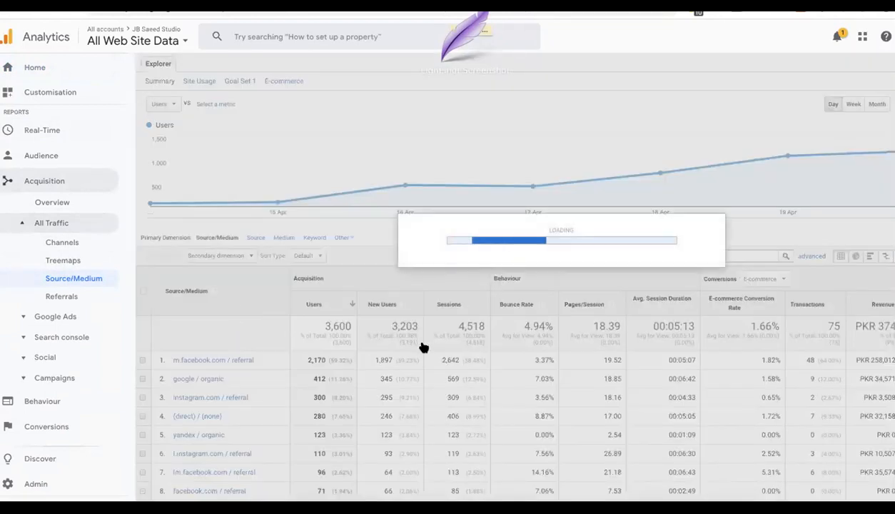
{"action": "scroll", "coordinate": [317, 247], "scroll_direction": "down", "scroll_amount": 1}
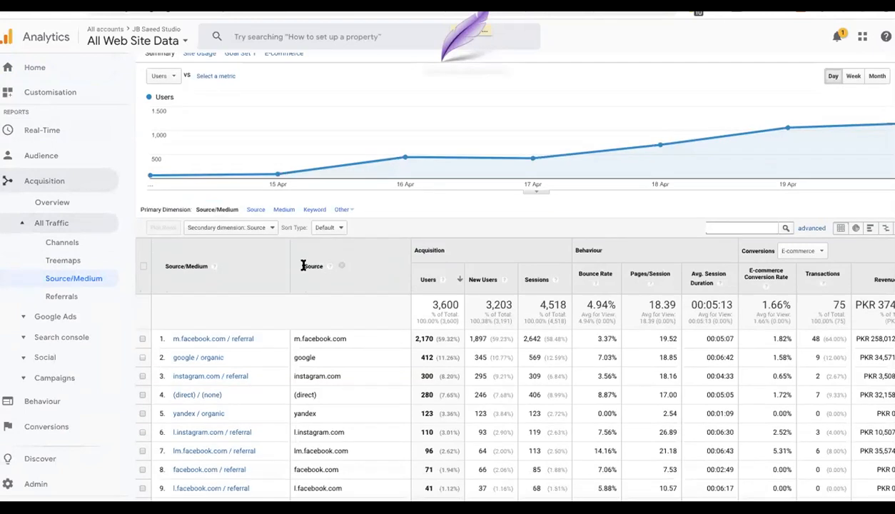
{"action": "scroll", "coordinate": [352, 282], "scroll_direction": "down", "scroll_amount": 1}
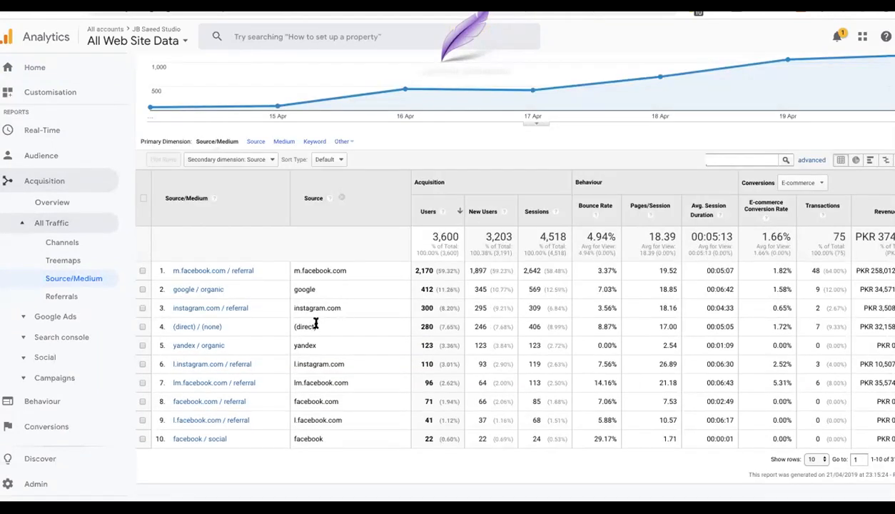
{"action": "double_click", "coordinate": [307, 345]}
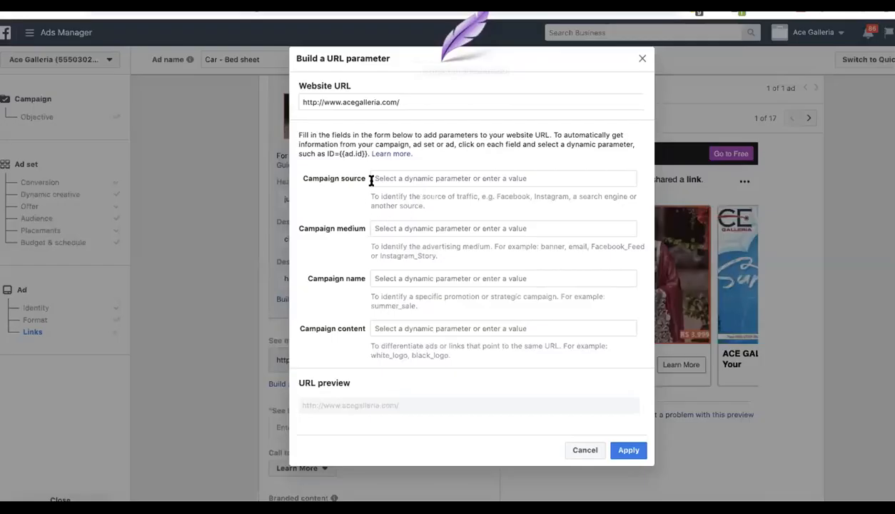
- Enter "iphone fb" as the campaign source in the URL parameter builder
{"action": "left_click", "coordinate": [398, 176]}
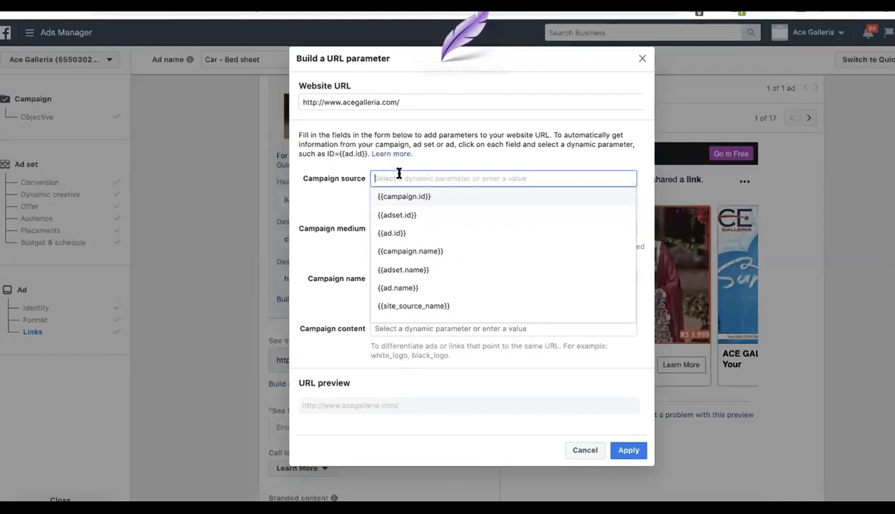
{"action": "type", "text": "mobo"}
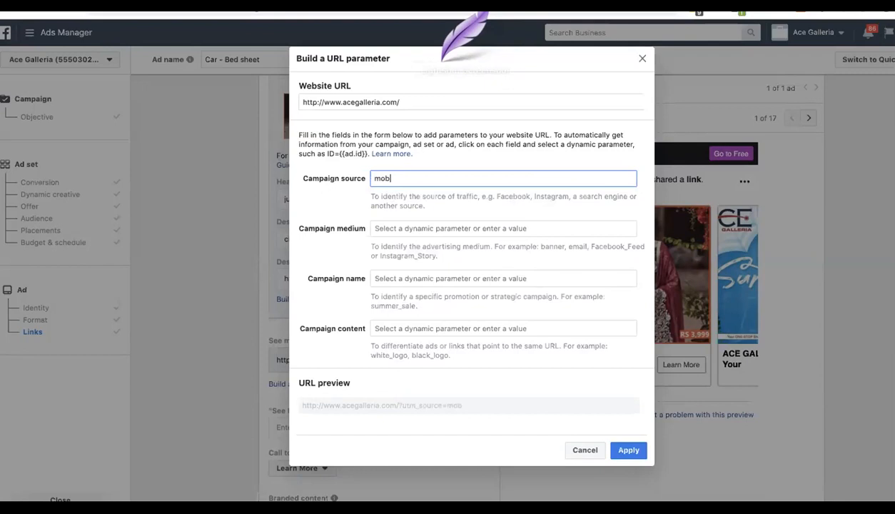
{"action": "key", "text": "BackSpace"}
{"action": "key", "text": "BackSpace"}
{"action": "key", "text": "BackSpace"}
{"action": "key", "text": "BackSpace"}
{"action": "type", "text": "i"}
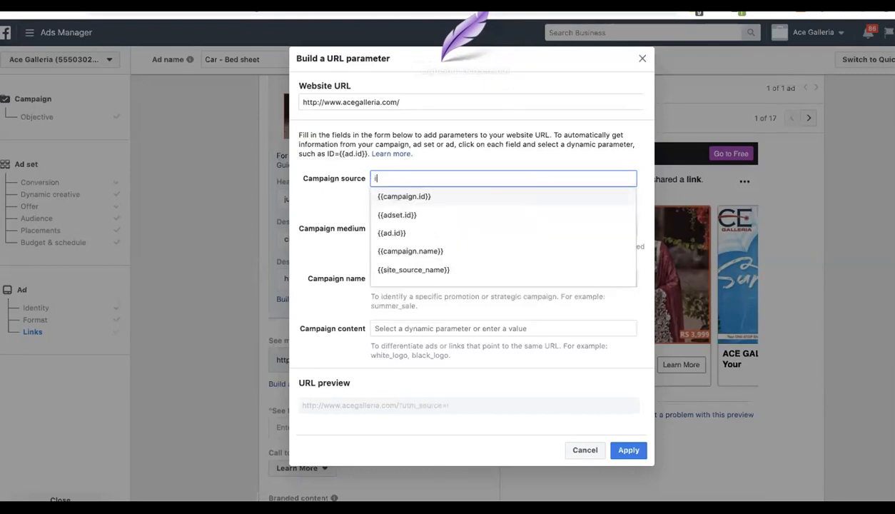
{"action": "type", "text": "phon"}
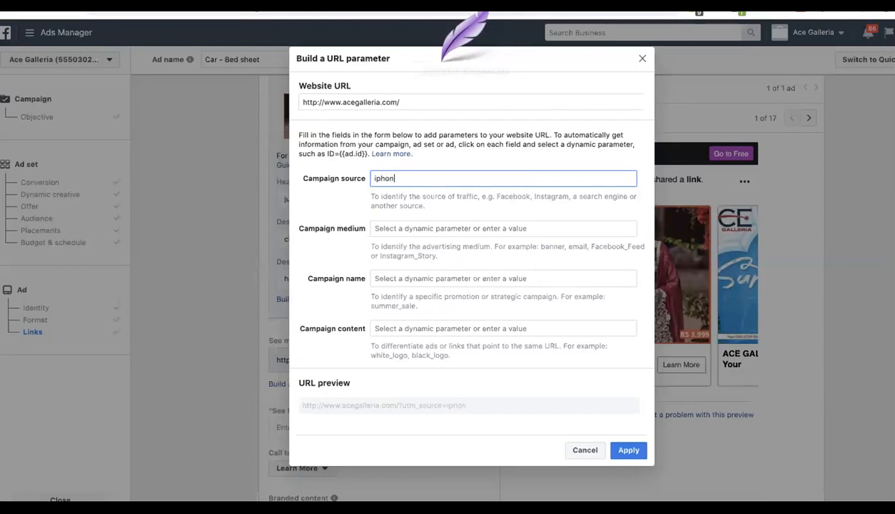
{"action": "type", "text": "e fb"}
- Enter "fb on mobile" as the campaign medium in the URL parameter builder
{"action": "left_click", "coordinate": [399, 226]}
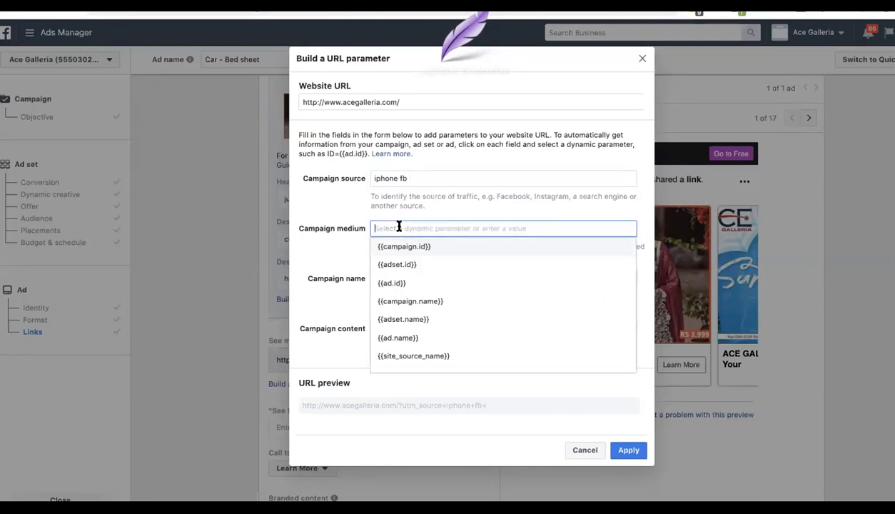
{"action": "type", "text": "s"}
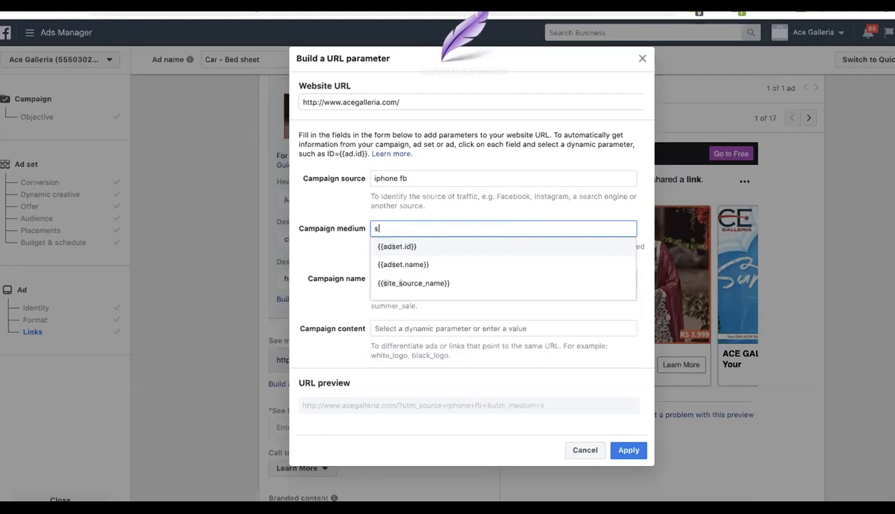
{"action": "type", "text": "ocila"}
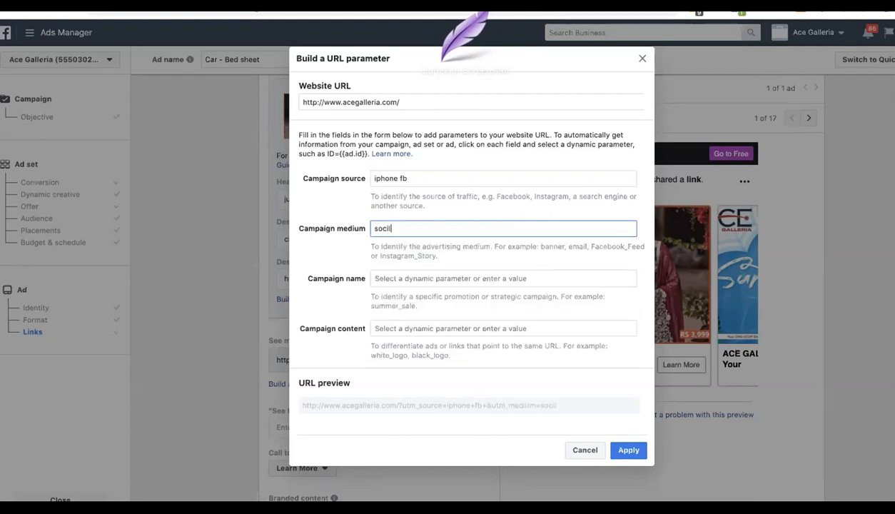
{"action": "key", "text": "BackSpace"}
{"action": "key", "text": "BackSpace"}
{"action": "key", "text": "BackSpace"}
{"action": "key", "text": "BackSpace"}
{"action": "key", "text": "BackSpace"}
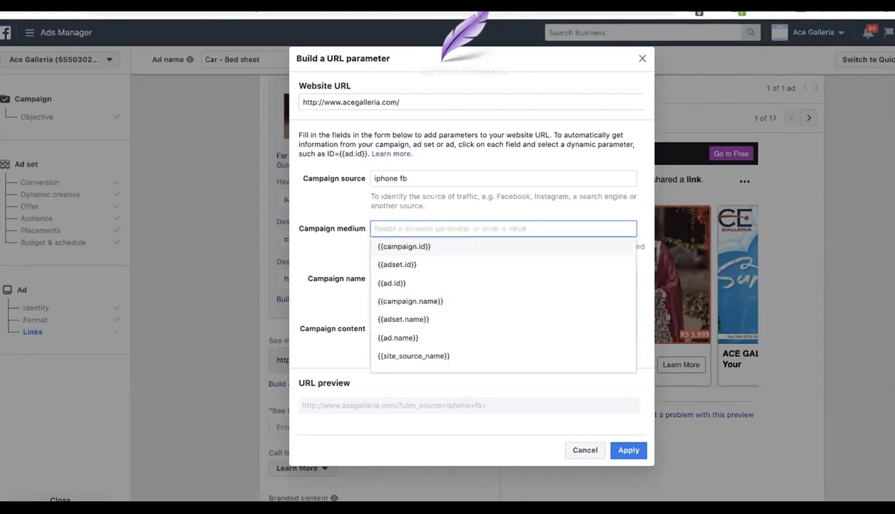
{"action": "type", "text": "fb "}
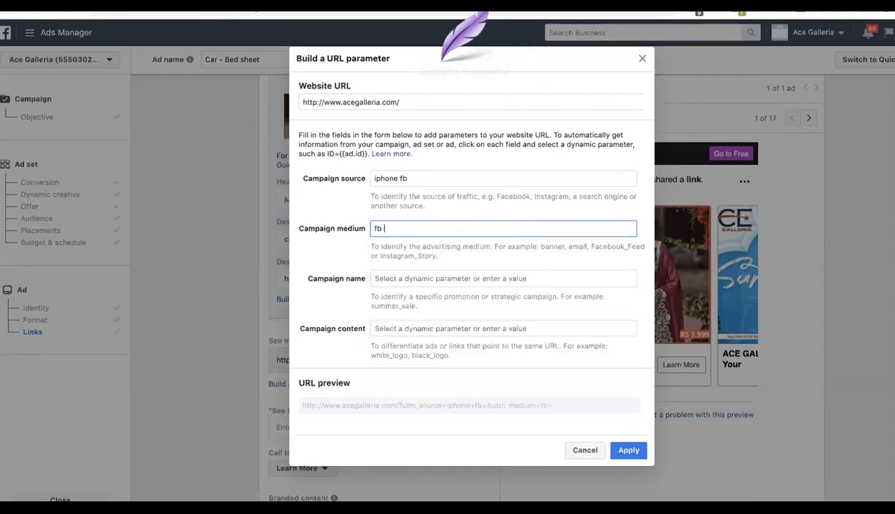
{"action": "type", "text": "on mobile"}
- Set the campaign name to "socks" and the campaign content to "21-23 sales 50%" in the URL parameter builder
{"action": "left_click", "coordinate": [408, 278]}
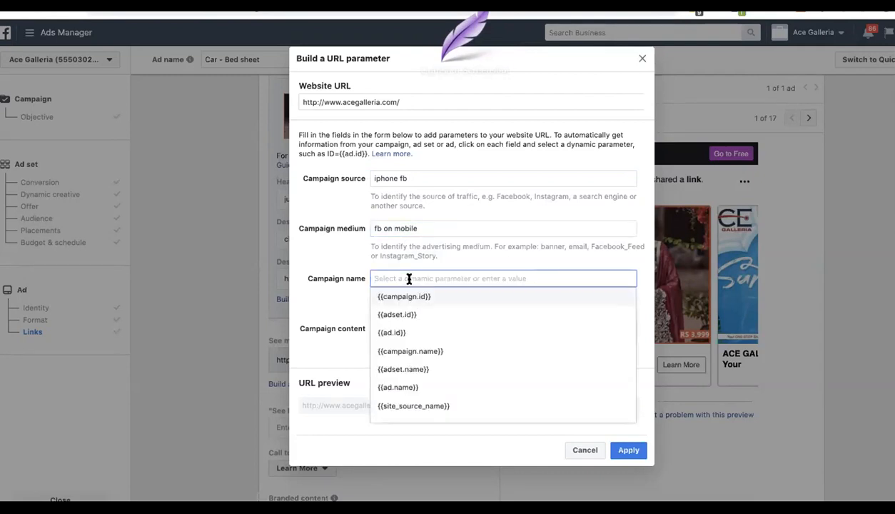
{"action": "type", "text": "socks"}
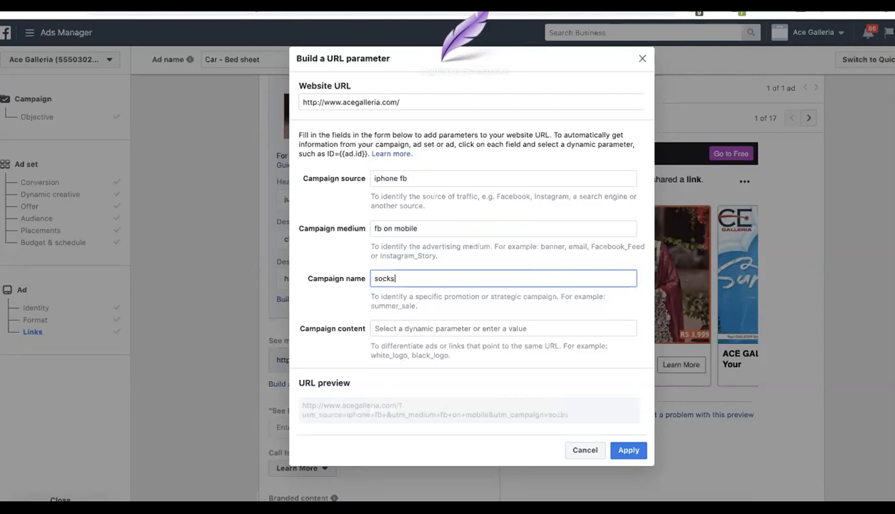
{"action": "left_click", "coordinate": [430, 328]}
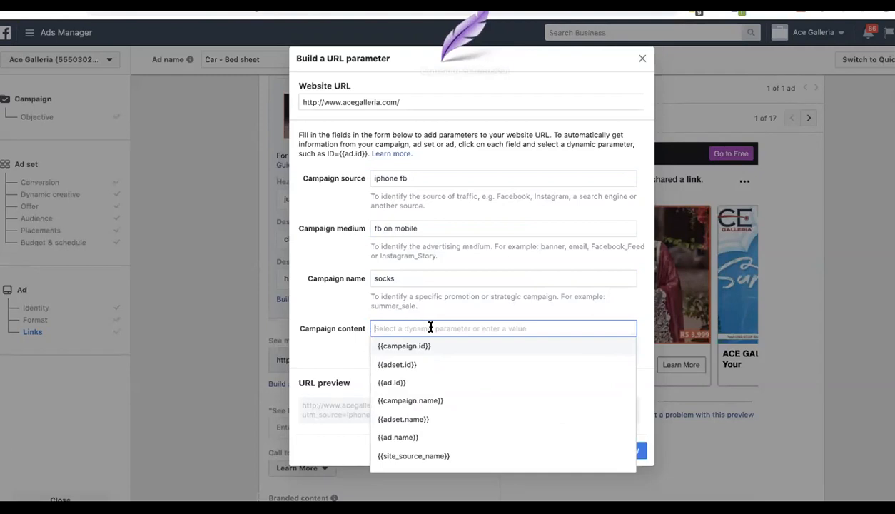
{"action": "type", "text": "21"}
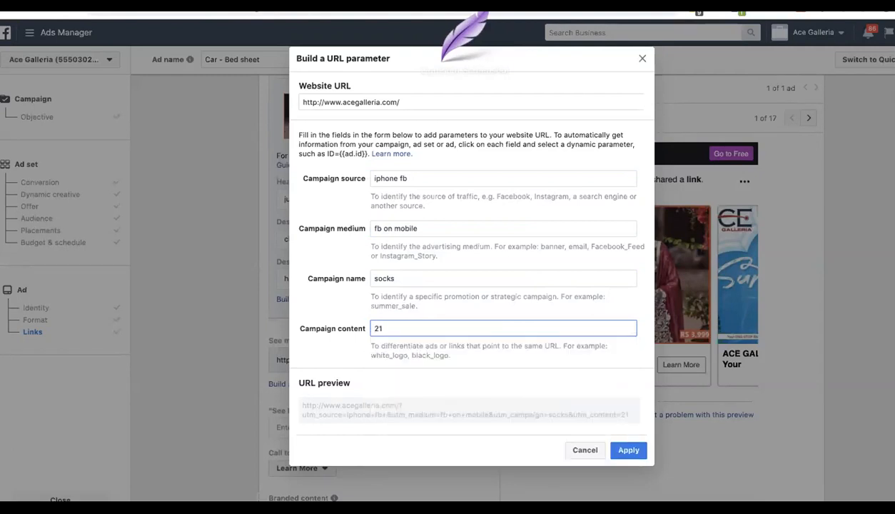
{"action": "type", "text": "-23 "}
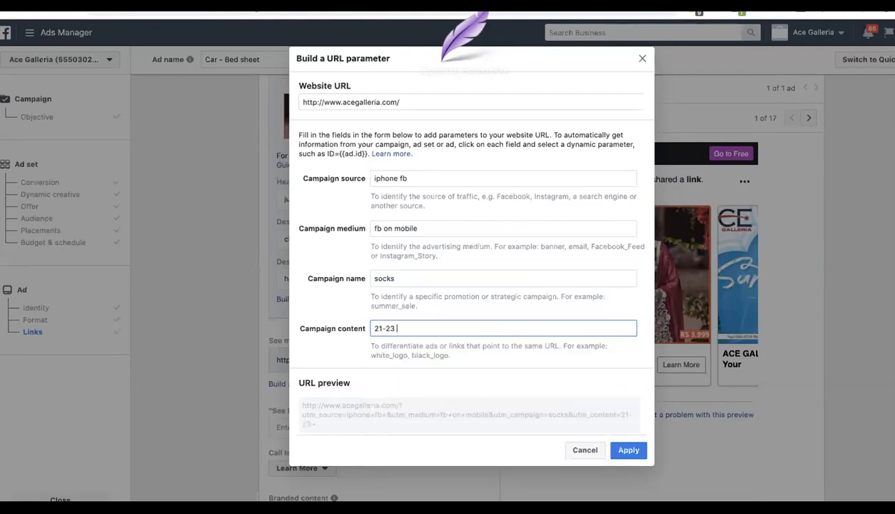
{"action": "type", "text": "sales 50%"}
- Examine the source, medium, campaign and content parameters in the generated URL preview
{"action": "left_click_drag", "start_coordinate": [364, 423], "coordinate": [298, 407]}
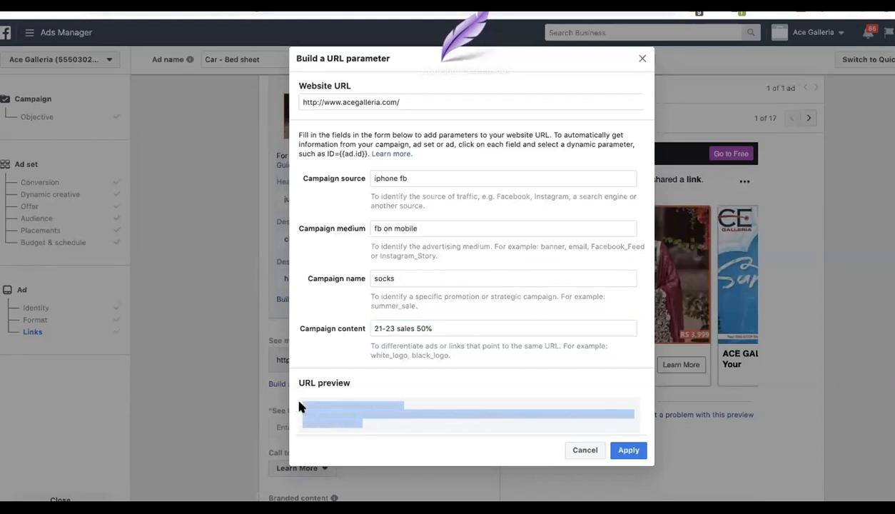
{"action": "left_click", "coordinate": [506, 421]}
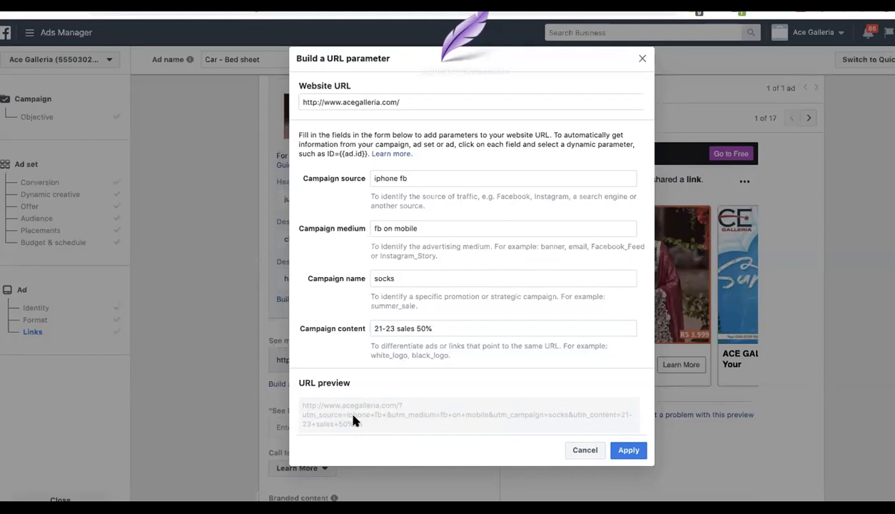
{"action": "left_click_drag", "start_coordinate": [342, 410], "coordinate": [432, 411]}
{"action": "left_click", "coordinate": [403, 407]}
{"action": "left_click_drag", "start_coordinate": [327, 419], "coordinate": [379, 420]}
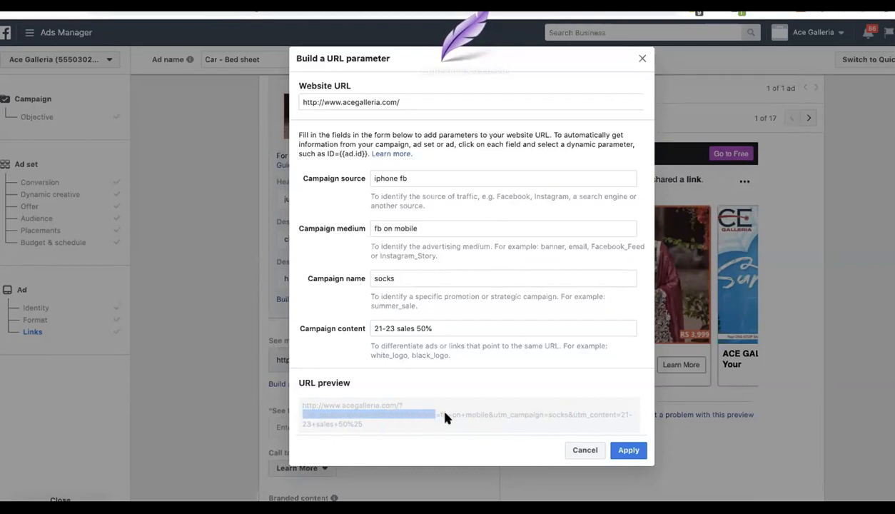
{"action": "left_click_drag", "start_coordinate": [440, 420], "coordinate": [486, 421]}
{"action": "left_click", "coordinate": [530, 417]}
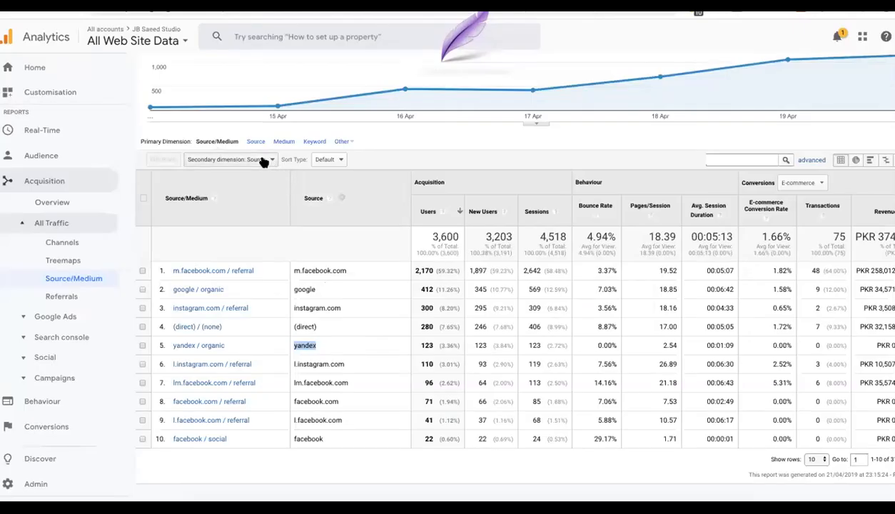
- In Google Analytics, change the Source/Medium report's secondary dimension to Campaign and examine the campaign entry of the facebook / social row
{"action": "left_click", "coordinate": [257, 159]}
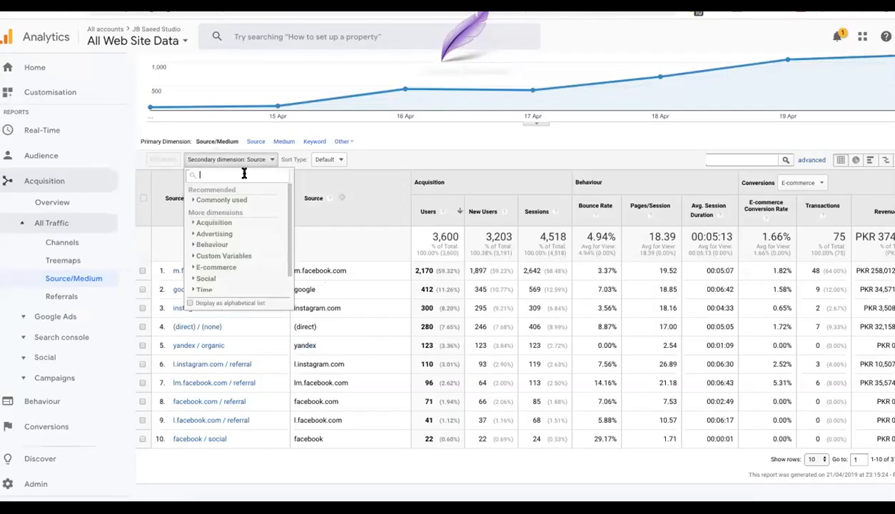
{"action": "type", "text": "ca"}
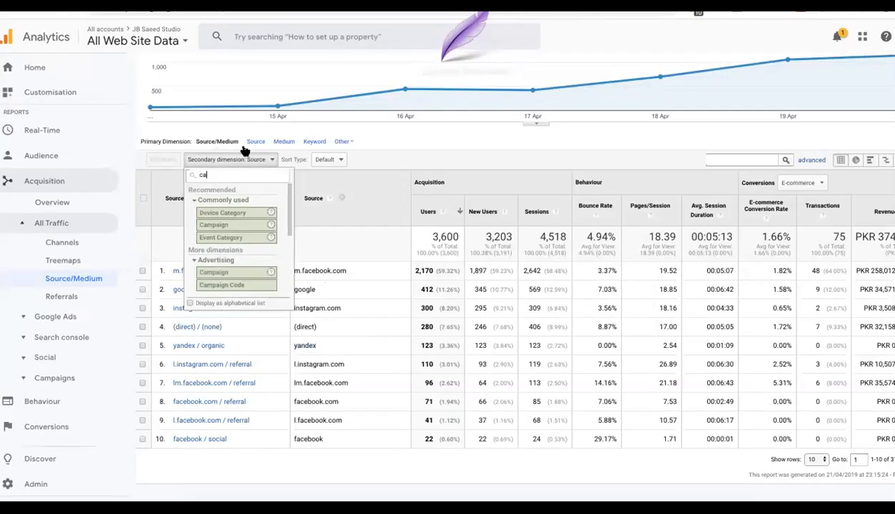
{"action": "left_click", "coordinate": [238, 225]}
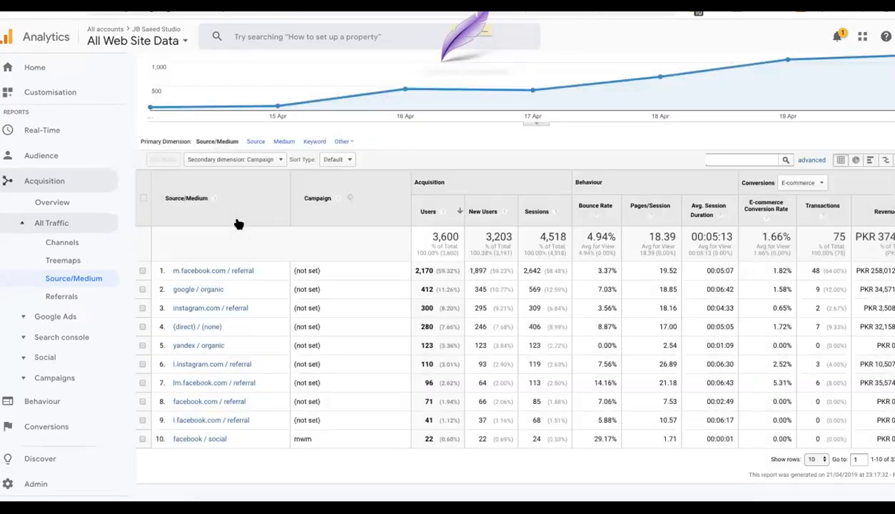
{"action": "double_click", "coordinate": [302, 438]}
{"action": "left_click", "coordinate": [713, 132]}
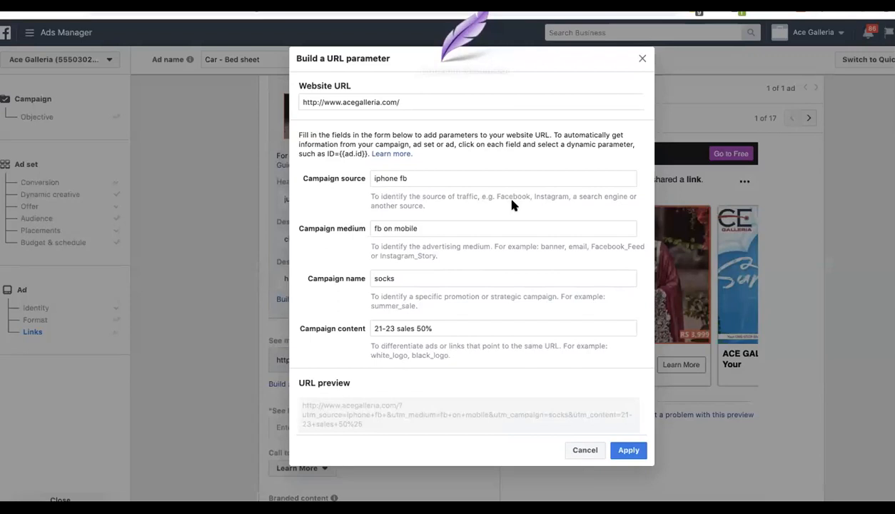
- Back in Ads Manager, cancel the URL parameter builder and return to the card's destination URL
{"action": "left_click", "coordinate": [573, 450]}
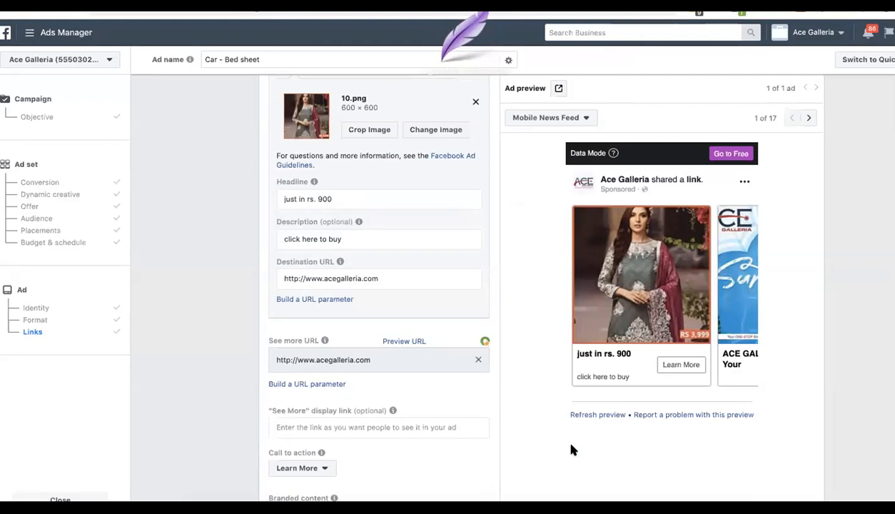
{"action": "left_click", "coordinate": [407, 281]}
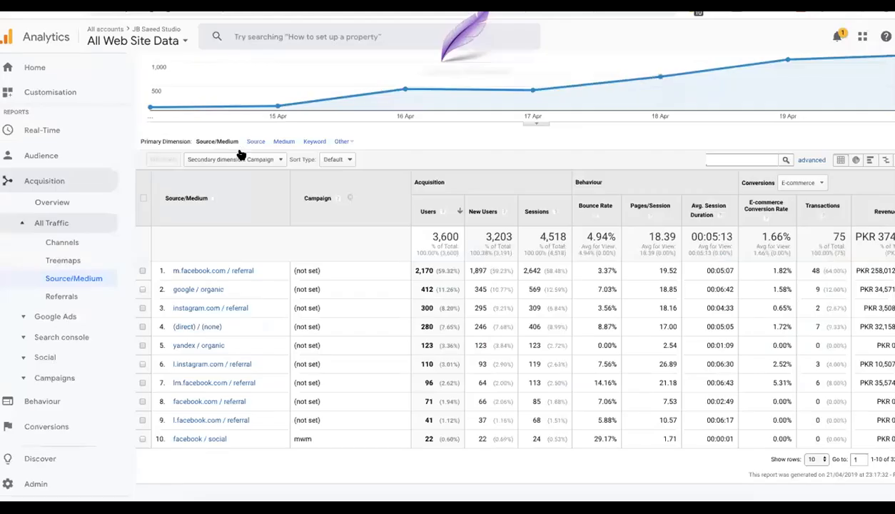
- In Google Analytics, change the Source/Medium report's secondary dimension to Ad Content and examine the listed entries
{"action": "left_click", "coordinate": [240, 158]}
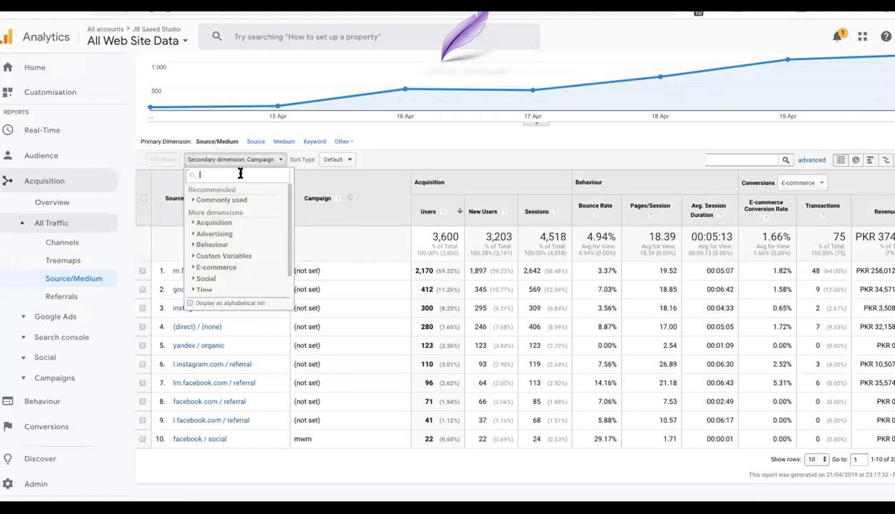
{"action": "type", "text": "con"}
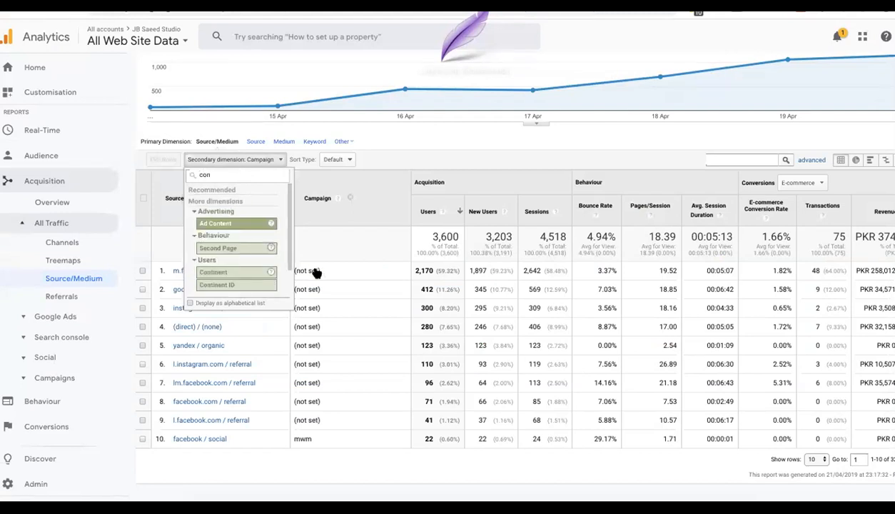
{"action": "key", "text": "Return"}
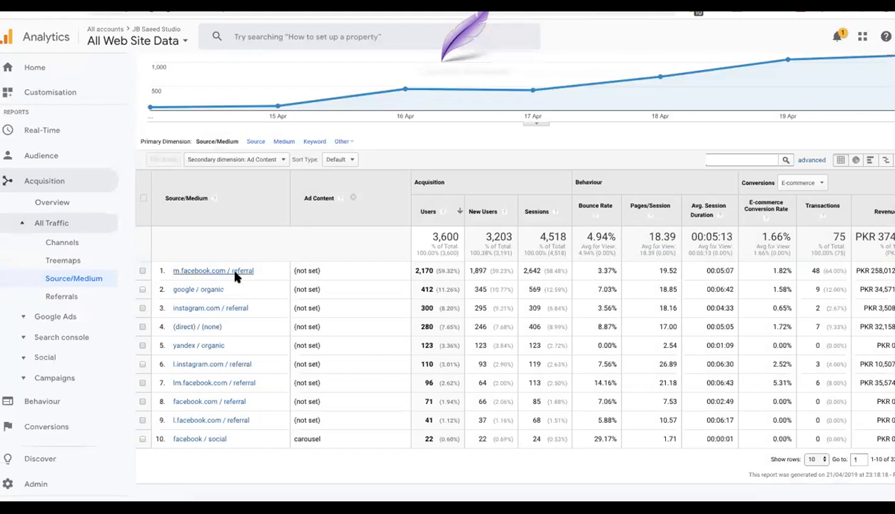
{"action": "double_click", "coordinate": [312, 269]}
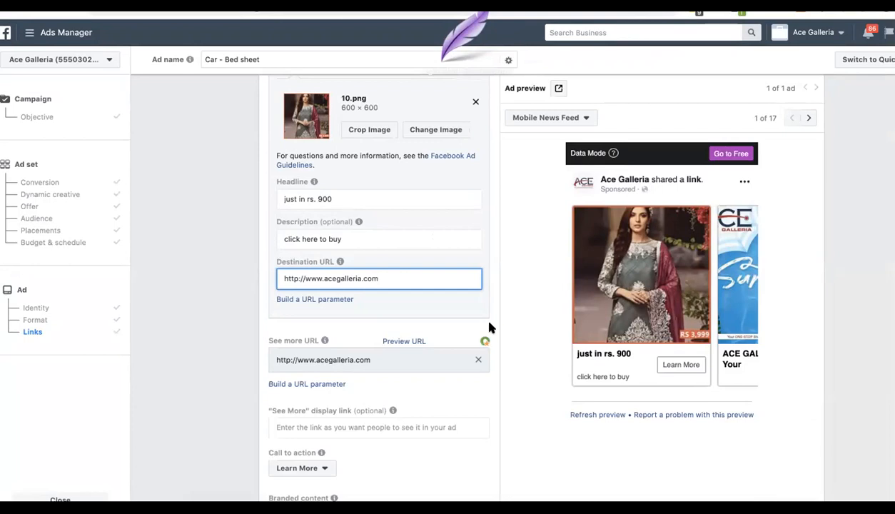
- Back in Ads Manager, review the call to action choices and set the carousel ad's call to action to Shop Now
{"action": "scroll", "coordinate": [479, 308], "scroll_direction": "down", "scroll_amount": 2}
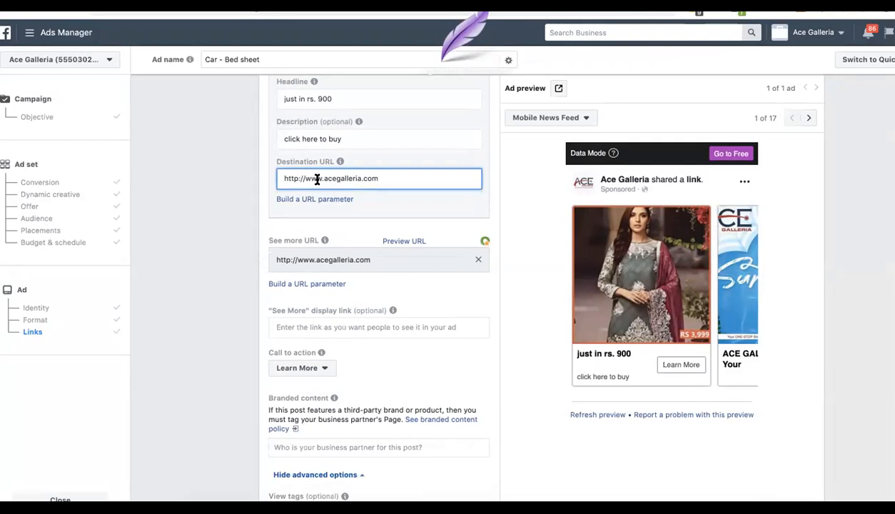
{"action": "mouse_move", "coordinate": [325, 242]}
{"action": "left_click", "coordinate": [317, 369]}
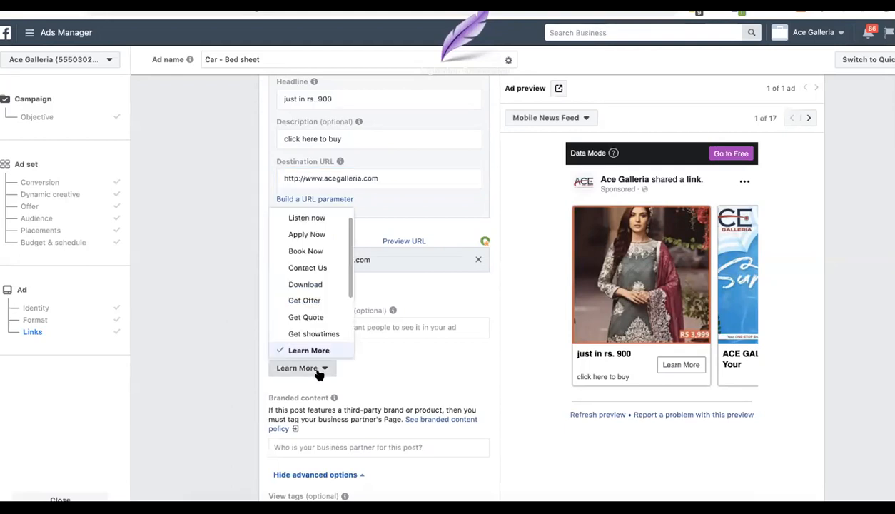
{"action": "left_click", "coordinate": [314, 350]}
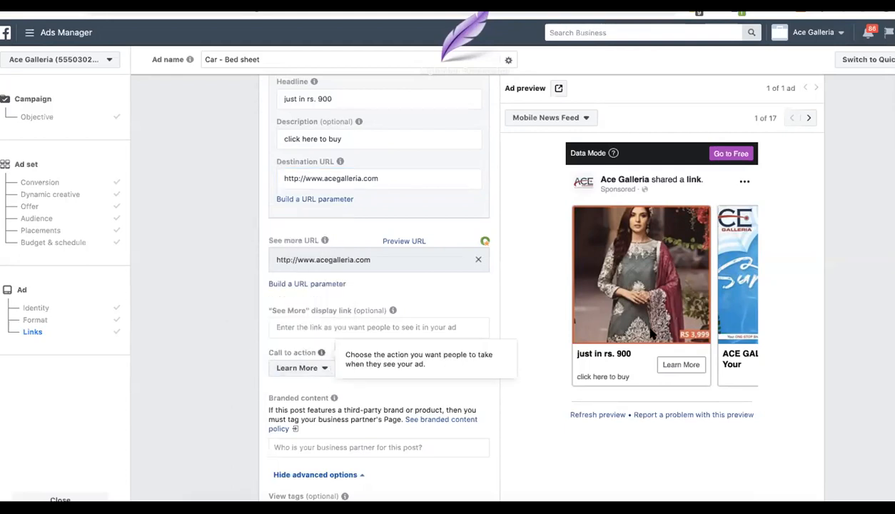
{"action": "left_click", "coordinate": [311, 368]}
{"action": "scroll", "coordinate": [332, 225], "scroll_direction": "up", "scroll_amount": 1}
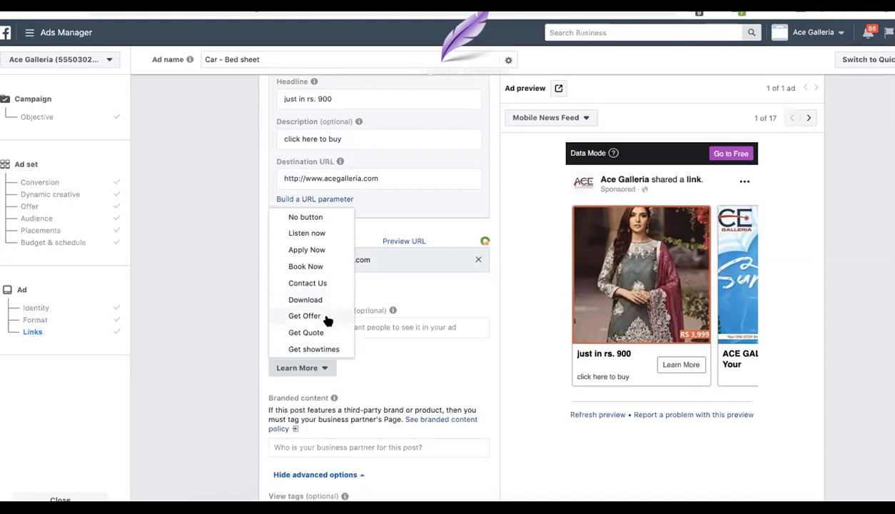
{"action": "scroll", "coordinate": [326, 314], "scroll_direction": "down", "scroll_amount": 1}
{"action": "scroll", "coordinate": [321, 293], "scroll_direction": "down", "scroll_amount": 3}
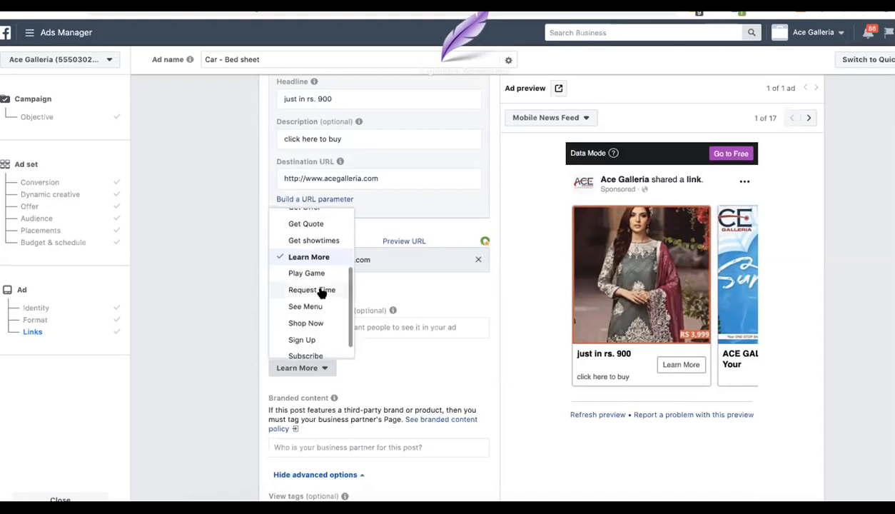
{"action": "left_click", "coordinate": [306, 322]}
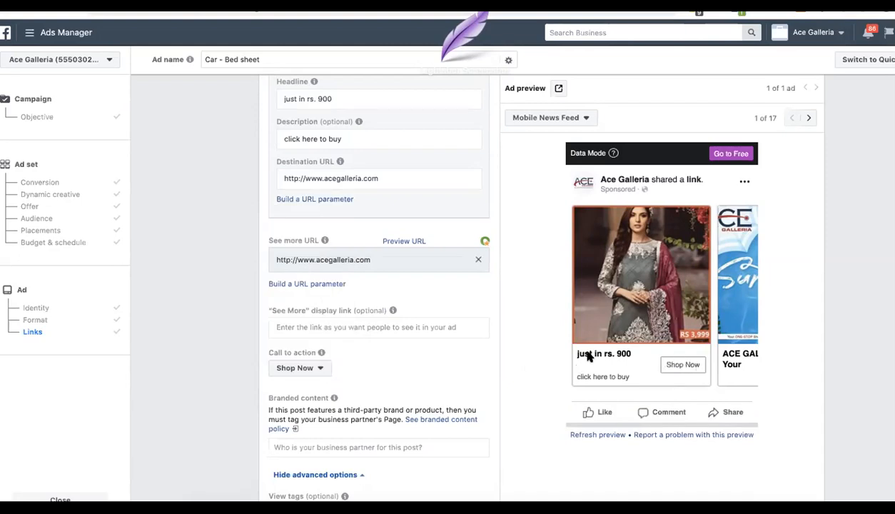
{"action": "scroll", "coordinate": [460, 361], "scroll_direction": "down", "scroll_amount": 1}
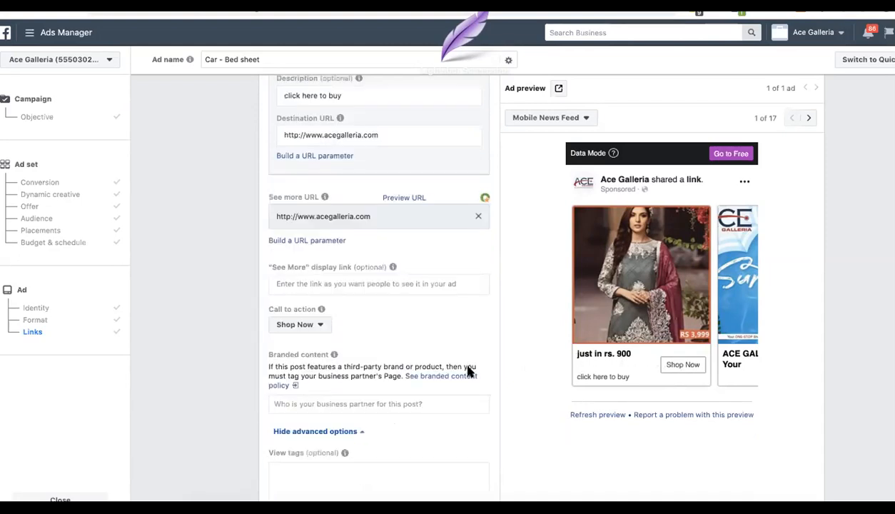
- Open the pre-confirmation review of the draft campaign and check its campaign, ad set and ad details
{"action": "scroll", "coordinate": [464, 364], "scroll_direction": "down", "scroll_amount": 5}
{"action": "scroll", "coordinate": [429, 157], "scroll_direction": "down", "scroll_amount": 3}
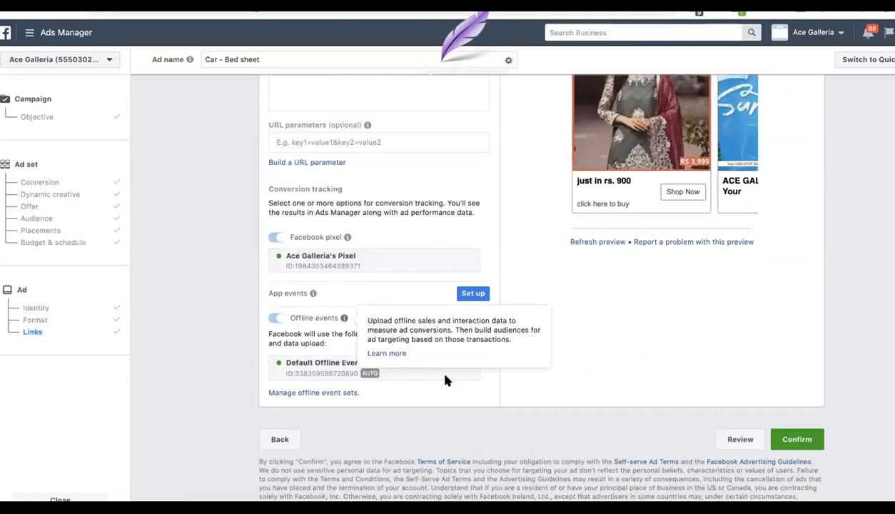
{"action": "left_click", "coordinate": [739, 439]}
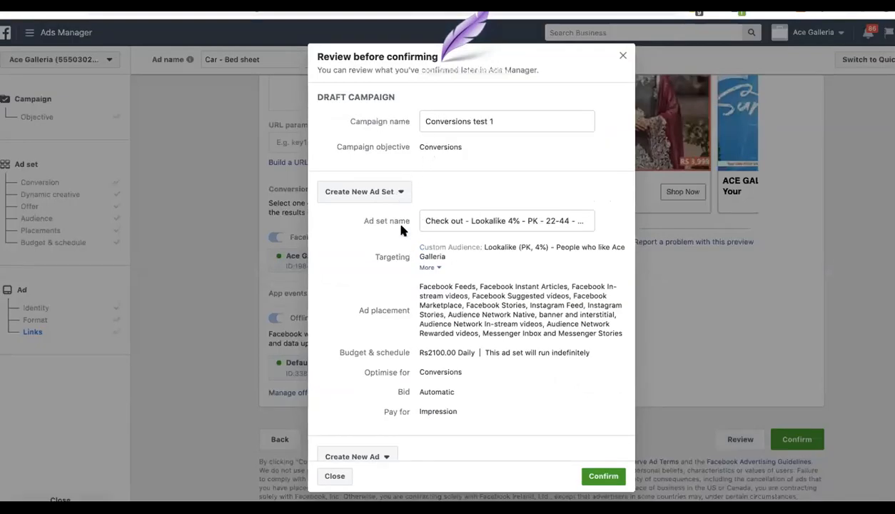
{"action": "scroll", "coordinate": [391, 217], "scroll_direction": "down", "scroll_amount": 2}
{"action": "scroll", "coordinate": [390, 185], "scroll_direction": "up", "scroll_amount": 2}
{"action": "scroll", "coordinate": [400, 278], "scroll_direction": "down", "scroll_amount": 2}
{"action": "scroll", "coordinate": [479, 235], "scroll_direction": "up", "scroll_amount": 2}
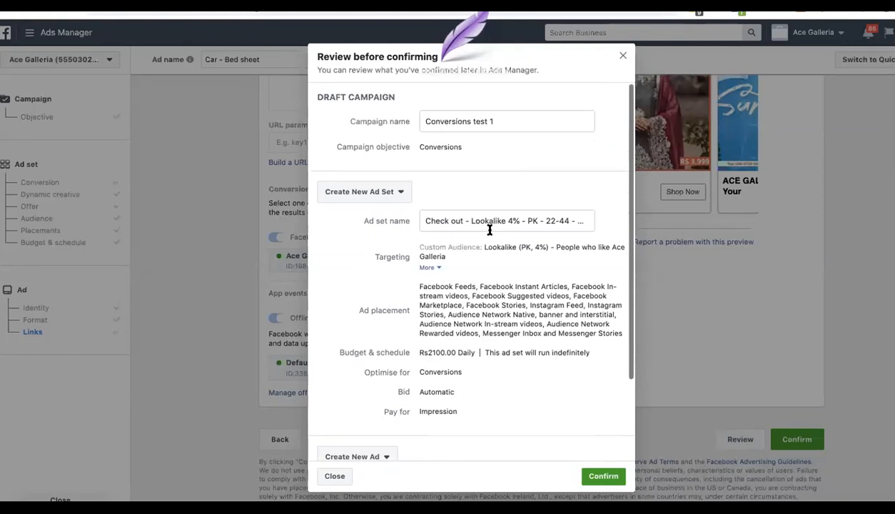
- Examine each part of the ad set name and the ad summary in the review, then close it without confirming
{"action": "left_click", "coordinate": [489, 227]}
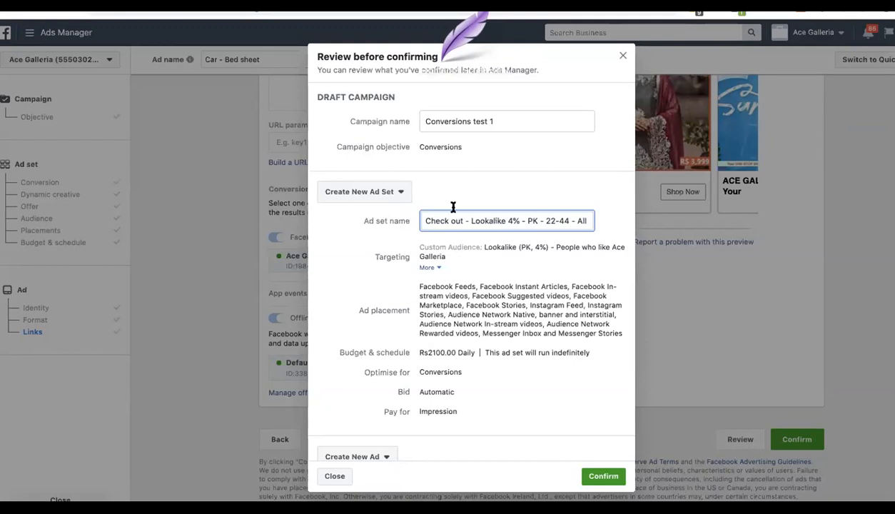
{"action": "double_click", "coordinate": [473, 220]}
{"action": "left_click", "coordinate": [507, 217]}
{"action": "left_click_drag", "start_coordinate": [545, 221], "coordinate": [563, 222]}
{"action": "left_click", "coordinate": [564, 222]}
{"action": "scroll", "coordinate": [563, 222], "scroll_direction": "right", "scroll_amount": 1}
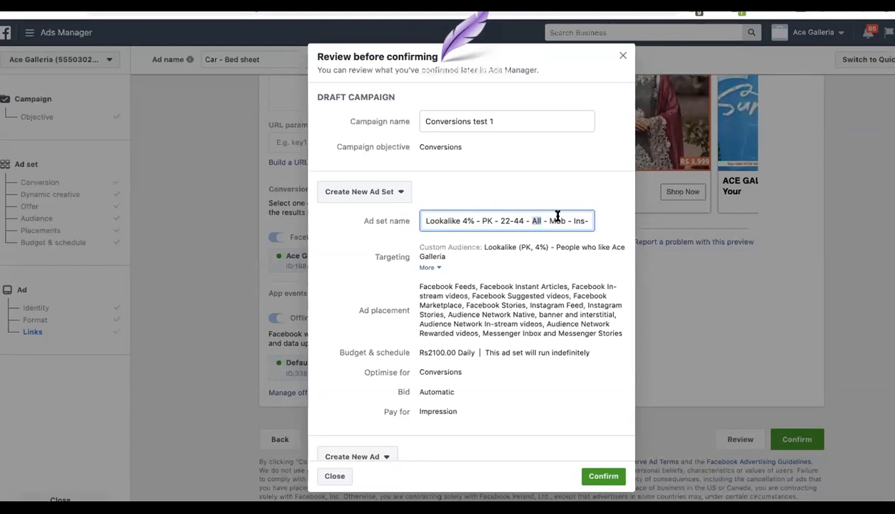
{"action": "left_click", "coordinate": [569, 220]}
{"action": "left_click", "coordinate": [500, 221]}
{"action": "left_click", "coordinate": [459, 222]}
{"action": "scroll", "coordinate": [428, 307], "scroll_direction": "down", "scroll_amount": 2}
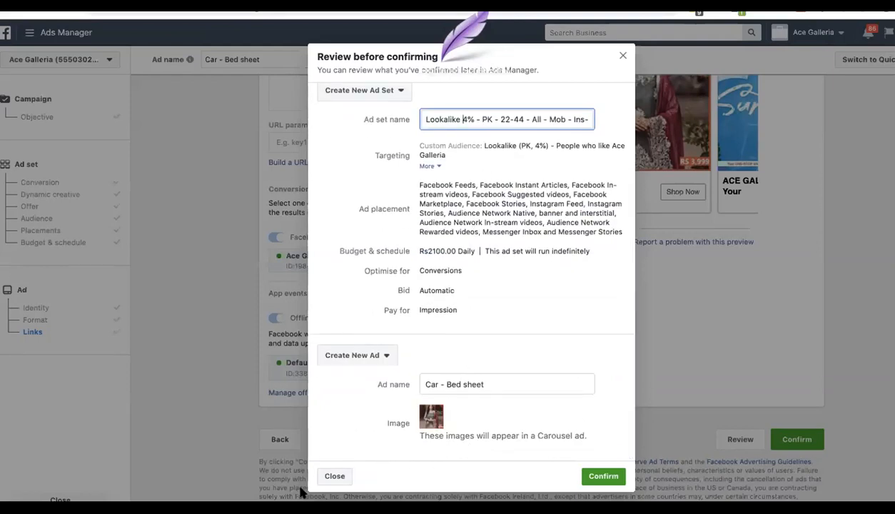
{"action": "left_click", "coordinate": [335, 476]}
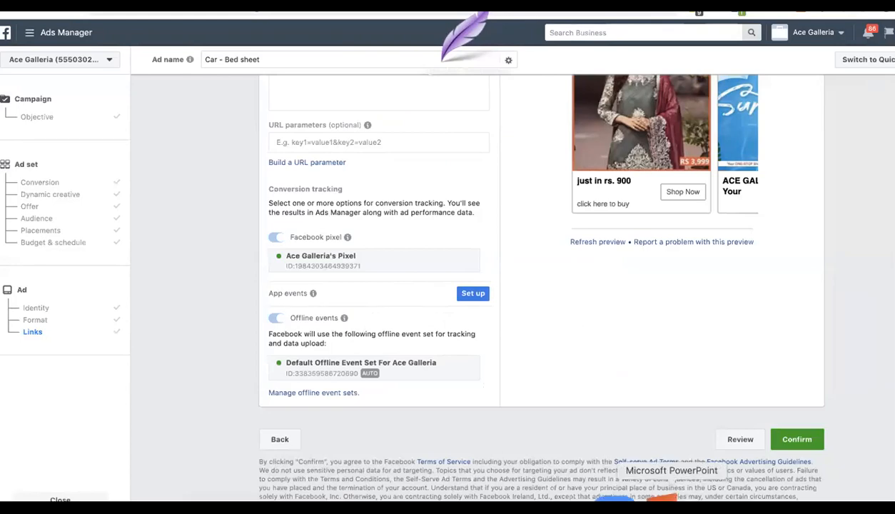
- Switch to the PowerPoint training presentation and go back through the topic slides from Topic # 6 to Topic # 1
{"action": "left_click", "coordinate": [662, 499]}
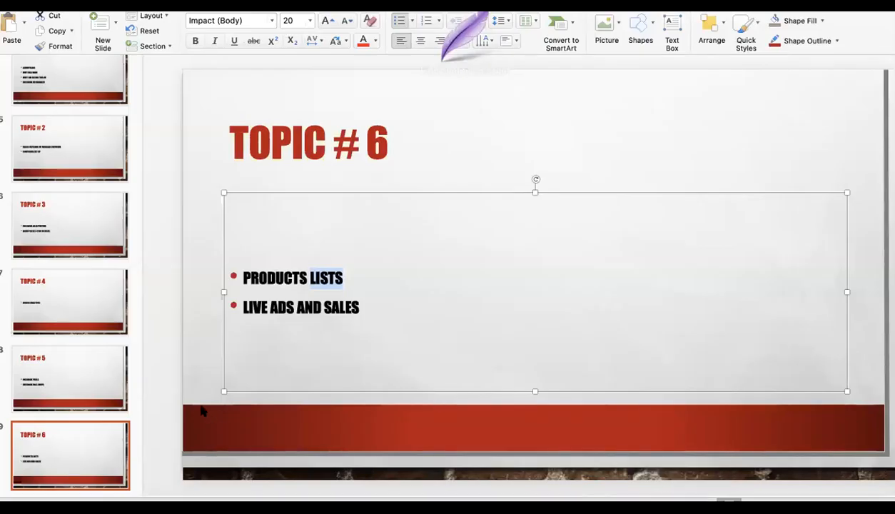
{"action": "left_click", "coordinate": [93, 364]}
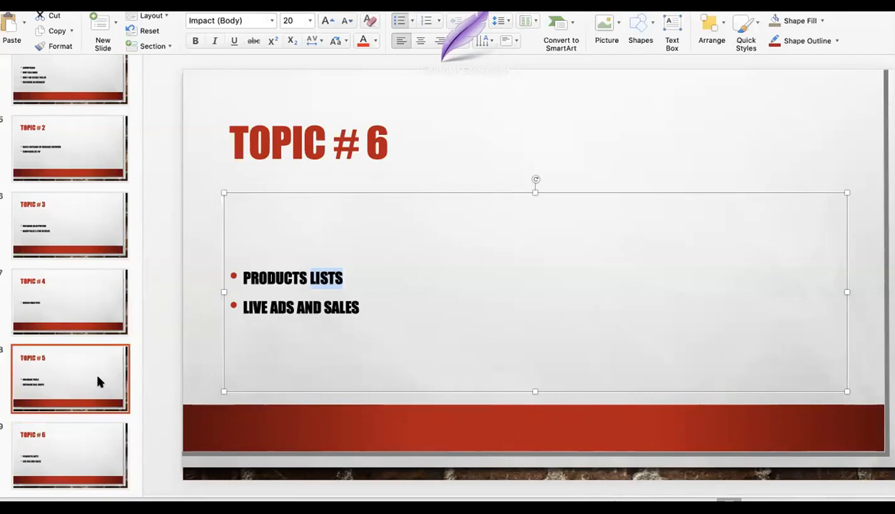
{"action": "left_click", "coordinate": [109, 195]}
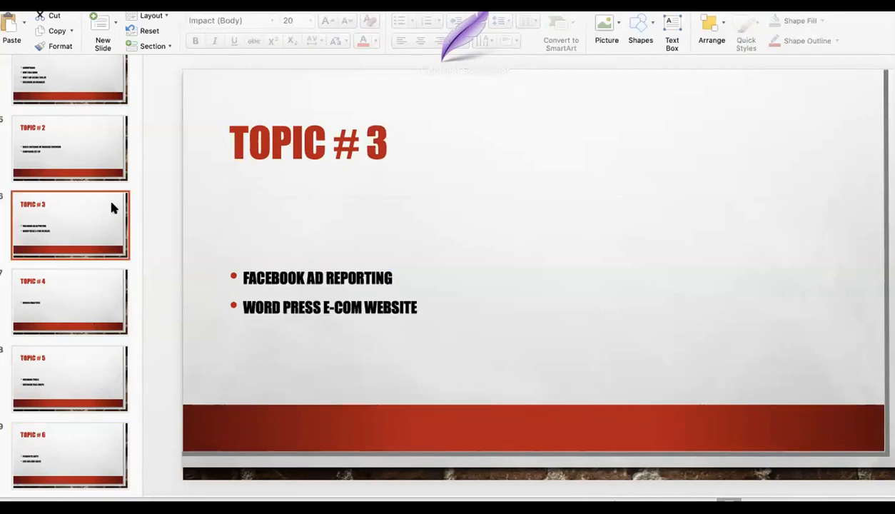
{"action": "left_click", "coordinate": [95, 127]}
{"action": "scroll", "coordinate": [100, 166], "scroll_direction": "up", "scroll_amount": 3}
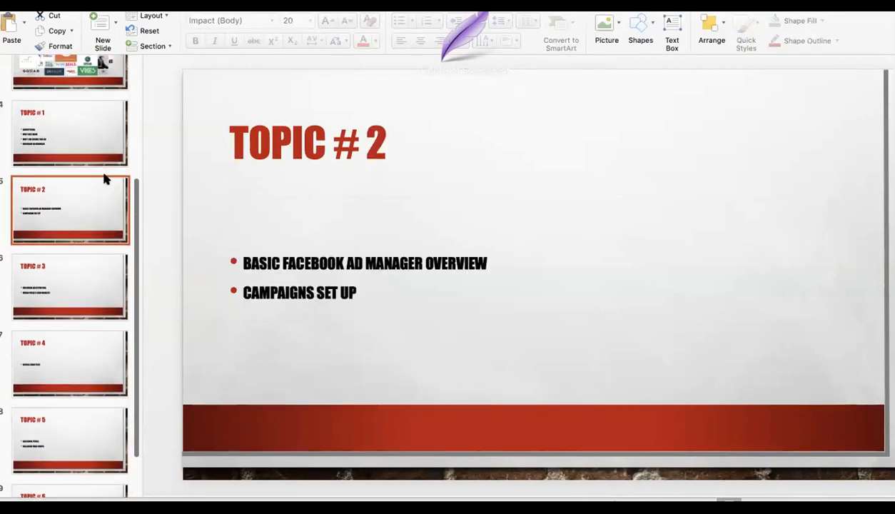
{"action": "left_click", "coordinate": [99, 151]}
{"action": "scroll", "coordinate": [98, 146], "scroll_direction": "up", "scroll_amount": 5}
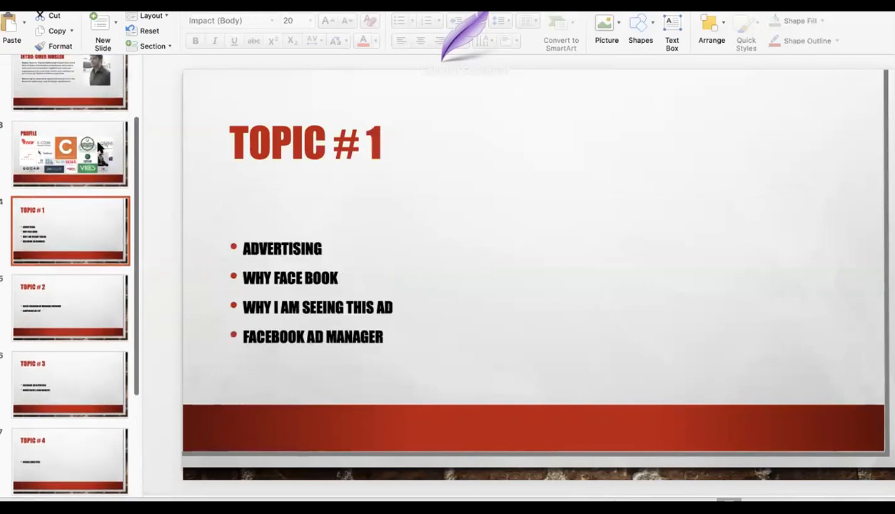
{"action": "scroll", "coordinate": [69, 271], "scroll_direction": "up", "scroll_amount": 1}
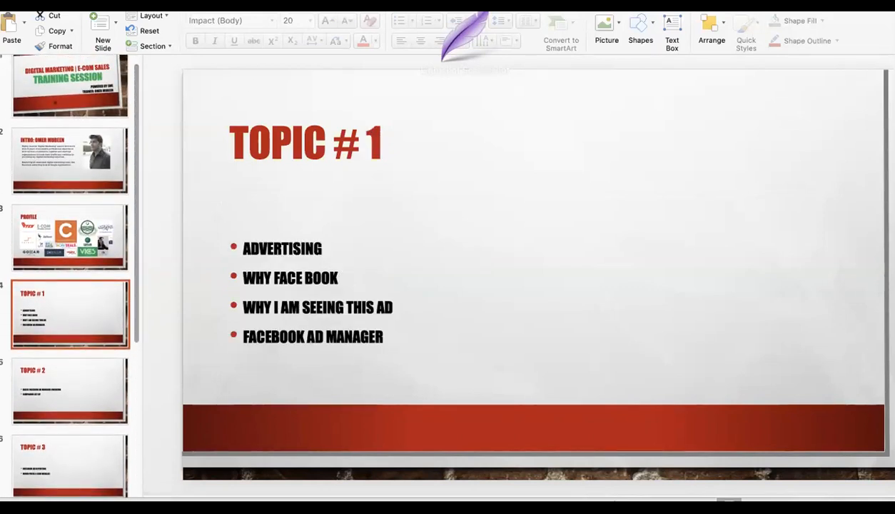